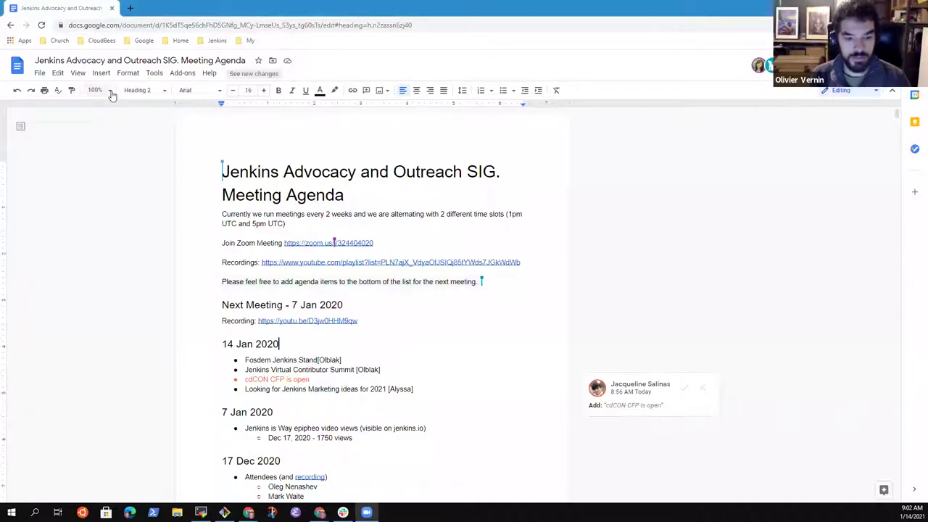
Step: Set the document's display zoom to 150%
click(111, 91)
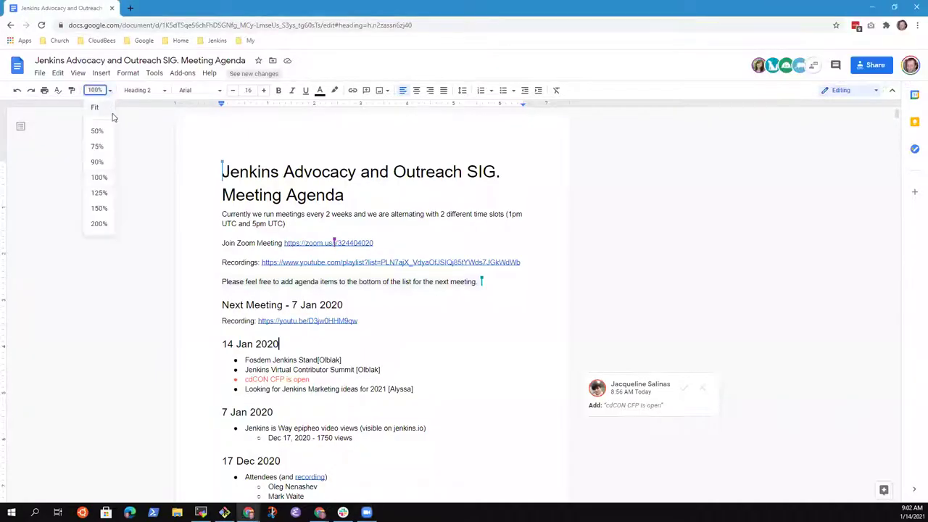
click(99, 208)
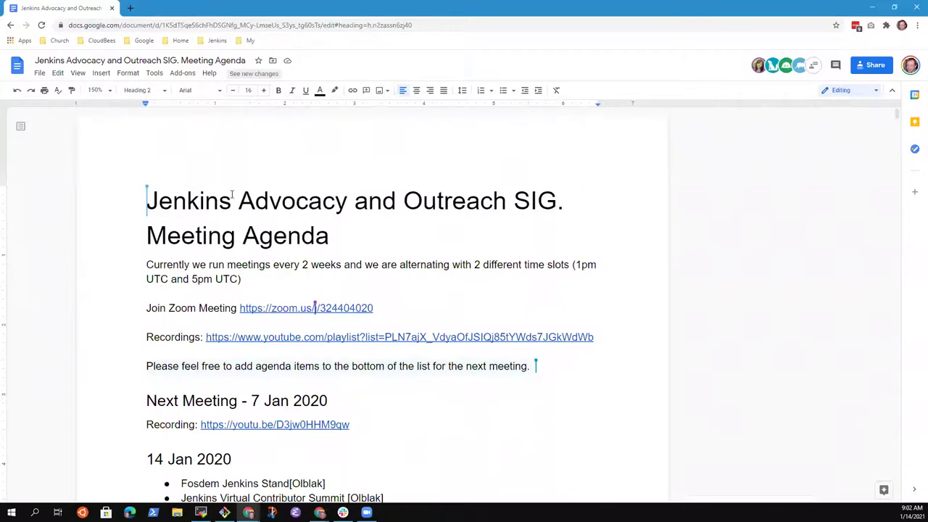
scroll(218, 190, down, 3)
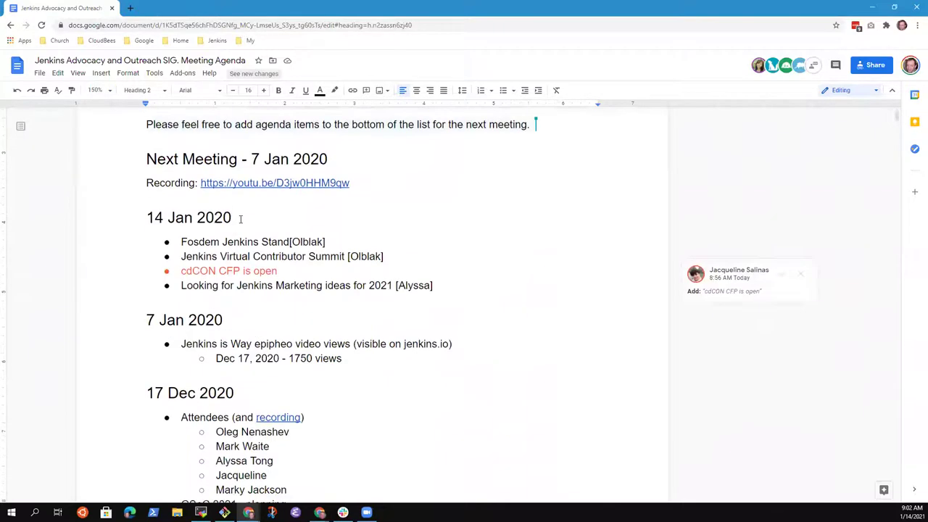
Step: Change the date in the "Next Meeting" heading to 14 Jan 2021
double_click(256, 158)
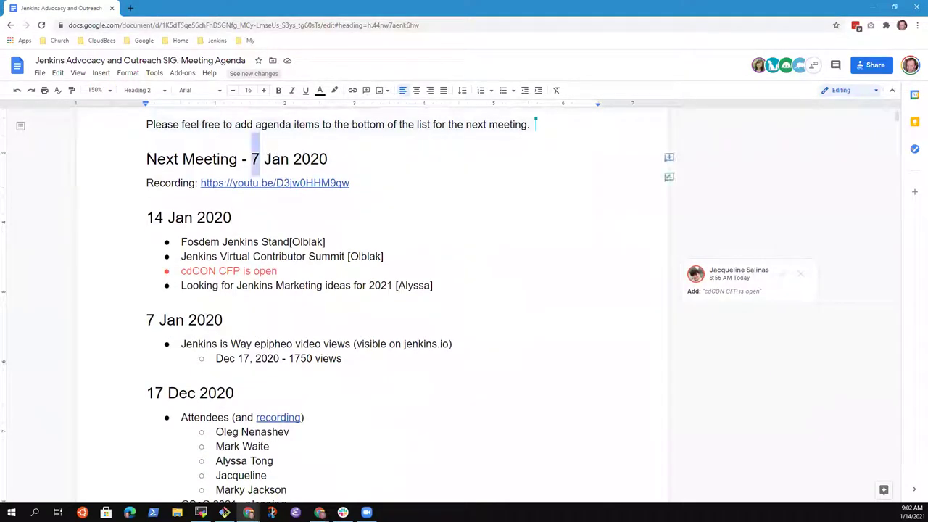
text(14)
key(End)
key(BackSpace)
text(1)
Step: Correct the year to 2021 in the "14 Jan" and "7 Jan" section headings
key(Down)
key(Down)
key(BackSpace)
text(1)
key(Down)
key(Down)
key(Down)
key(Down)
key(Down)
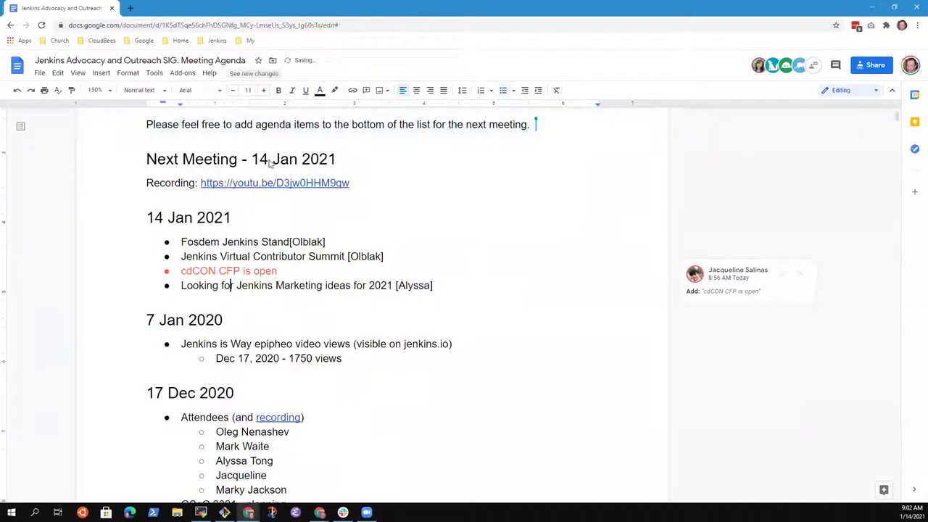
key(BackSpace)
text(1)
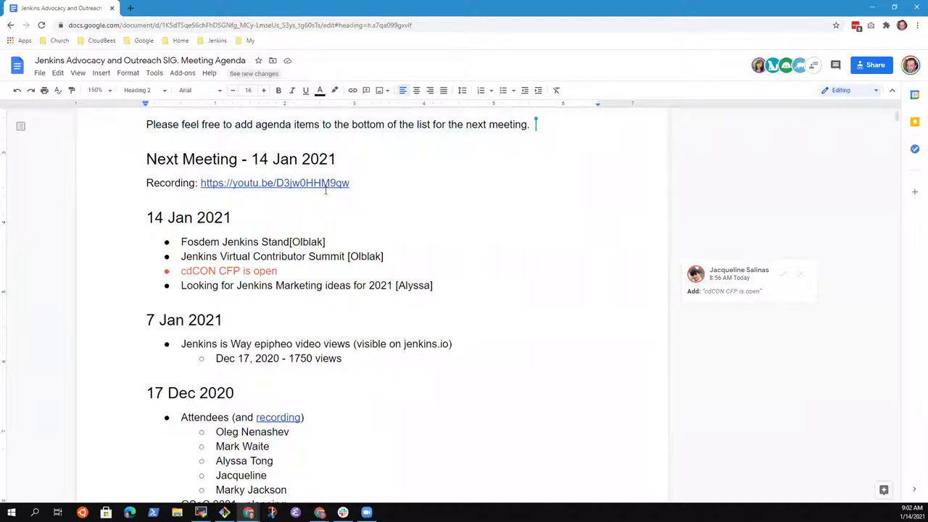
Step: Delete the YouTube link after "Recording:" under the next meeting heading
click(350, 187)
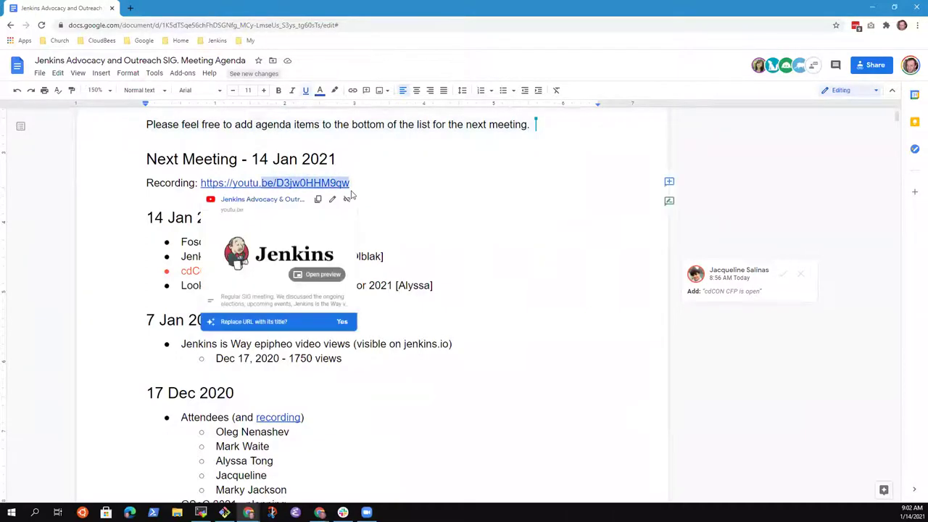
key(shift+Left)
key(shift+Left)
key(shift+Left)
key(shift+Left)
key(shift+Left)
key(shift+Left)
key(shift+Left)
key(shift+Left)
key(shift+Left)
key(shift+Left)
key(shift+Left)
key(shift+Left)
key(shift+Left)
key(shift+Left)
key(shift+Left)
key(shift+Left)
key(shift+Left)
key(shift+Left)
key(shift+Left)
key(shift+Left)
key(BackSpace)
Step: Insert a space between "Stand" and the bracketed owner name in the Fosdem agenda item
key(Down)
key(Down)
key(Down)
key(Up)
key(Home)
key(shift+End)
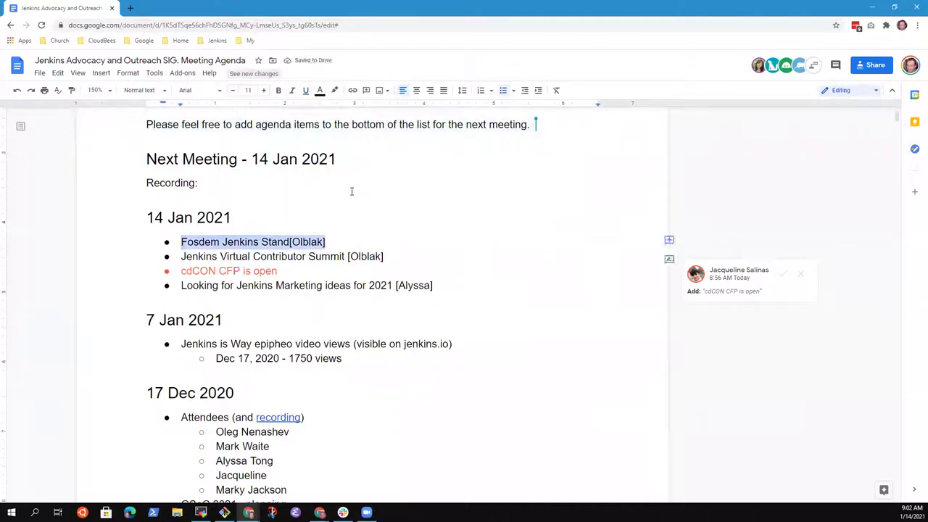
key(End)
key(Left)
key(Left)
key(Left)
key(Left)
key(Left)
key(Left)
key(Left)
key(Left)
Step: Accept the suggested addition "cdCON CFP is open" in the 14 Jan agenda
key(Down)
key(Home)
key(shift+End)
key(Down)
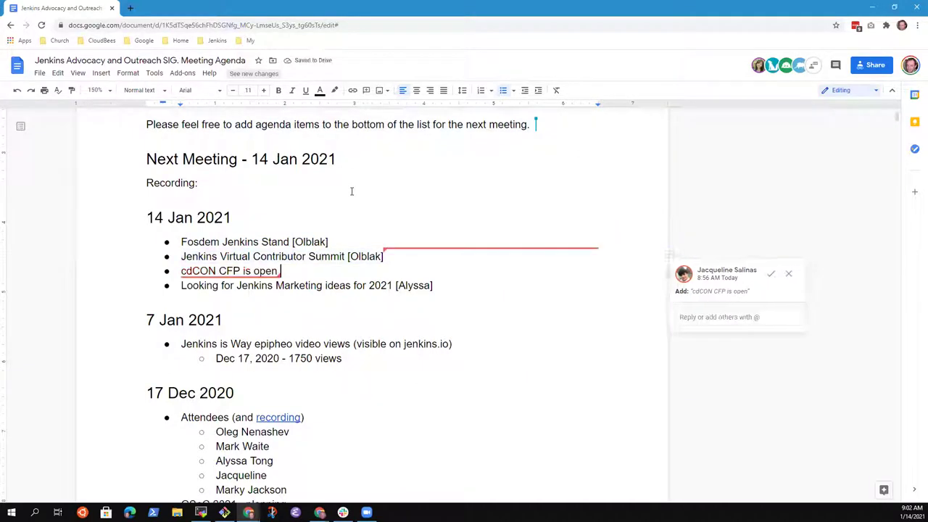
key(Home)
key(shift+End)
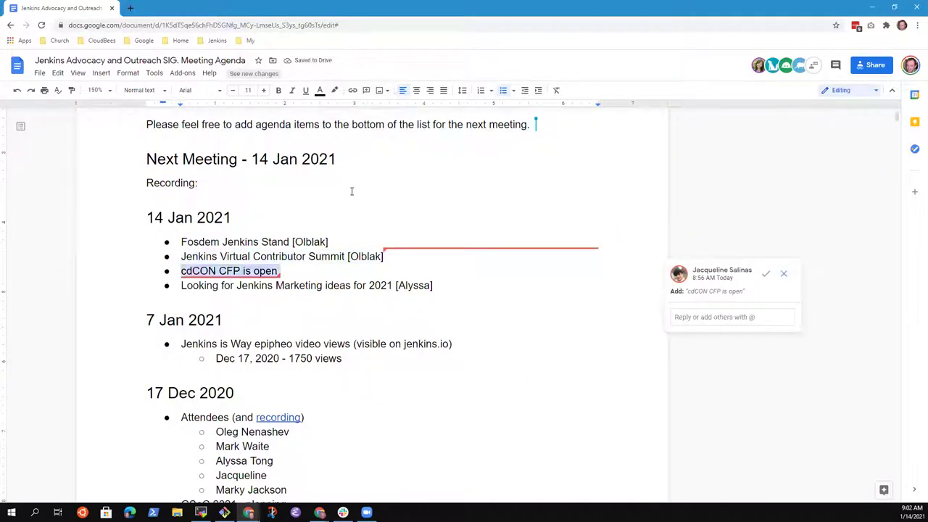
click(766, 273)
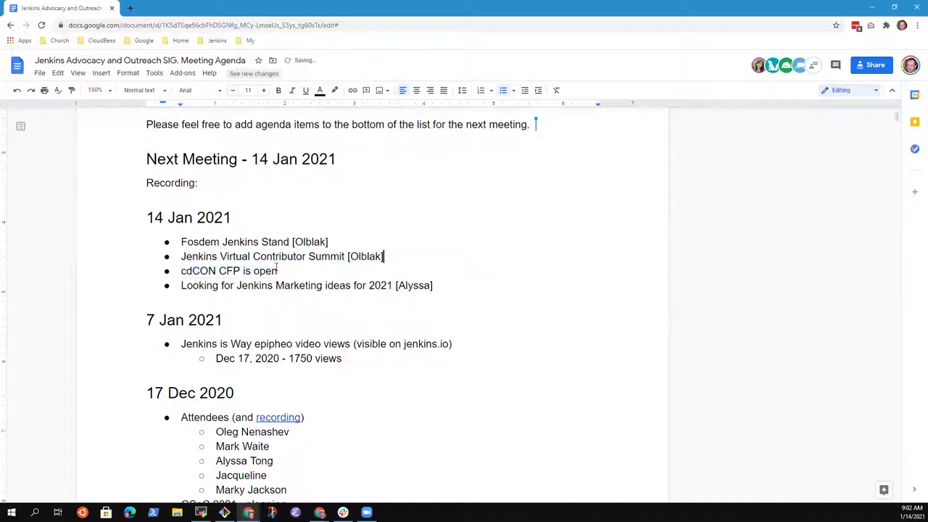
Step: Add a bullet "GSoC status report and call for mentors and projects" at the end of the 14 Jan list, with the presenter's first name in brackets
key(Down)
key(Down)
key(Home)
key(shift+End)
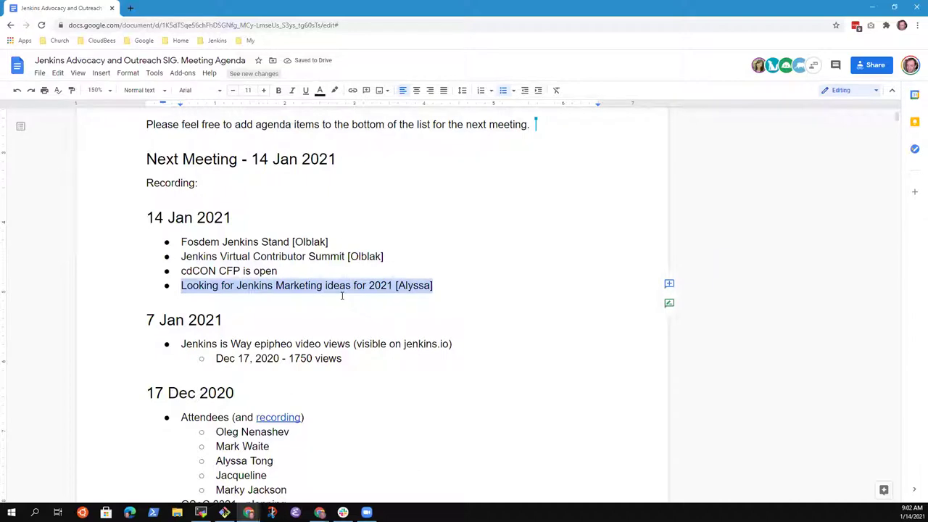
key(Right)
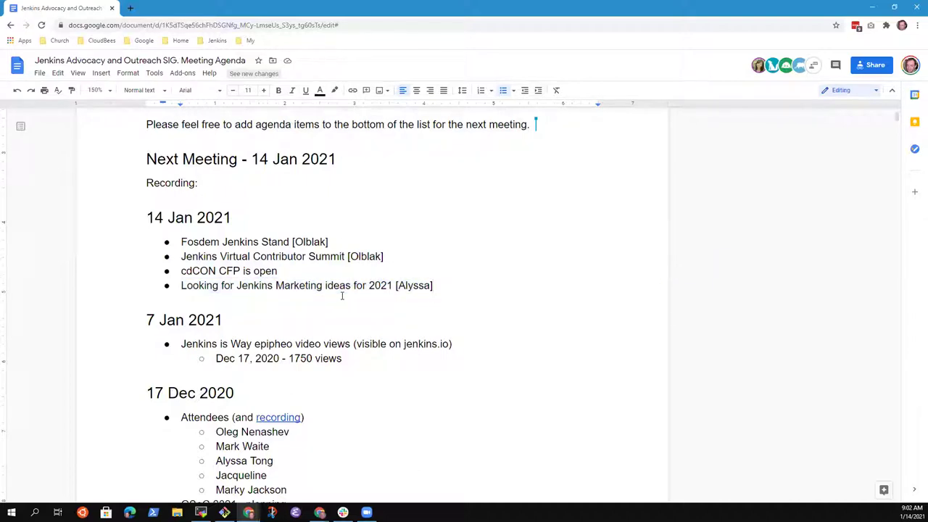
key(Return)
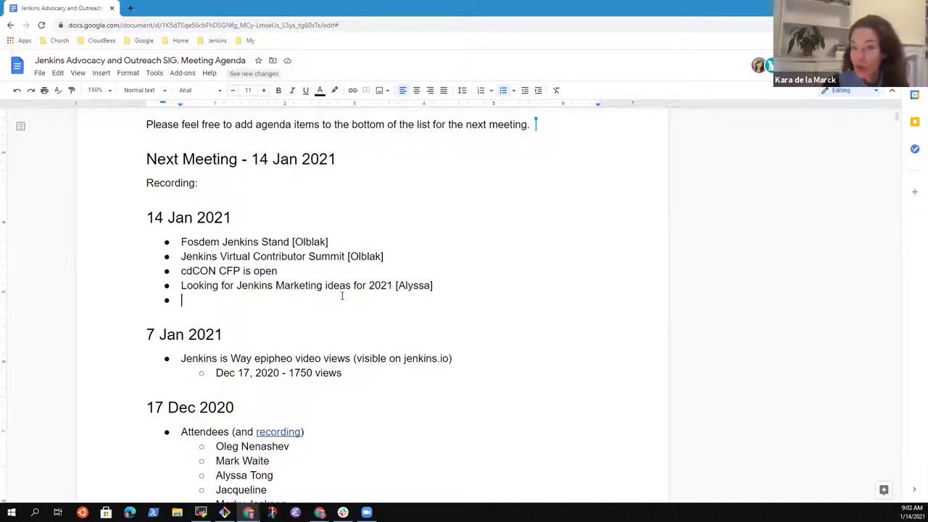
text(GSoC )
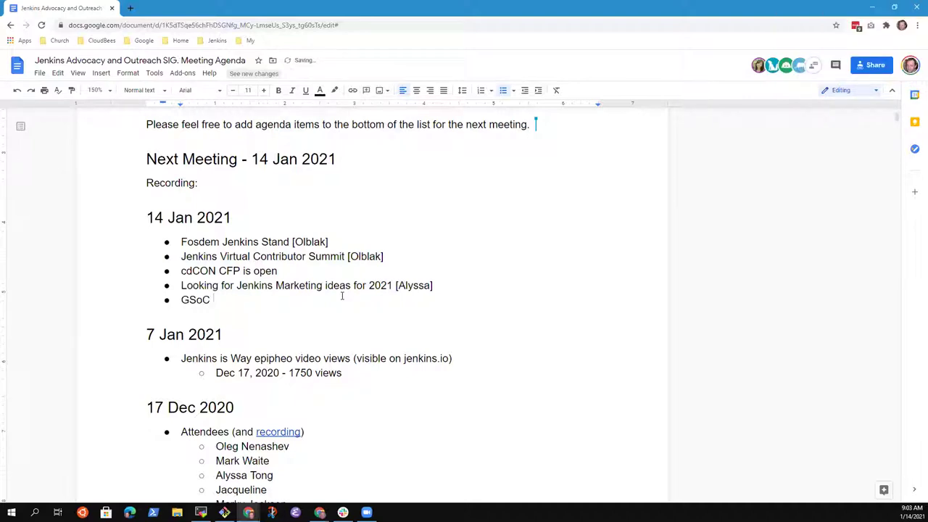
text(status report and call for )
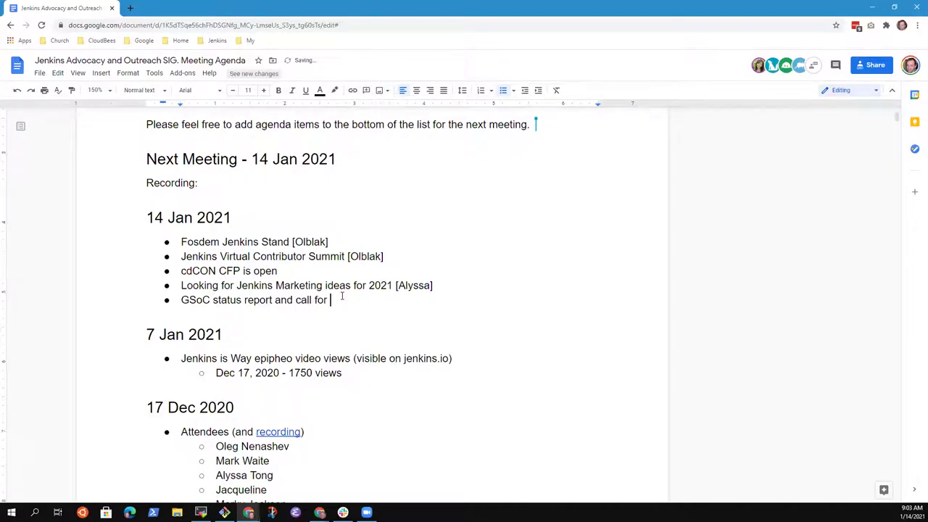
text(mentors and projects)
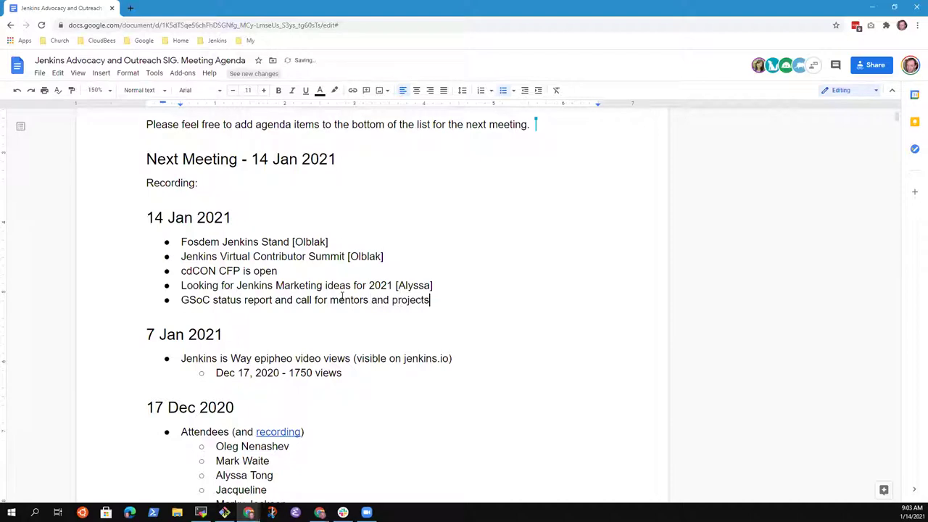
text( [Kara])
key(Up)
key(Up)
key(Down)
key(Down)
key(End)
key(Return)
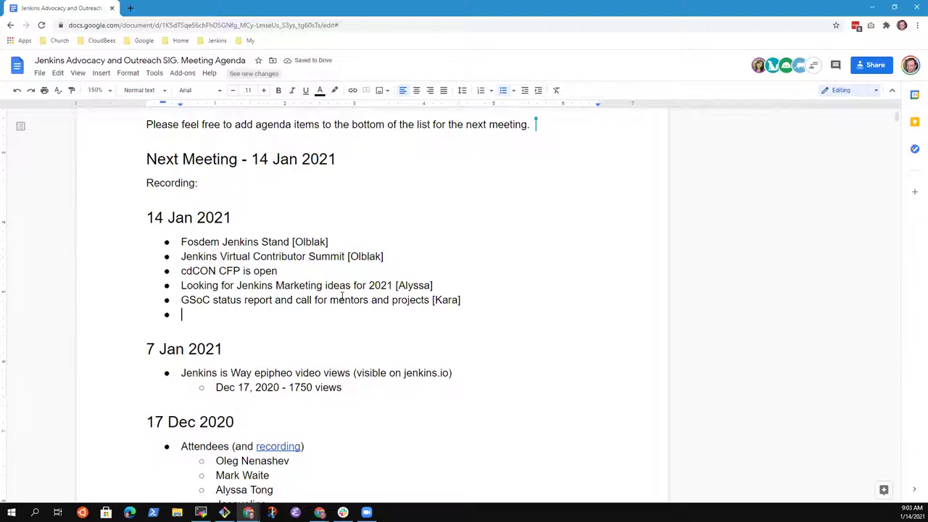
key(BackSpace)
key(BackSpace)
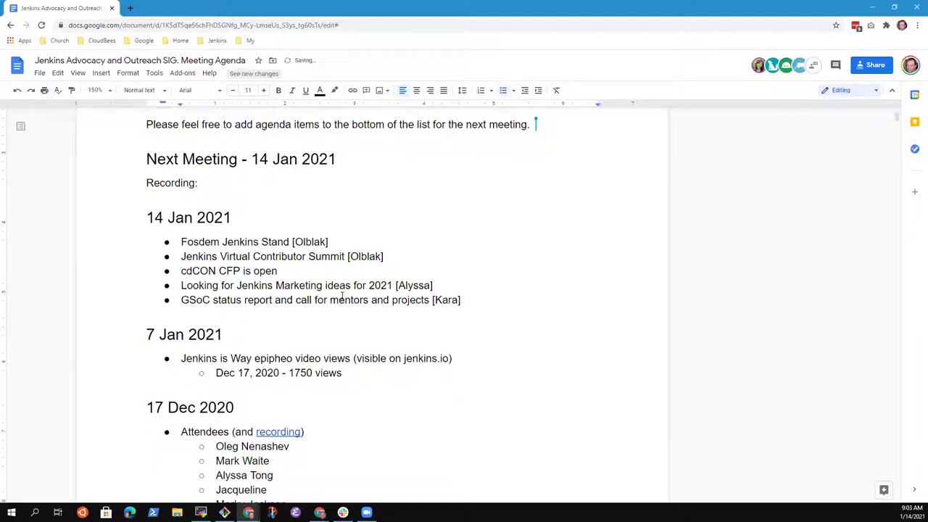
Step: Add a bullet "CDF final report we have met our commitment to deliver" below the cdCON item, with the presenters' names and "etc." in brackets
key(Up)
key(Up)
key(Return)
text(CDF)
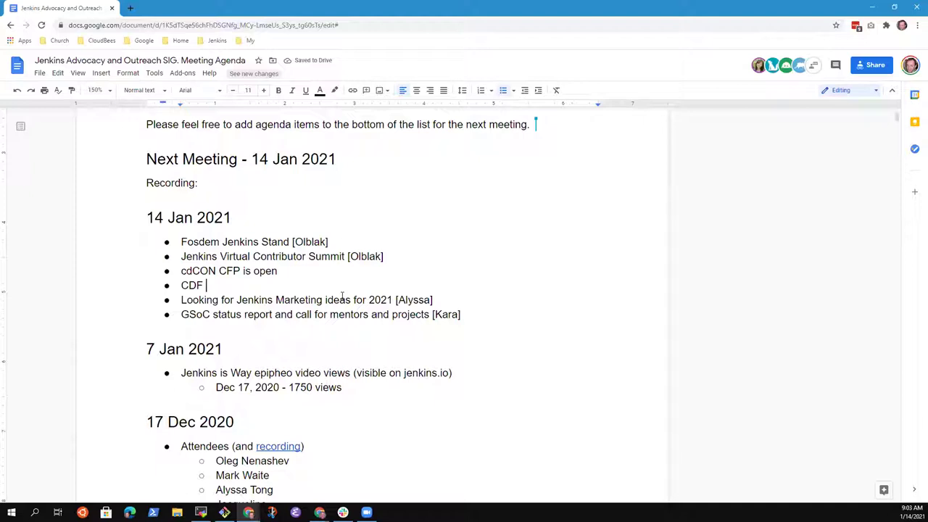
text(final report we have me)
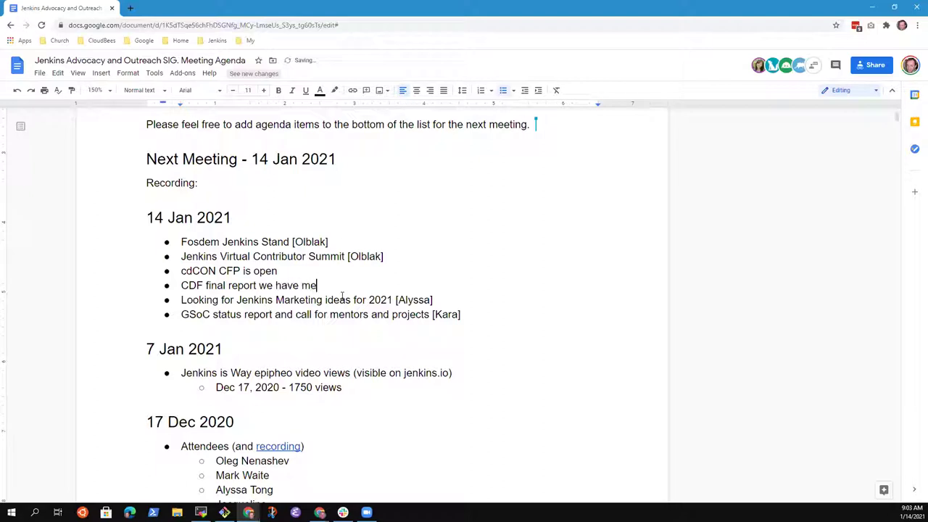
text(t our commitment to )
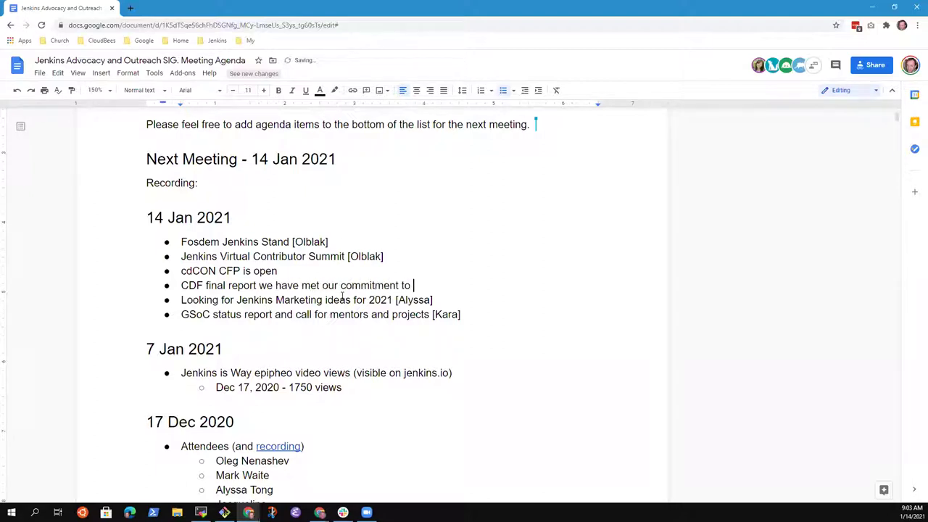
text(deliver [Marky, Ole)
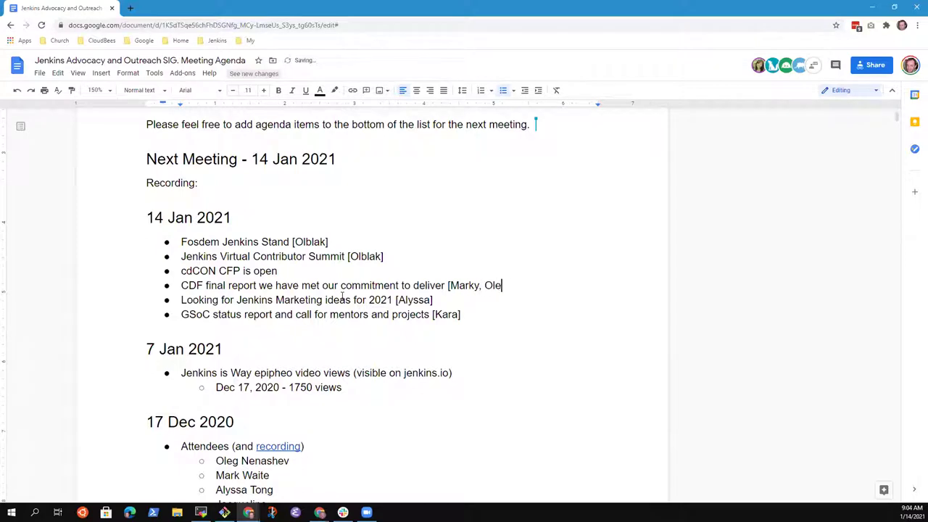
text(g, etc.]])
key(BackSpace)
Step: Move the CDF final report item to the end of the 14 Jan list, below the GSoC item
key(shift+Home)
key(ctrl+c)
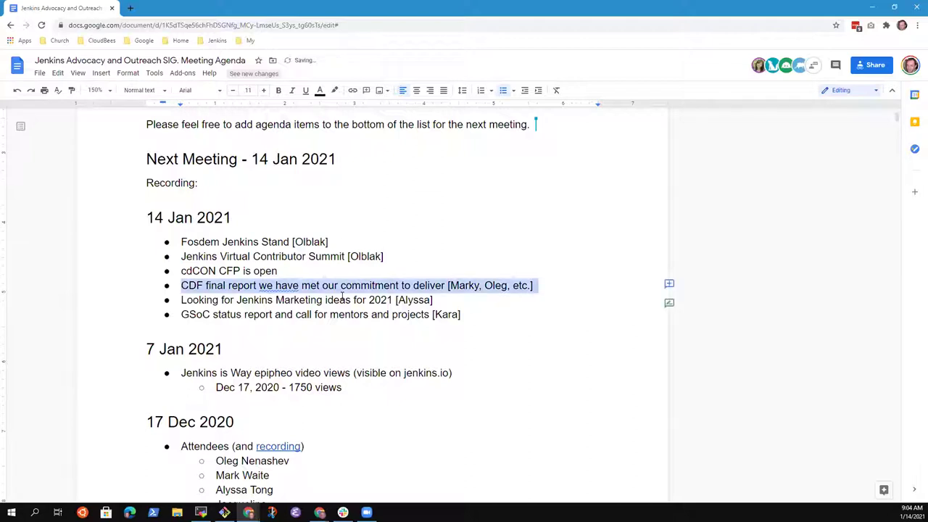
key(Delete)
key(Delete)
key(Down)
key(End)
key(Return)
key(ctrl+v)
key(Return)
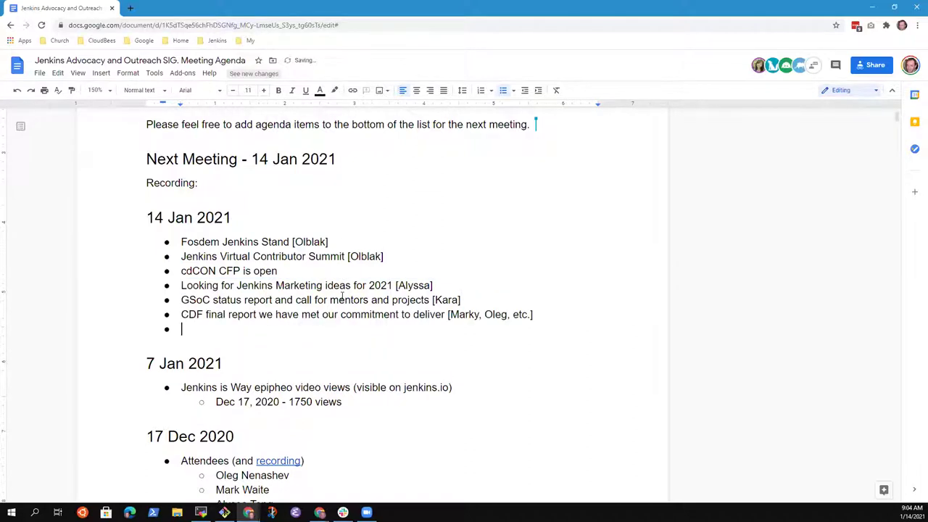
key(BackSpace)
key(BackSpace)
Step: Remove the words "we have" from the CDF final report item
key(Left)
key(Left)
key(Left)
key(Left)
key(Left)
key(Left)
key(Left)
key(Left)
key(Left)
key(Left)
key(Left)
key(Left)
key(Left)
key(ctrl+Left)
key(ctrl+Left)
key(ctrl+Left)
key(ctrl+Left)
key(ctrl+shift+Left)
key(ctrl+shift+Left)
key(BackSpace)
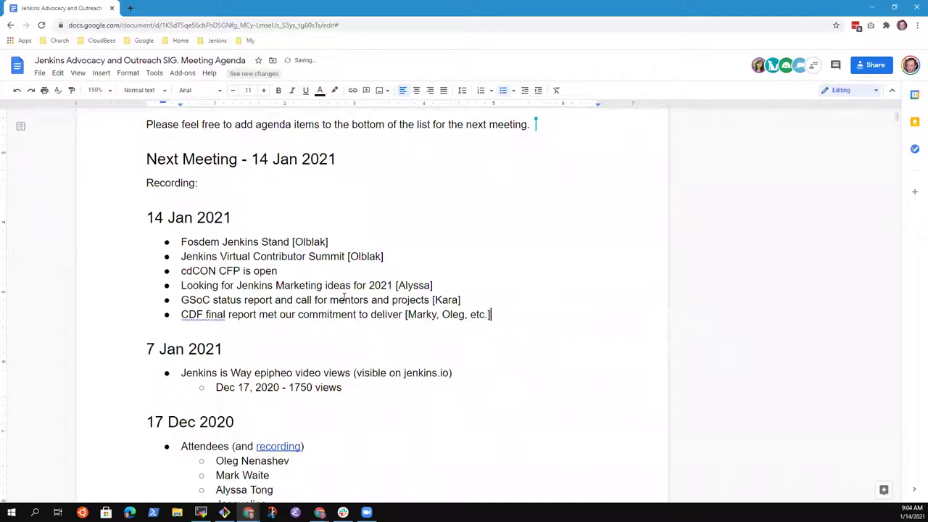
Step: Remove the word "final" from the CDF report item
scroll(344, 300, up, 3)
scroll(344, 297, down, 3)
scroll(342, 296, down, 3)
scroll(382, 269, up, 3)
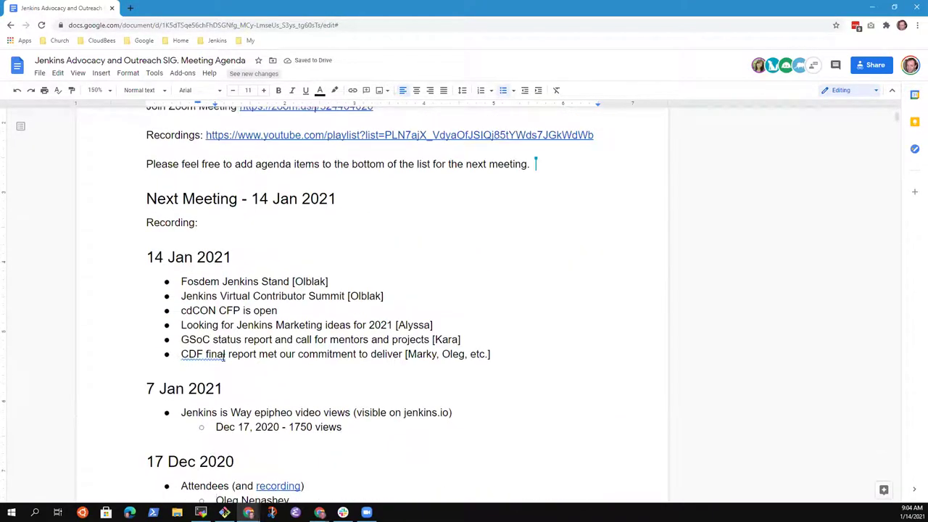
key(ctrl+shift+Left)
key(BackSpace)
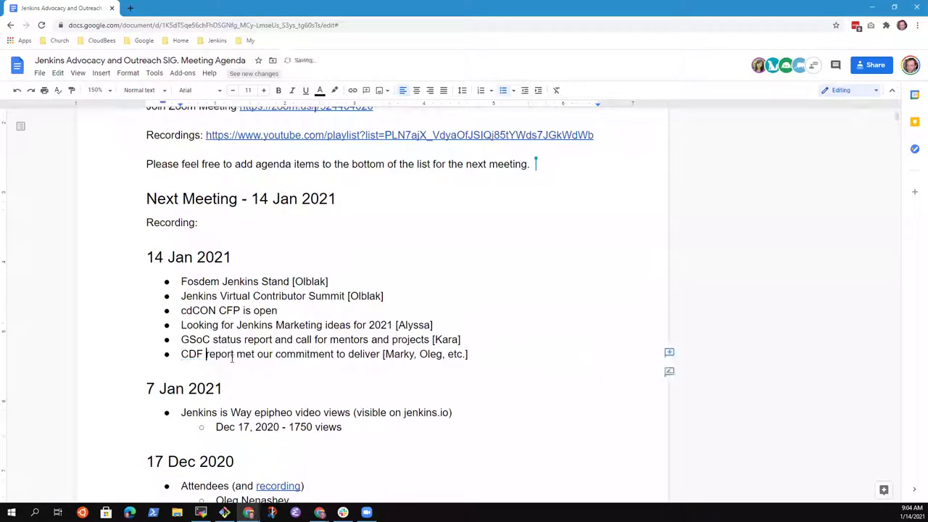
Step: Add an indented sub-bullet "Stand for the Jenkins project online" under the Fosdem Jenkins Stand item
key(Up)
key(Up)
key(Up)
key(Up)
key(Up)
key(Home)
key(shift+End)
key(End)
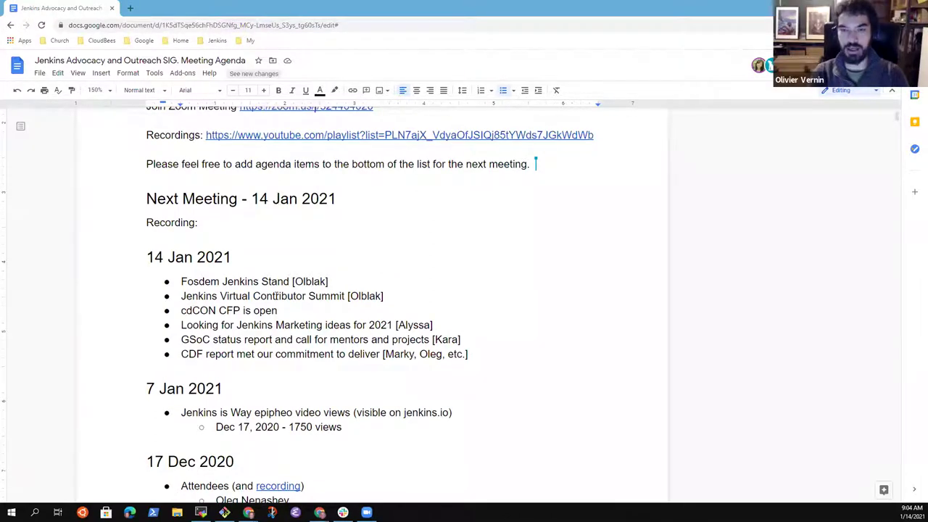
click(354, 287)
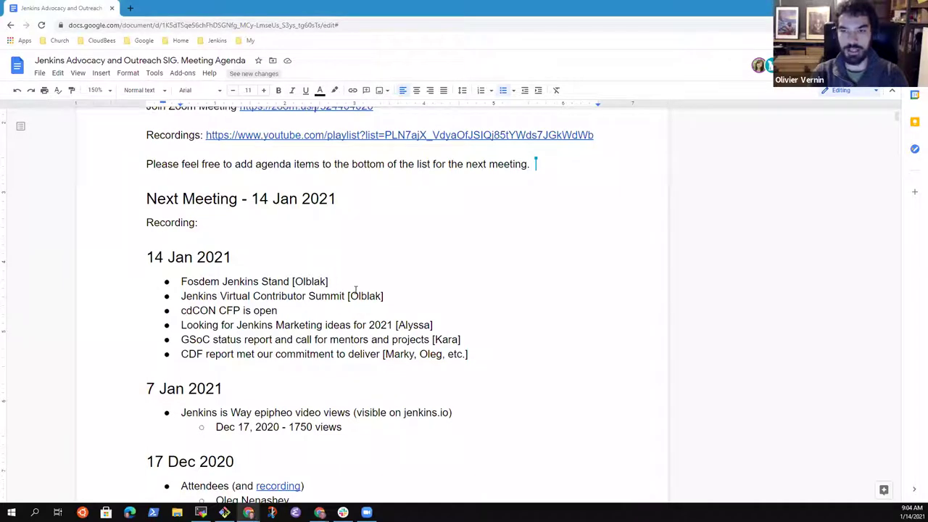
key(Return)
key(Tab)
text(Stand )
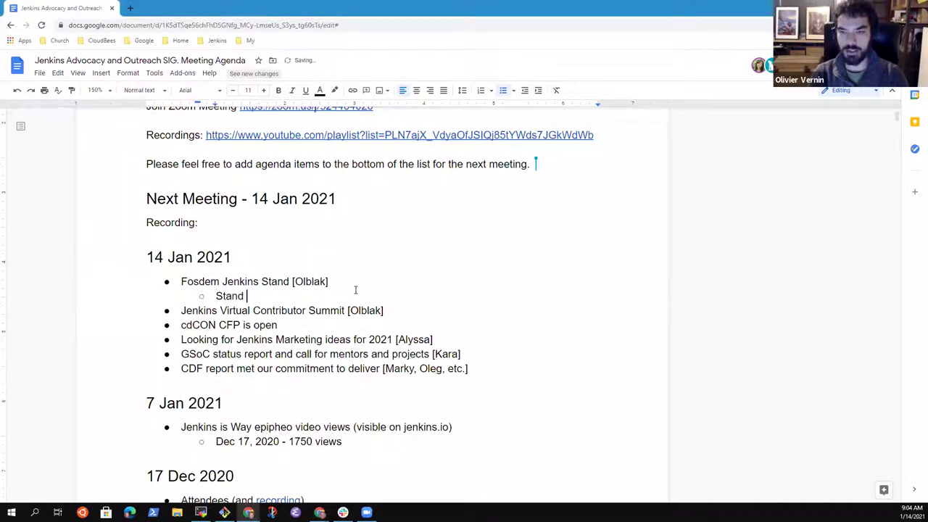
text(for the Jenkins poer)
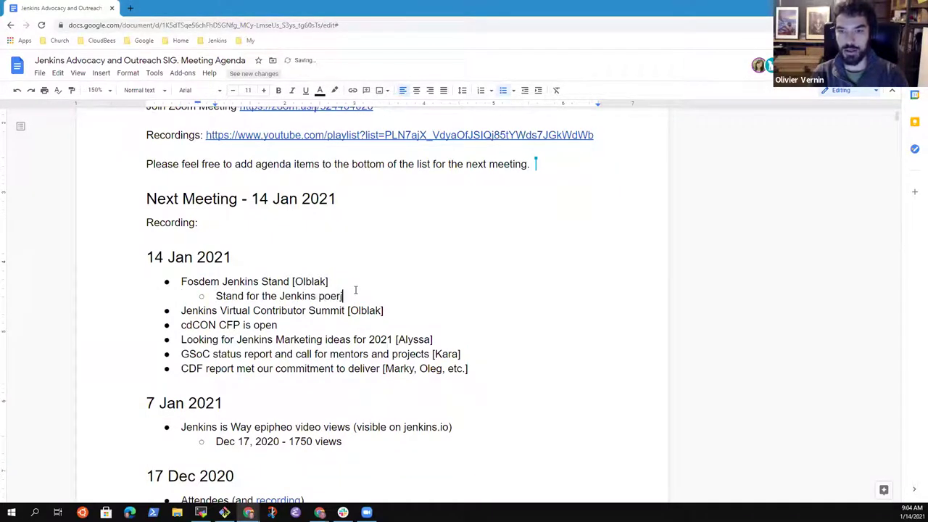
key(BackSpace)
key(BackSpace)
key(BackSpace)
text(rojke)
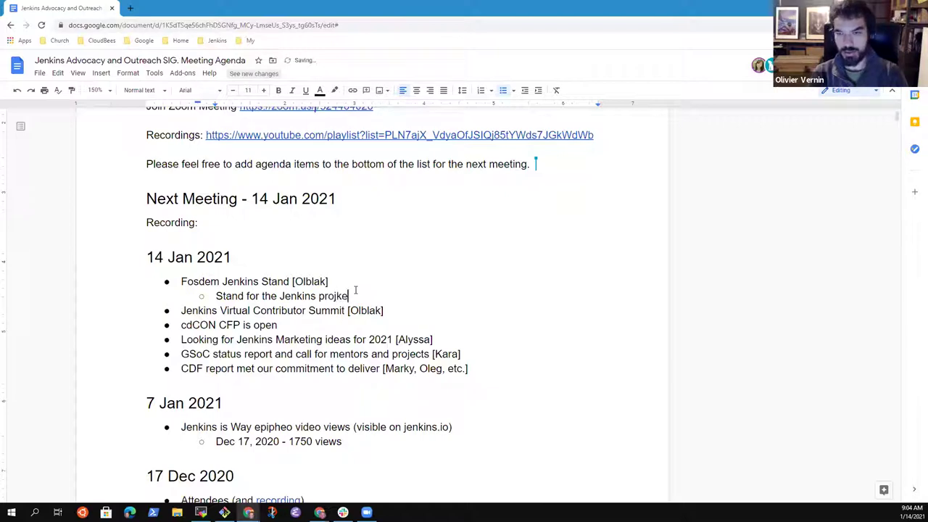
key(BackSpace)
key(BackSpace)
text(ect online)
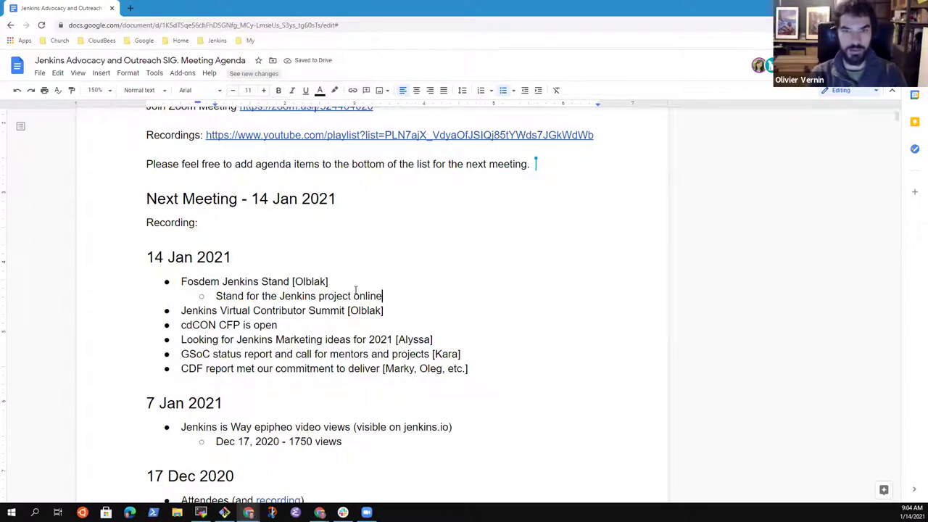
Step: Add the sub-bullet "Access to a website (fosdem.org/stands) that can highlight projects (site for us)" below the online stand note
key(Return)
text(Access )
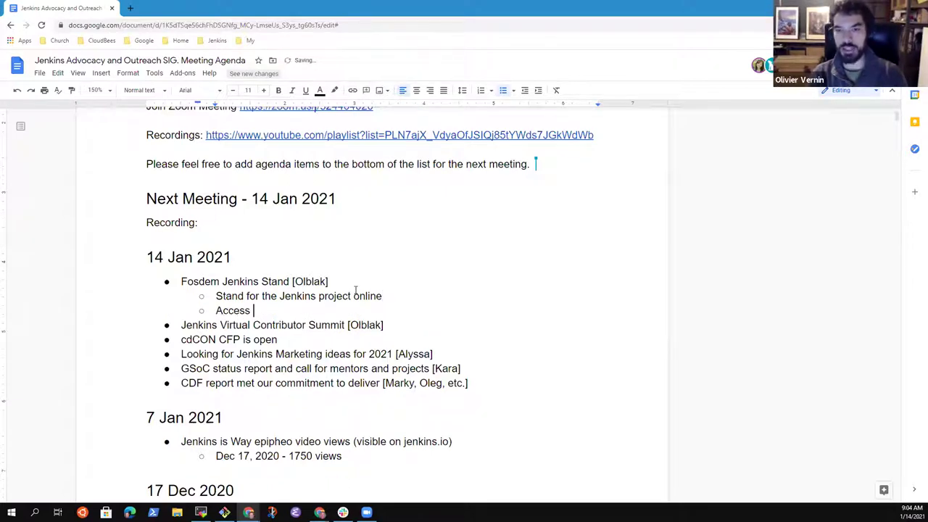
text(to a )
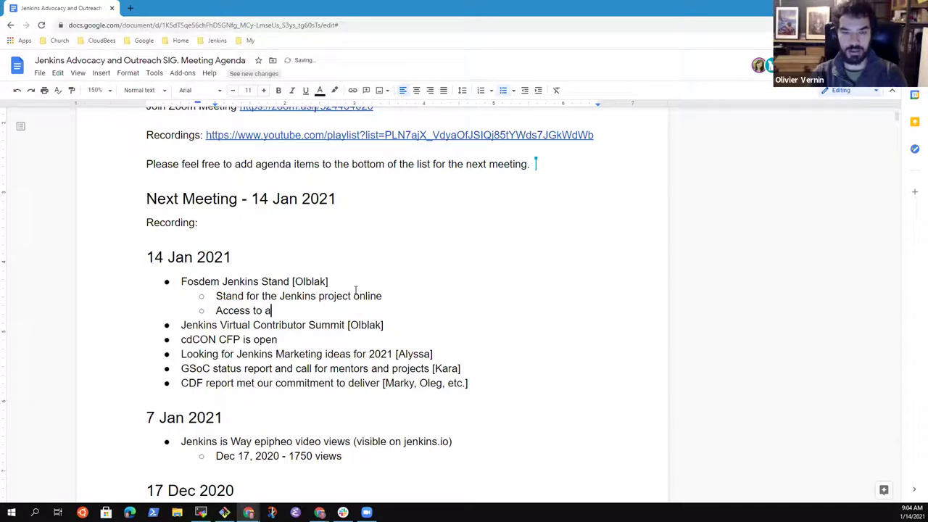
text(website ()
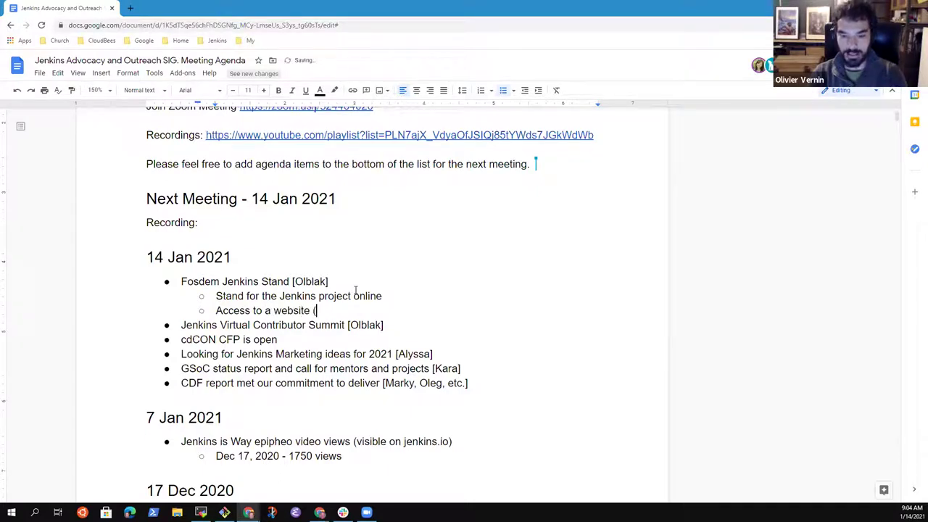
text(fosdem.)
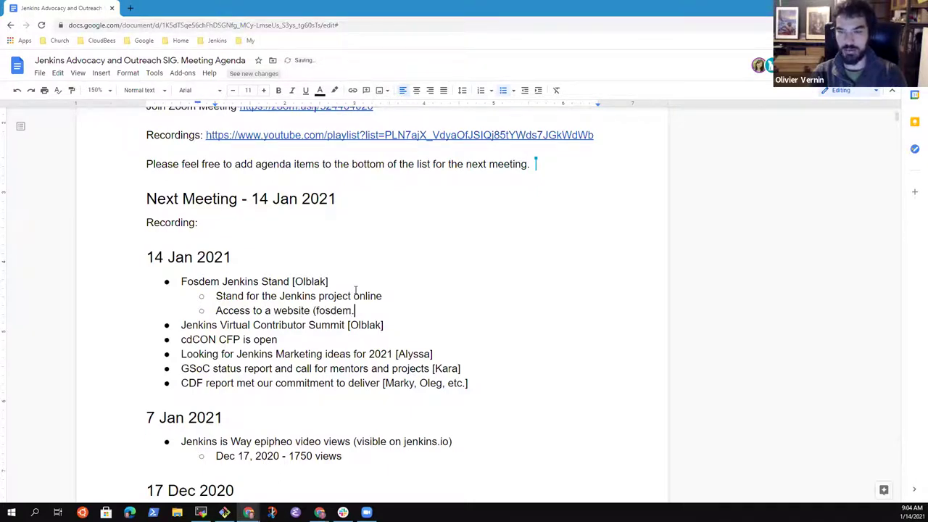
text(org/stand)
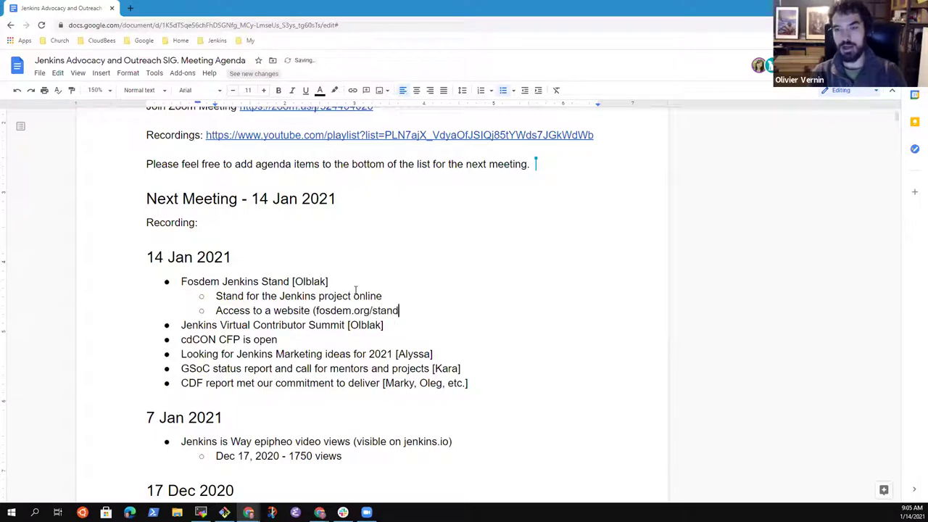
text(s) that can )
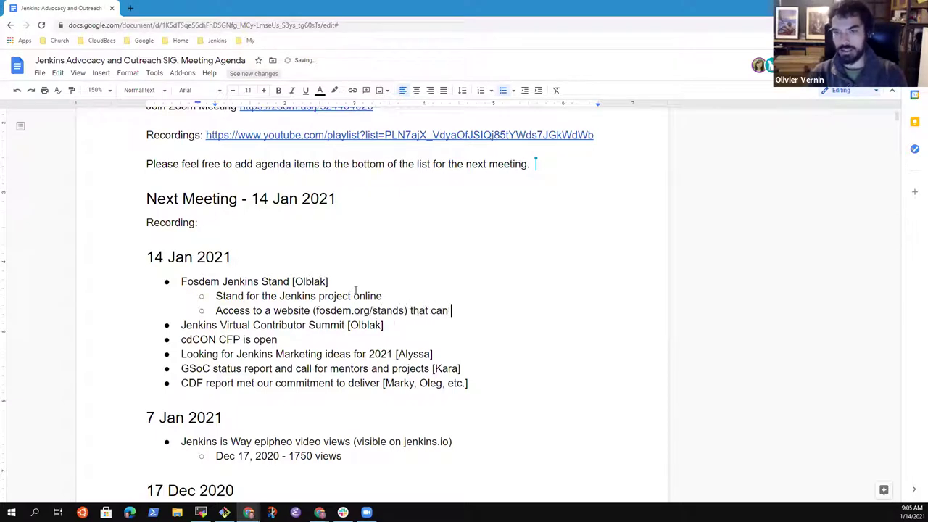
text(highlight p)
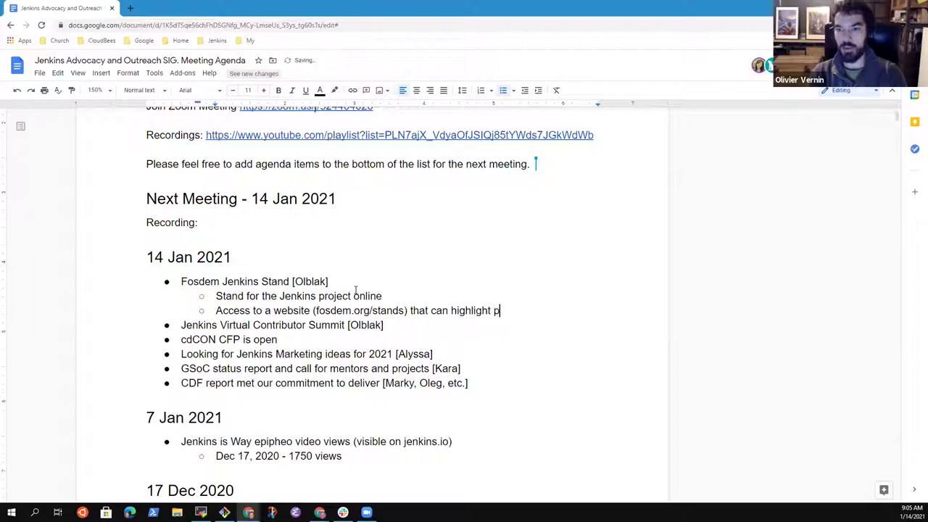
text(rojects (site to see)
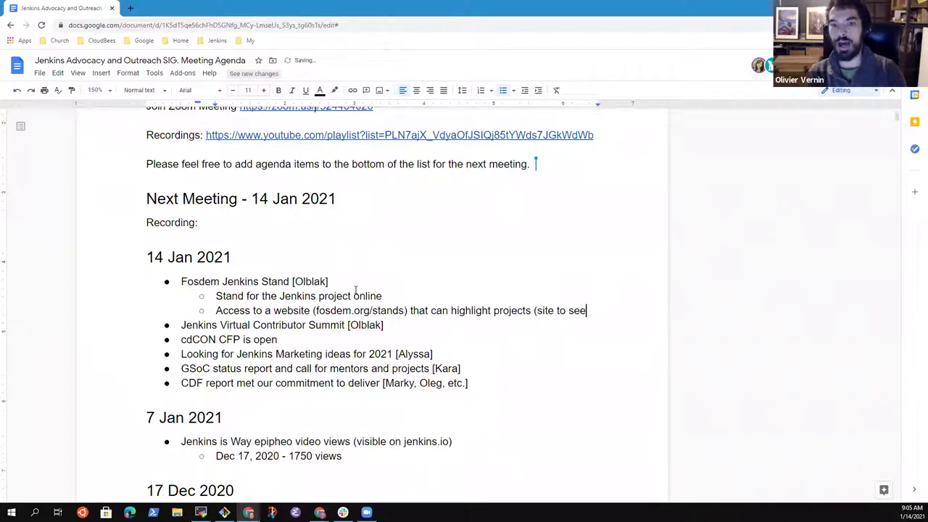
text( us)
key(BackSpace)
key(BackSpace)
key(BackSpace)
key(BackSpace)
key(BackSpace)
key(BackSpace)
key(BackSpace)
key(BackSpace)
key(BackSpace)
text(for us))
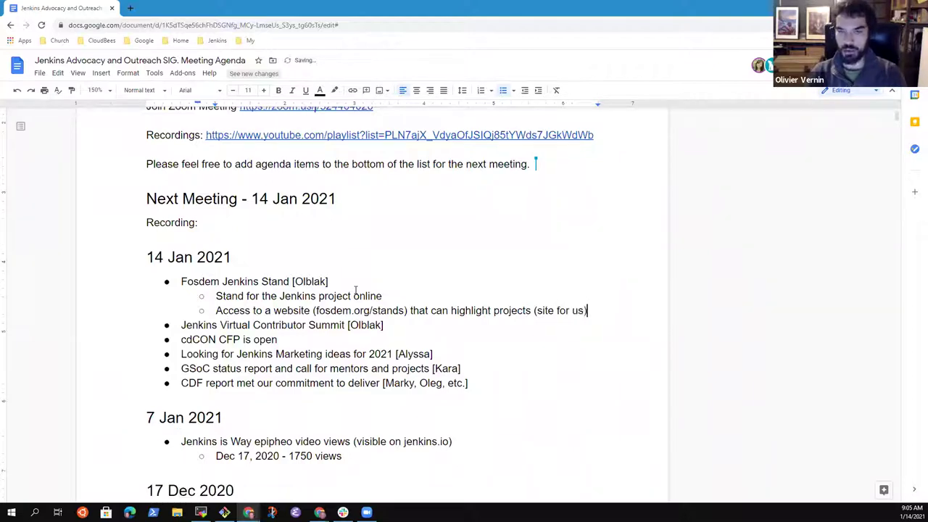
Step: Add the sub-bullet "Access to Jitsi to stream presentations" below the website note
key(Return)
text(Acces)
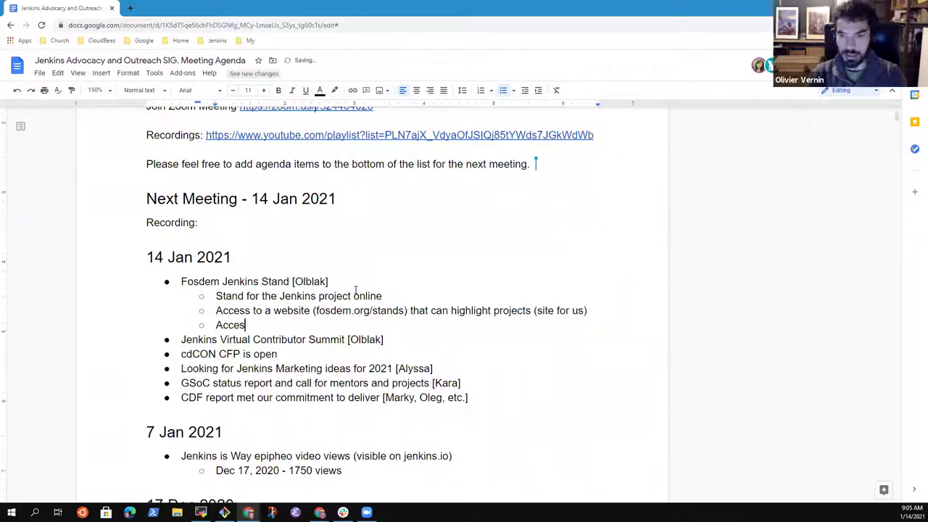
text(s to Jitsi )
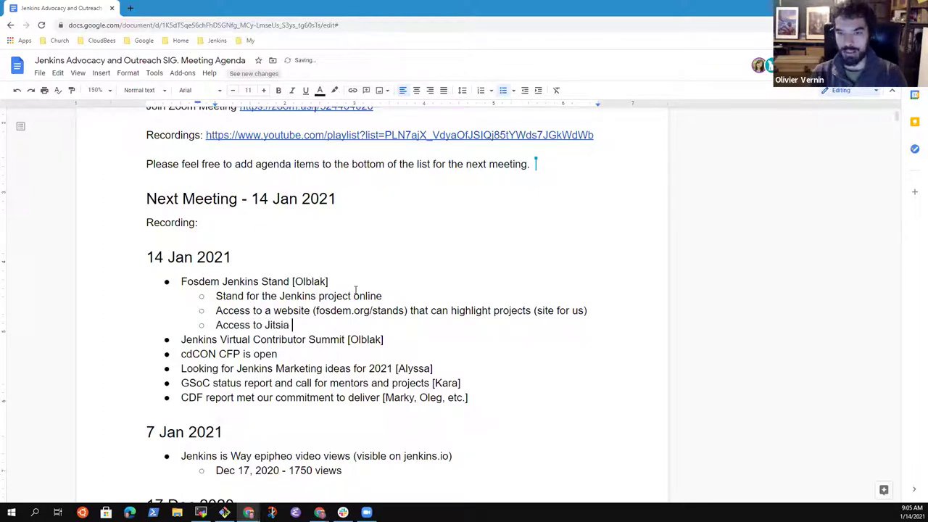
text(to stream pr)
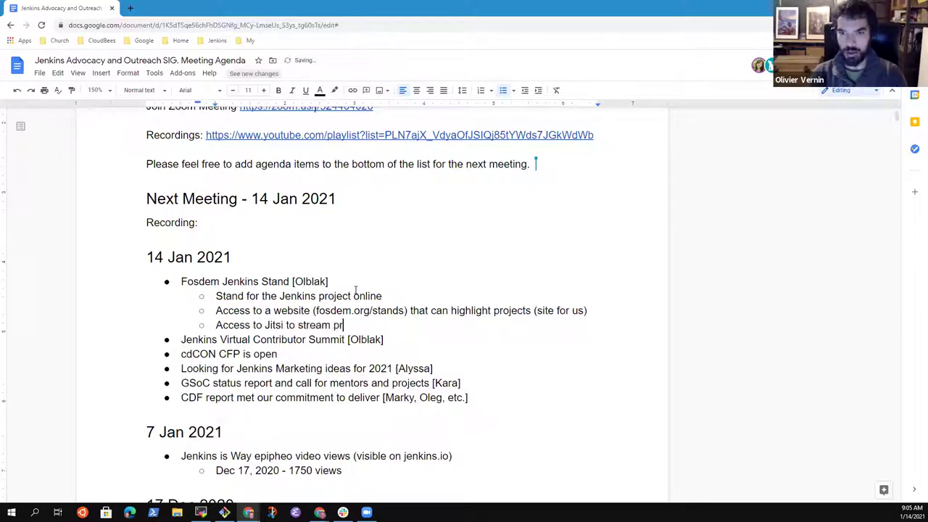
text(esentations)
Step: Add the sub-bullet "Access to chat channel for discussions" below the Jitsi note
key(Return)
text(Acce)
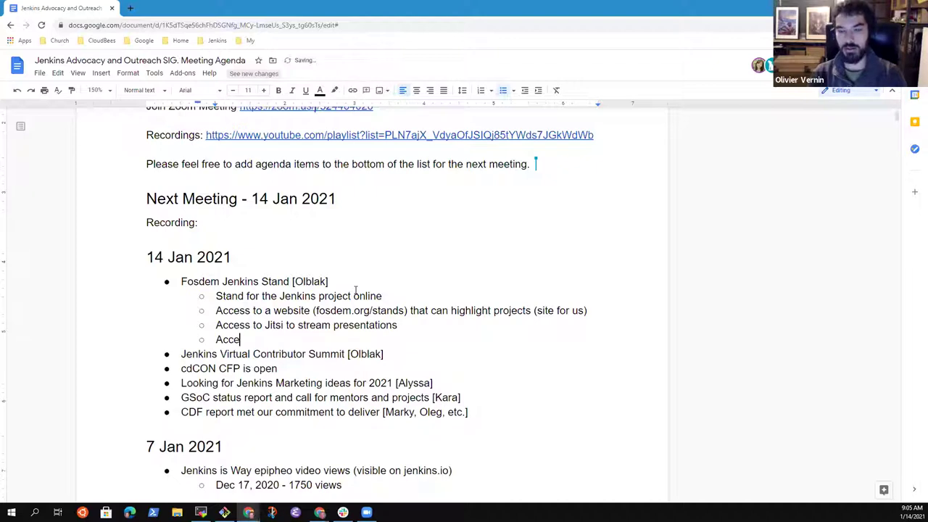
text(tion)
key(BackSpace)
key(BackSpace)
key(BackSpace)
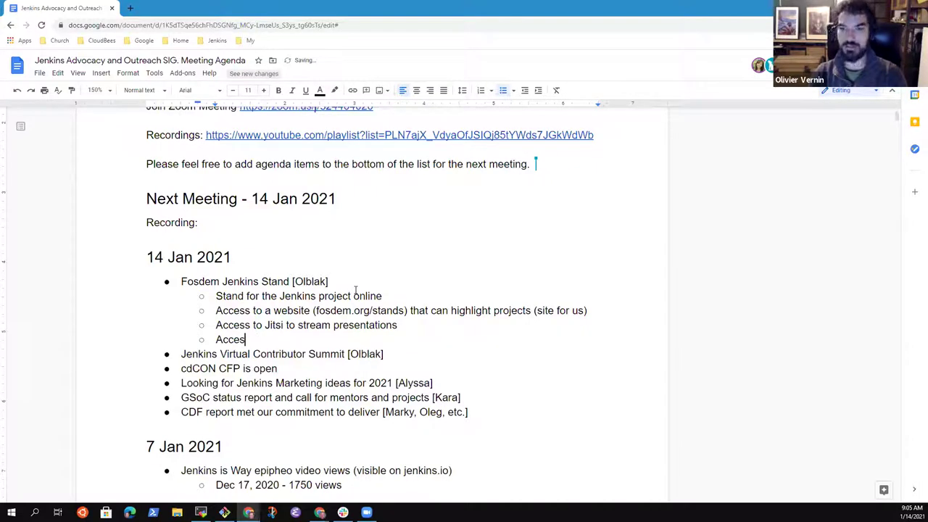
text(s to cha)
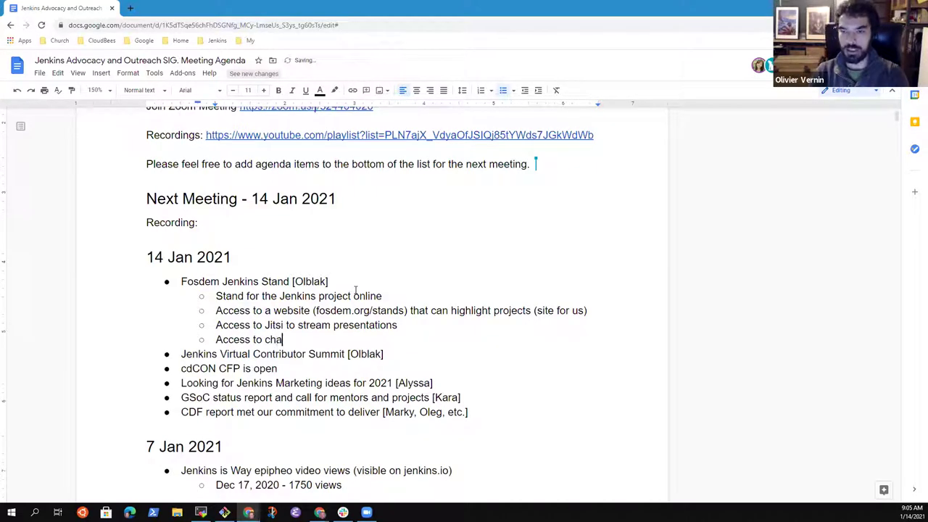
text(t channel )
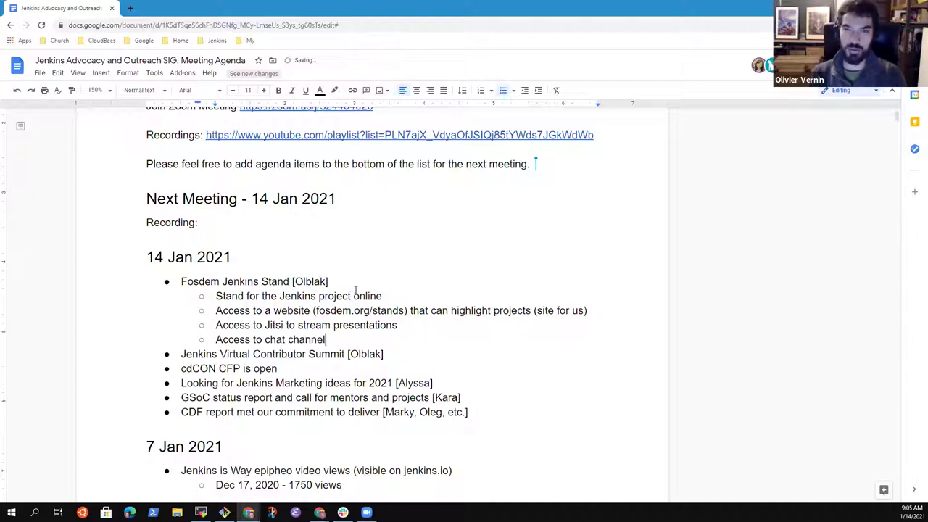
text(for discussions)
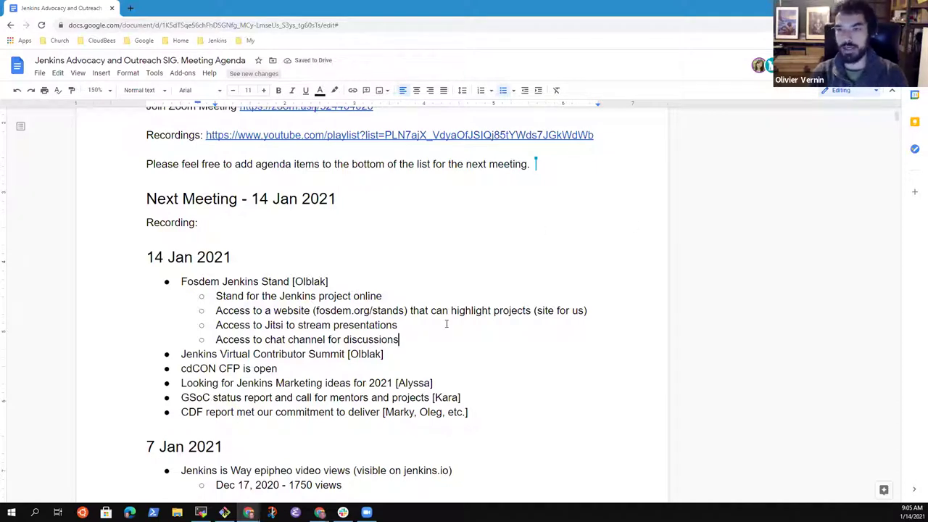
Step: Add the sub-bullet "Feb 6-7 (Saturday & Sunday) - 9:00 AM Belgium - 6:00 PM Belgium" below the chat channel note
key(Return)
text(Feb )
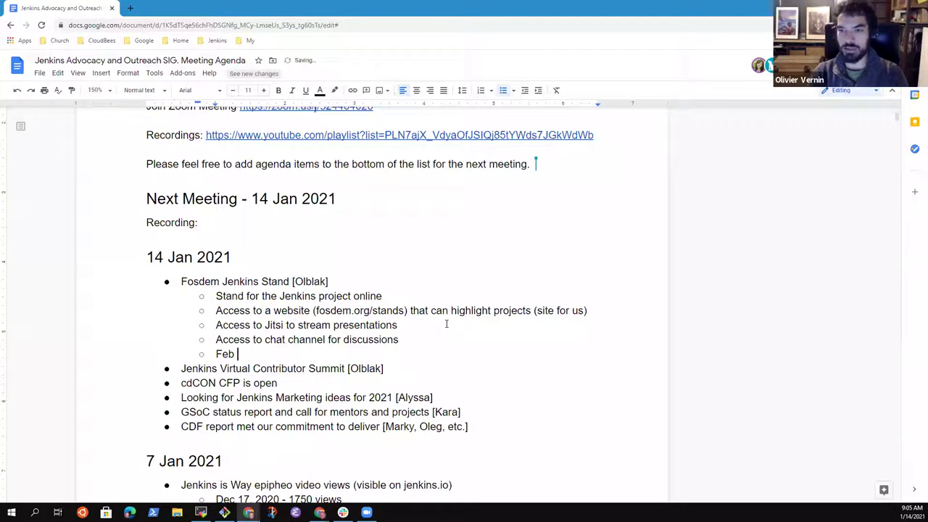
text(6-7 (S)
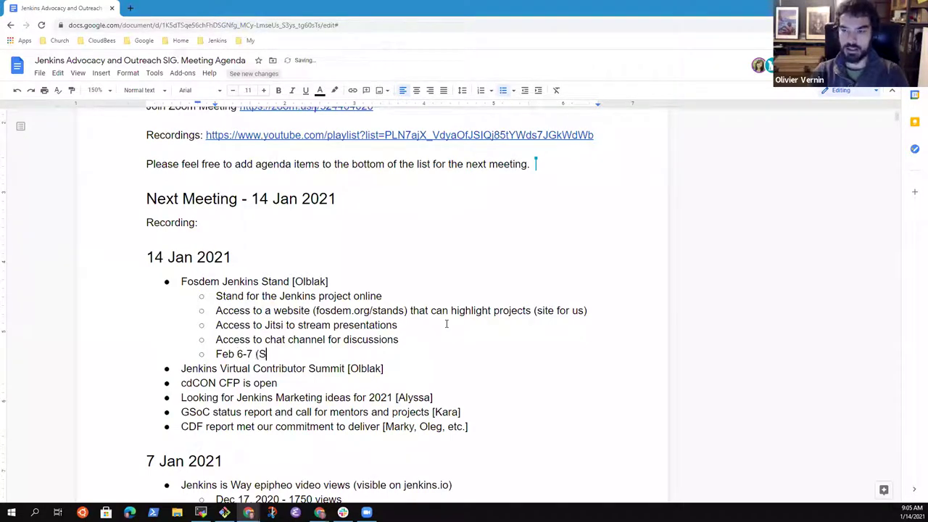
text(aturday)
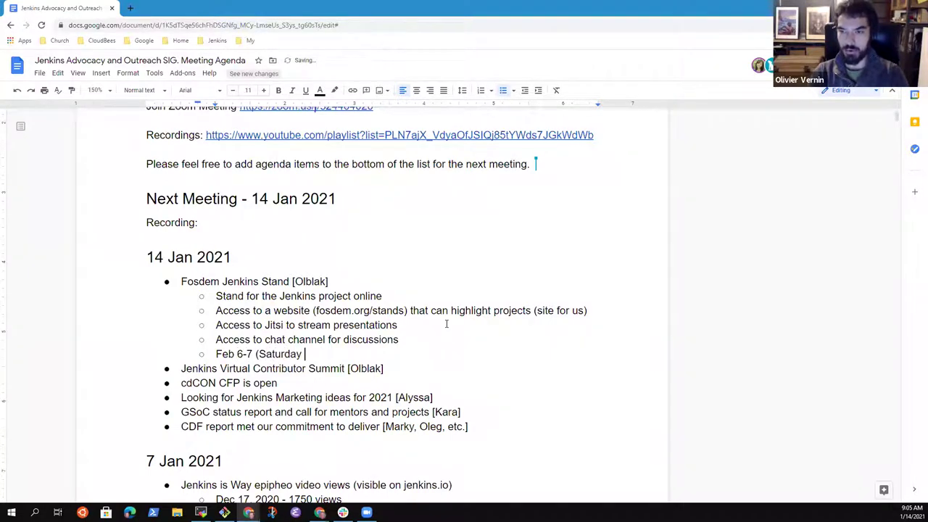
text( & Sunday)
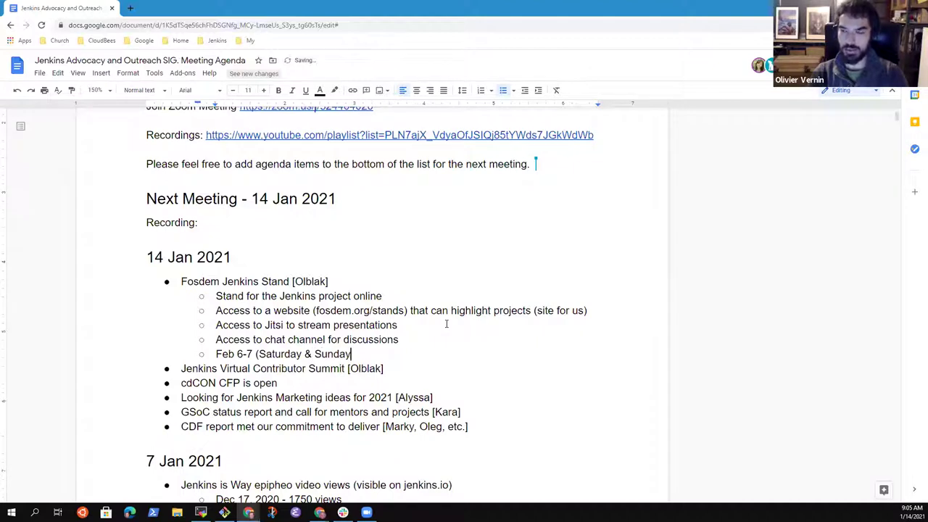
text() - )
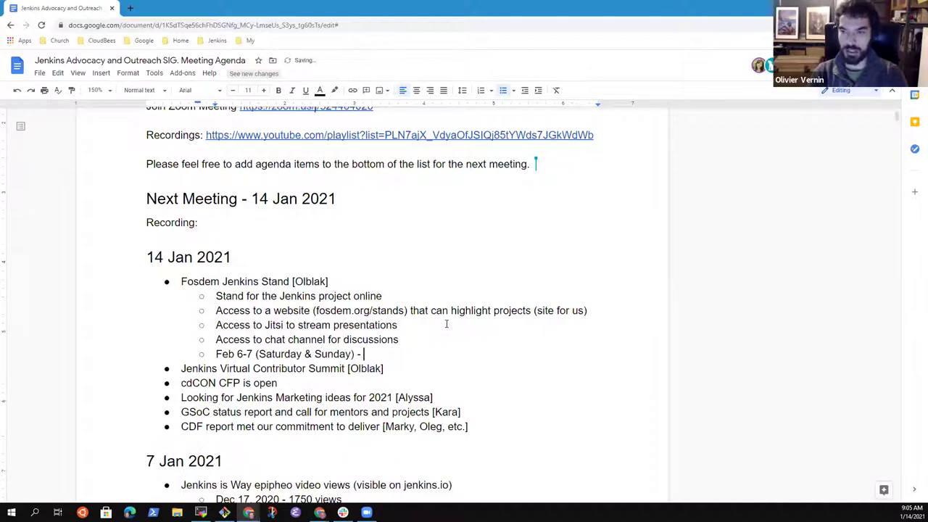
text(9:00 AM Be)
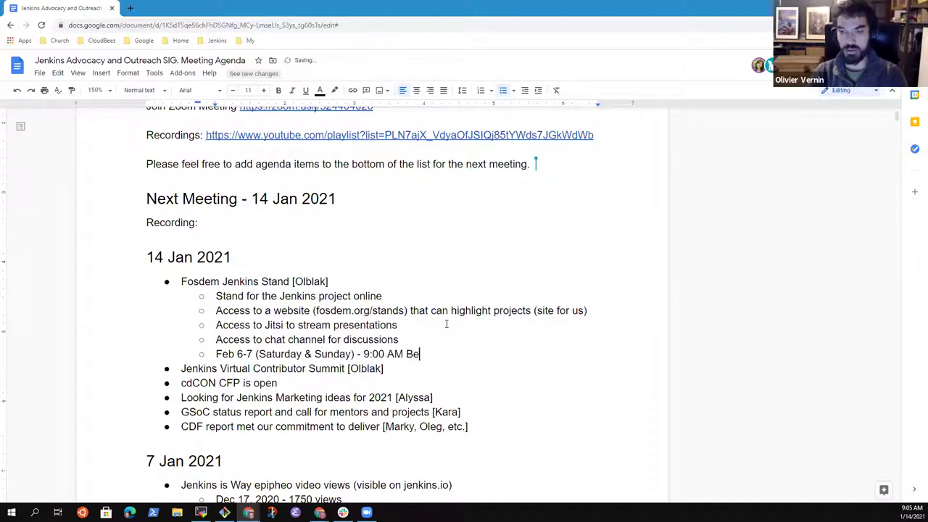
text(lgium )
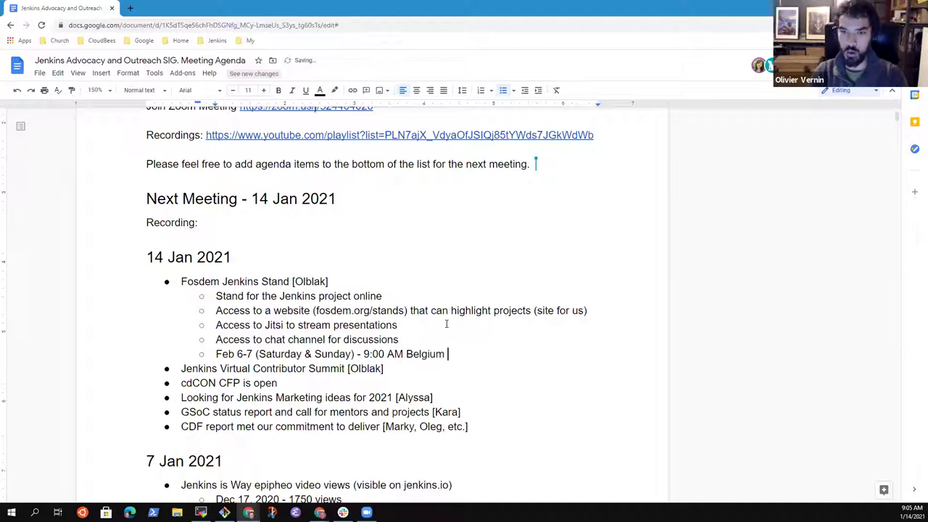
text(-)
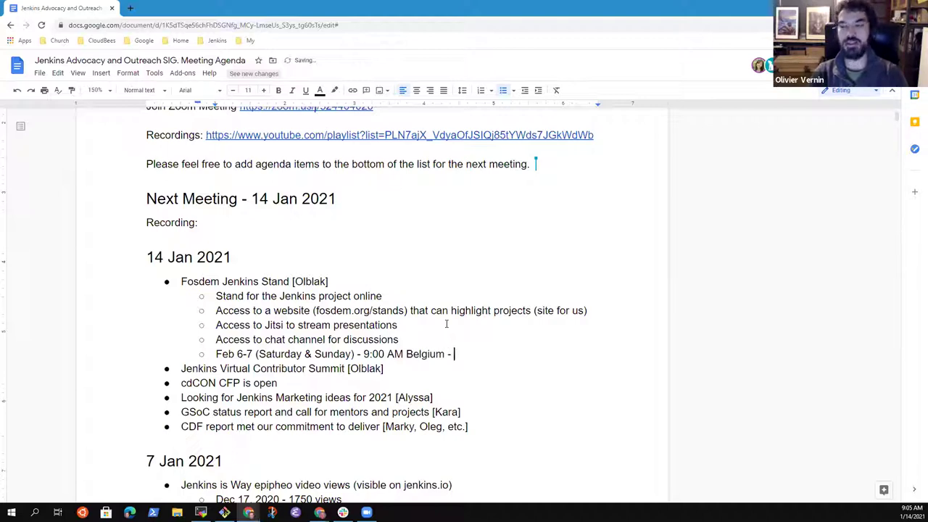
text( 6:00 PM B)
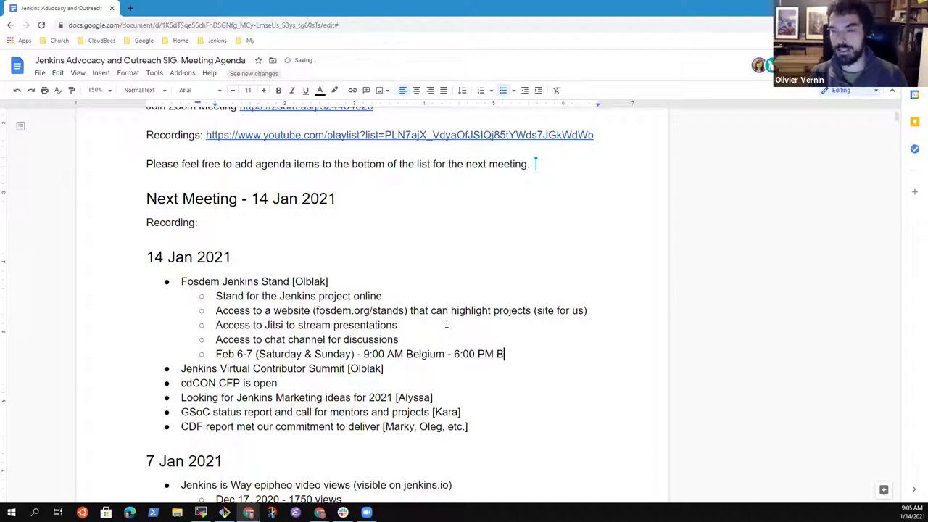
text(elgium)
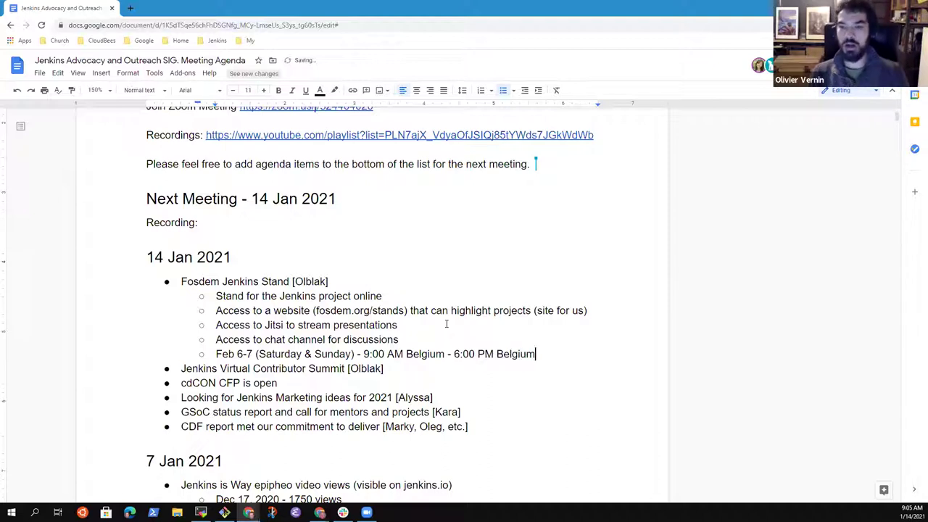
Step: Add "Need to organize an agenda for the stand" as a bullet nested one level under the Feb 6-7 note
key(Return)
key(Tab)
text(Need to o)
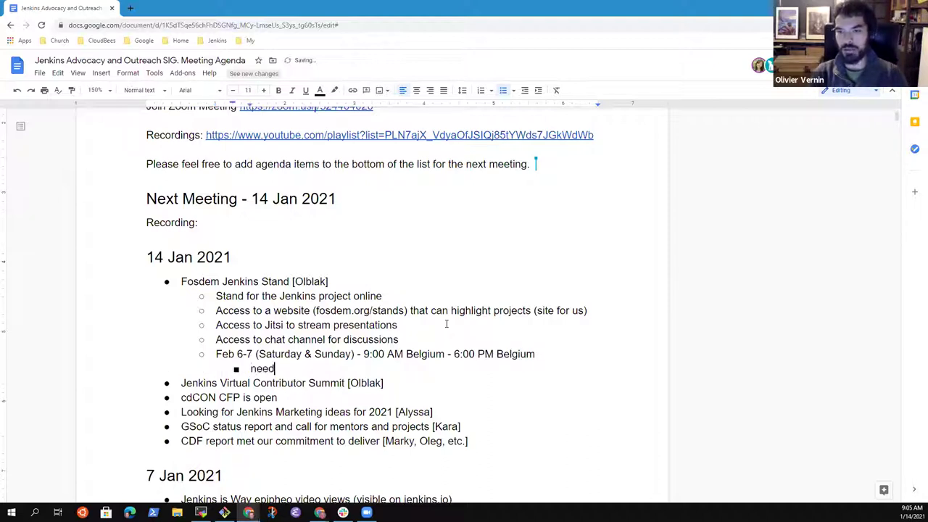
text(rganize )
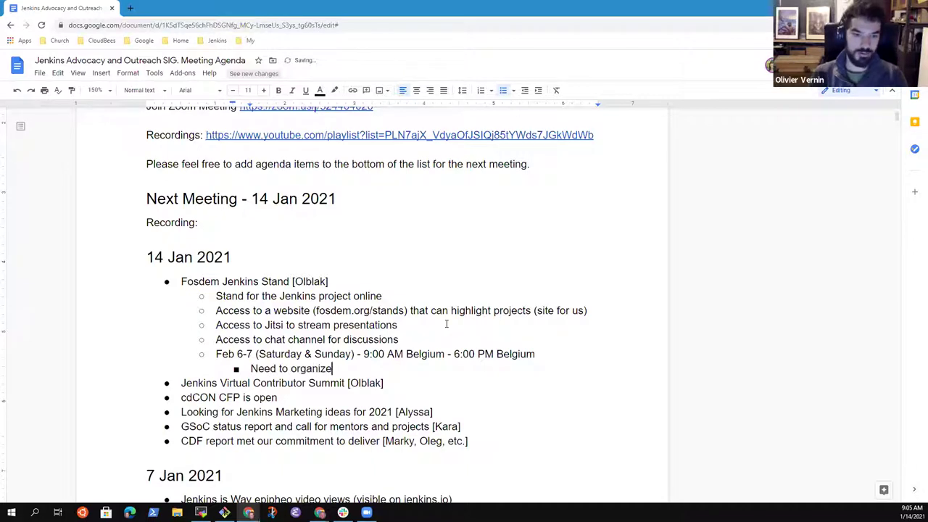
text(an agenda for t)
text(he table)
key(BackSpace)
key(BackSpace)
key(BackSpace)
key(BackSpace)
text(stand)
Step: Add a bullet "List of contributors willing to share their results" at the same level below the stand agenda note
key(Return)
text(List of contributors willing to share their )
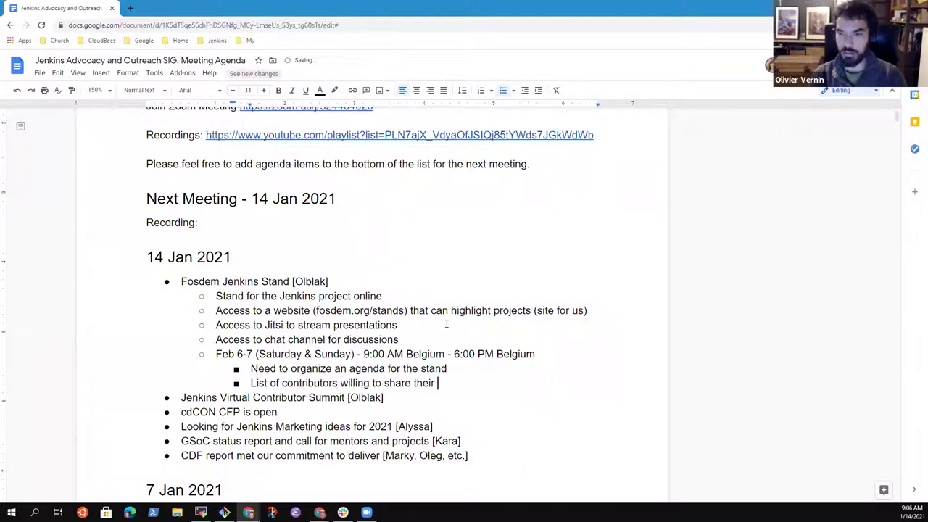
text(results)
key(ctrl+BackSpace)
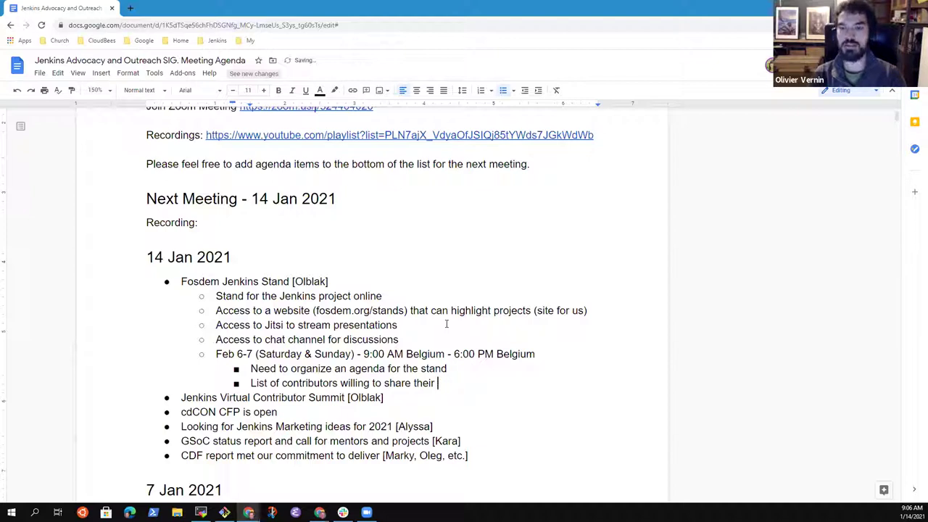
text(results)
Step: Add a bullet "Question and answer sessions allowed" at the same level below the list of contributors note
key(Return)
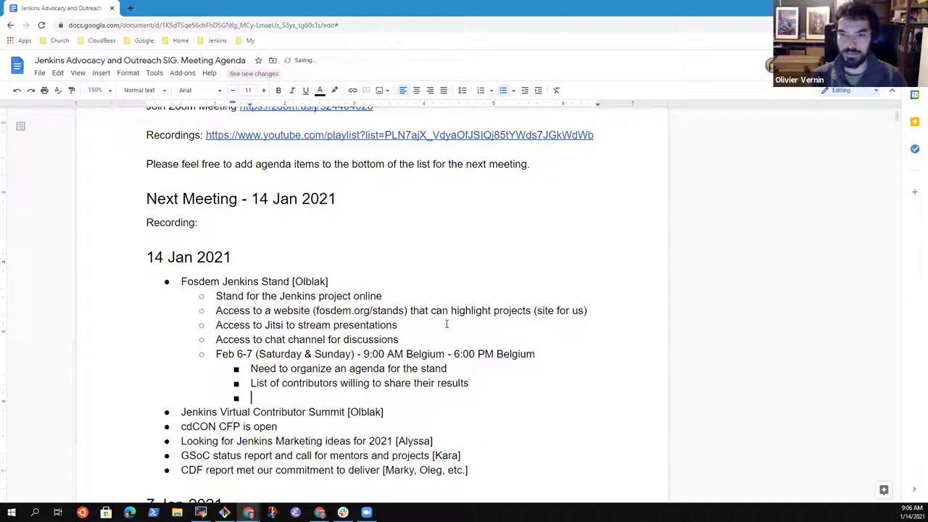
text(Question and an)
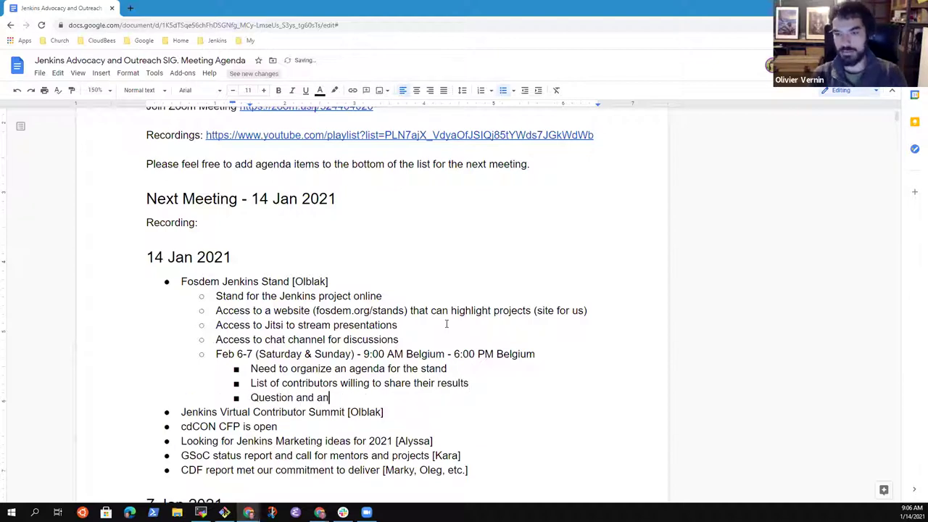
text(swer sessions )
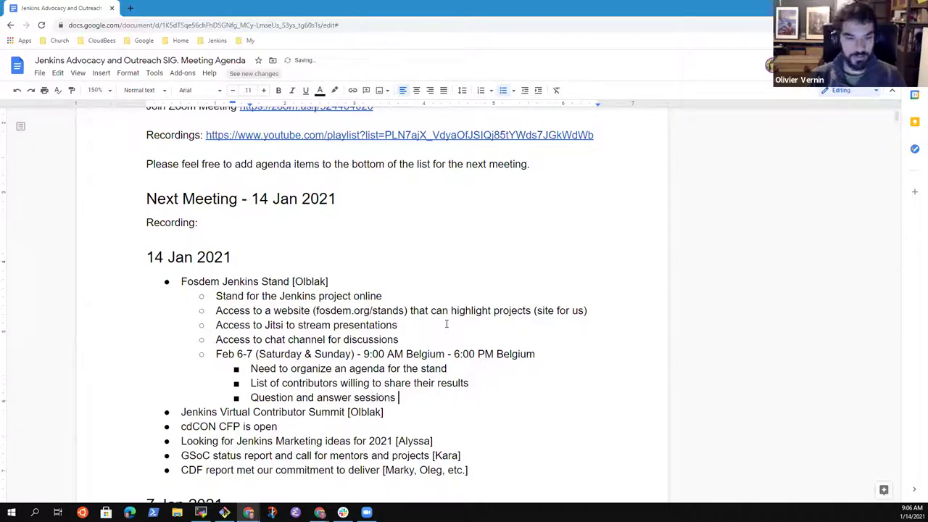
text(allowed)
key(Up)
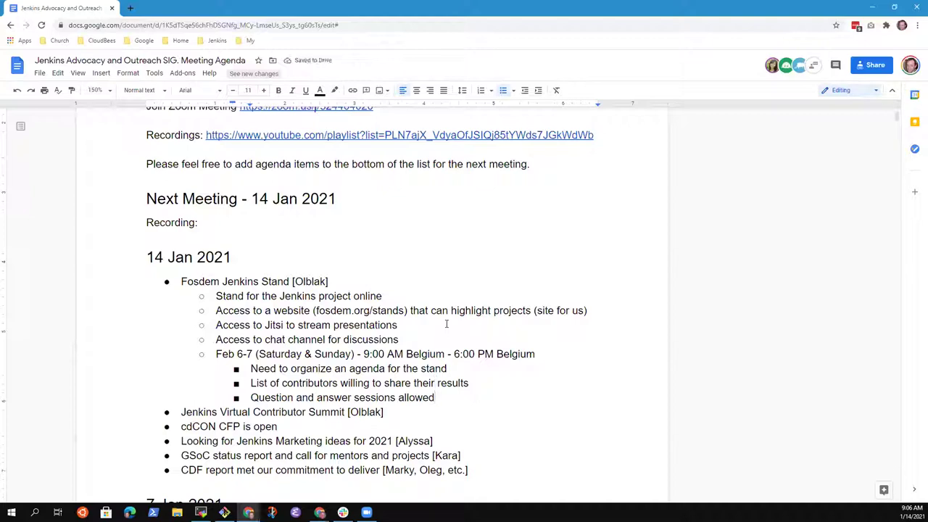
Step: Add the sub-bullet "Volunteers to staff the stand - specific instructions that we can give the helpers" at the level of the Feb 6-7 note
key(Return)
key(shift+Tab)
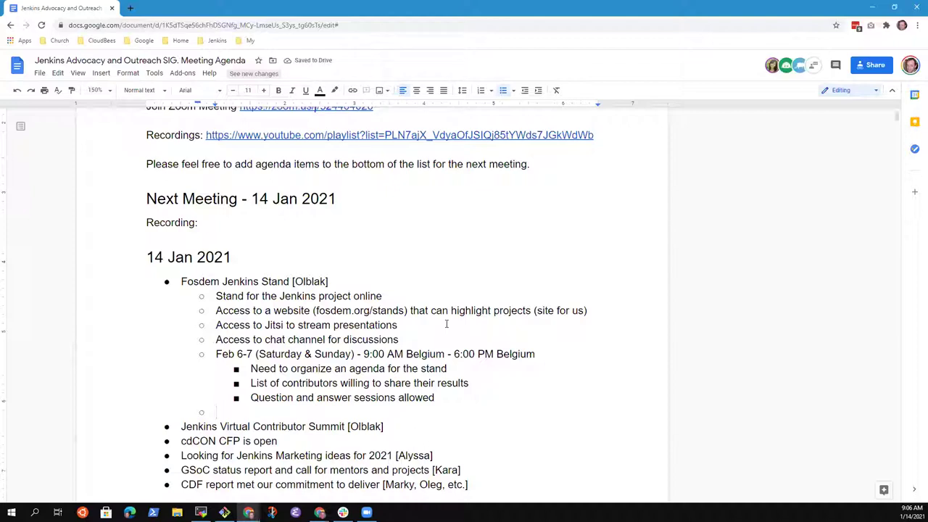
text(Volunteers to )
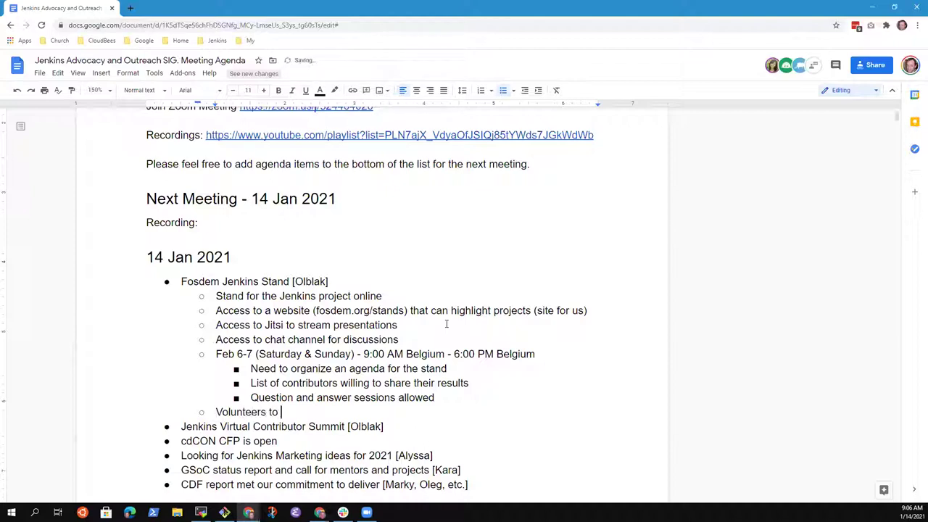
text(staff the stand)
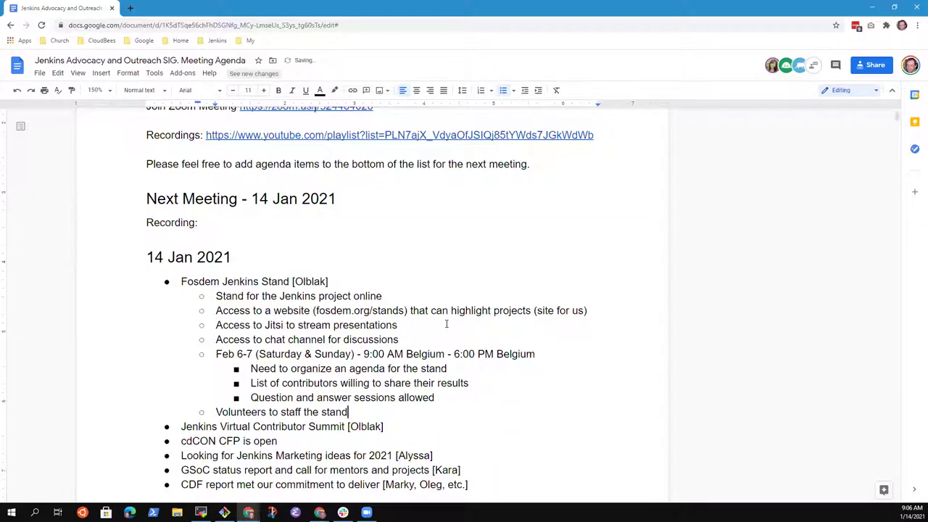
text(- spec)
text(ific instructions )
text(o)
key(BackSpace)
text(the)
key(BackSpace)
key(BackSpace)
text(hat we can)
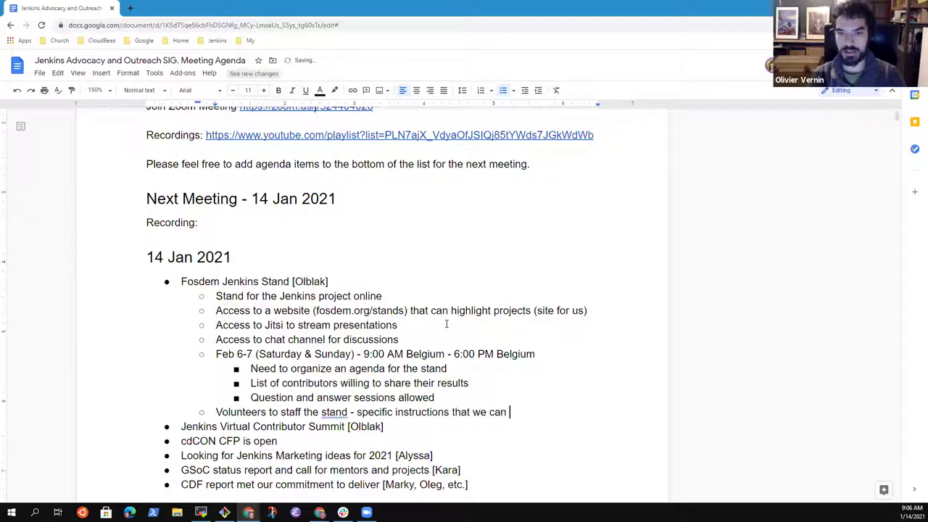
text( give the helpers)
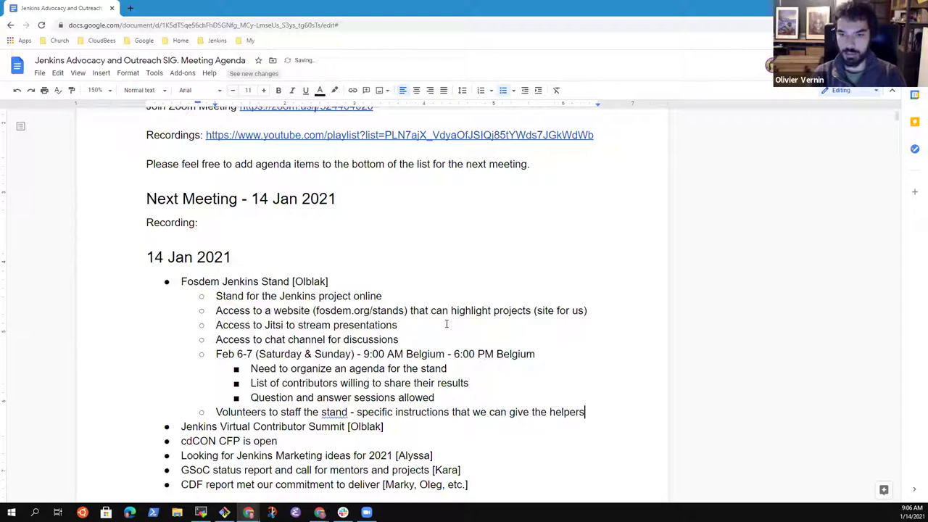
Step: Add the sub-bullet "Publishing is beginning now on the instructions for the stands" below the volunteers note
key(Return)
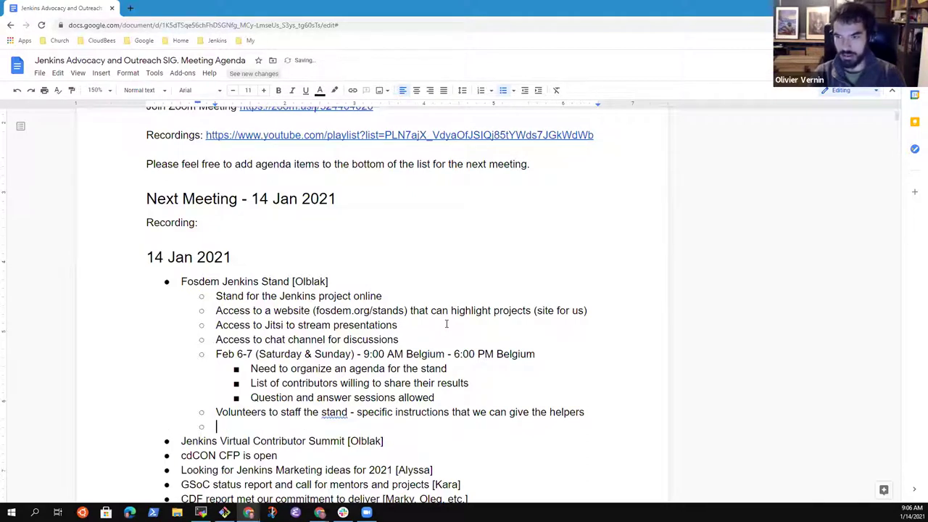
text(Publish)
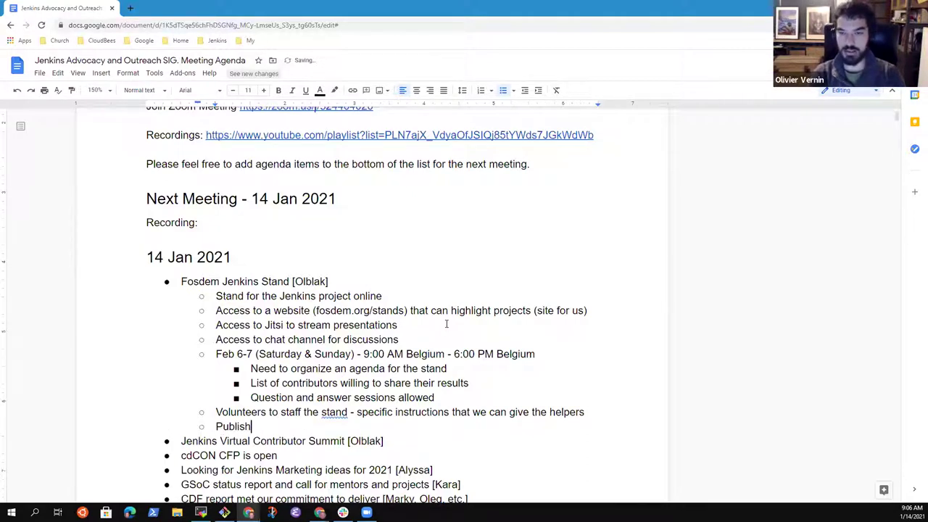
text(ing is beg)
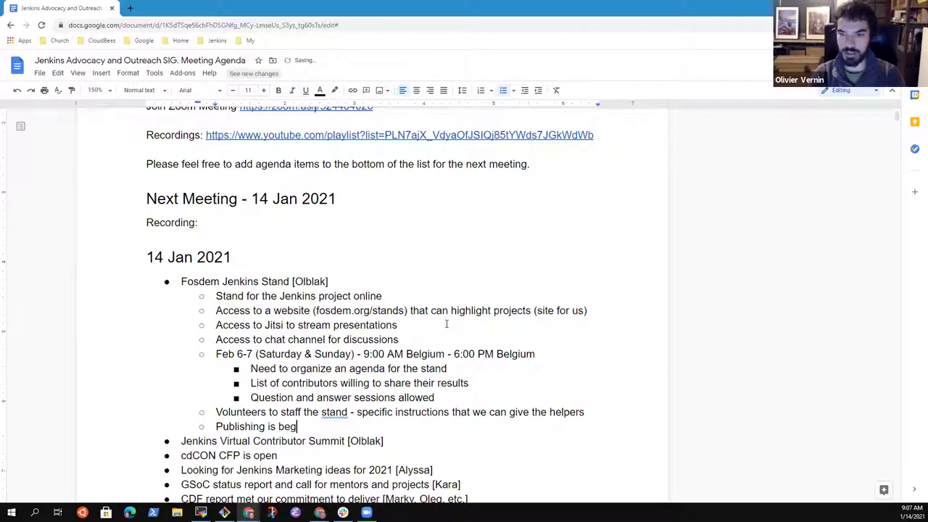
text(inning now on the instructions for the stands)
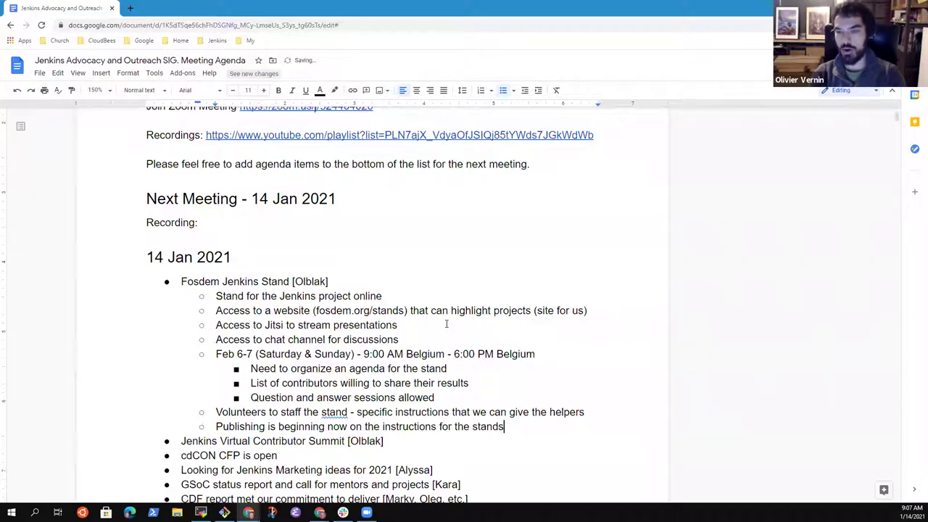
key(Up)
key(Up)
key(Up)
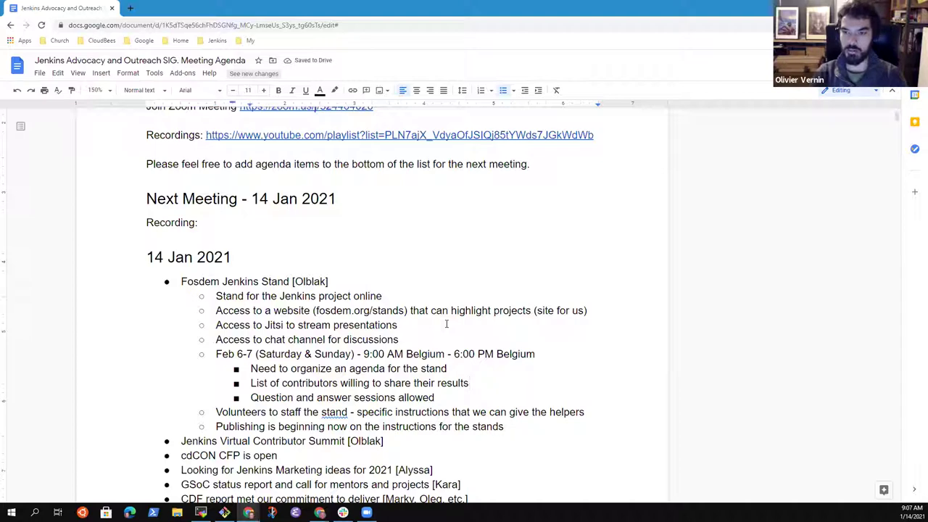
key(Up)
key(Down)
key(Down)
key(Down)
key(Down)
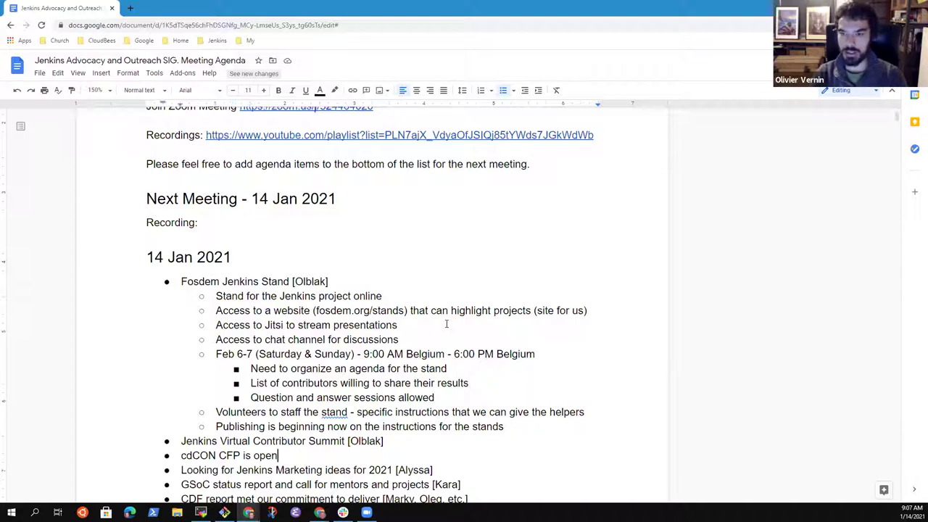
scroll(446, 324, down, 3)
key(Up)
key(Up)
key(Up)
key(Up)
key(Up)
key(Up)
key(Up)
key(Up)
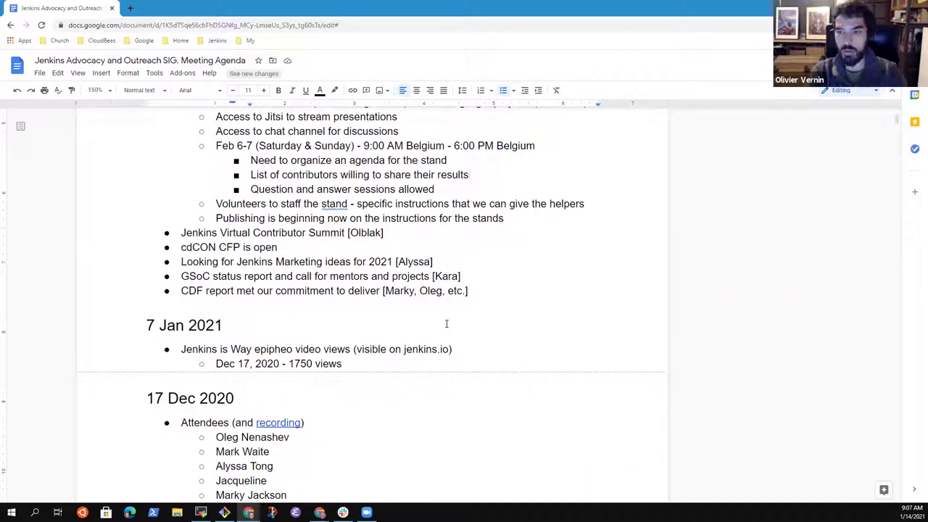
Step: Add "Assign topics to specific times" as a bullet nested one level under the publishing note
key(Down)
key(Down)
key(Down)
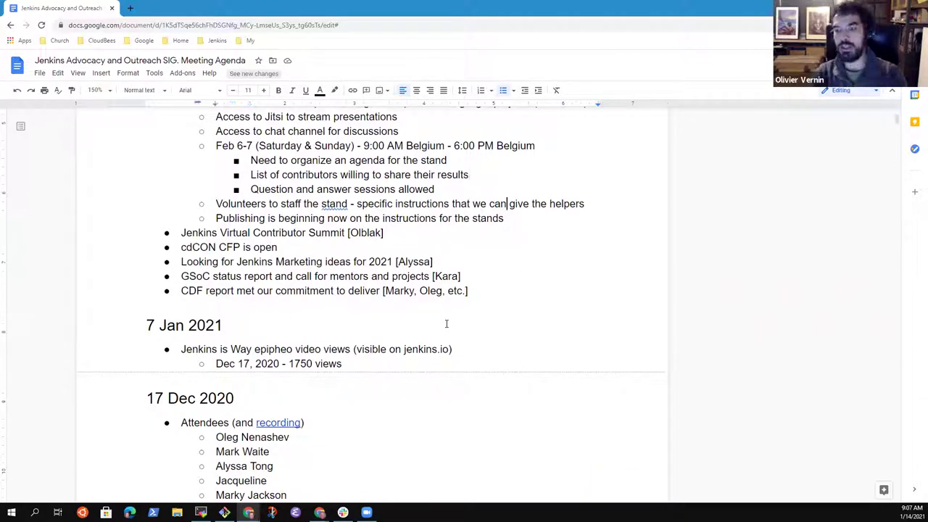
key(Down)
key(Return)
key(Tab)
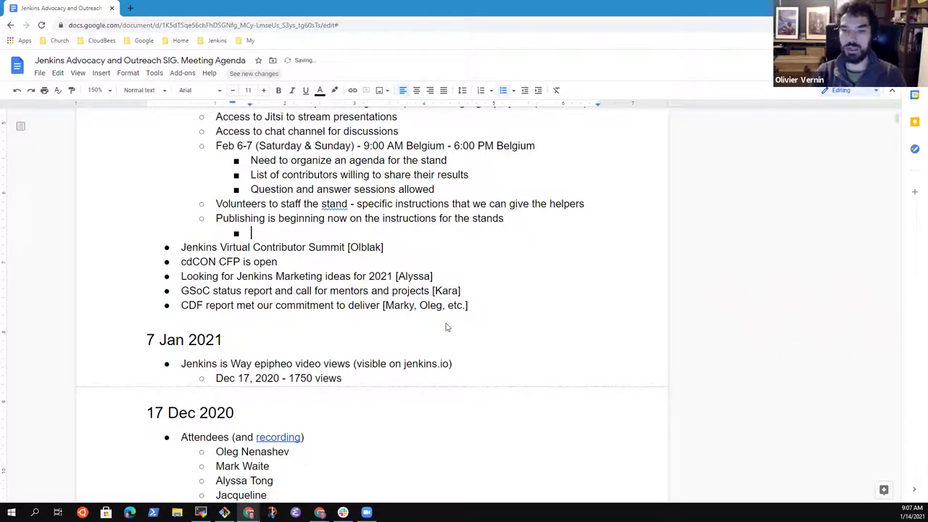
text(Use topic)
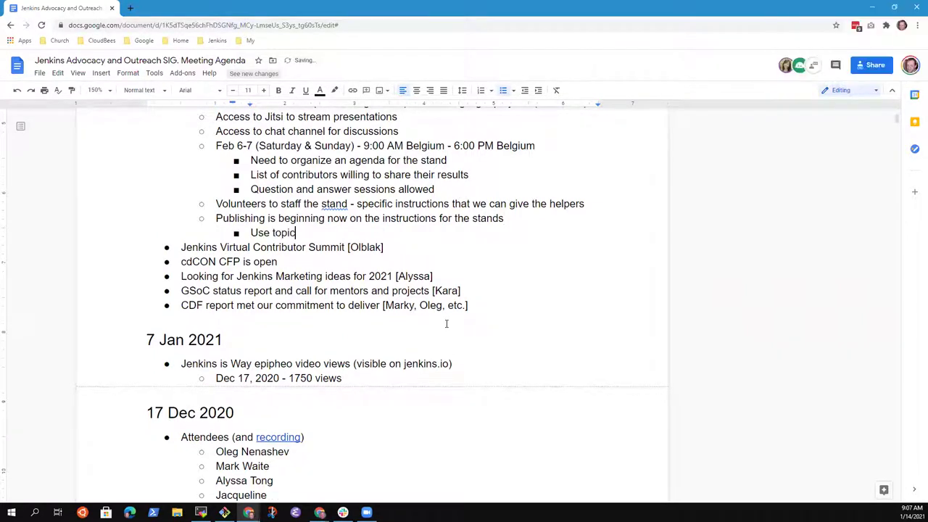
key(ctrl+BackSpace)
key(ctrl+BackSpace)
text(Assign )
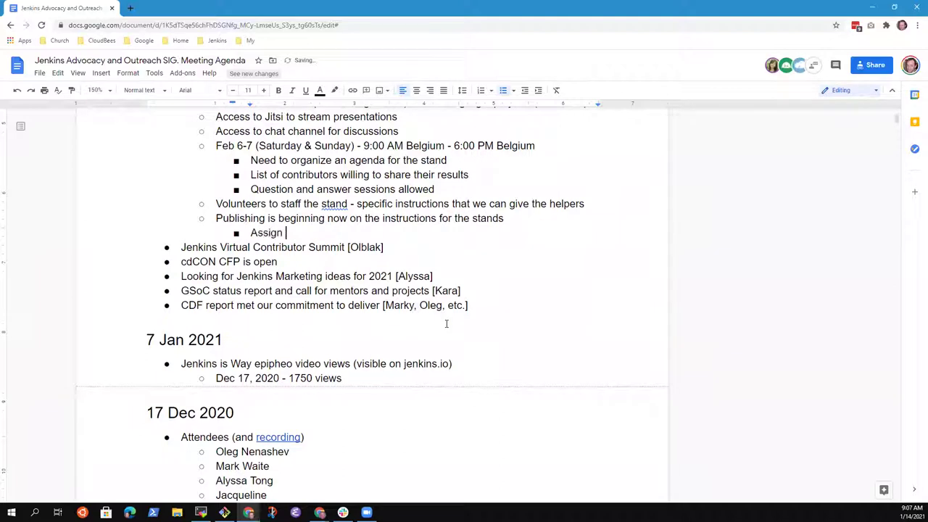
text(topics to specific times)
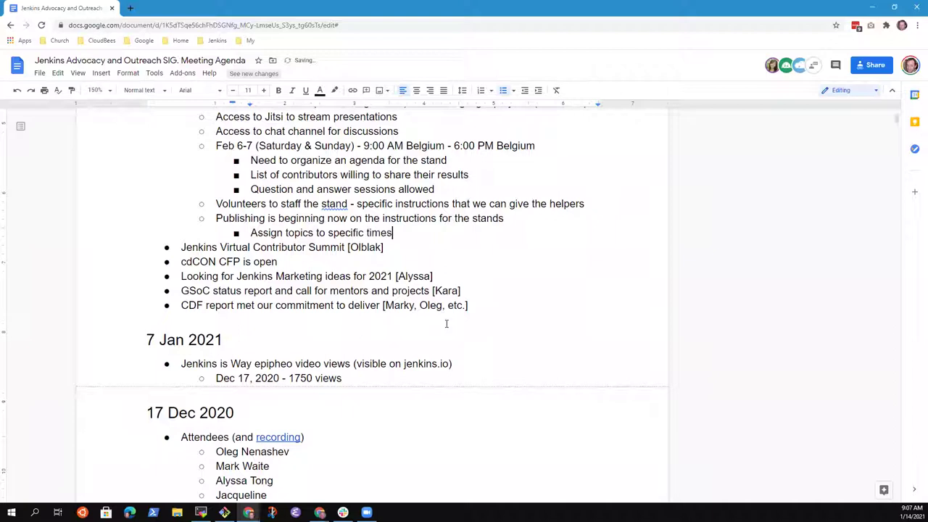
Step: Add a bullet at the same level saying that the marketing topic's owner, by first name, is "ready to solicit volunteers", and start another bullet below
key(Return)
text(Alyssa read)
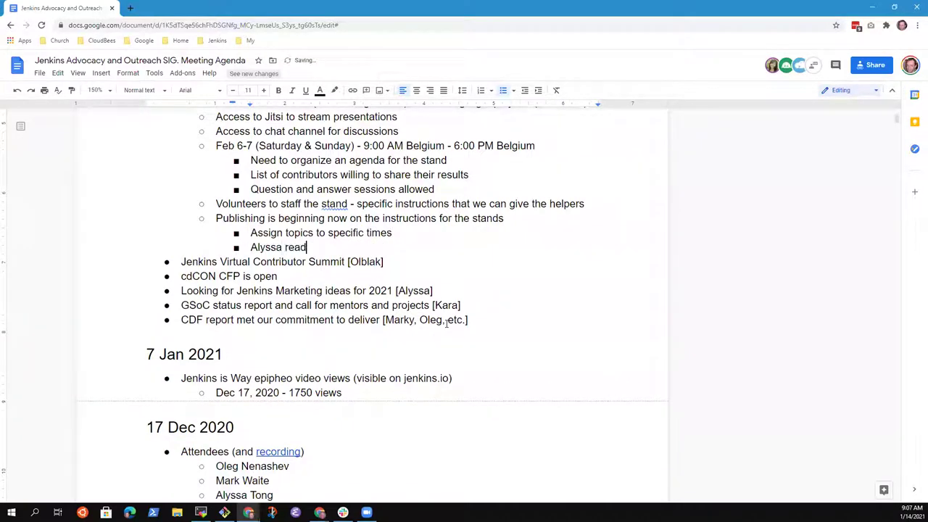
text(y to solic)
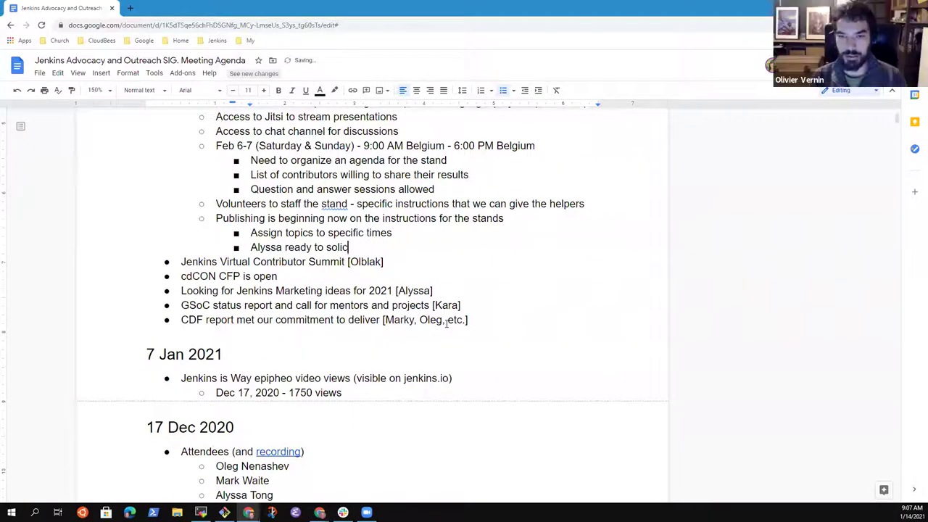
text(it volunteers)
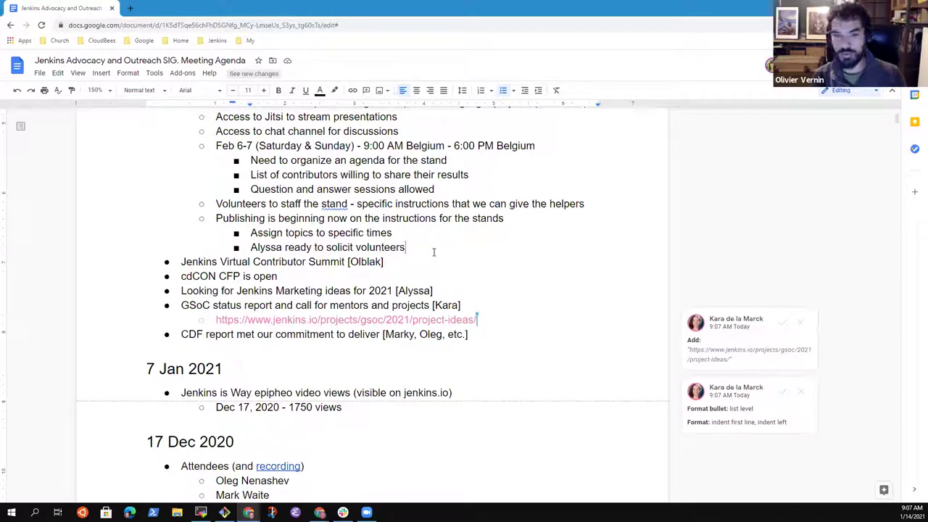
key(Return)
text(Good to have con)
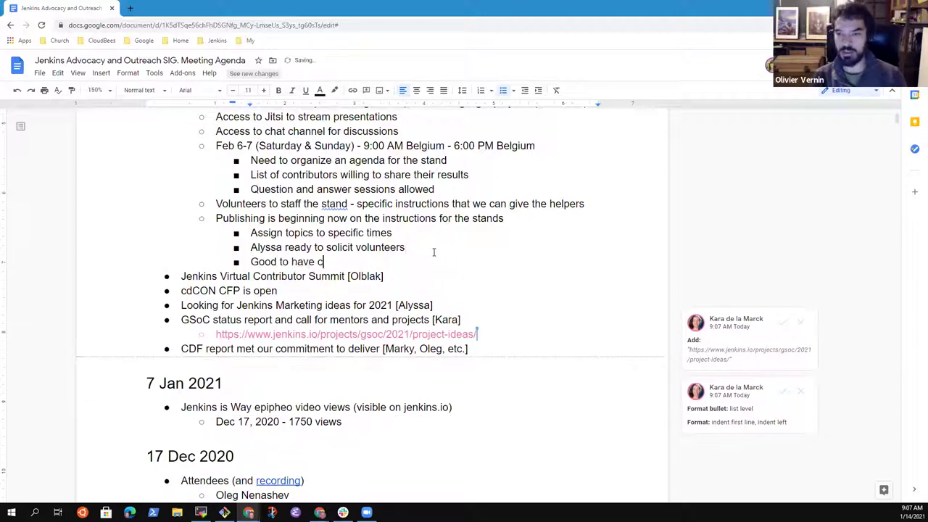
key(BackSpace)
key(BackSpace)
key(BackSpace)
key(BackSpace)
key(BackSpace)
key(BackSpace)
key(BackSpace)
key(BackSpace)
key(BackSpace)
key(BackSpace)
key(BackSpace)
key(BackSpace)
key(BackSpace)
key(BackSpace)
key(BackSpace)
key(BackSpace)
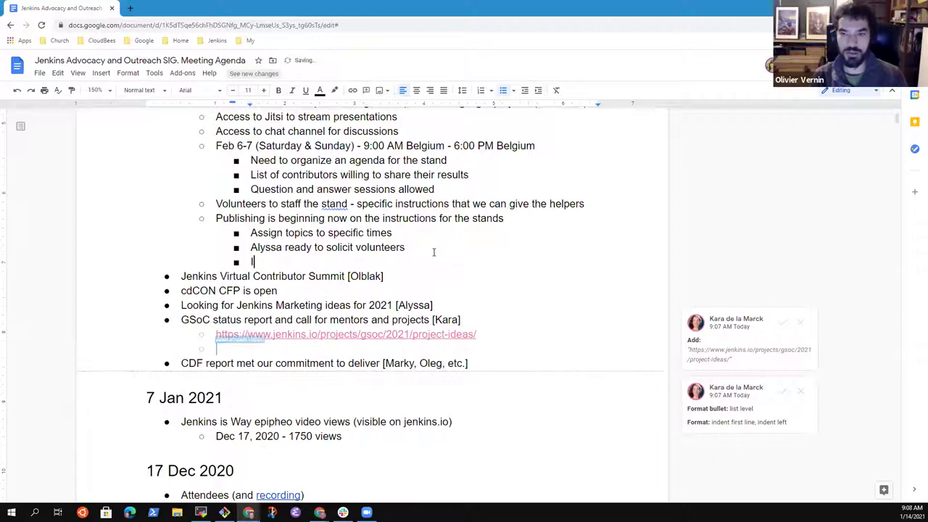
Step: Write "Important to have content on the site, demos, discussions, more" in the empty bullet below the solicit volunteers note
text(Important to have content on the )
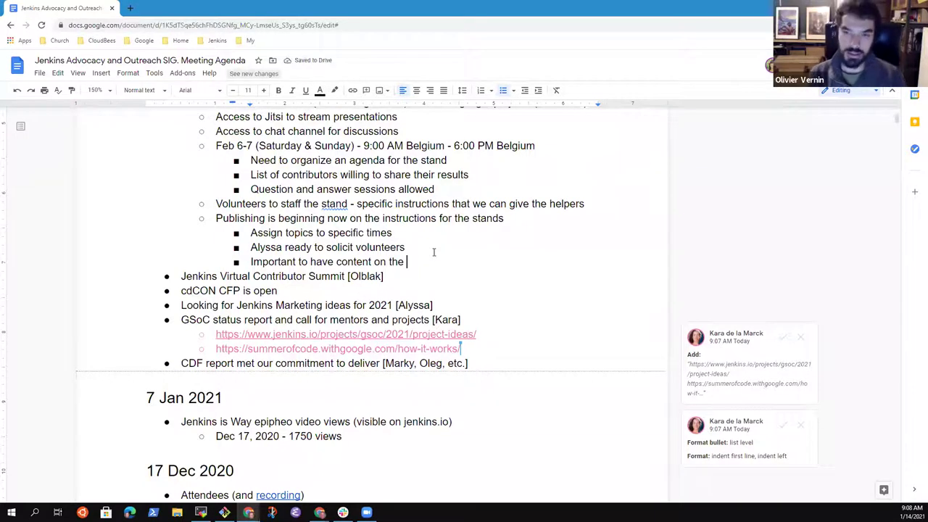
text(site)
key(BackSpace)
key(BackSpace)
key(BackSpace)
key(BackSpace)
text(site with the)
key(BackSpace)
key(BackSpace)
key(BackSpace)
key(BackSpace)
key(BackSpace)
key(BackSpace)
key(BackSpace)
key(BackSpace)
key(BackSpace)
key(BackSpace)
key(BackSpace)
key(BackSpace)
key(BackSpace)
text(site, demos, )
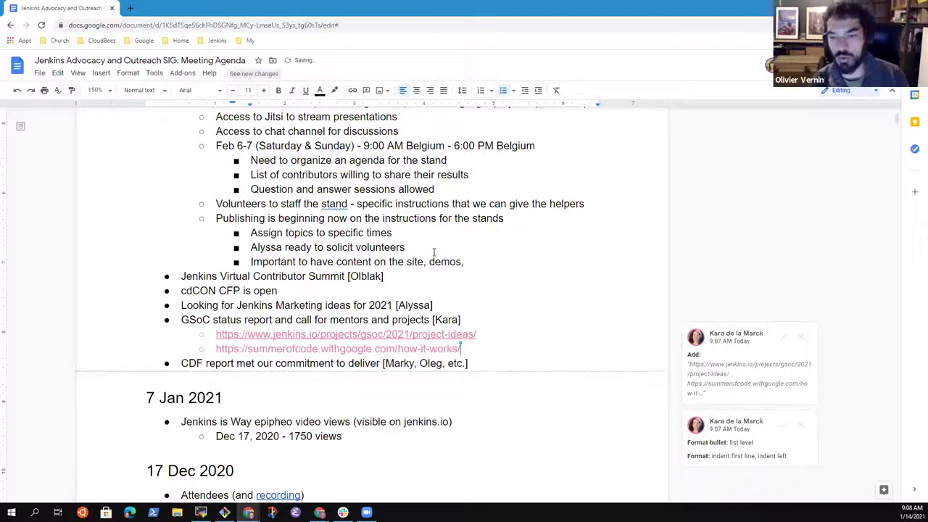
text(discussions, more)
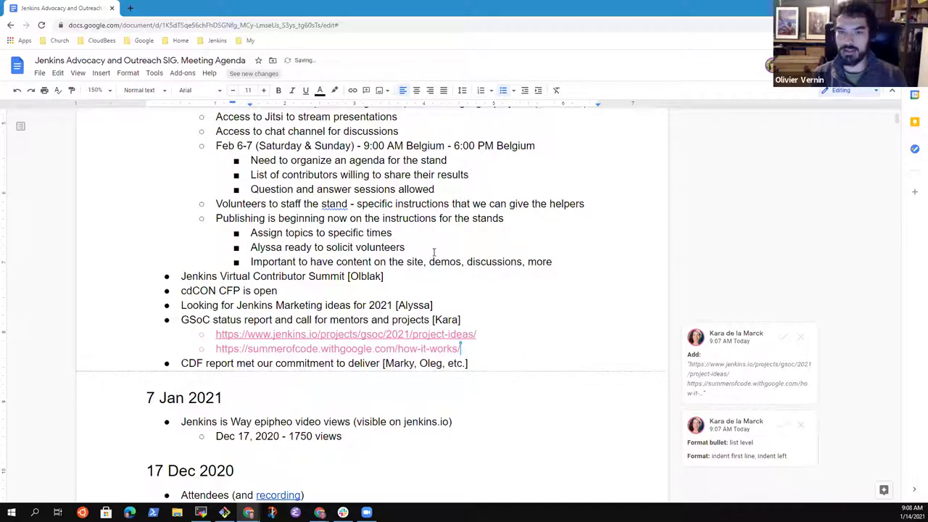
Step: Add "Can provide links to videos from the site" as a bullet nested one level under the site content note
key(Return)
key(Tab)
text(Can provide )
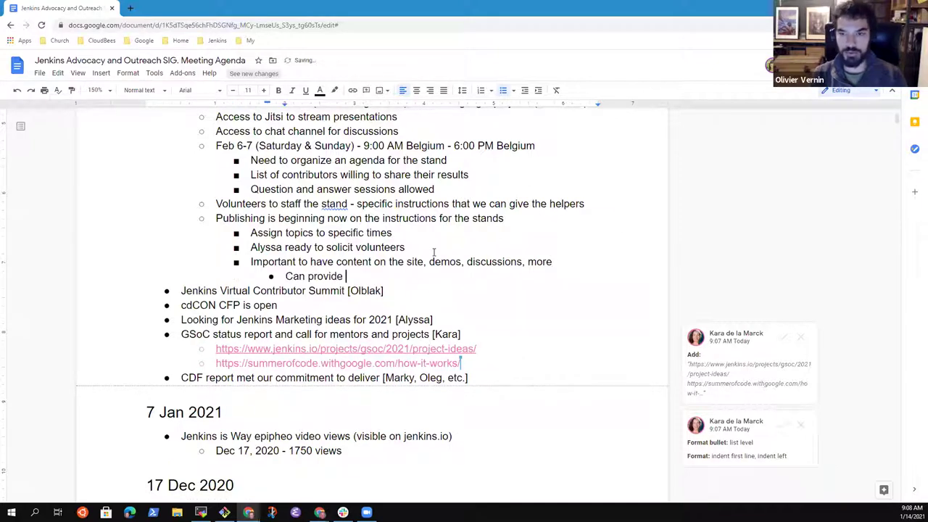
text(links to)
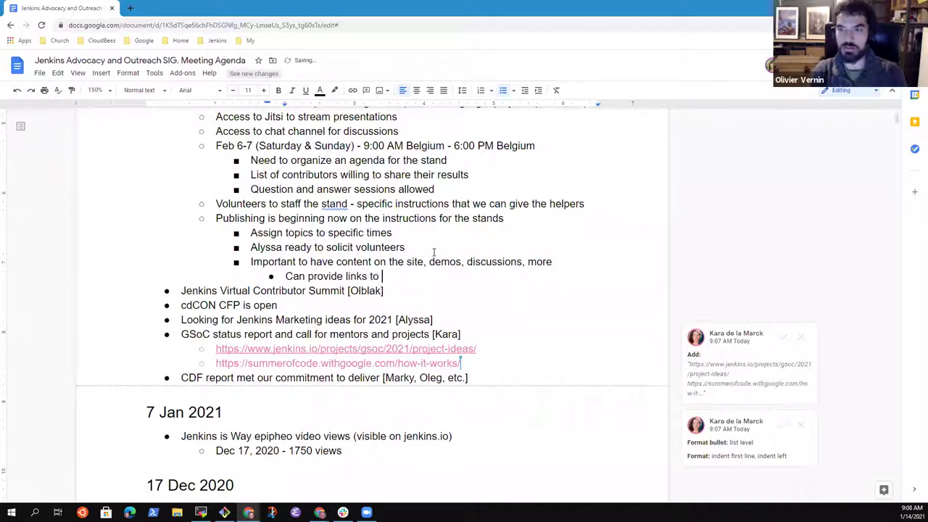
text( videos)
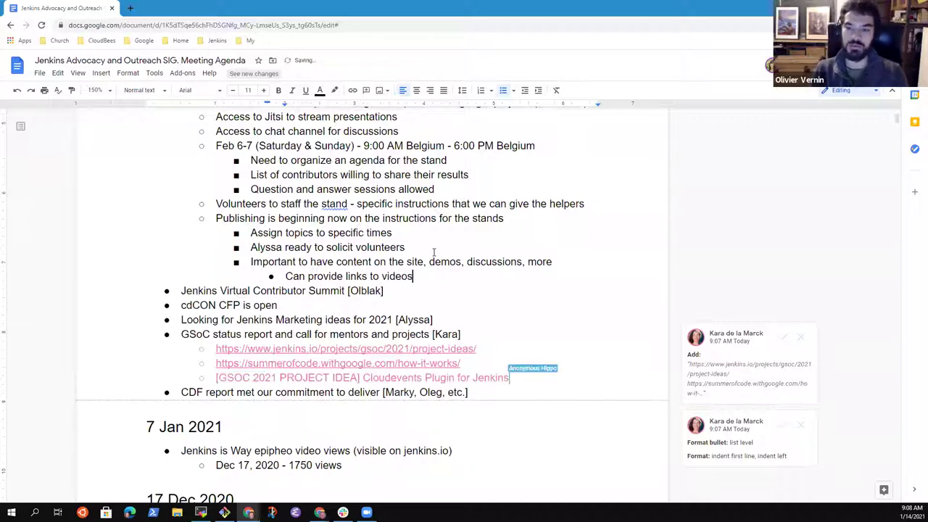
key(Return)
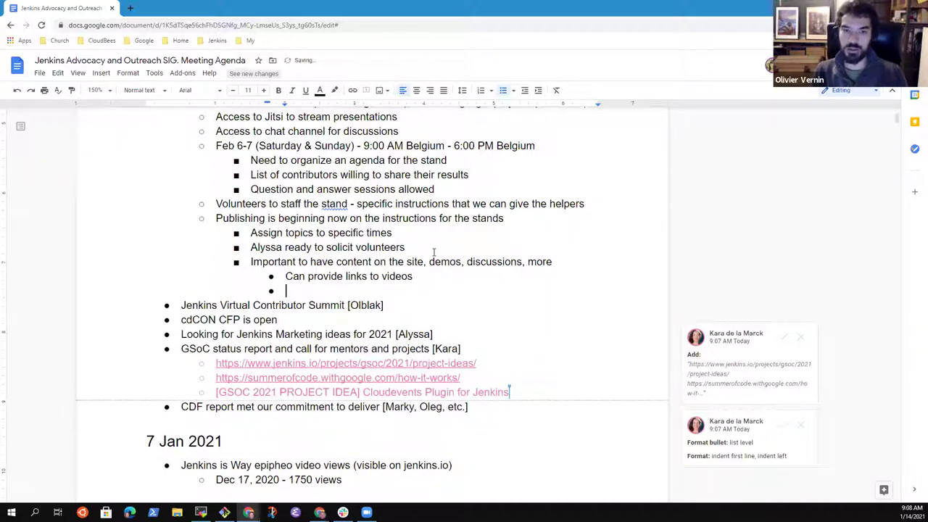
key(BackSpace)
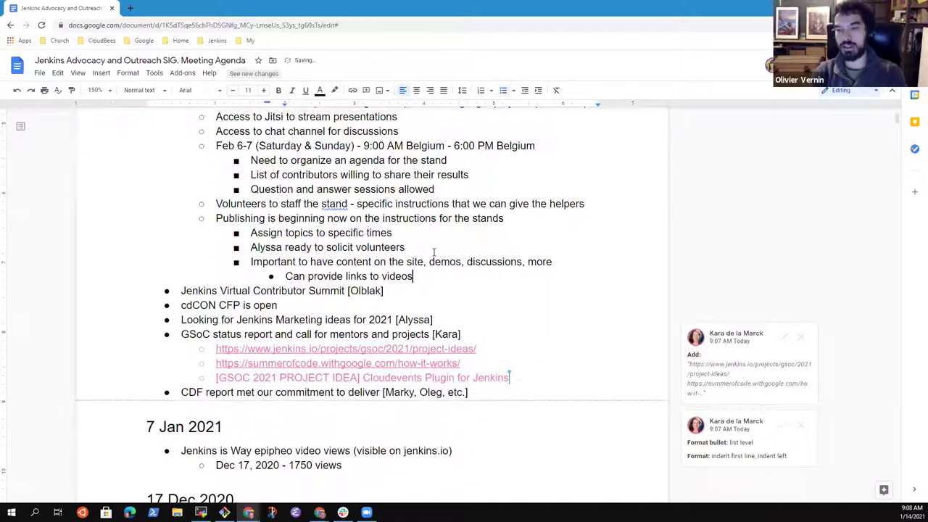
text(from the site)
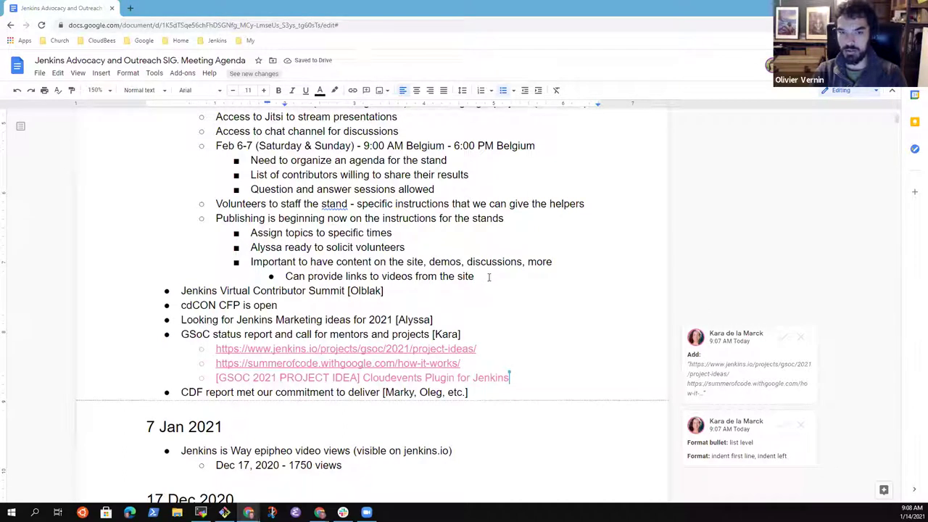
Step: Add the bullet "Web site generated by `hugo`, some markdown needed" below, back at the level of the site content note
key(Return)
key(shift+Tab)
text(Web site )
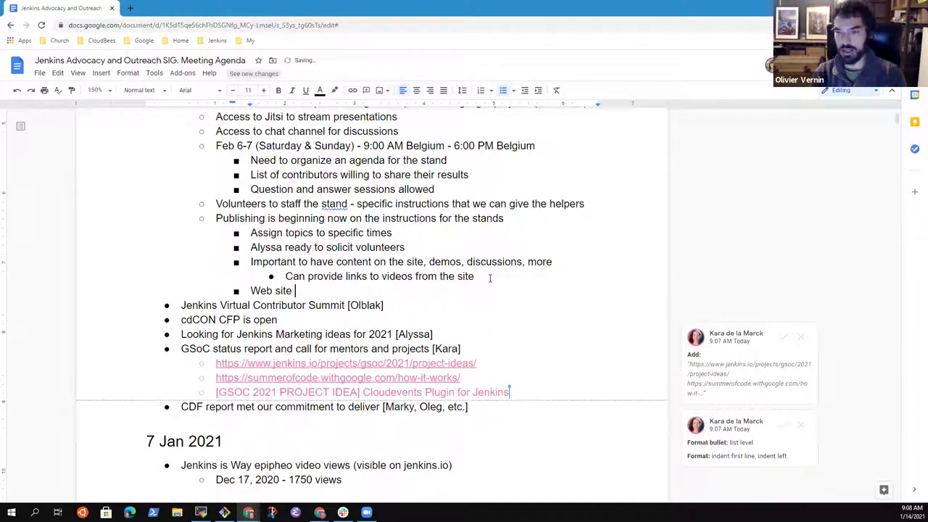
text(generated by)
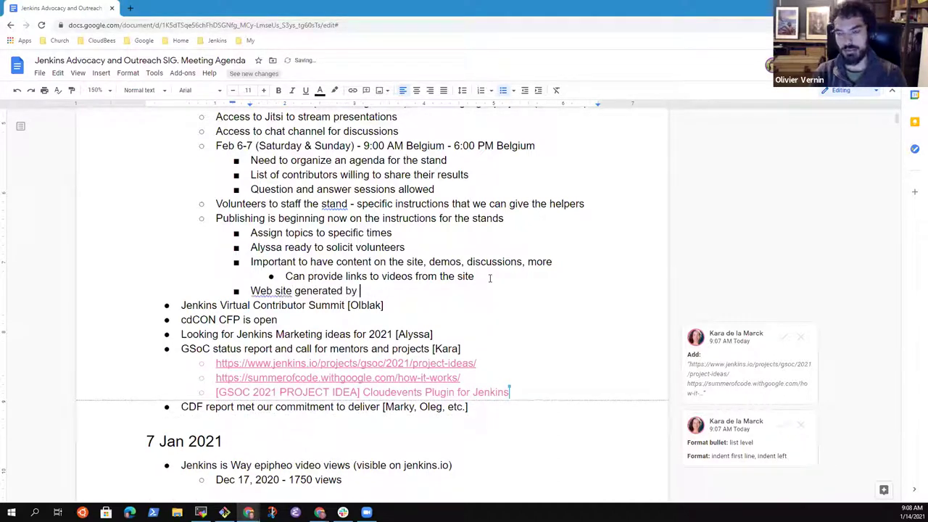
text(`hugo`,)
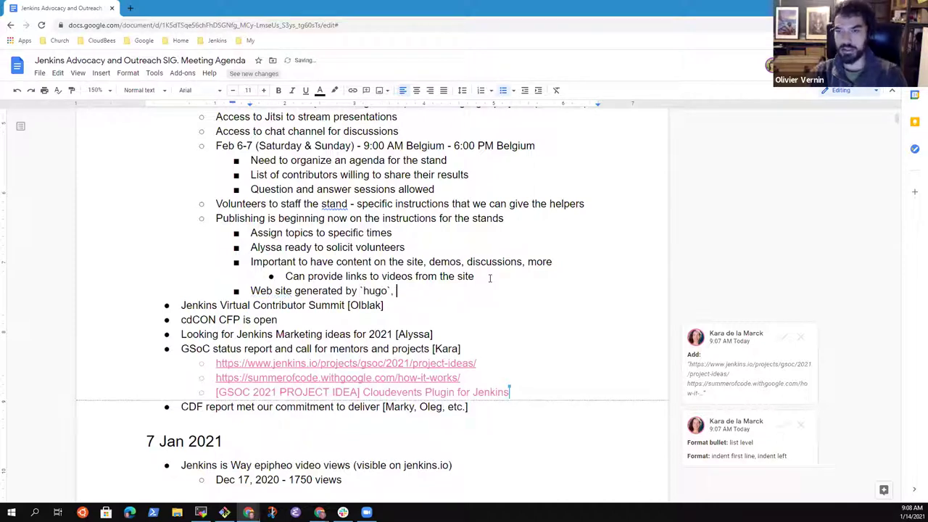
text( some markdown needed)
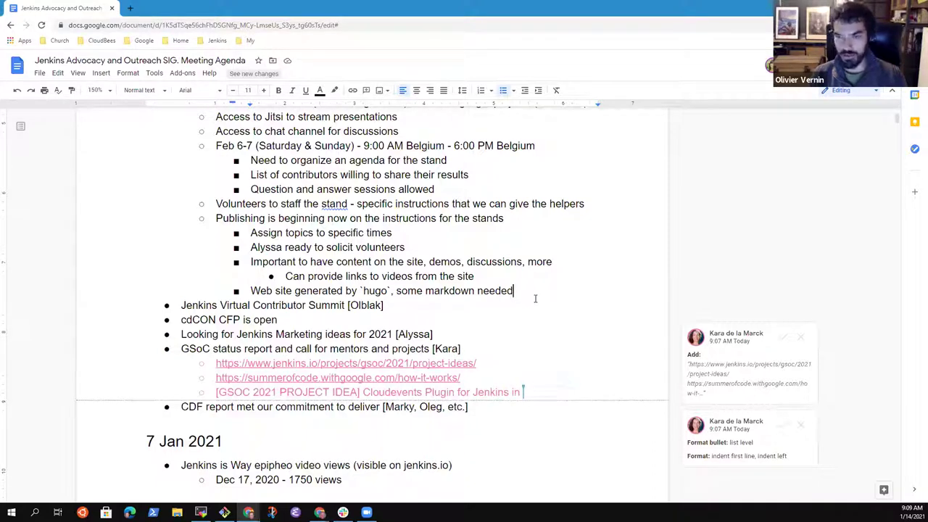
Step: Add a bullet below the `hugo` note, at the same level, saying that a named colleague "also has the instructions"
key(Return)
text(Mar)
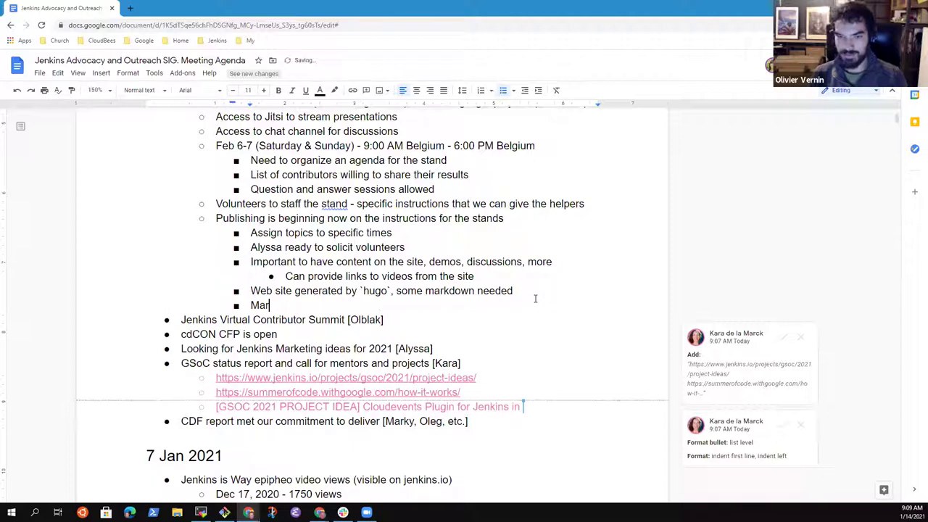
text(ky J also has th)
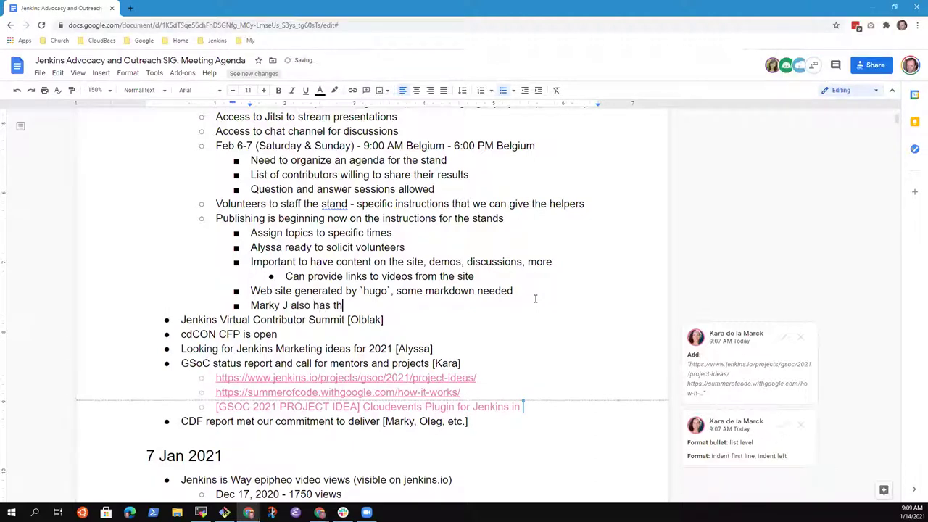
text(e instructions)
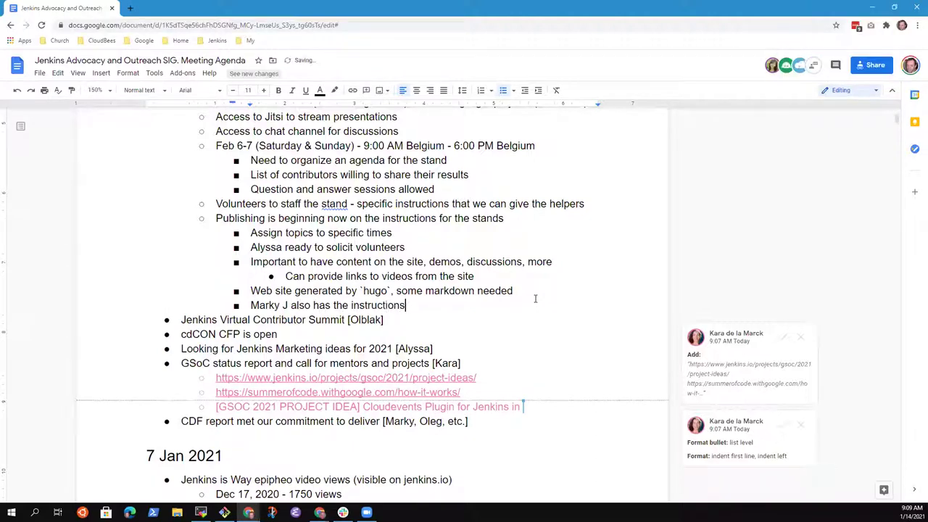
Step: Add the bullet "Agenda of topics for the stand" below the instructions note, one list level further out
key(Return)
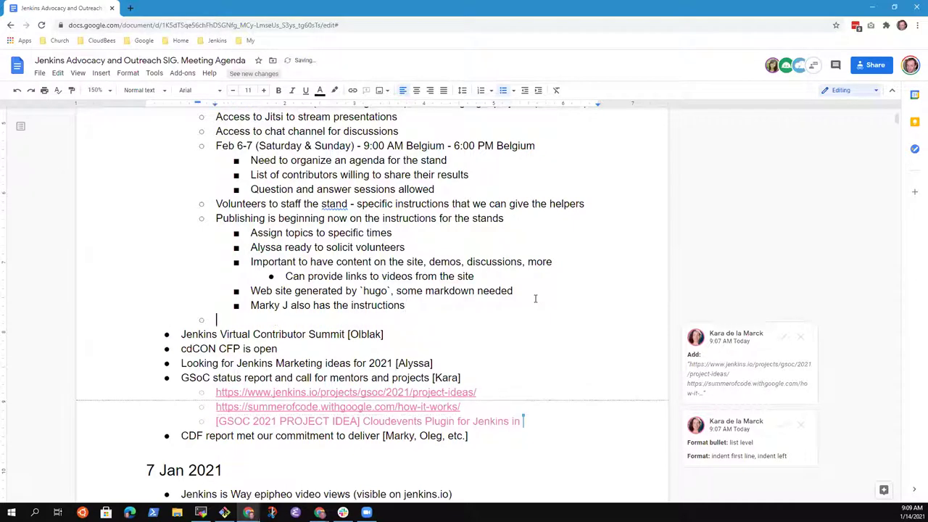
key(shift+Tab)
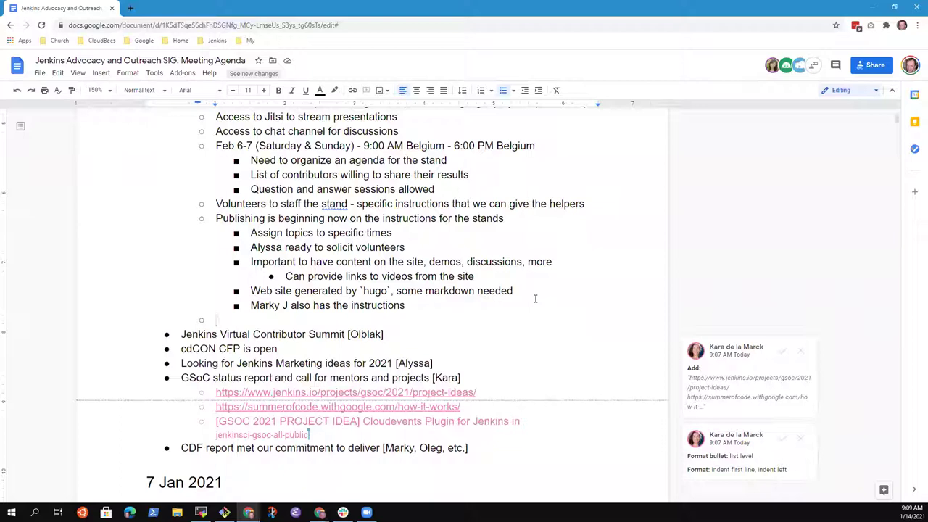
text(Agenda)
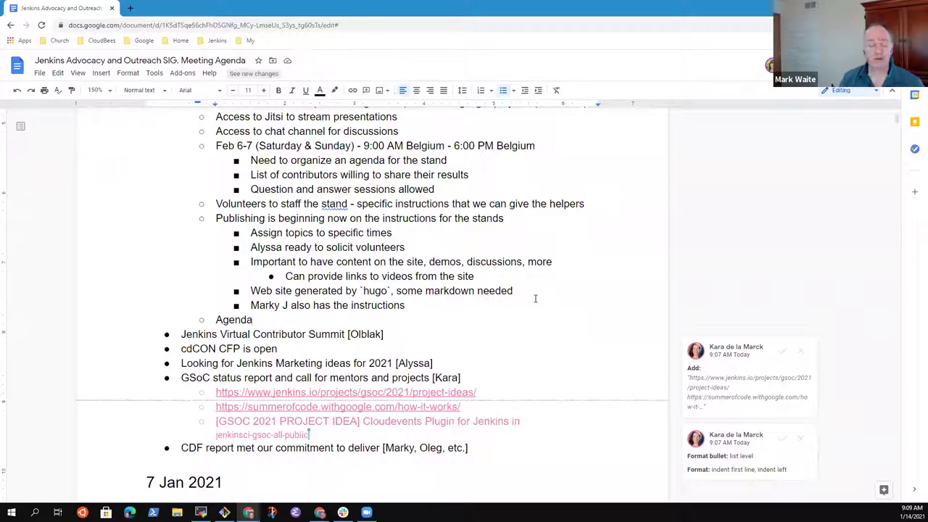
key(shift+Home)
key(BackSpace)
text(Agenda of topics )
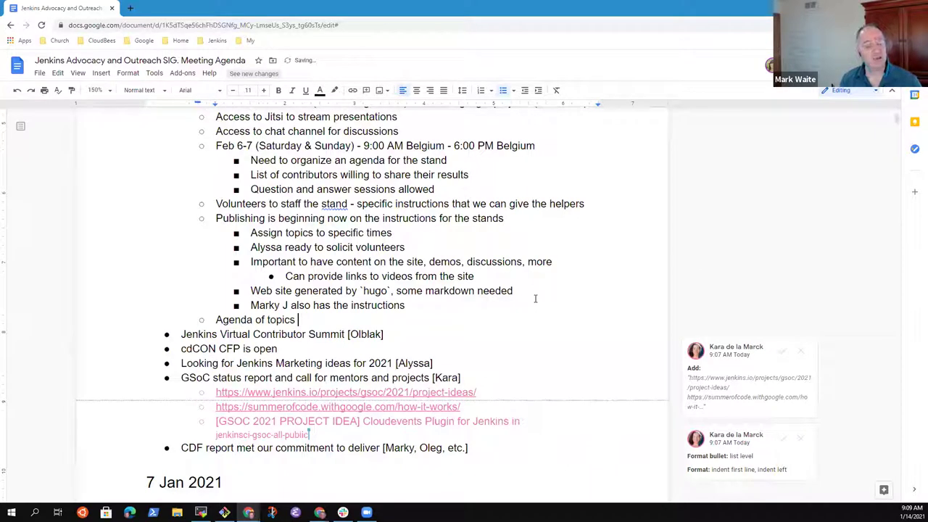
text(for the st)
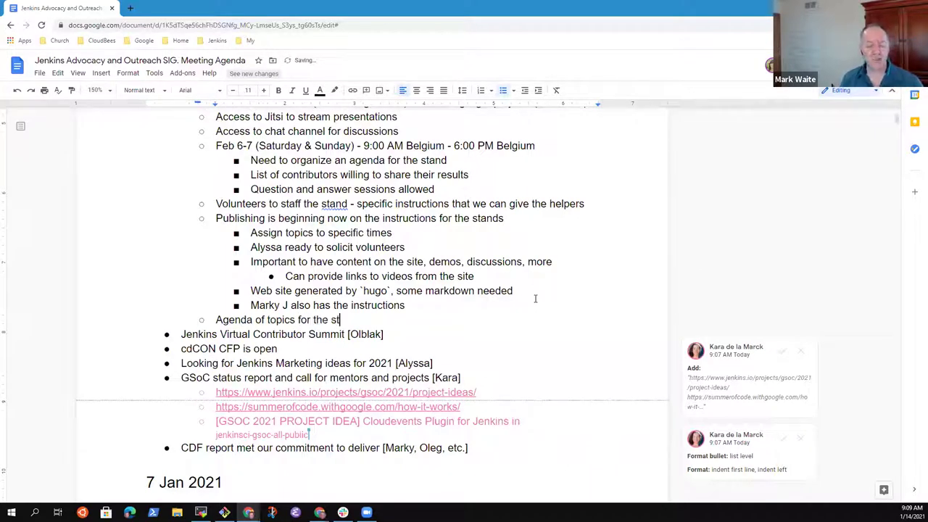
text(andar)
key(BackSpace)
key(BackSpace)
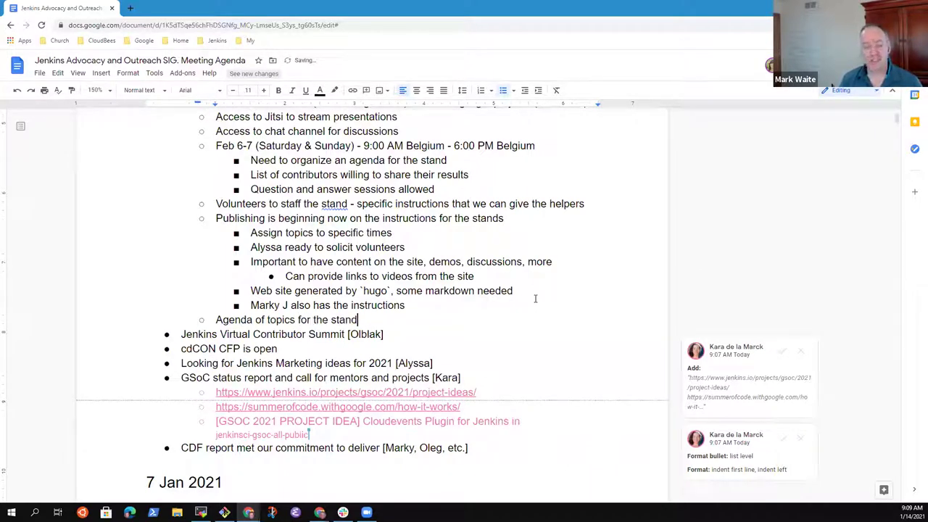
key(BackSpace)
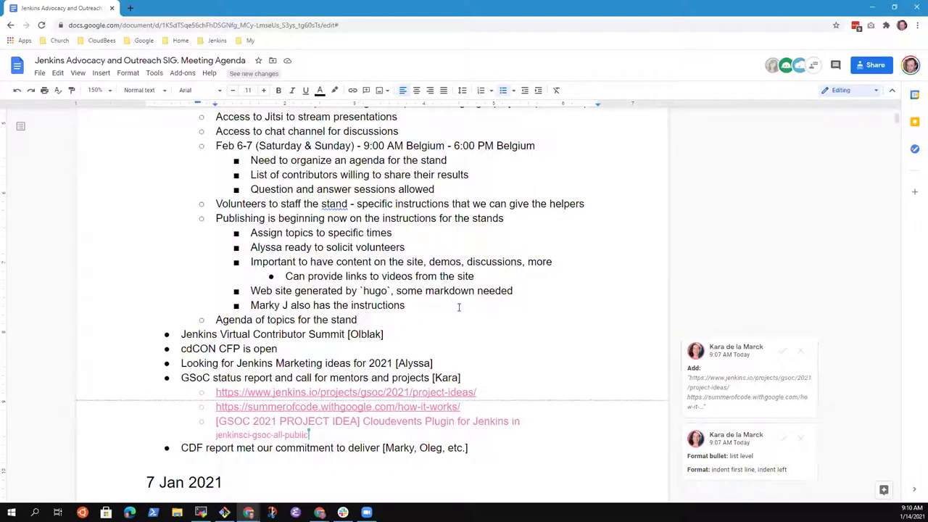
Step: Nest a bullet under the stand topics agenda giving the two organizers' first names followed by "chat for more details"
key(Return)
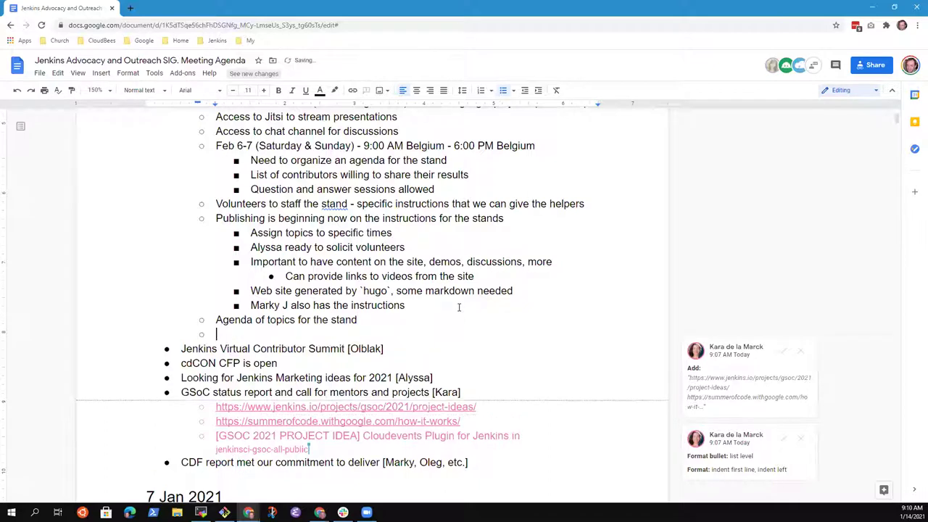
key(Tab)
text(Marky and Al)
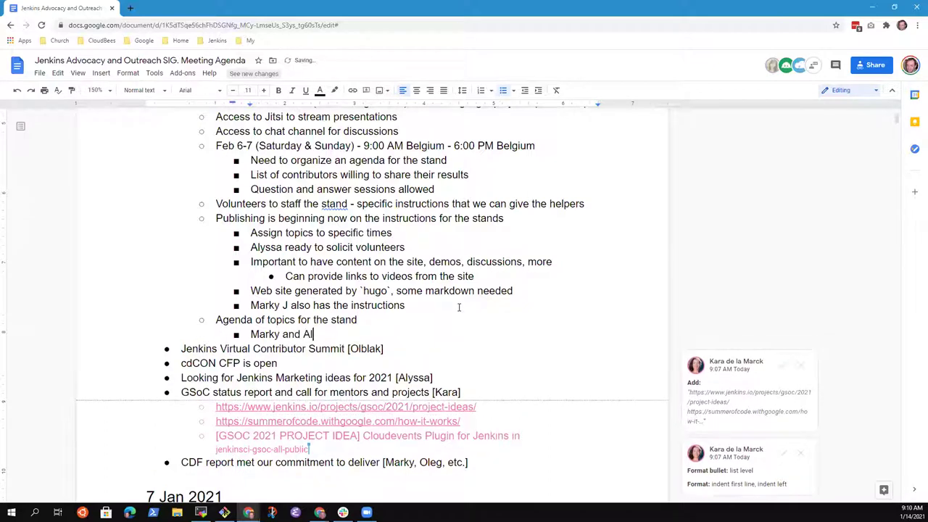
text(yssa chat about)
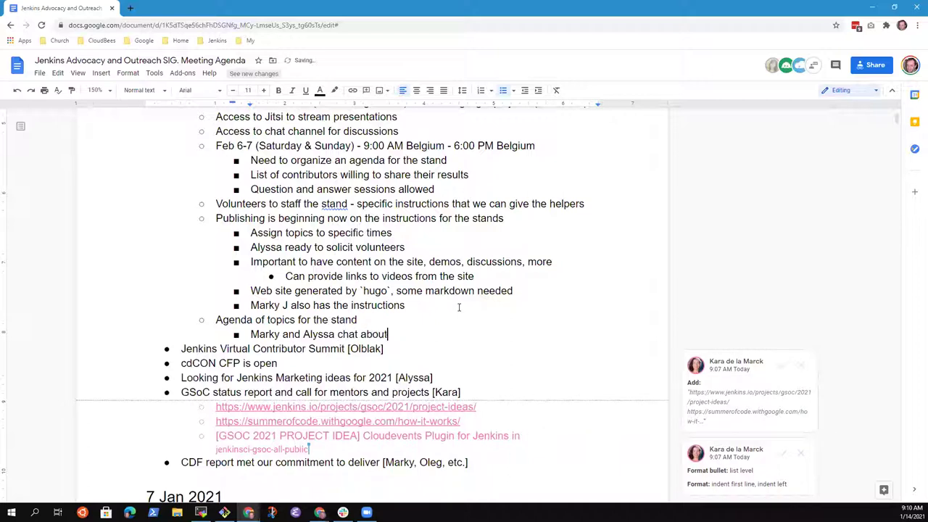
key(ctrl+BackSpace)
text(for more detaiuls)
key(BackSpace)
key(BackSpace)
key(BackSpace)
text(ls)
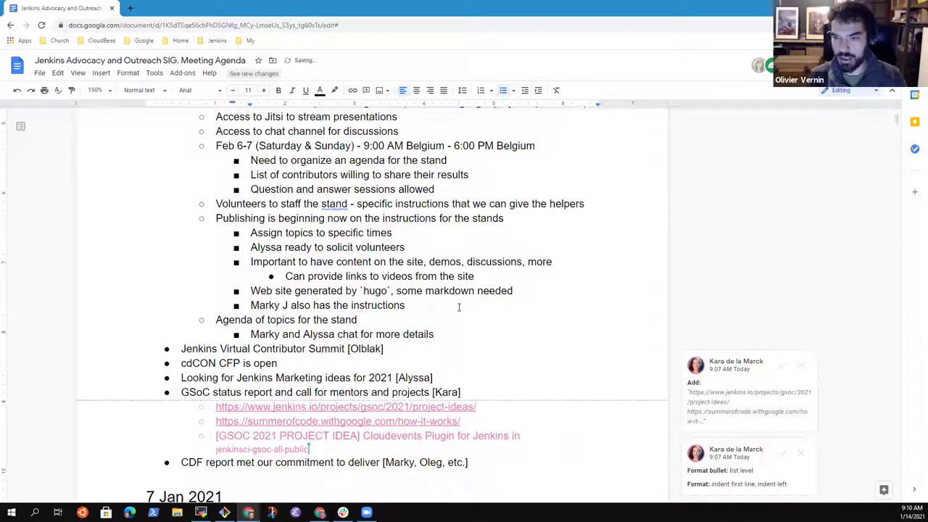
Step: Add the bullet "Do we have some plan for swag?" below, at the level of the stand topics agenda
key(Down)
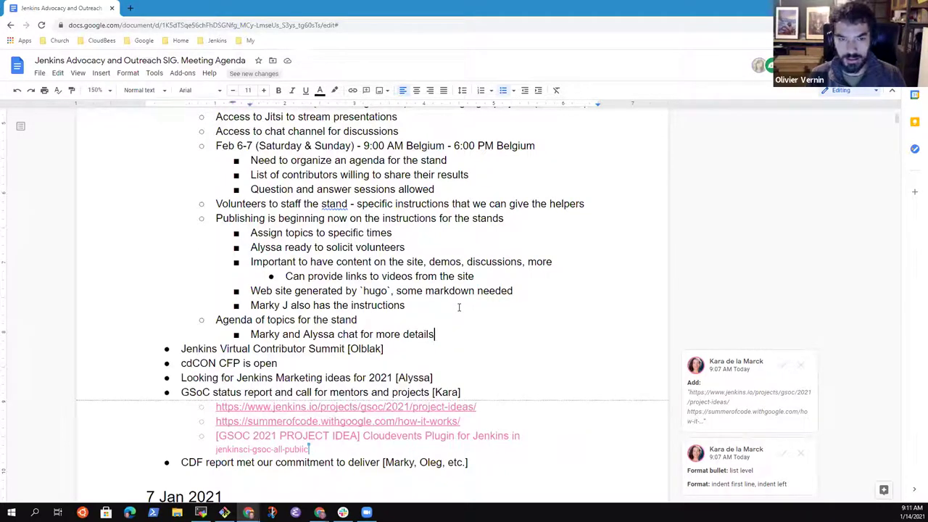
key(Up)
key(Return)
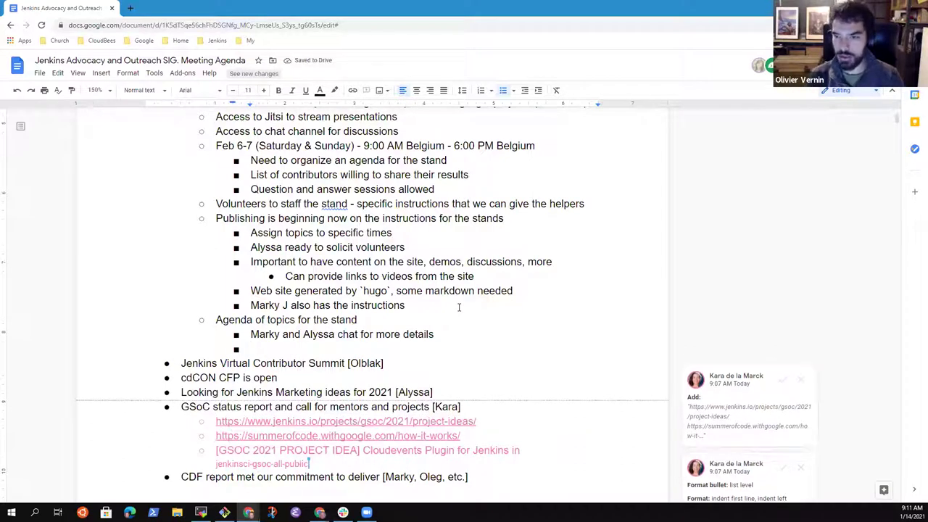
key(shift+Tab)
text(Dol )
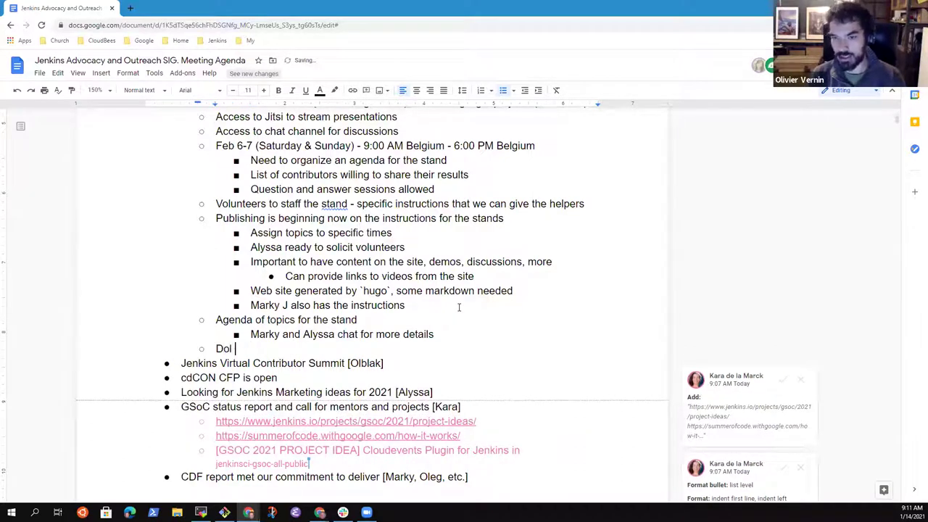
text(we have some plan for swag?)
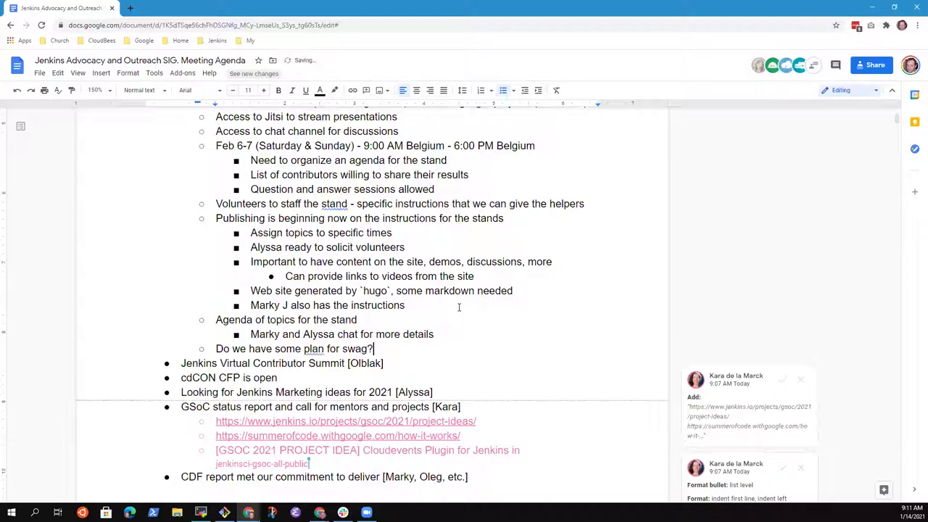
Step: Reword the swag question as "Do we have a swag plan?"
key(Left)
key(ctrl+Left)
key(ctrl+Left)
key(ctrl+Left)
text(swag)
key(End)
key(ctrl+shift+Left)
key(ctrl+shift+Left)
key(ctrl+shift+Left)
key(ctrl+shift+Right)
key(shift+Left)
key(BackSpace)
key(ctrl+Left)
key(ctrl+Left)
key(ctrl+shift+Left)
text(a)
key(End)
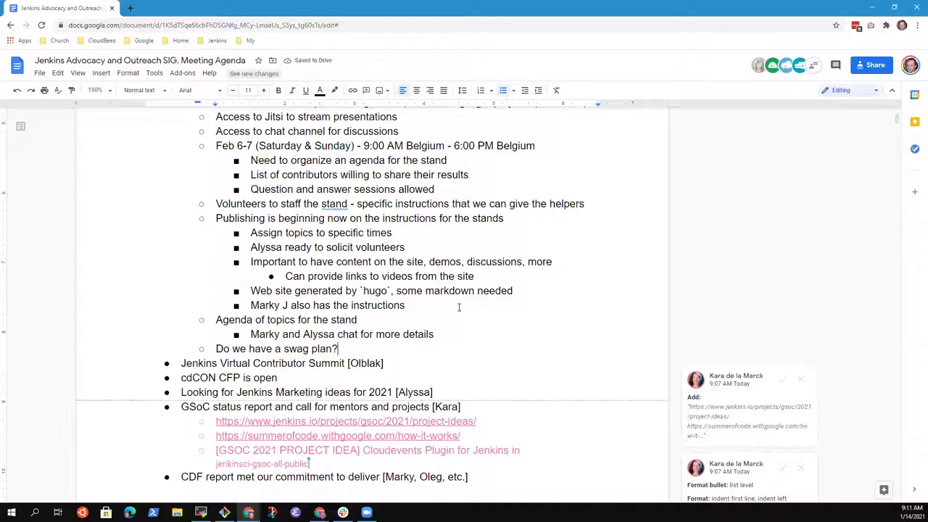
Step: Insert "(goodies)" between "swag" and "plan" in the swag question
key(ctrl+Left)
text((goodies))
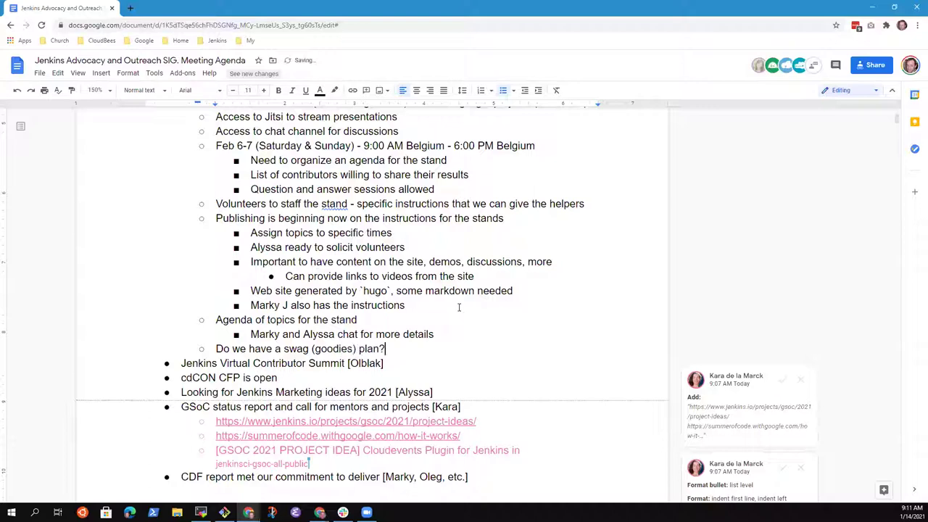
key(End)
Step: Nest a bullet under the swag question giving the responsible colleague's first name followed by "will ask today"
key(Return)
key(Tab)
text(Marky)
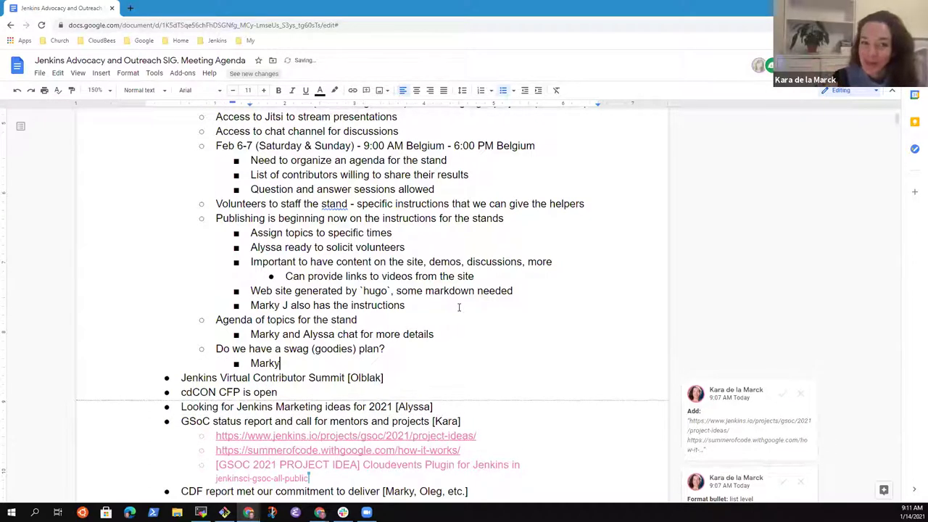
text( will ask today)
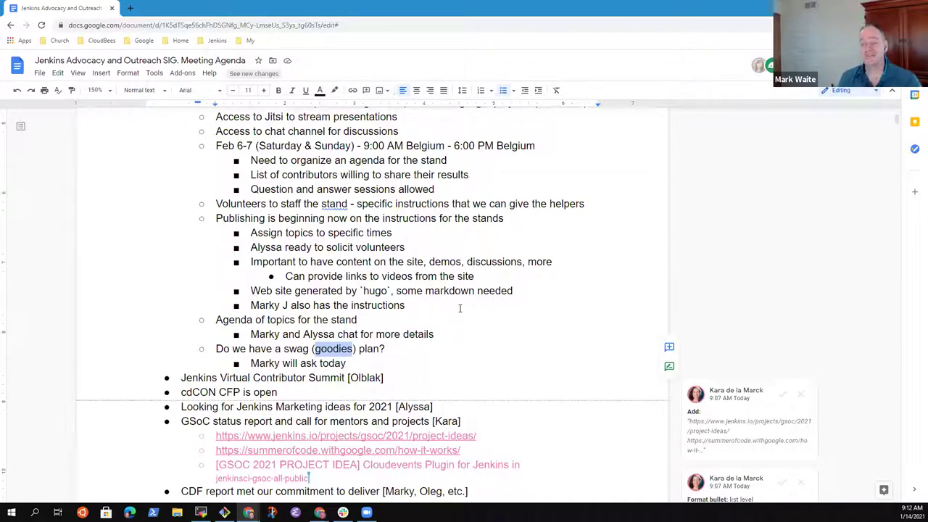
Step: Extend the "will ask today" note under the swag question with "if there is a general consensus"
key(Left)
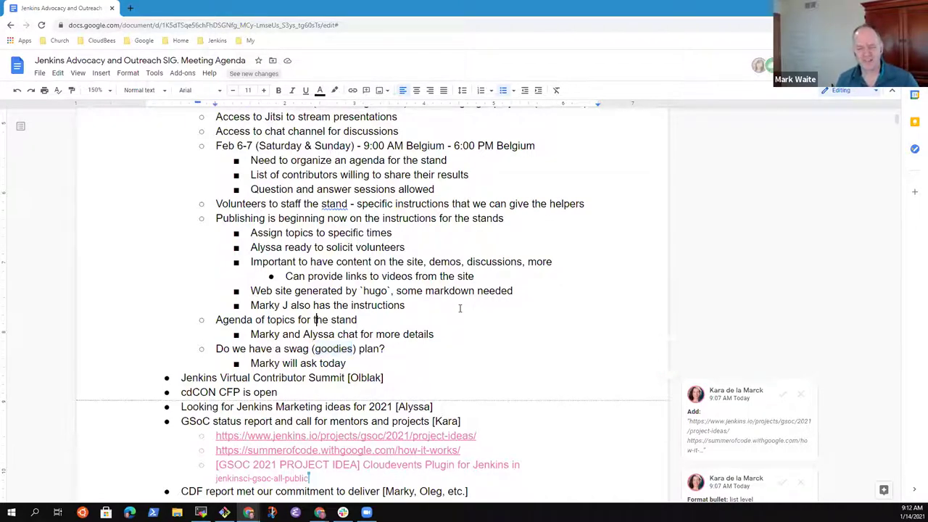
key(Home)
key(shift+End)
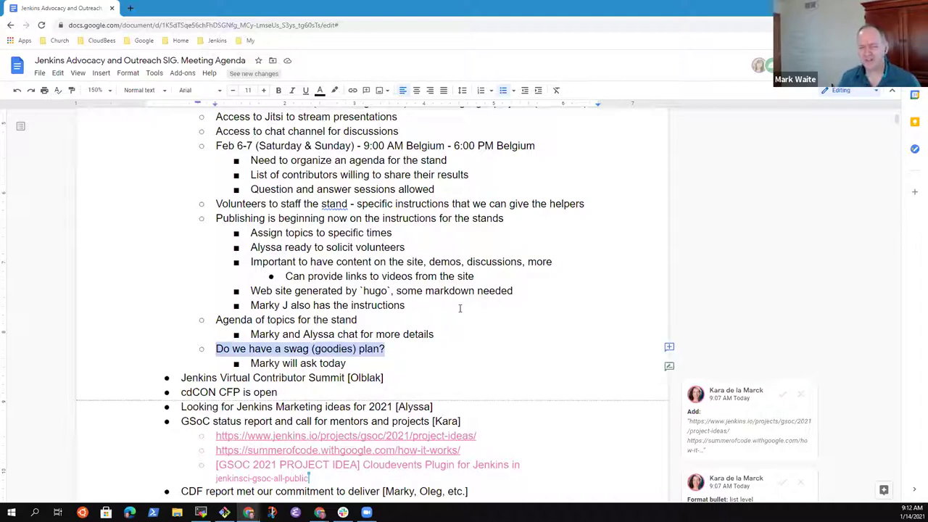
key(Down)
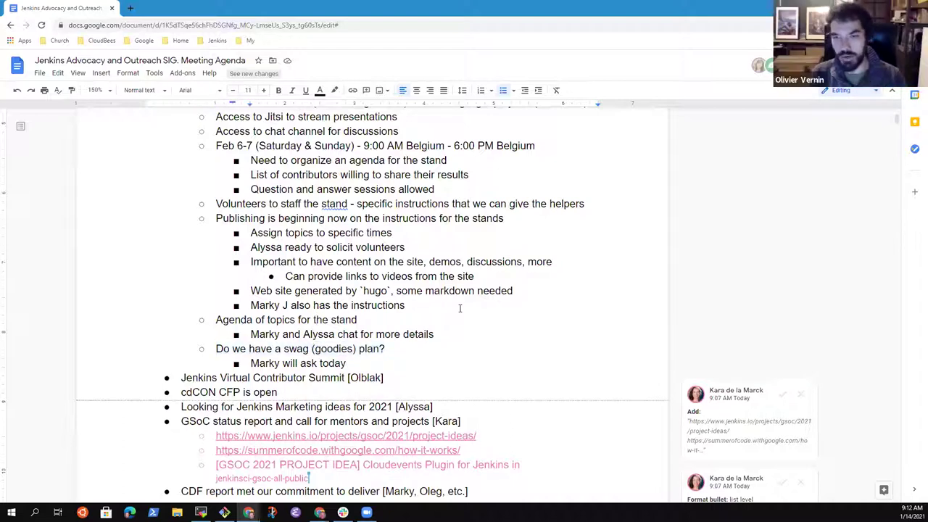
text(if there is a )
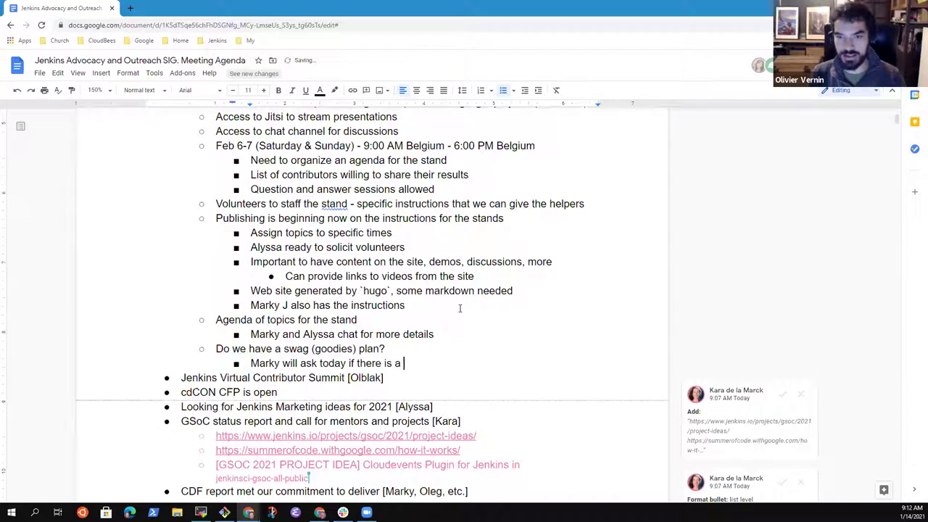
text(ge)
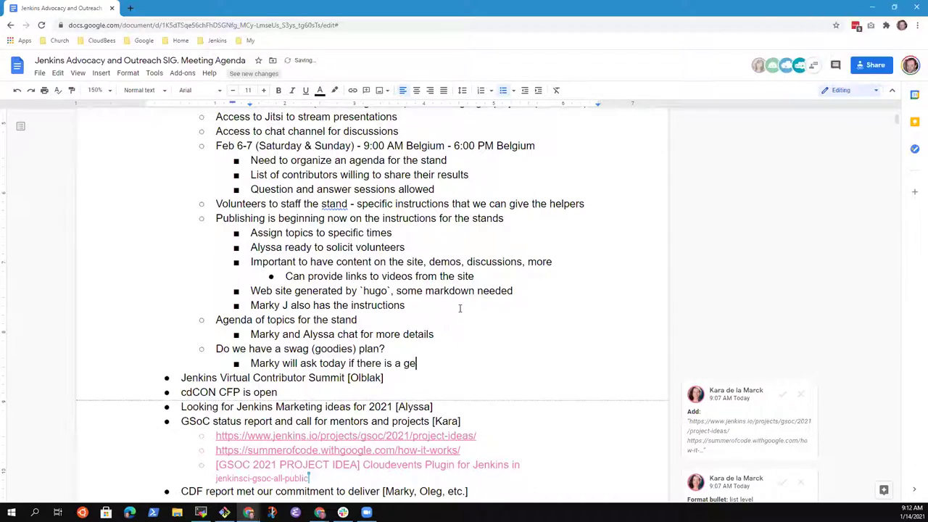
text(neral consensus)
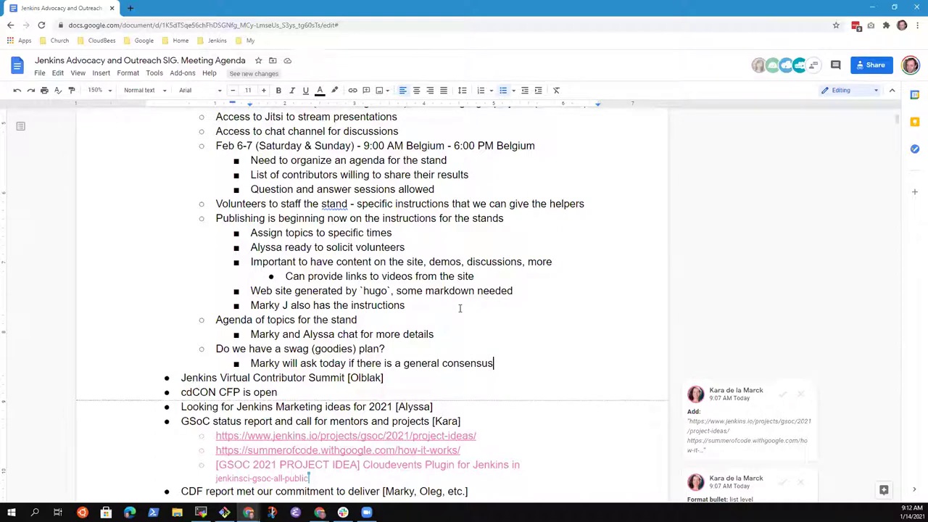
key(Up)
key(Home)
key(End)
key(Down)
key(End)
key(Return)
key(shift+Tab)
key(shift+Tab)
key(BackSpace)
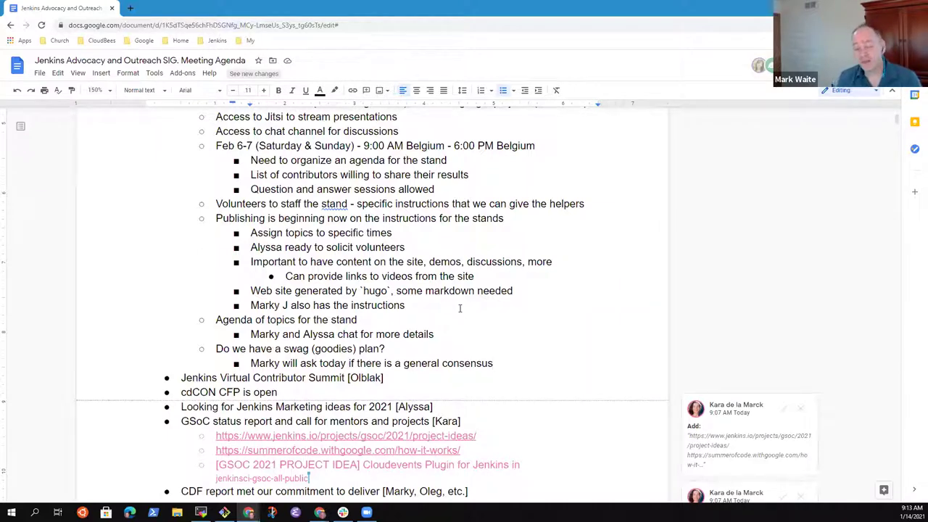
key(Up)
key(Up)
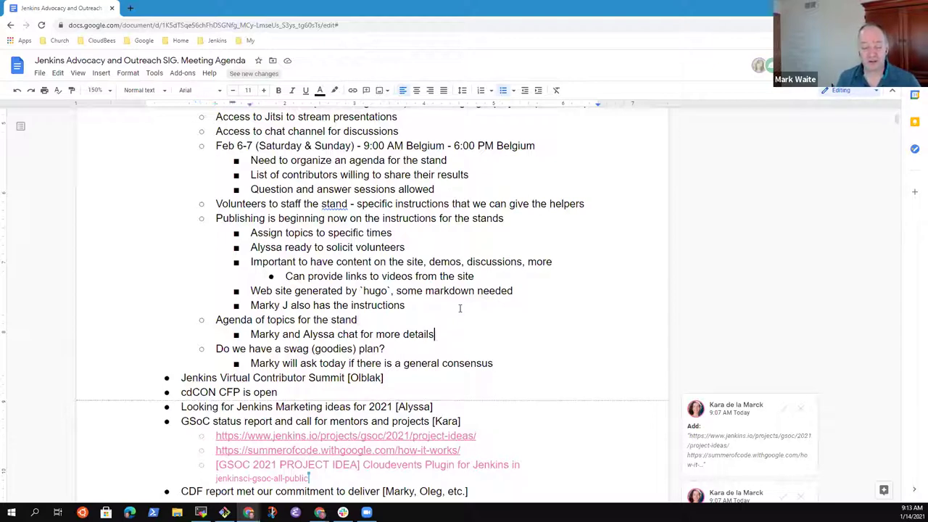
key(ctrl+shift+Left)
key(ctrl+shift+Left)
key(ctrl+shift+Left)
key(ctrl+shift+Left)
key(ctrl+shift+Left)
key(ctrl+shift+Left)
key(ctrl+shift+Left)
key(End)
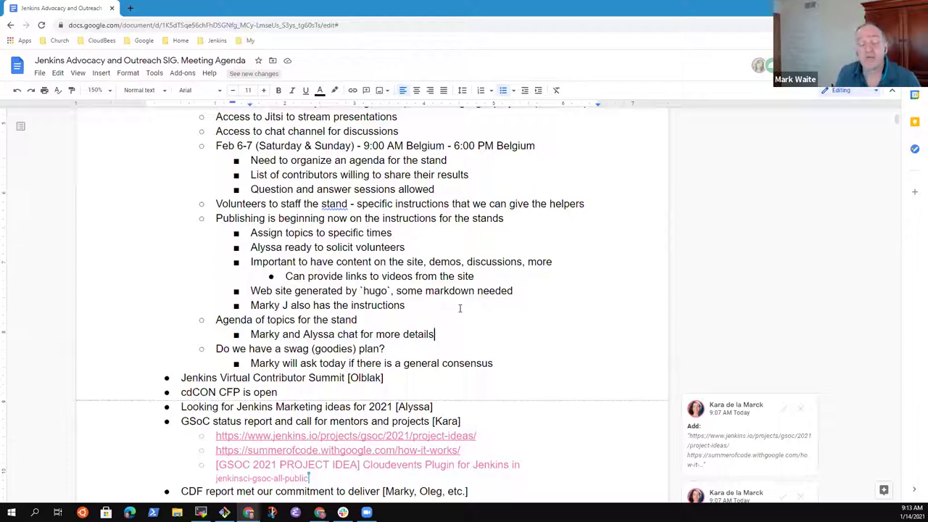
Step: Add a bullet under the swag question reading "Could organize a competition to encourage involvement"
key(Down)
key(Down)
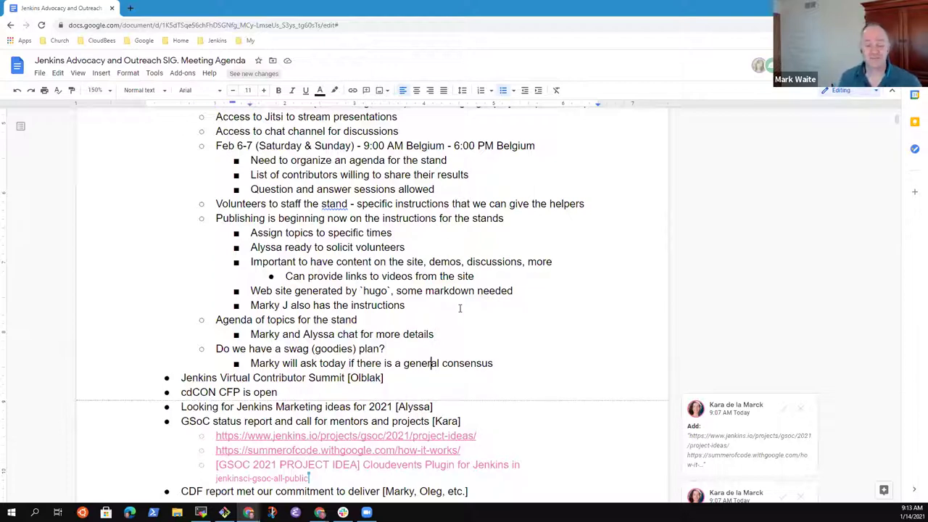
key(End)
key(Home)
key(End)
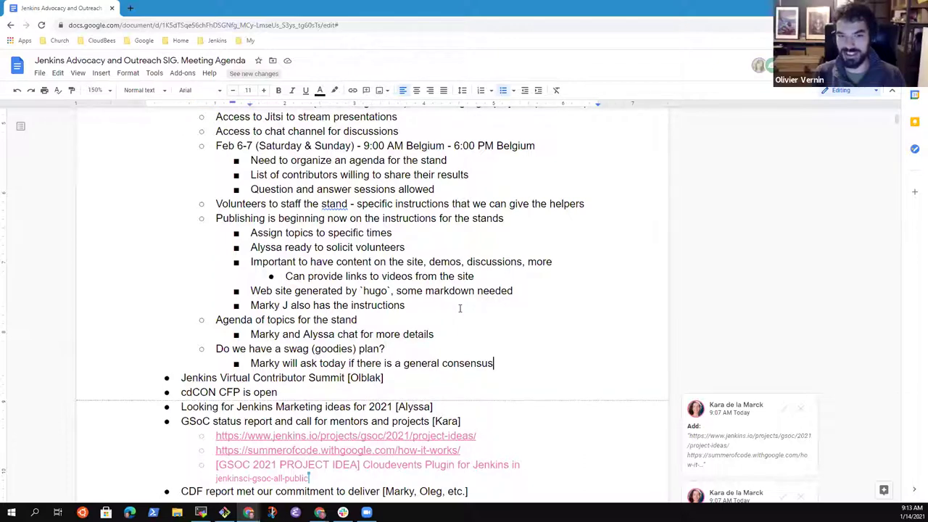
key(Return)
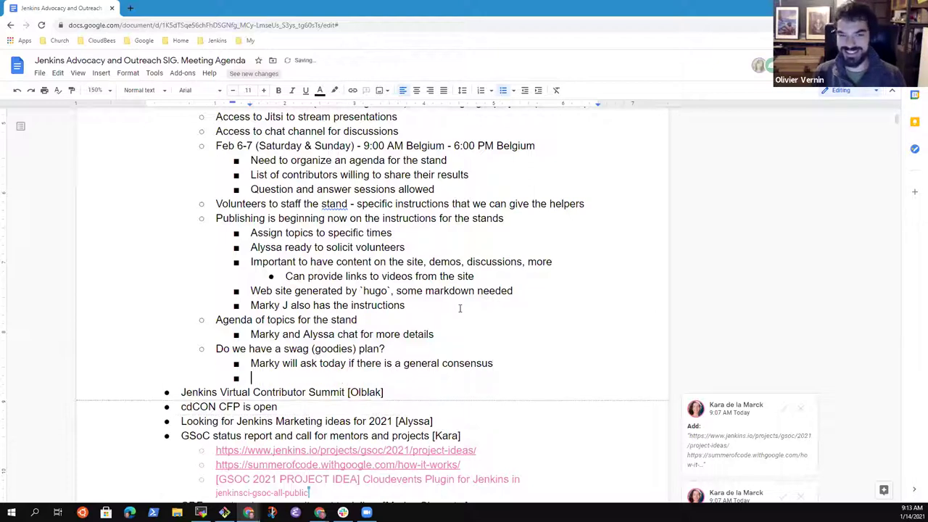
text(Could)
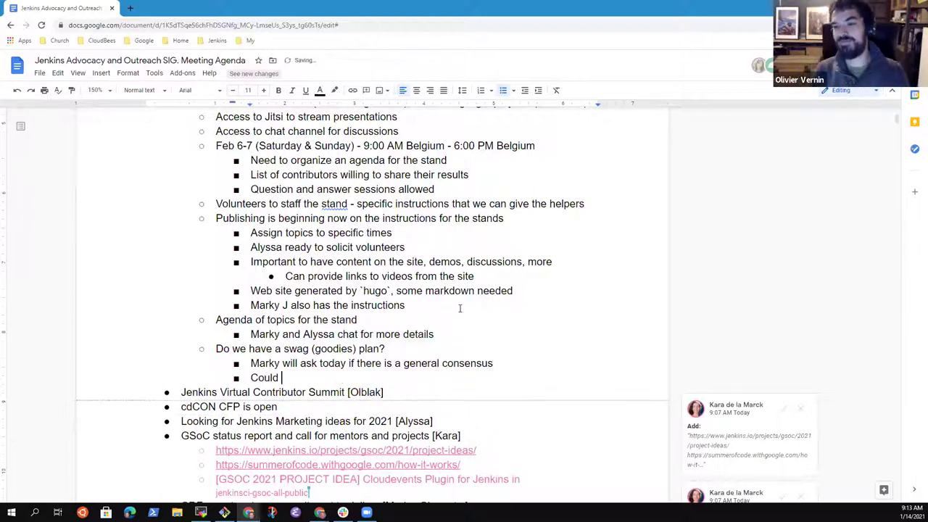
text( organize a c)
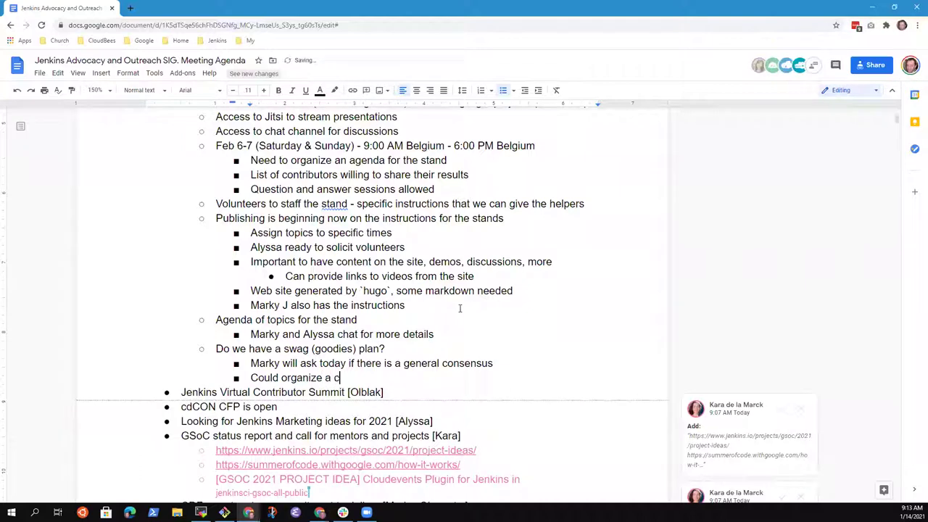
text(ompetition to encourage compe)
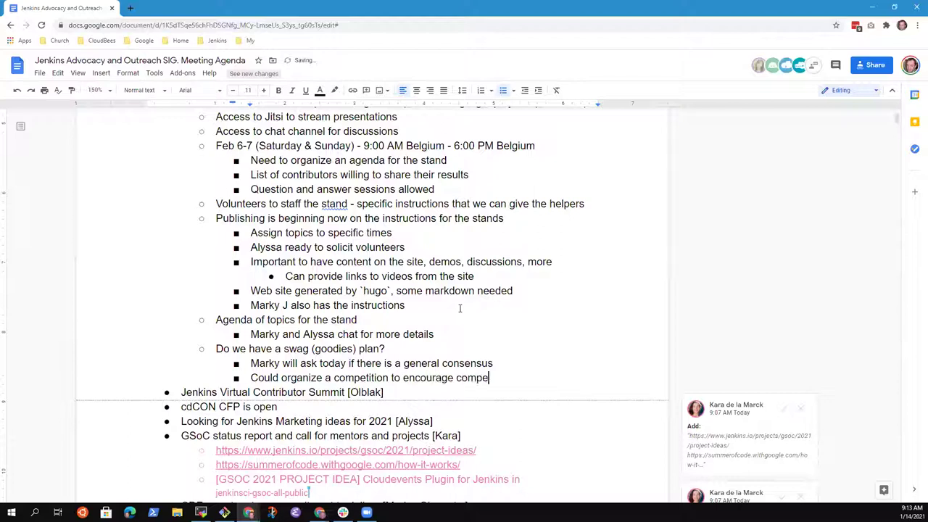
text(tition)
key(ctrl+BackSpace)
text(involvement)
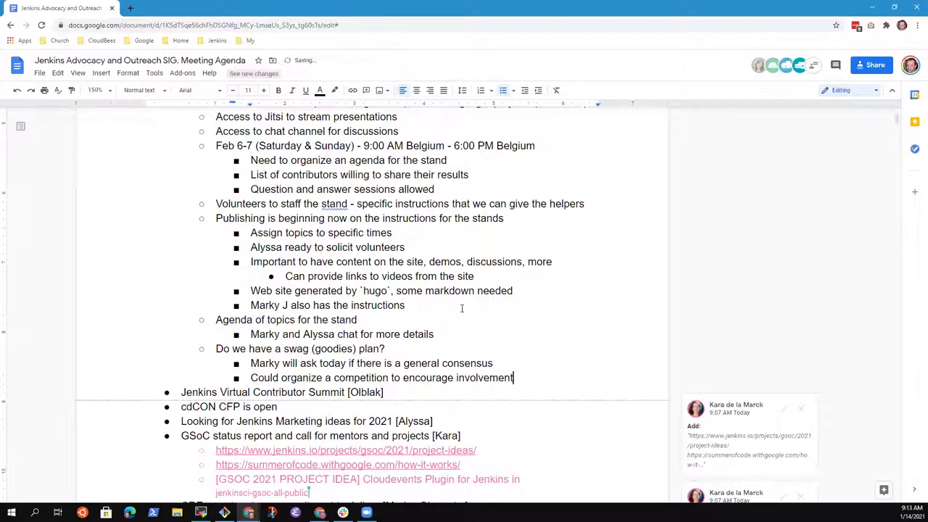
Step: Append "(limit shipping)" to the competition bullet under the swag question
text( (limit shipping costs)
key(BackSpace)
key(BackSpace)
key(BackSpace)
key(BackSpace)
key(BackSpace)
key(BackSpace)
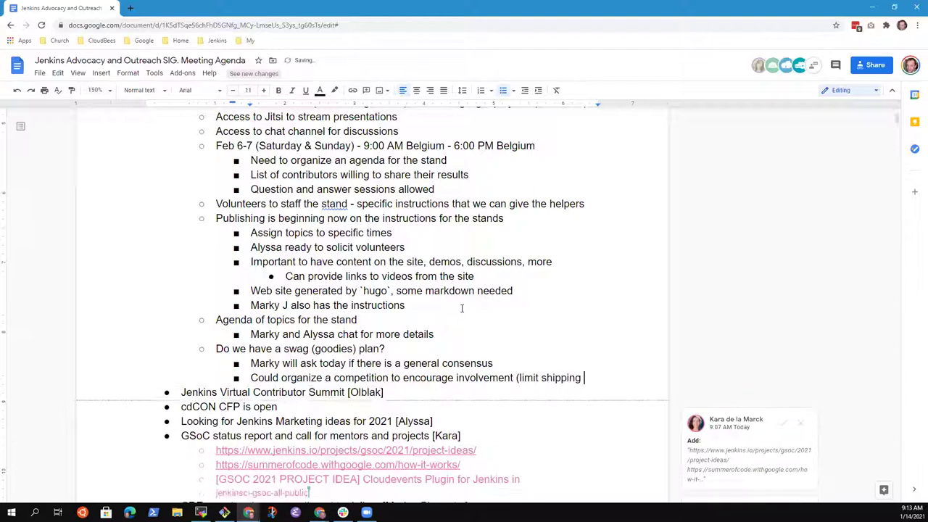
text())
Step: Nest a bullet under the competition idea reading "Limit the number of people that receive swag"
key(Return)
key(Tab)
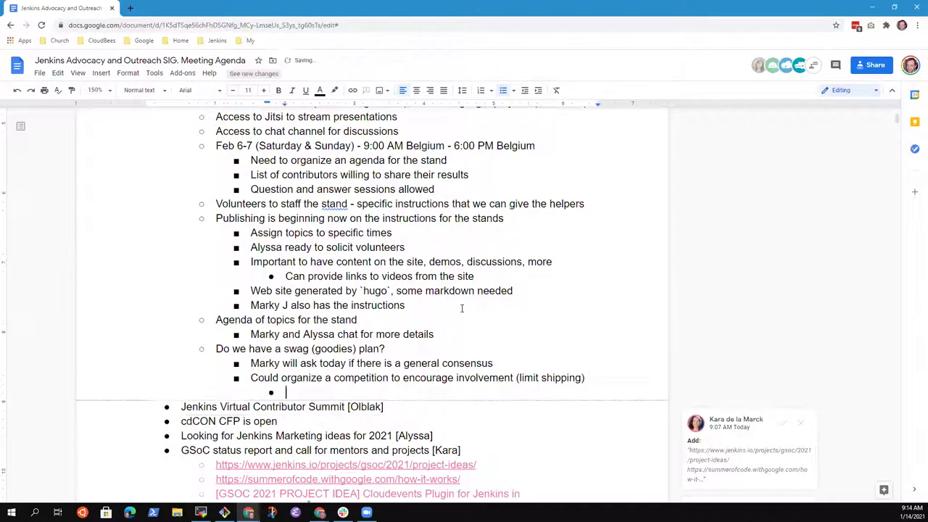
text(Limit the number of p)
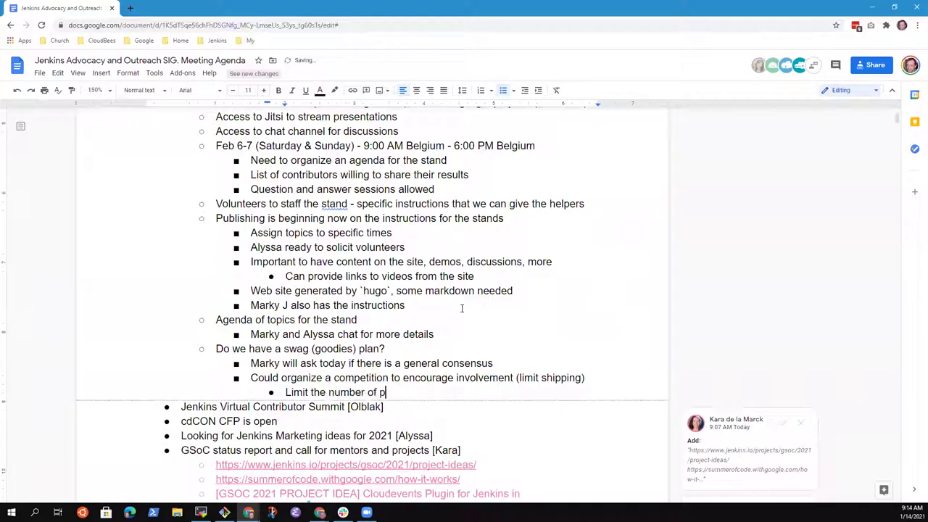
text(eople that receive )
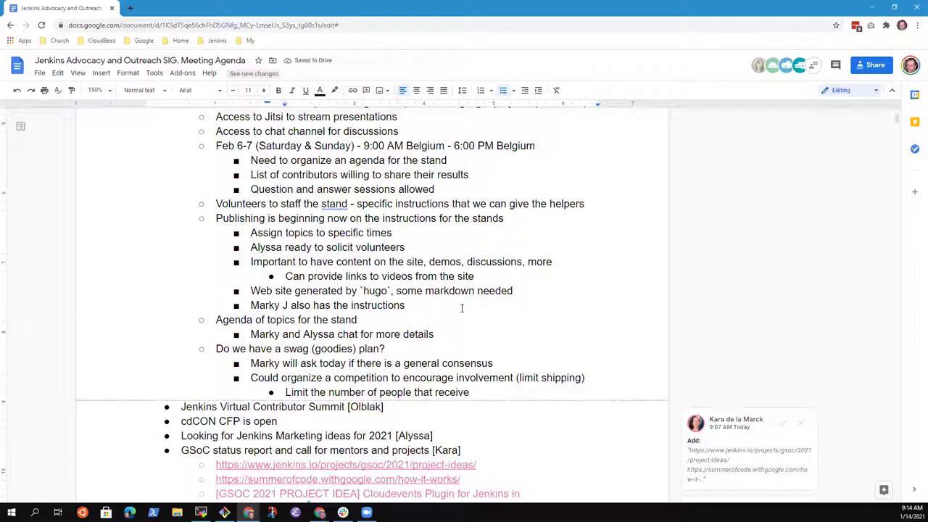
text(swag)
Step: Add a bullet at the same level, after the recipient limit, reading "Looking for ideas on digital swag"
key(Return)
text(Looking for ideas on )
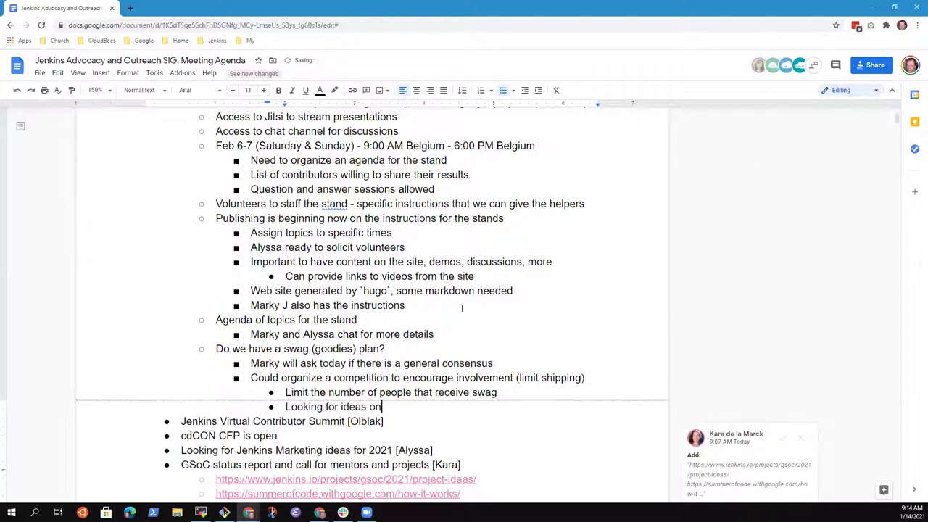
text(digital swag)
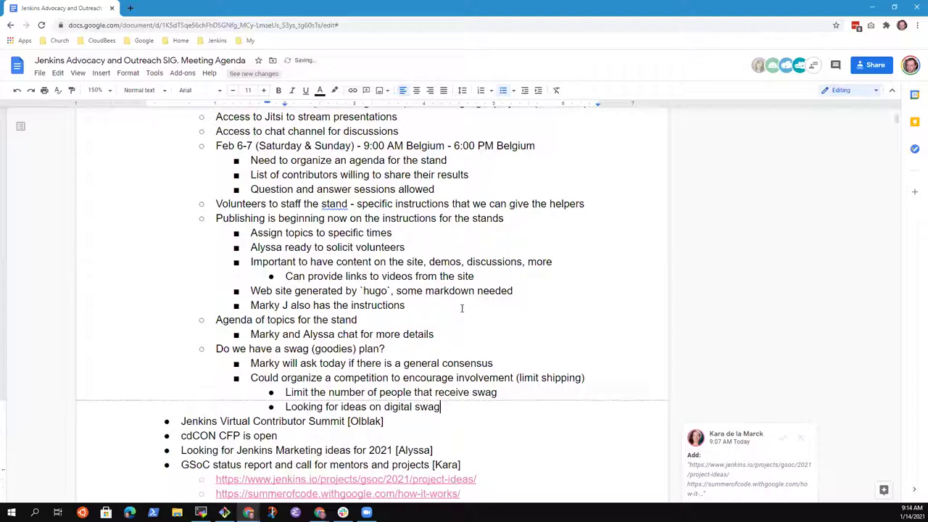
Step: Add a bullet after the digital swag note reading "Digital badge from Linux Foundation a real positive"
key(Return)
text(Badge )
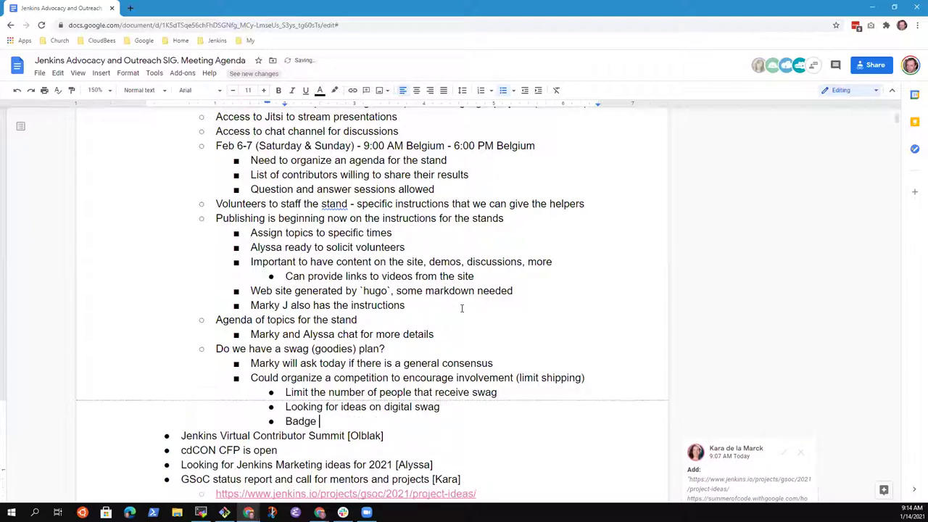
text(system)
key(ctrl+BackSpace)
key(ctrl+BackSpace)
text(Digital badge )
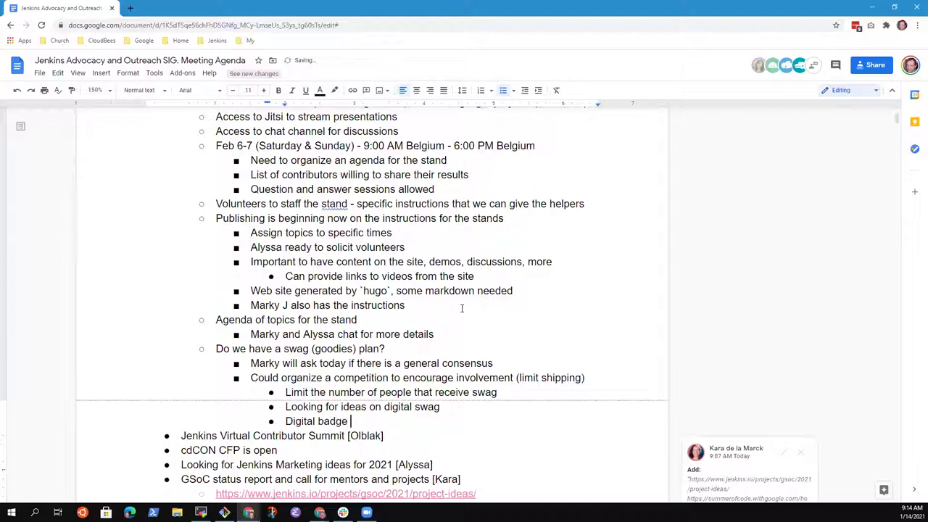
text(from Linux Fou)
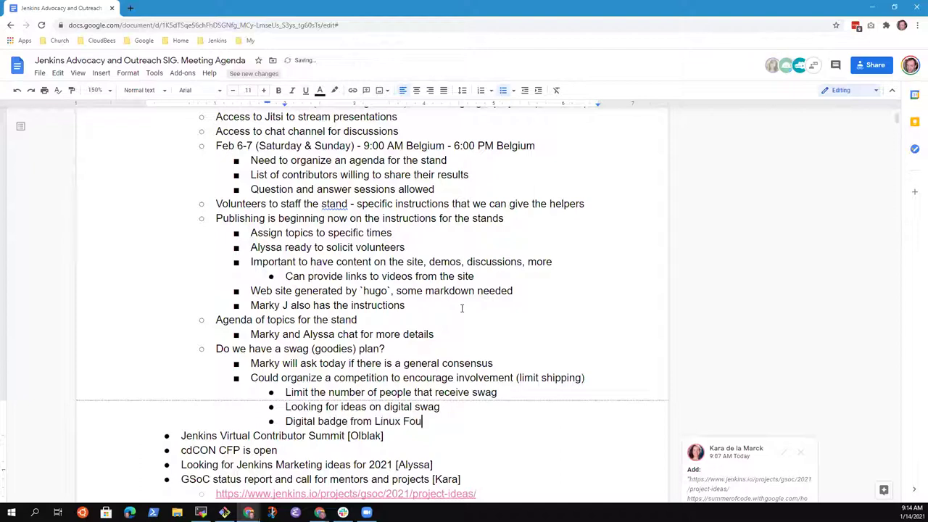
text(ndation a real positive)
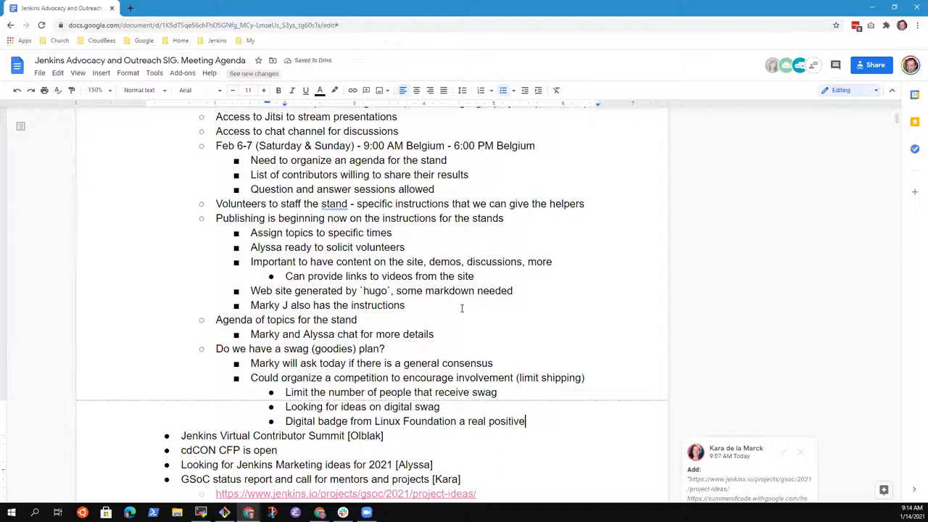
Step: Insert "was" before "a real positive" in the digital badge bullet
key(ctrl+Left)
key(ctrl+Left)
key(ctrl+Left)
text(was)
key(End)
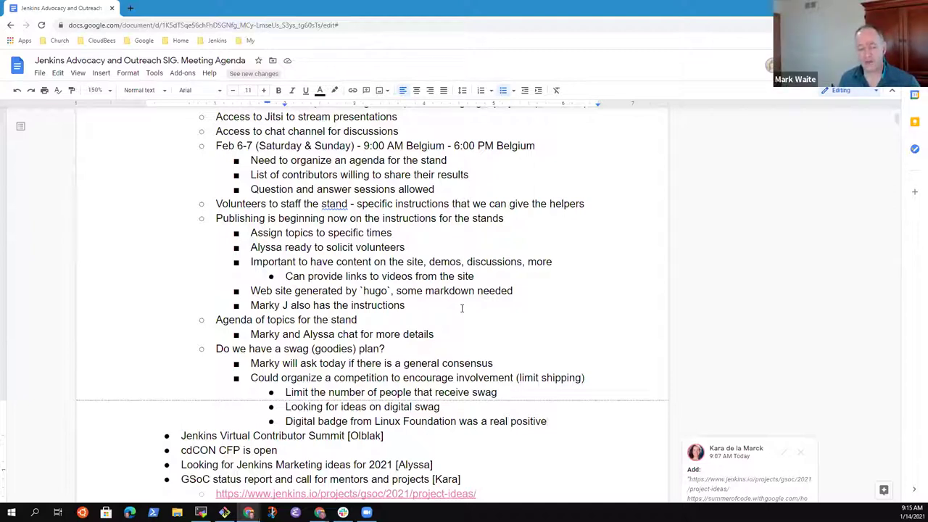
Step: Nest a bullet under the Jenkins Virtual Contributor Summit topic reading "Gathering contributors into a contributor summit"
key(Down)
key(shift+Home)
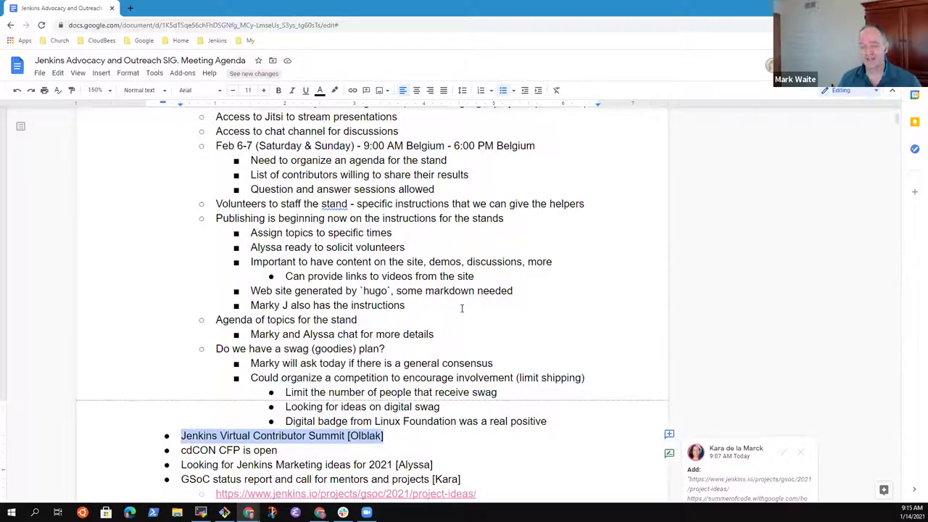
key(End)
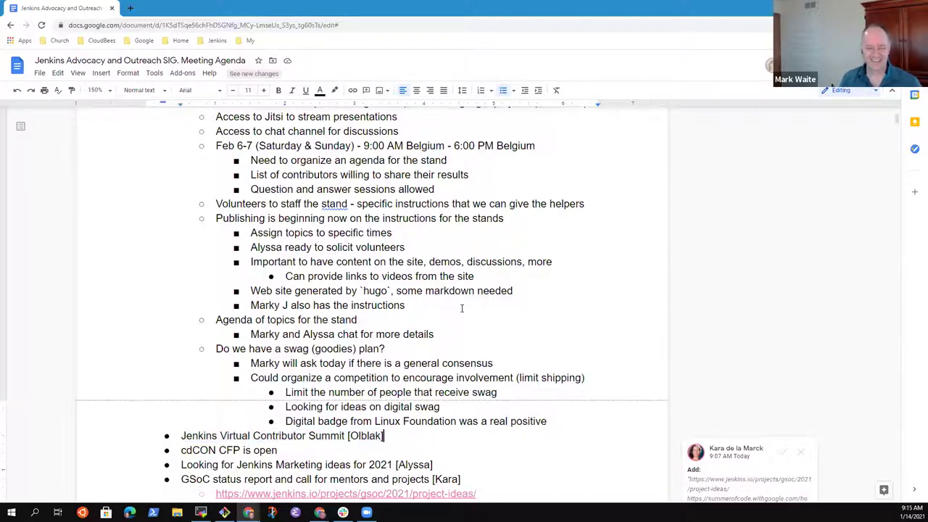
scroll(466, 215, down, 4)
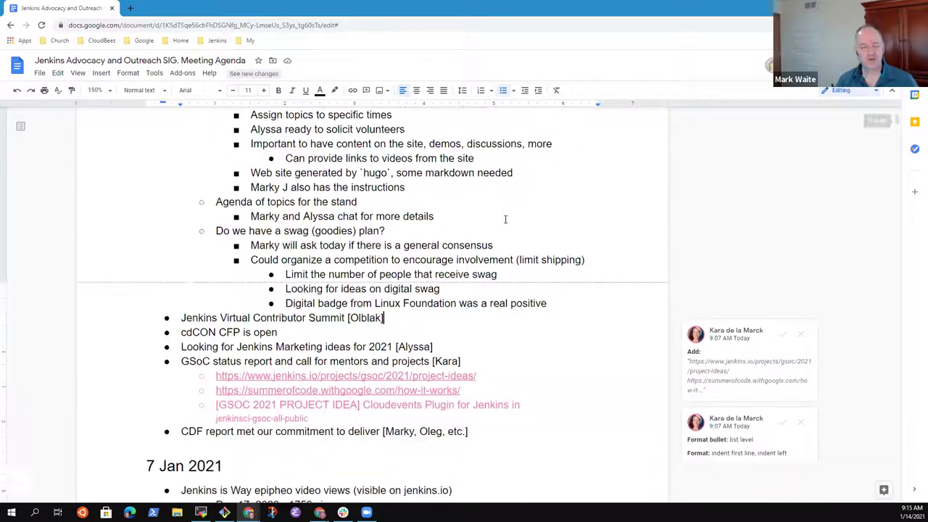
key(Return)
key(Tab)
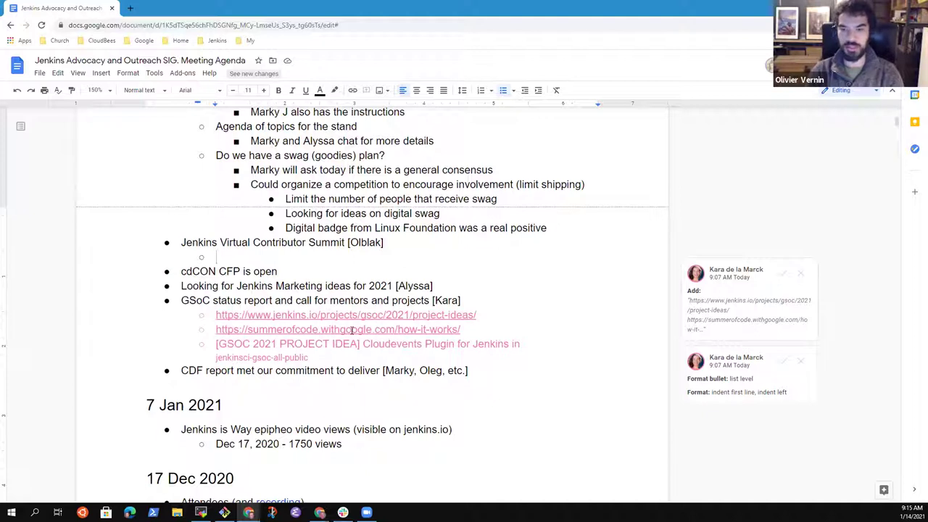
text(Gathine)
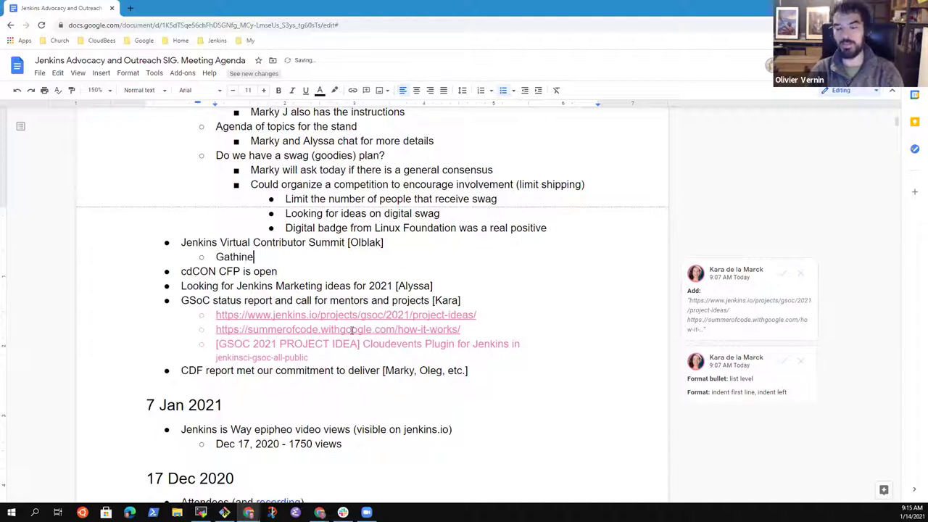
key(BackSpace)
text(ering c)
text(ontributors into)
text( a virtual summ)
text(it)
key(BackSpace)
key(BackSpace)
key(BackSpace)
key(BackSpace)
key(BackSpace)
key(BackSpace)
key(BackSpace)
key(BackSpace)
key(BackSpace)
key(BackSpace)
key(BackSpace)
key(BackSpace)
key(BackSpace)
key(BackSpace)
text(contributor summit)
Step: Nest the bullets "Demos" and "Discuss roadmap" under the note on gathering contributors
key(Return)
key(Tab)
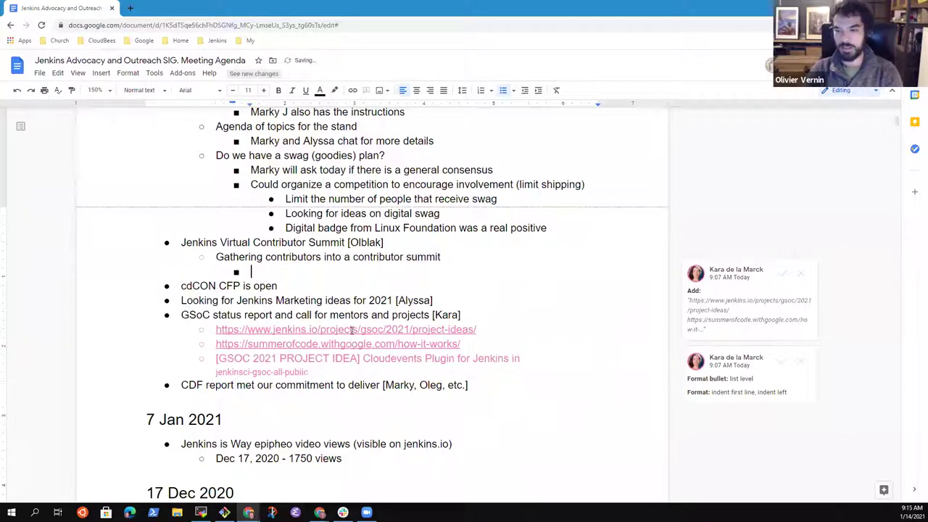
text(Demos)
key(Return)
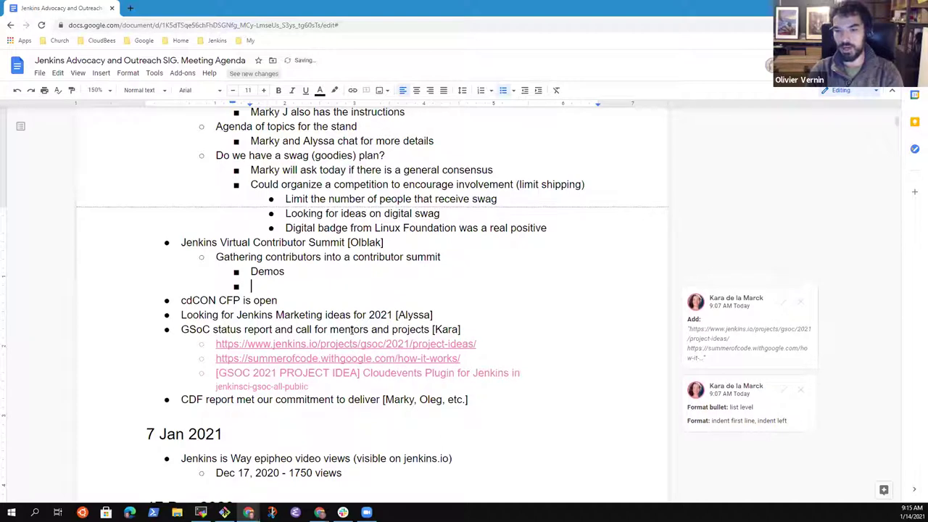
text(Discuss roadmap)
Step: Add a bullet after the roadmap item reading "Identify areas of interest and how to coordinate our efforts"
key(Return)
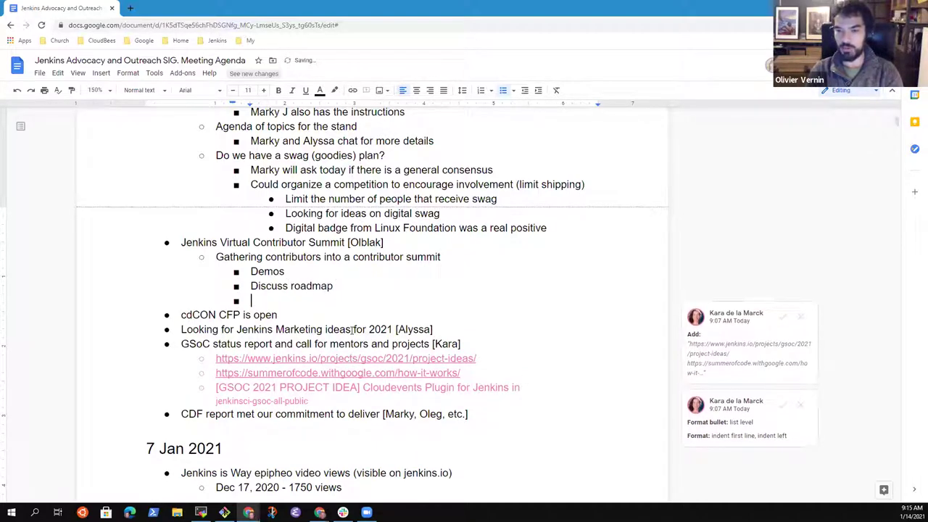
text(Identify areas of interest and how to )
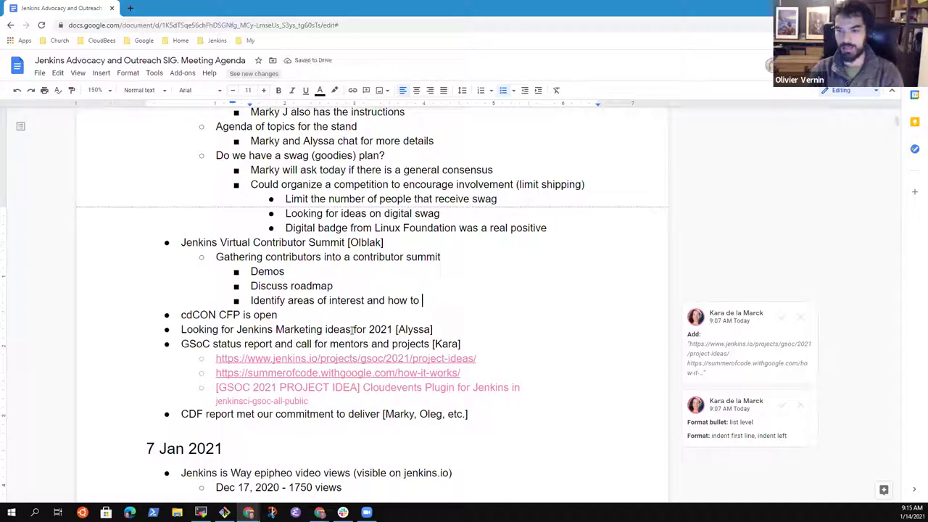
text(coordinate our efforts)
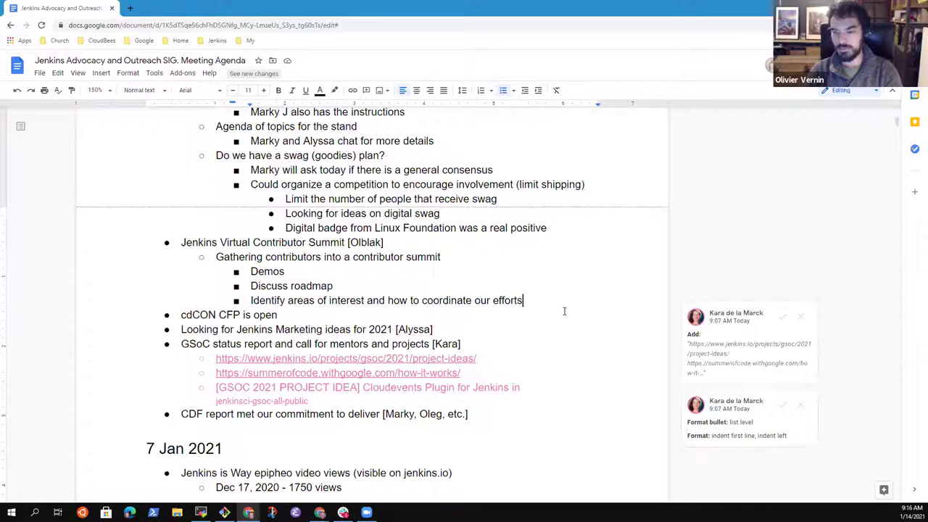
Step: Add a second-level bullet under the summit topic with the responsible person's first name and "propose to Advocacy for an agenda, organizing techniques, propose dates"
key(Return)
key(shift+Tab)
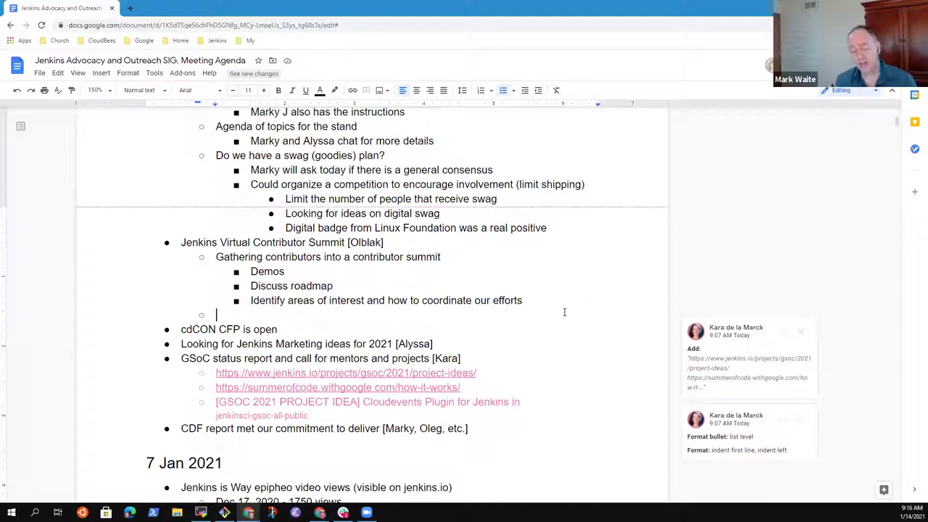
text(Mark pr)
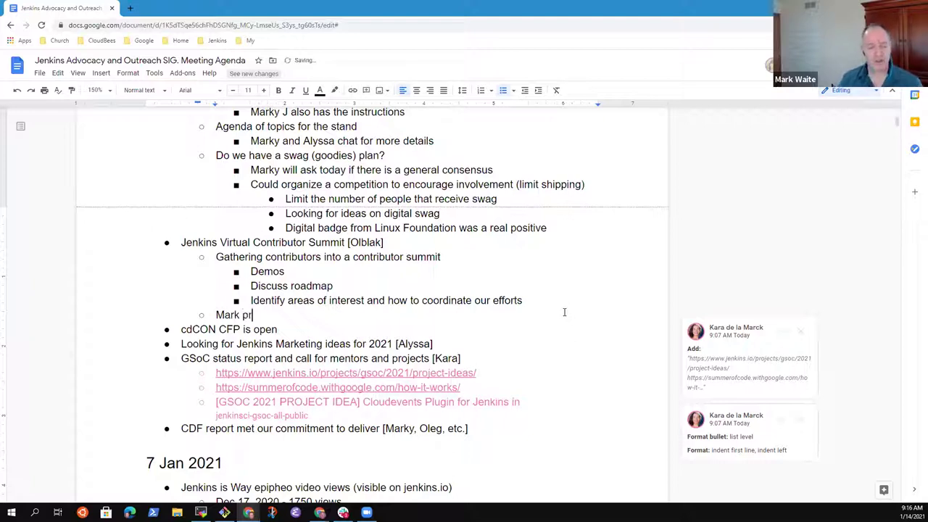
text(opose to Advoc)
text(acy for )
text(an agenda, org)
text(anizing te)
text(chniques)
text(, prop)
text(ose d)
key(BackSpace)
text(dates)
Step: Nest a bullet under the proposal action item reading "Approximately 1-2 weeks after FOSDEM"
key(Return)
key(Tab)
text(Approximately )
text(w)
key(BackSpace)
text(1-2 weeks after G)
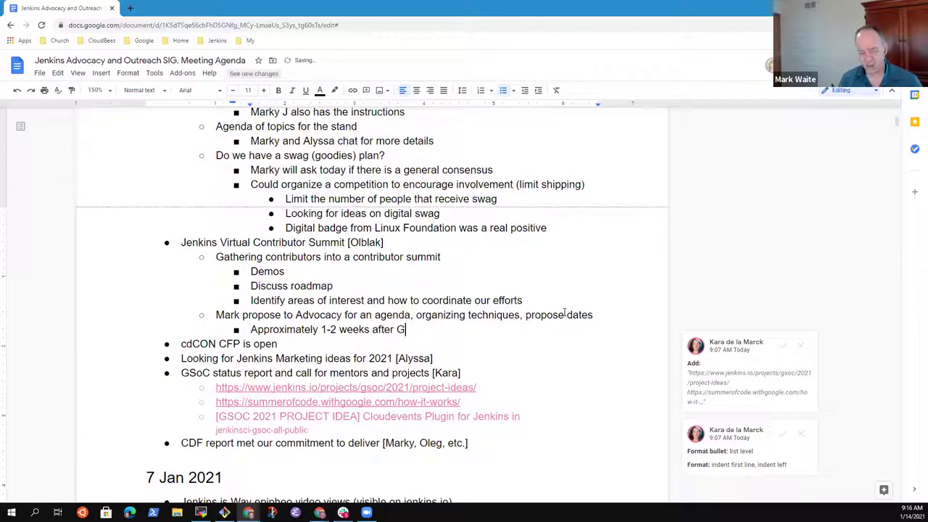
key(BackSpace)
text(FOSDEM)
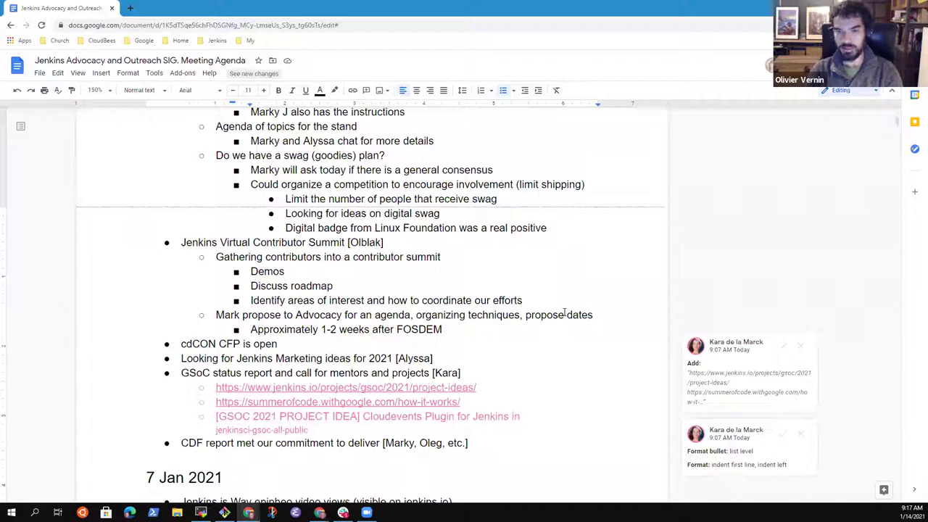
Step: Reword the proposal action item to "propose an agenda to Advocacy, organizing techniques, propose dates" after the first name
key(Up)
key(ctrl+Left)
key(ctrl+shift+Right)
key(ctrl+shift+Right)
key(BackSpace)
key(BackSpace)
key(ctrl+Left)
key(ctrl+Left)
key(ctrl+Left)
text(an agenda)
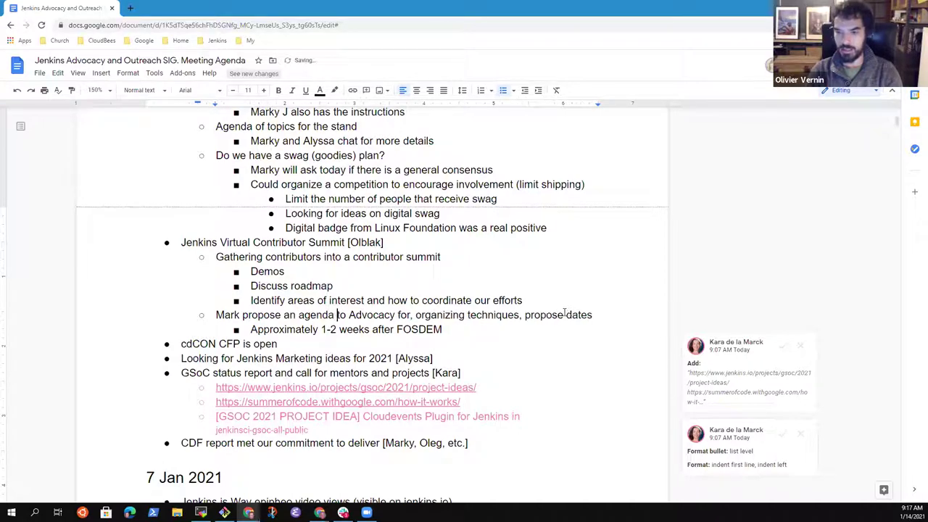
key(ctrl+Right)
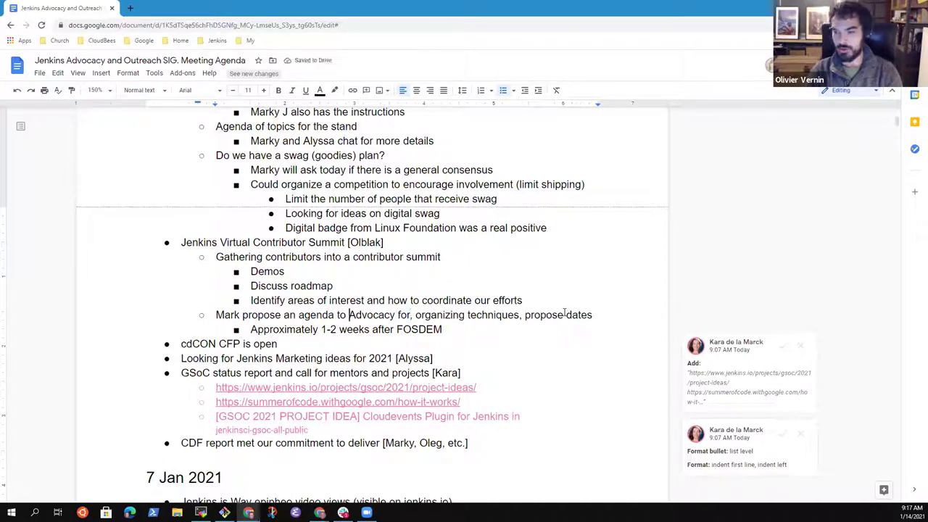
key(ctrl+Right)
key(ctrl+shift+Right)
key(BackSpace)
key(BackSpace)
Step: Add a bullet after the FOSDEM timing note reading "Split the event into smaller blocks across smaller sessions"
key(Down)
key(End)
key(Return)
text(S)
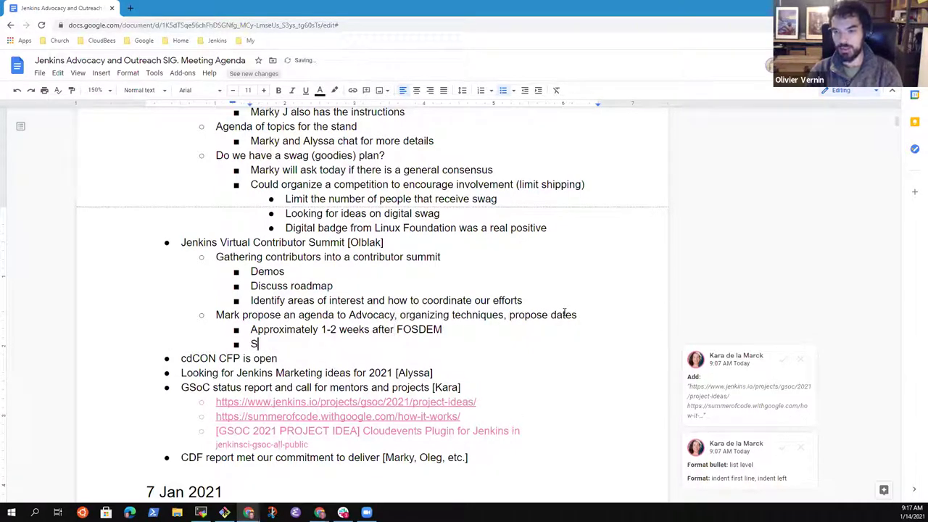
text(plit the ege)
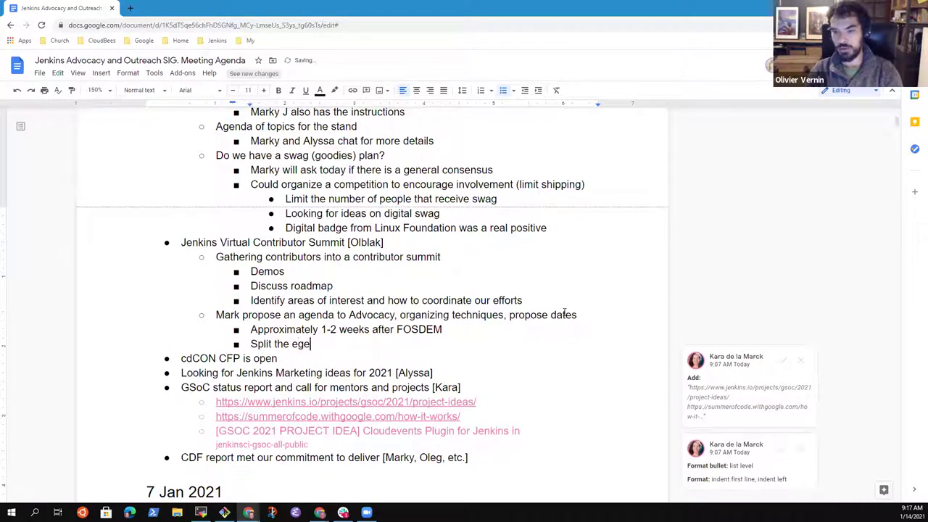
key(BackSpace)
key(BackSpace)
text(vent across)
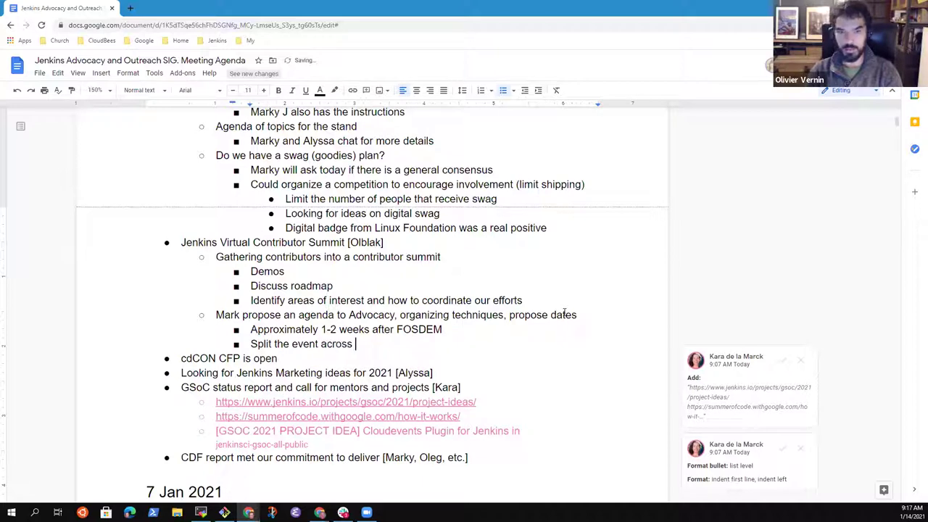
key(ctrl+BackSpace)
key(ctrl+BackSpace)
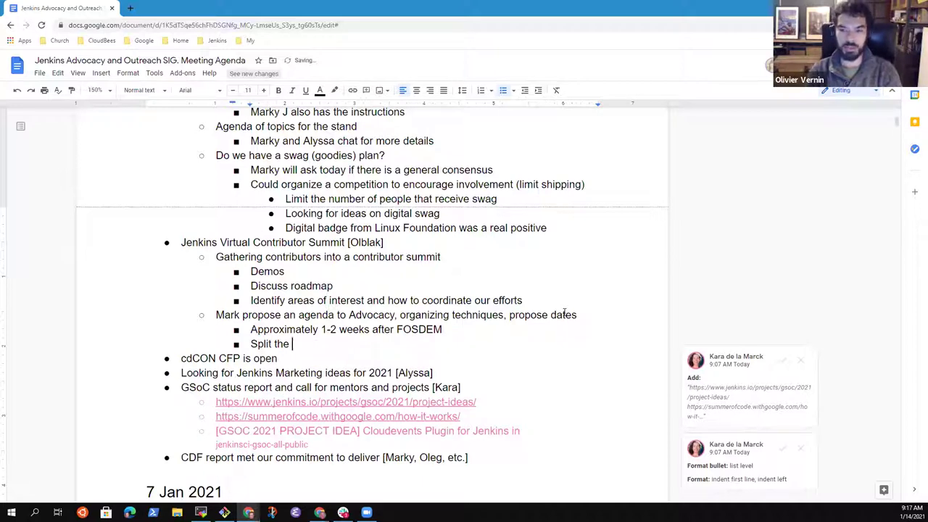
text(event into )
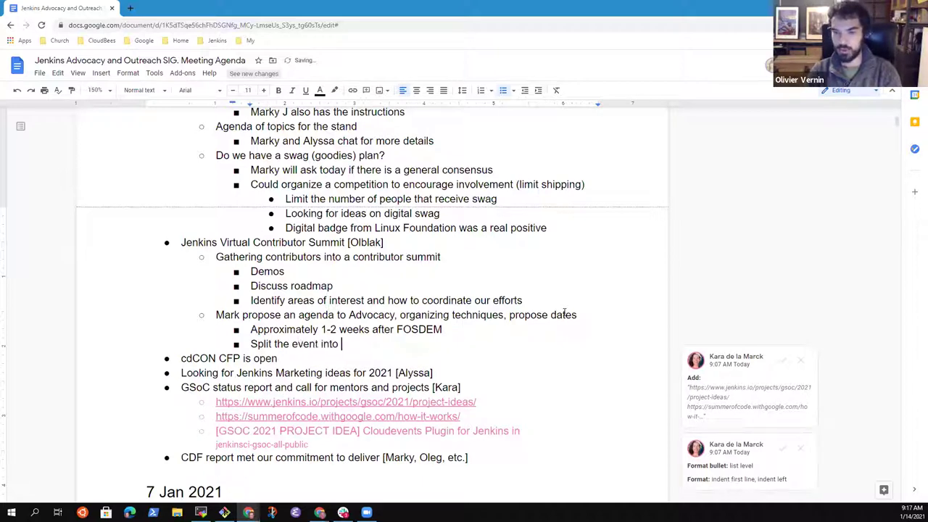
text(smaller blocks in)
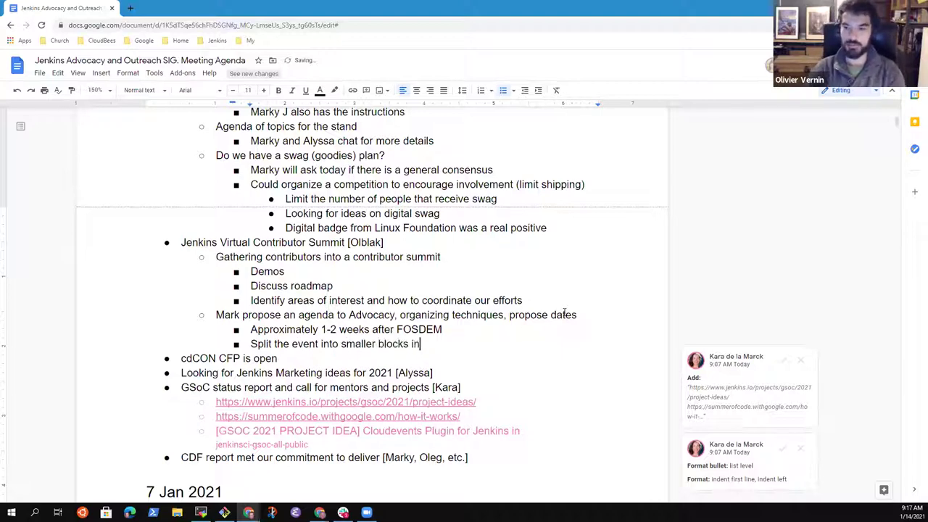
key(ctrl+BackSpace)
text(across m)
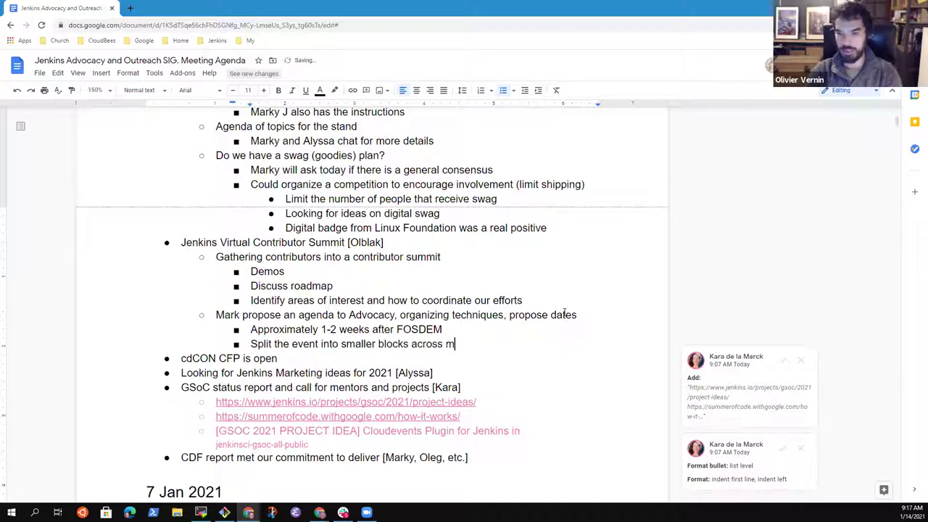
key(BackSpace)
text(smaller s)
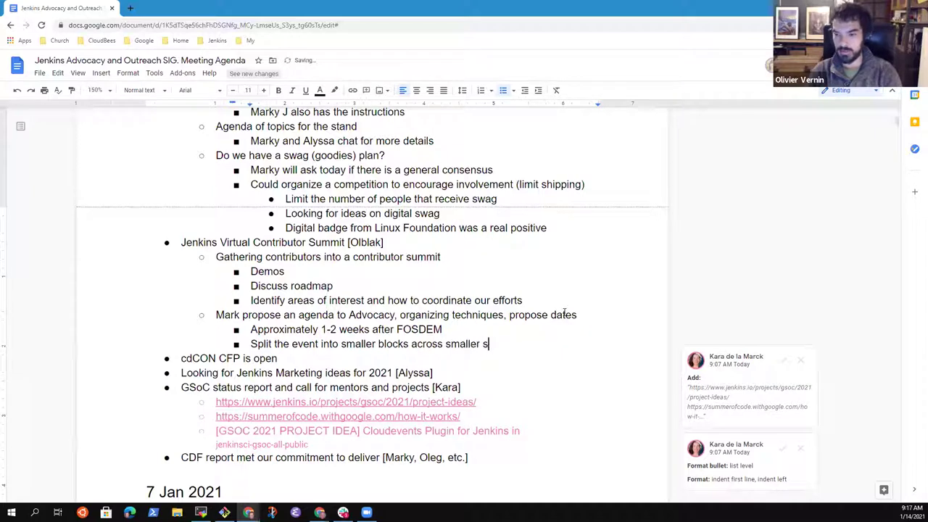
text(essions)
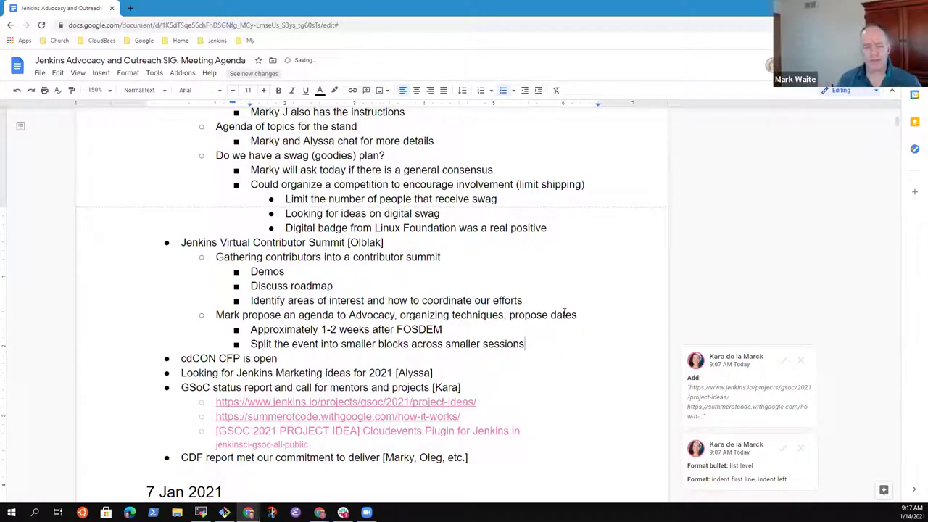
Step: Nest a bullet under the split-event note reading "A “follow the sun” event to honor personal time zones"
key(Return)
key(Tab)
text(A )
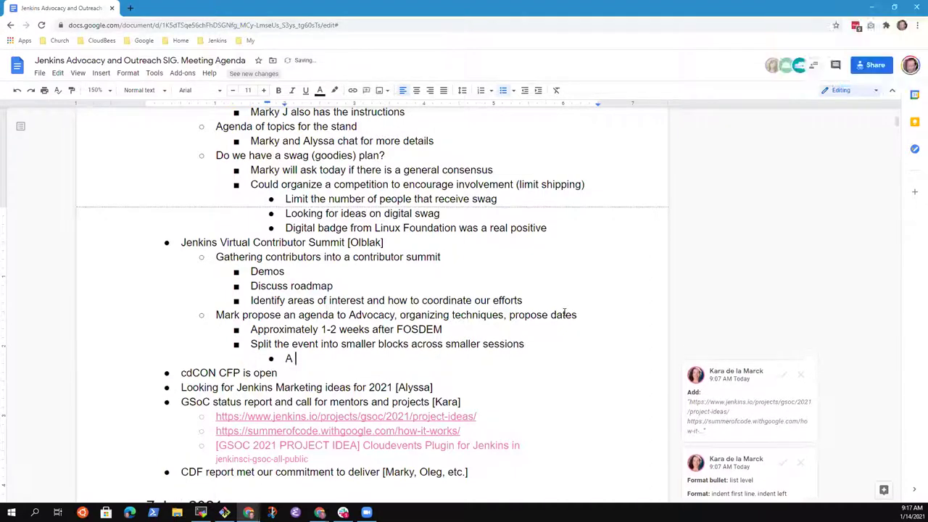
text("follow the sun")
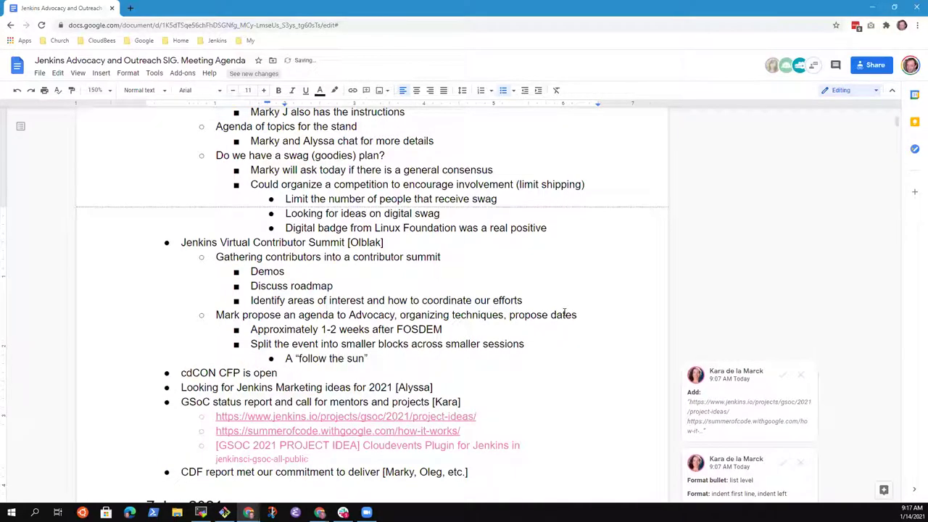
text( event to honr)
key(BackSpace)
text(or peop)
key(BackSpace)
key(BackSpace)
key(BackSpace)
key(BackSpace)
text(personal time )
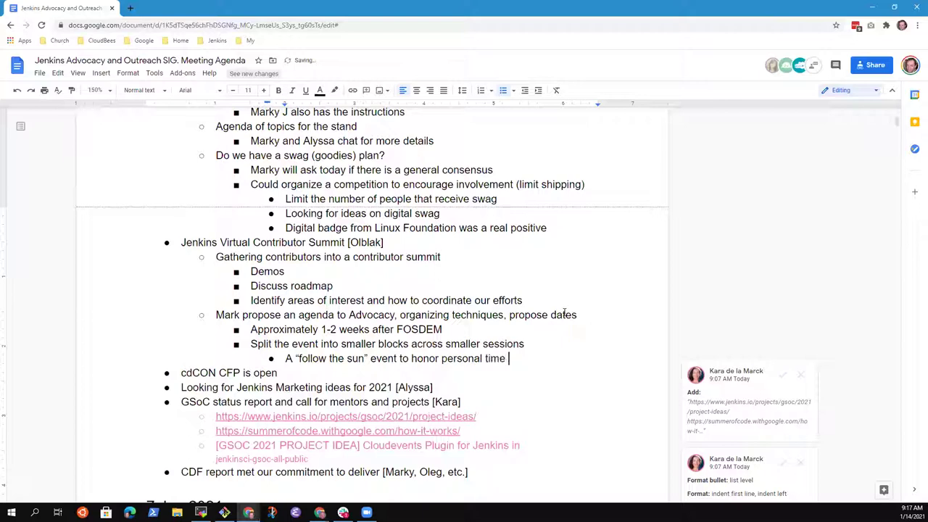
text(zones)
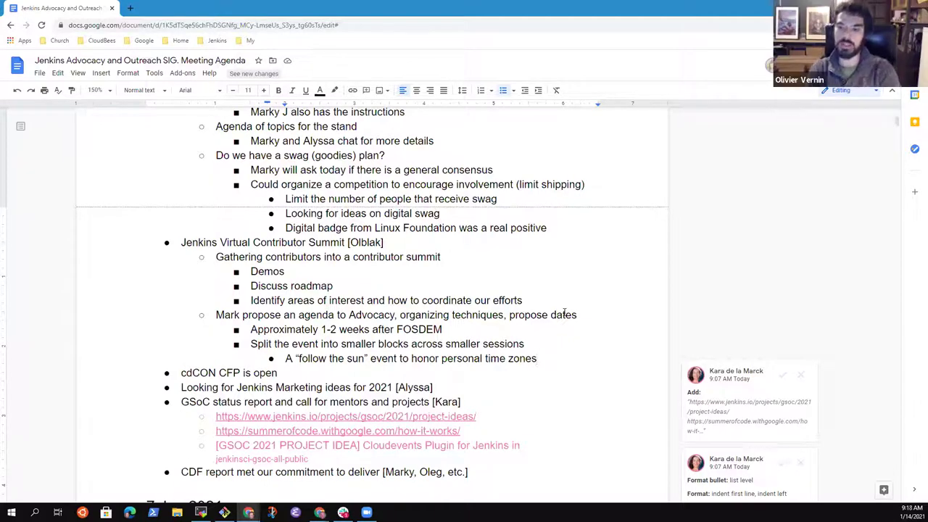
Step: Add a bullet one level up, after the time zones note, reading "Sessions in the morning, topic depends on the topic and the involved people"
key(Up)
key(shift+Home)
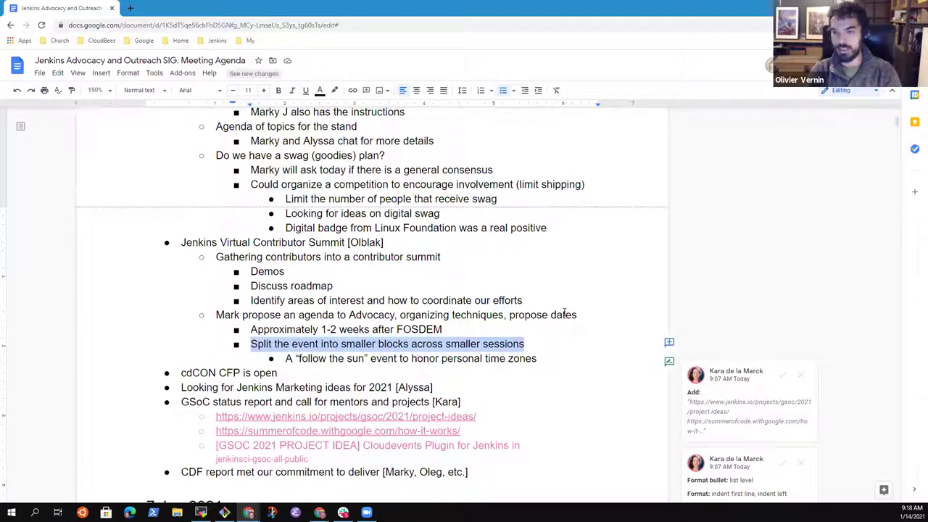
key(Down)
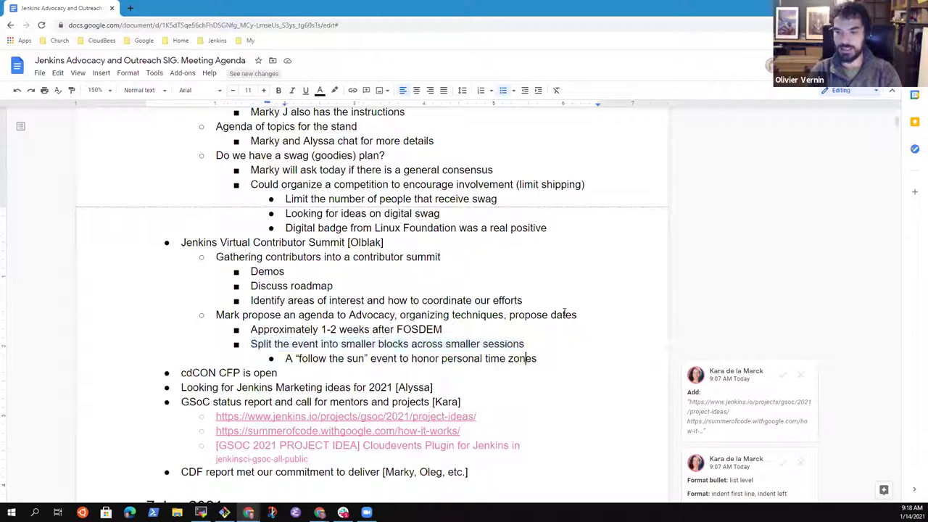
key(Return)
key(shift+Tab)
text(Sessions in )
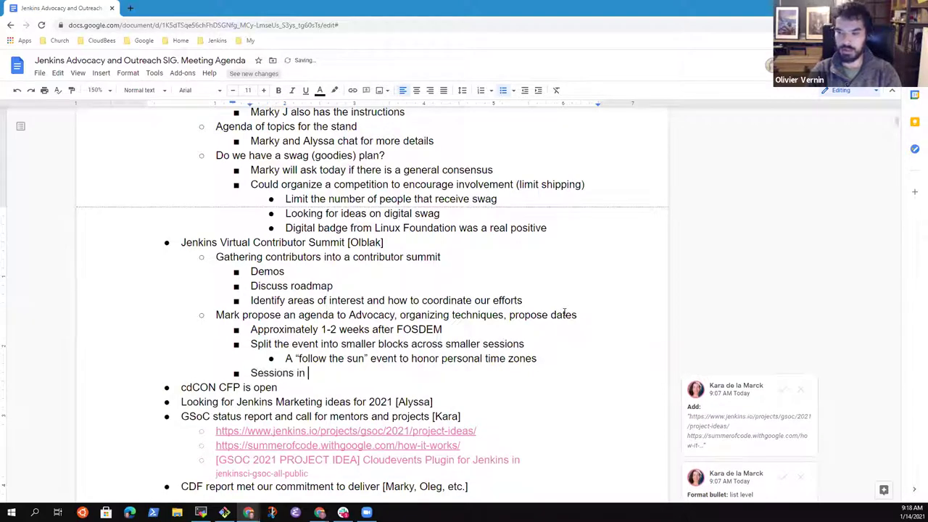
text(the morning)
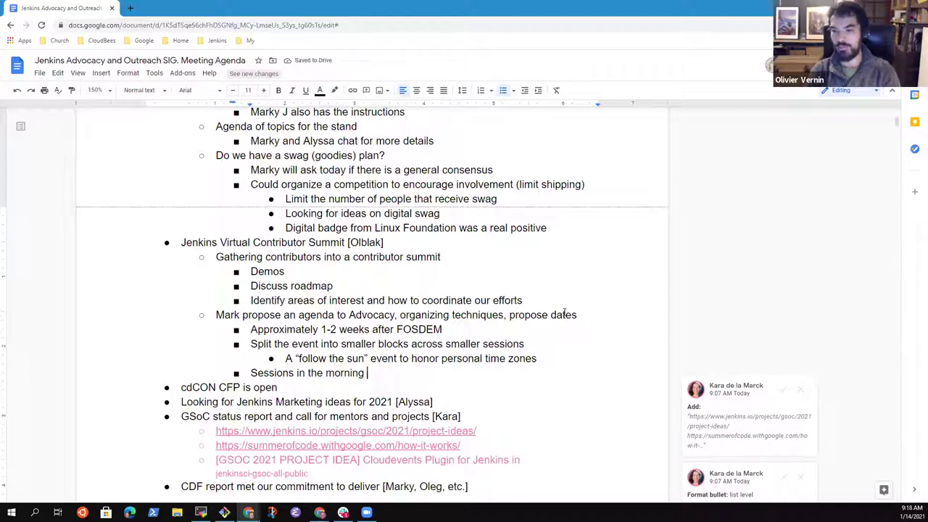
key(BackSpace)
text(, depends on w)
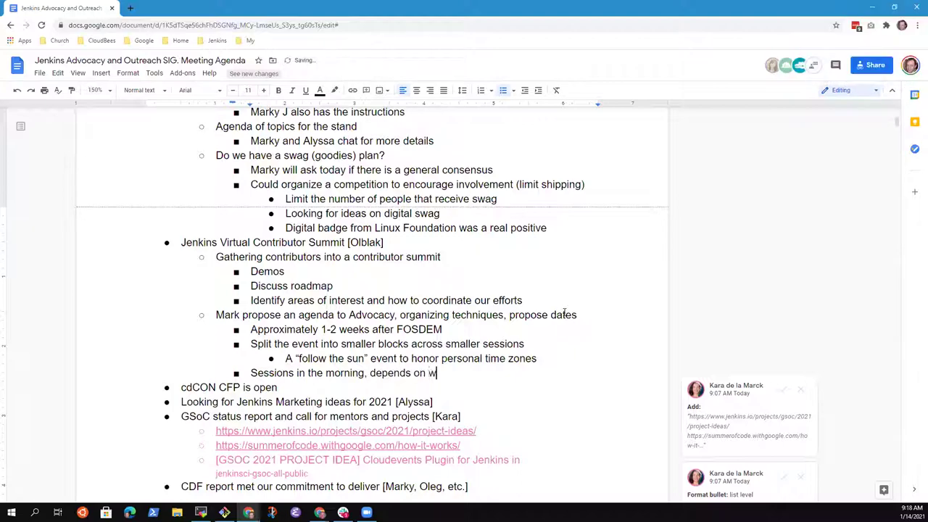
text(ho is after)
key(ctrl+BackSpace)
key(ctrl+BackSpace)
key(ctrl+BackSpace)
key(ctrl+BackSpace)
key(ctrl+BackSpace)
text(topic depends on the )
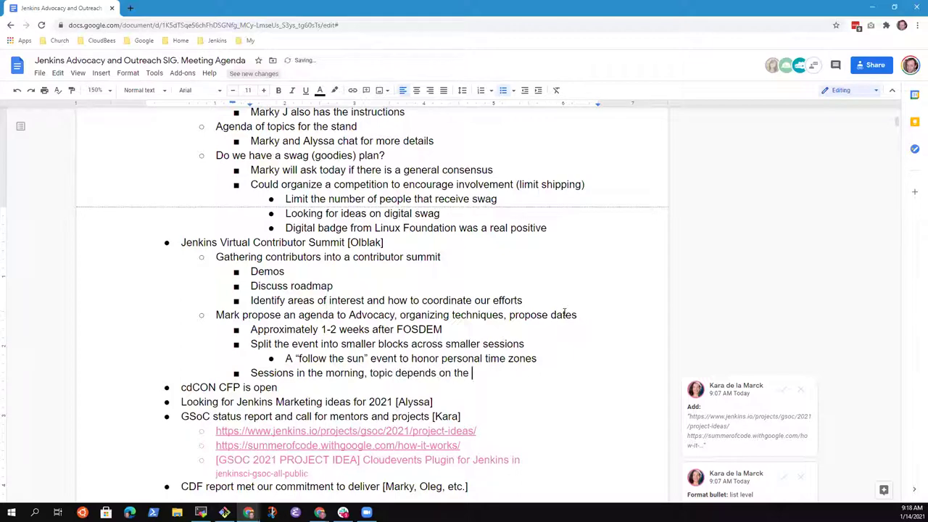
text(topic and the )
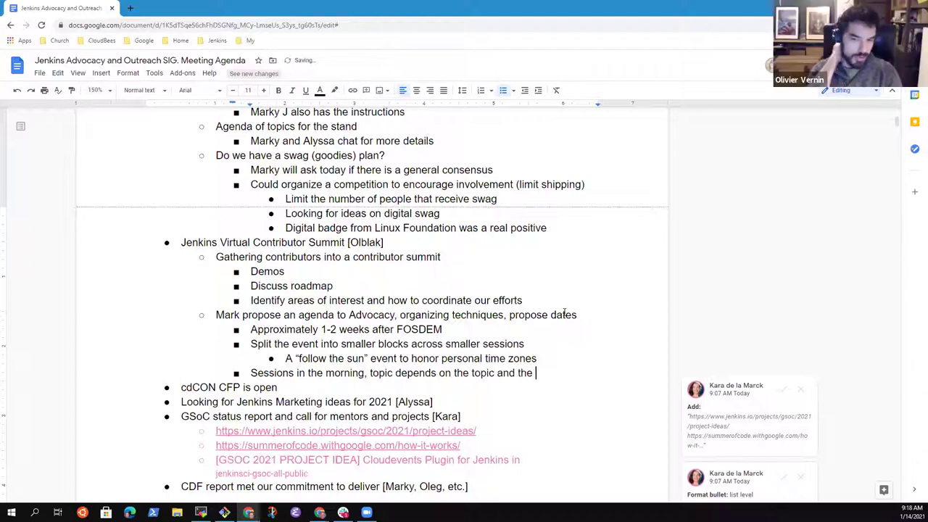
text(involved)
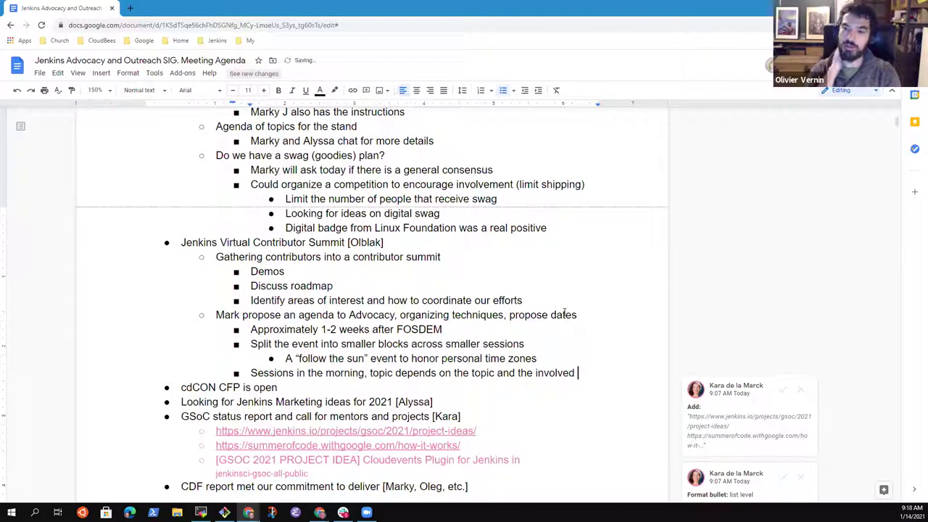
text( people)
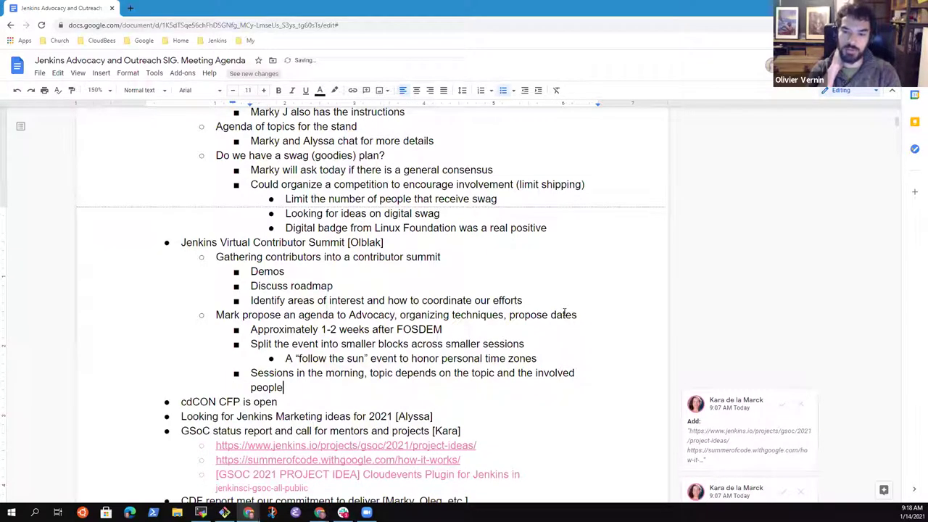
Step: Remove "topic and the" before "involved people" in the morning sessions bullet
key(Up)
key(ctrl+Right)
key(ctrl+Right)
key(ctrl+Right)
key(ctrl+Right)
key(ctrl+Right)
key(ctrl+Right)
key(ctrl+Right)
key(ctrl+Right)
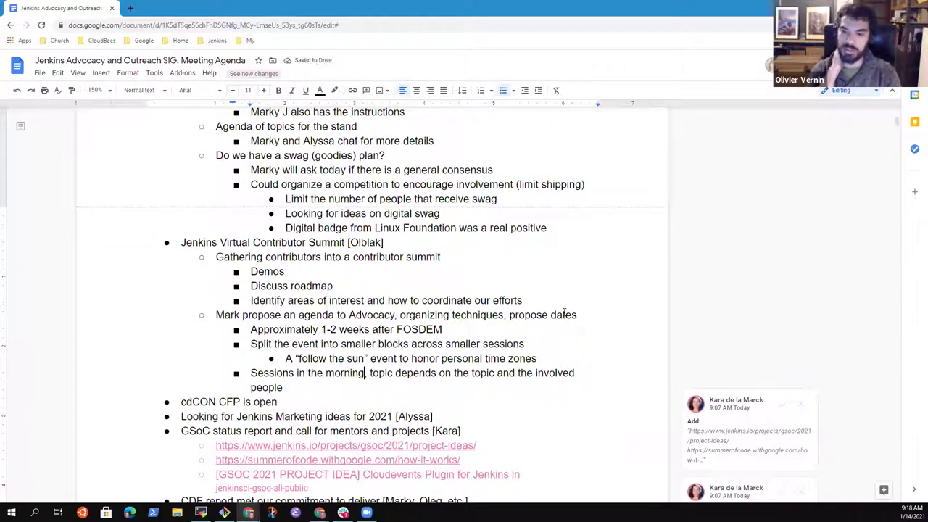
key(ctrl+shift+Right)
key(ctrl+shift+Right)
key(ctrl+shift+Right)
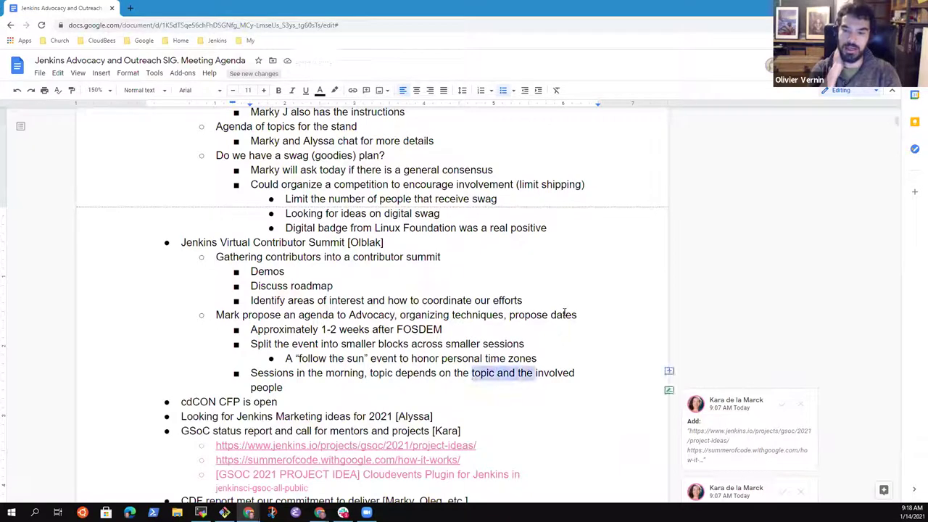
key(BackSpace)
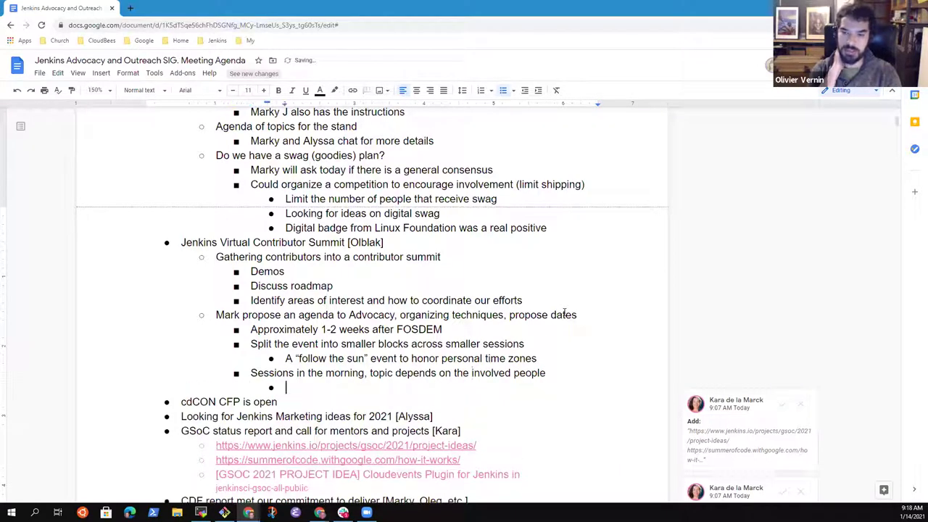
Step: Nest a bullet under the morning sessions note reading "Can expand event for more discussion"
text(Can expand event for )
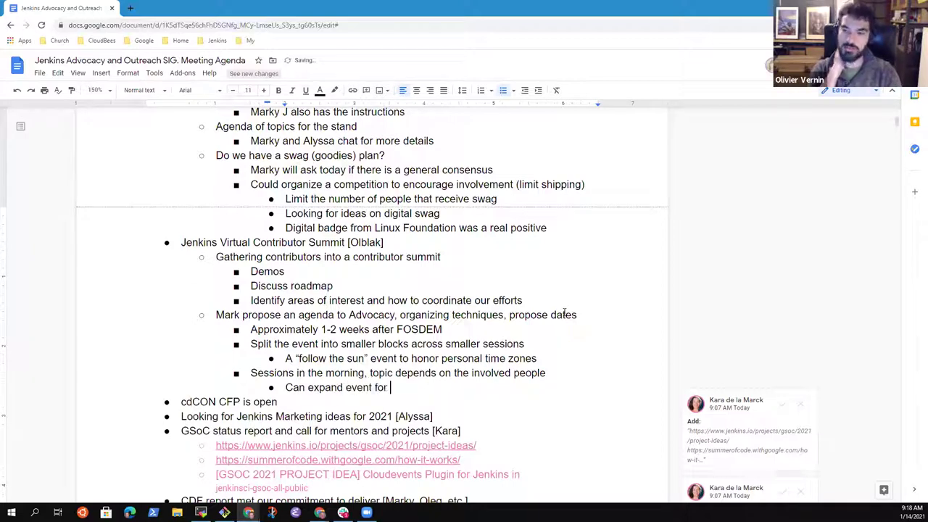
text(more discussion)
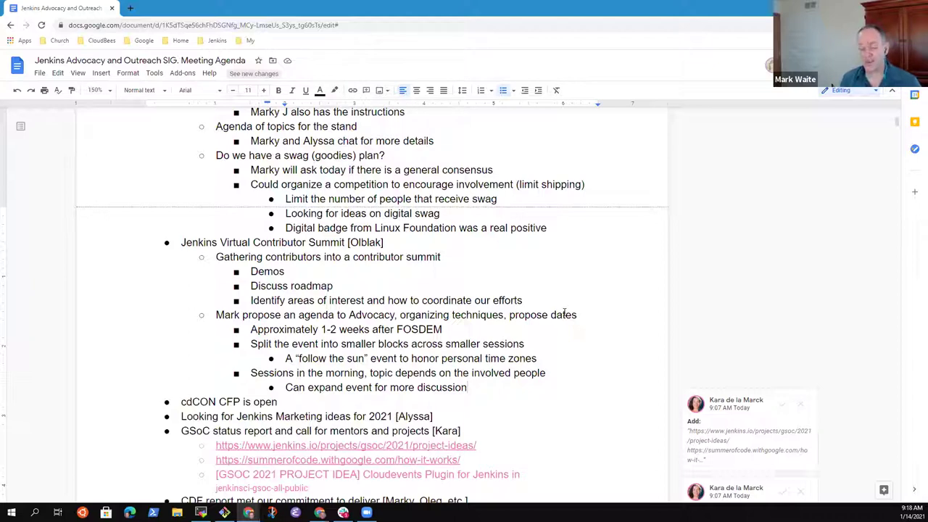
key(Up)
key(Up)
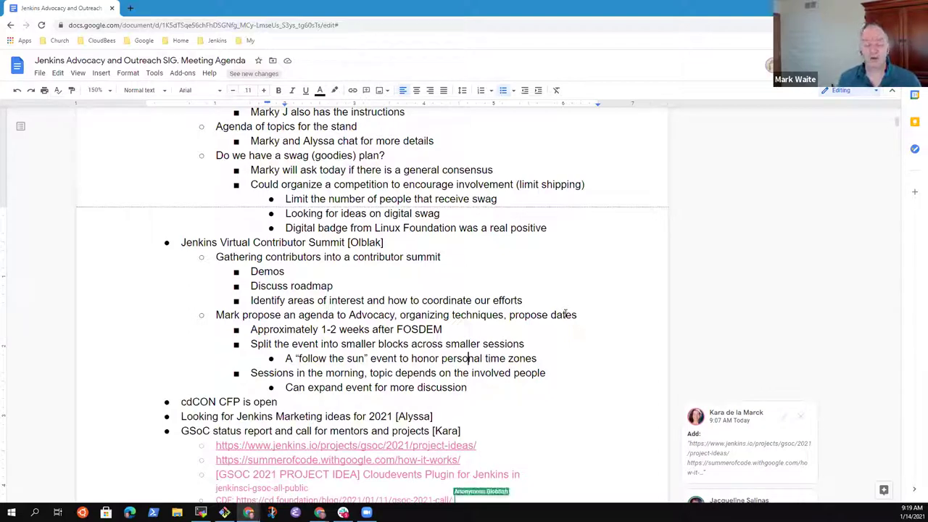
key(Down)
key(Down)
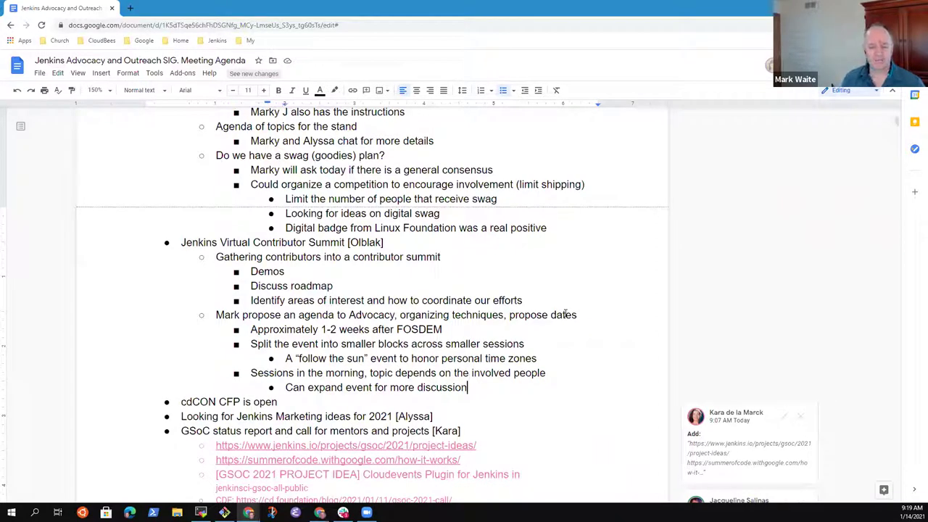
Step: Start a new bullet one level up, after the "Can expand event for more discussion" note
key(Return)
key(shift+Tab)
text(Prefer one hour)
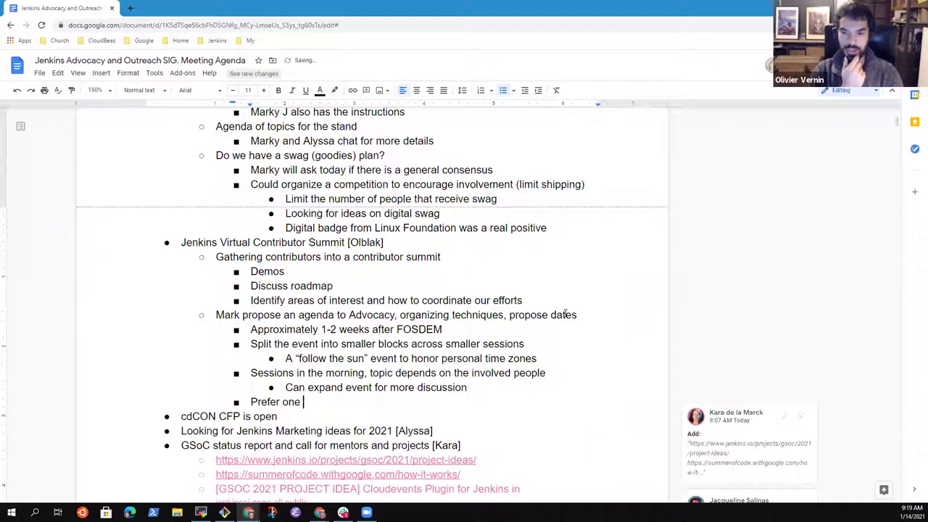
key(ctrl+BackSpace)
key(ctrl+BackSpace)
key(ctrl+BackSpace)
text(First session)
key(ctrl+BackSpace)
key(ctrl+BackSpace)
Step: Fill the new bullet with "Proposal - initial session 2 hours, then 1 hour subsequent sessions"
text(Proposal)
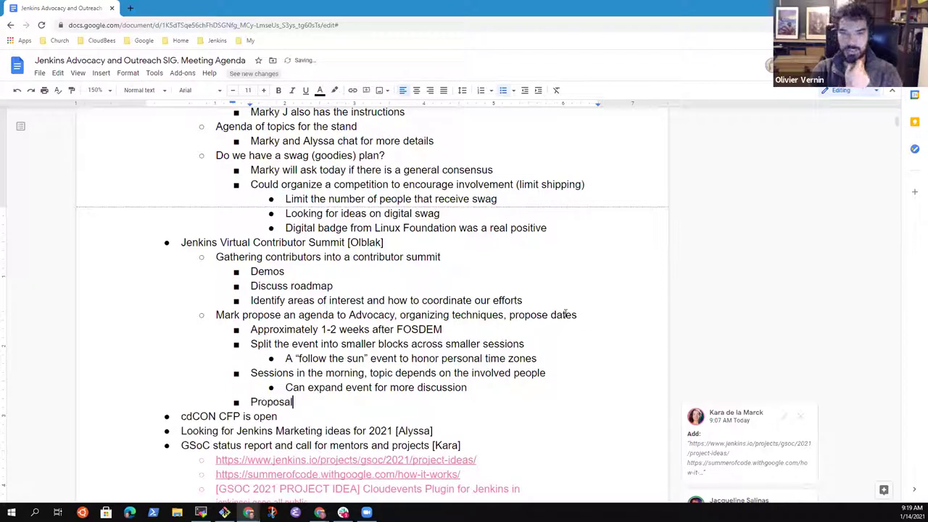
text( - init)
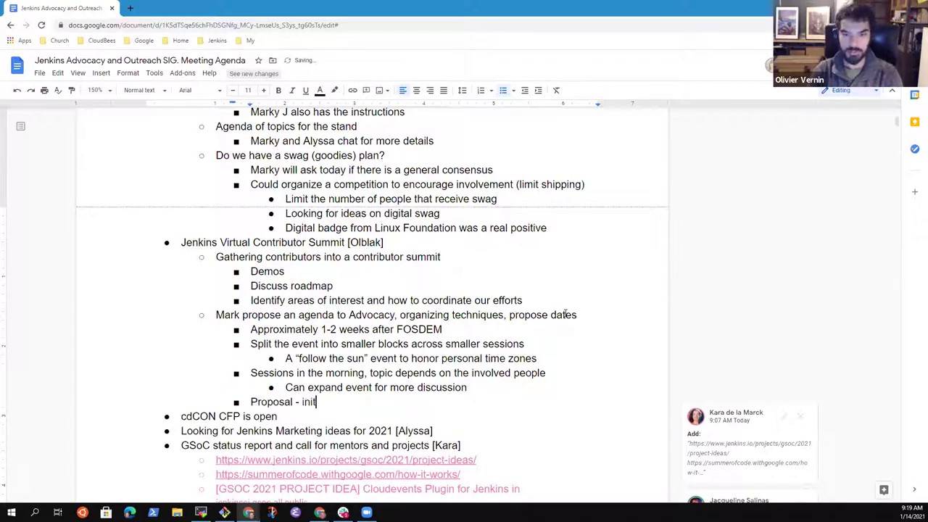
text(ial session )
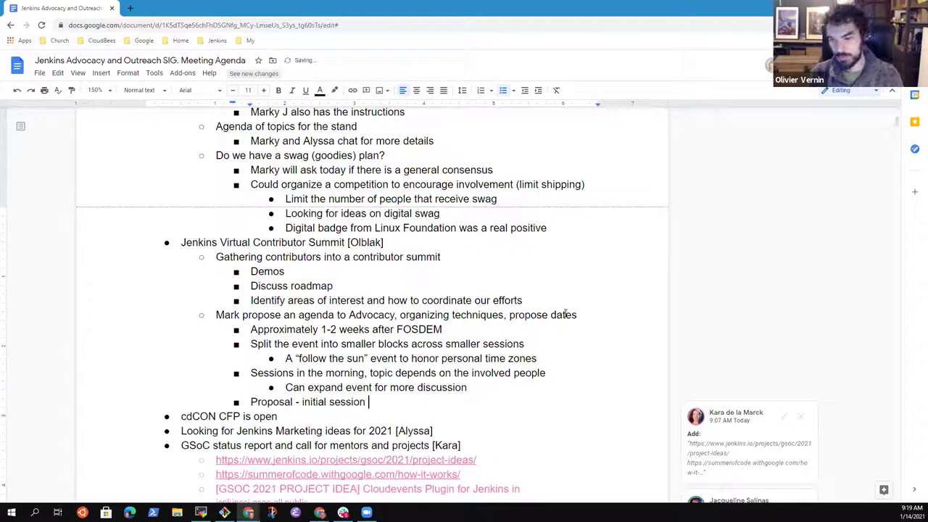
text(2 hours, then )
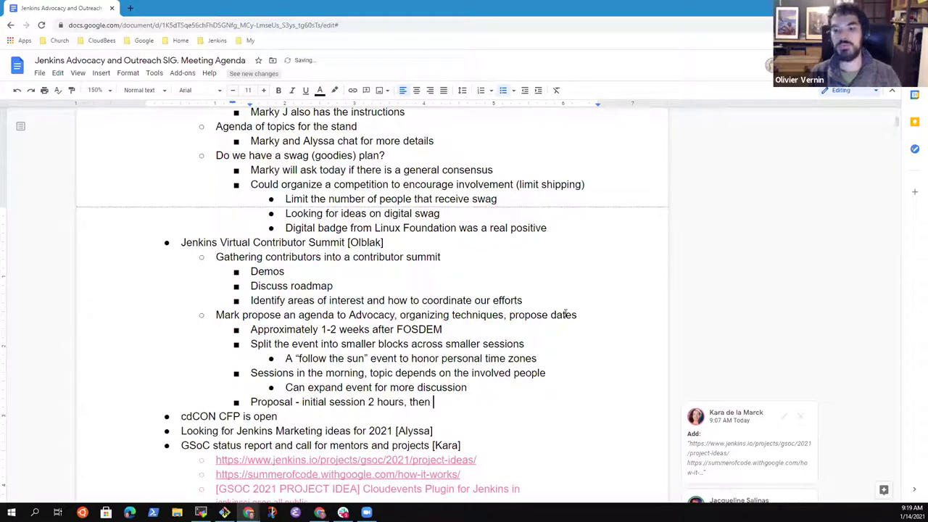
text(2 hour se)
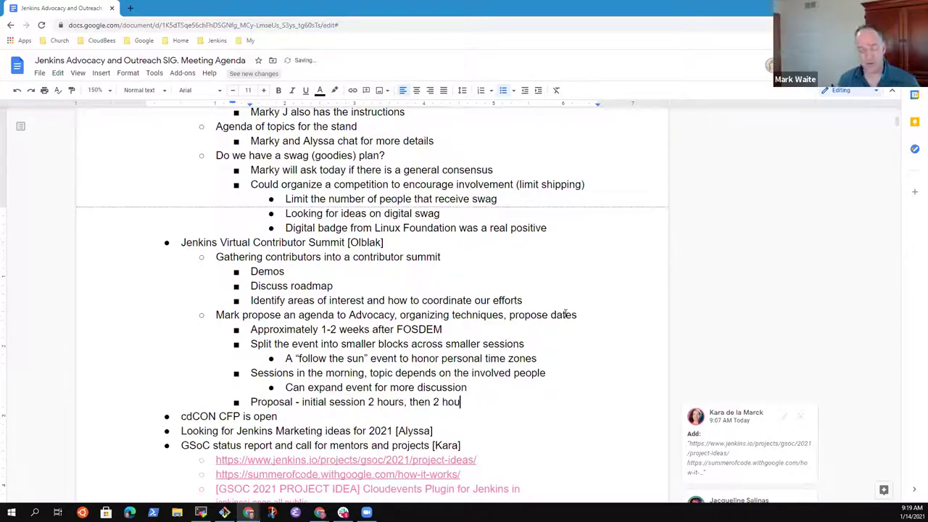
key(BackSpace)
key(BackSpace)
key(BackSpace)
key(BackSpace)
key(BackSpace)
key(BackSpace)
key(BackSpace)
key(BackSpace)
key(BackSpace)
text(1 hour subs)
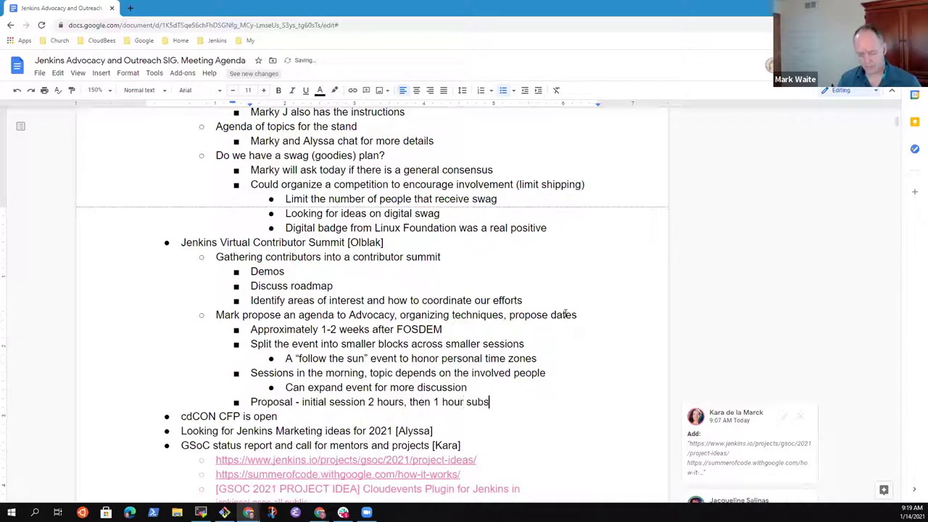
text(equent s)
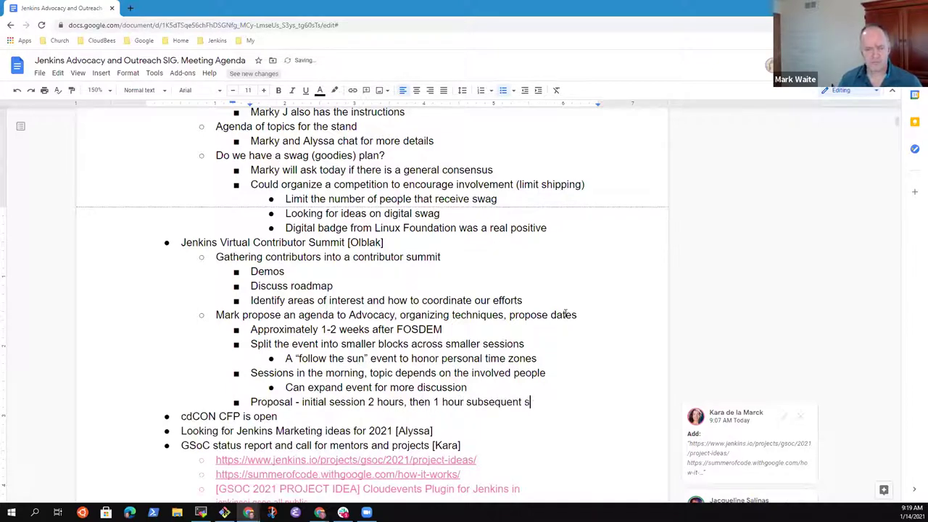
text(essions)
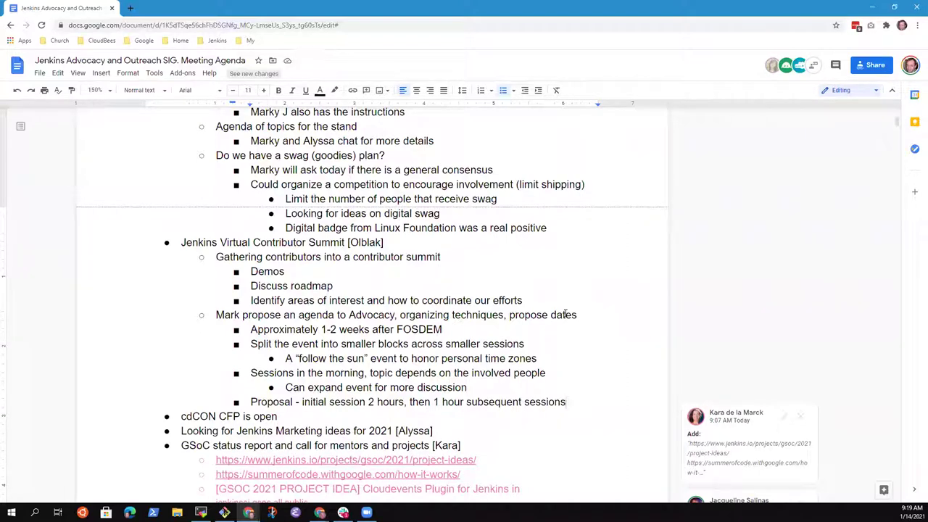
Step: Add a bullet one level up, after the session proposal, reading "Tends to be a small group"
key(Return)
key(shift+Tab)
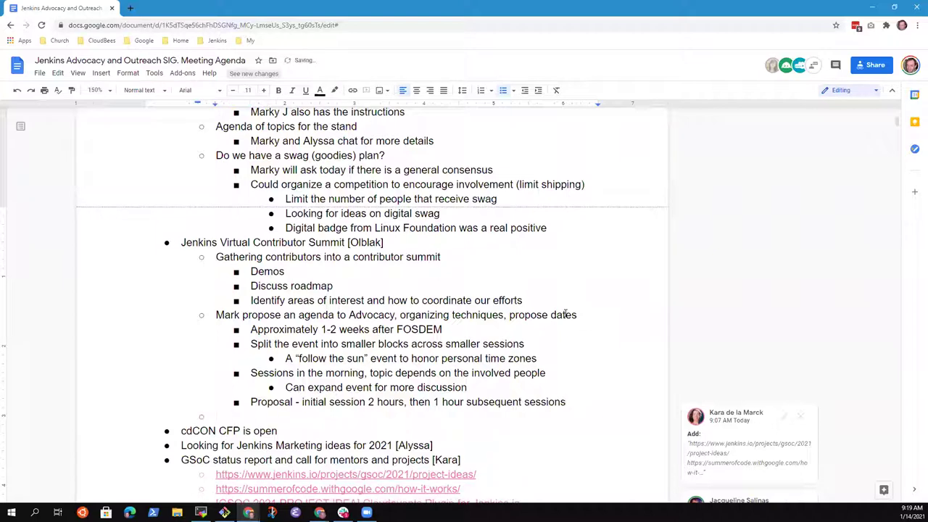
text(Tends to be a small group)
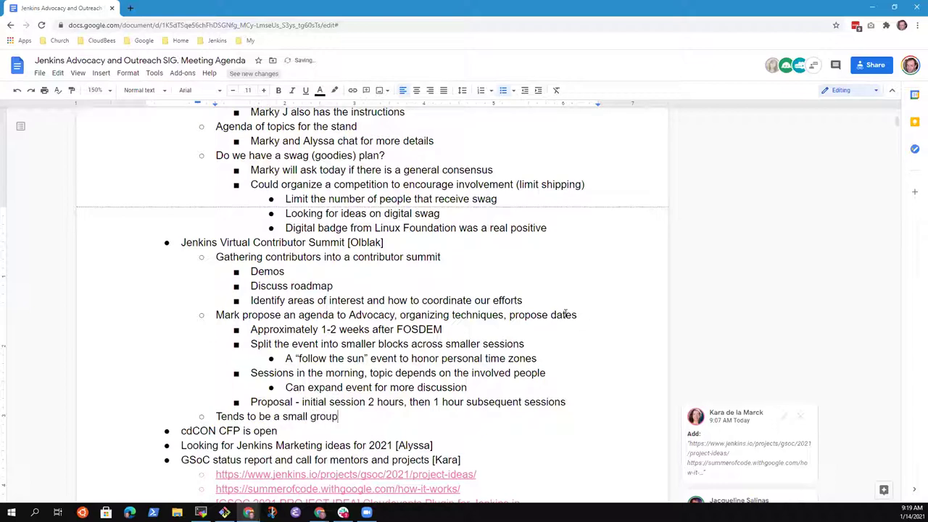
Step: Nest a bullet under the small group note with the swag provider's first name and "willing to provide swag if there are relatively few"
key(Return)
key(Tab)
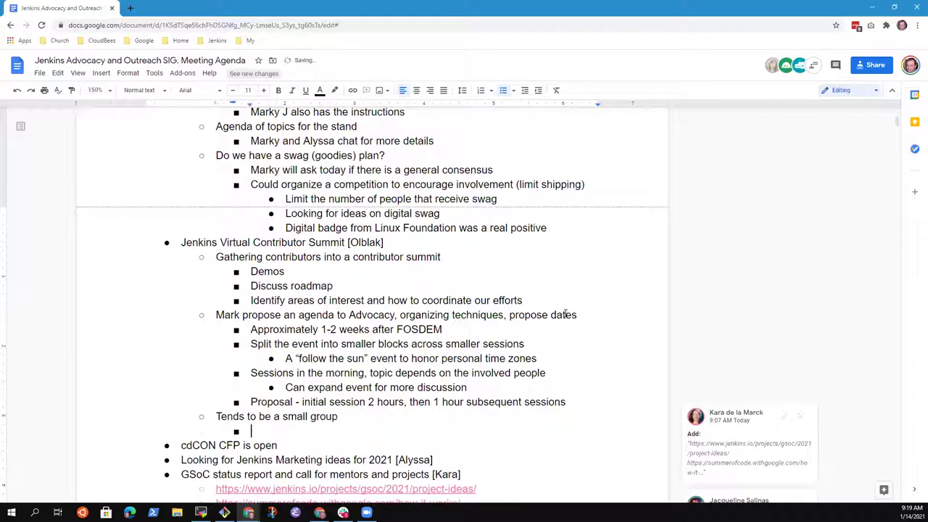
text(Alyssa willing to provide swag if there are )
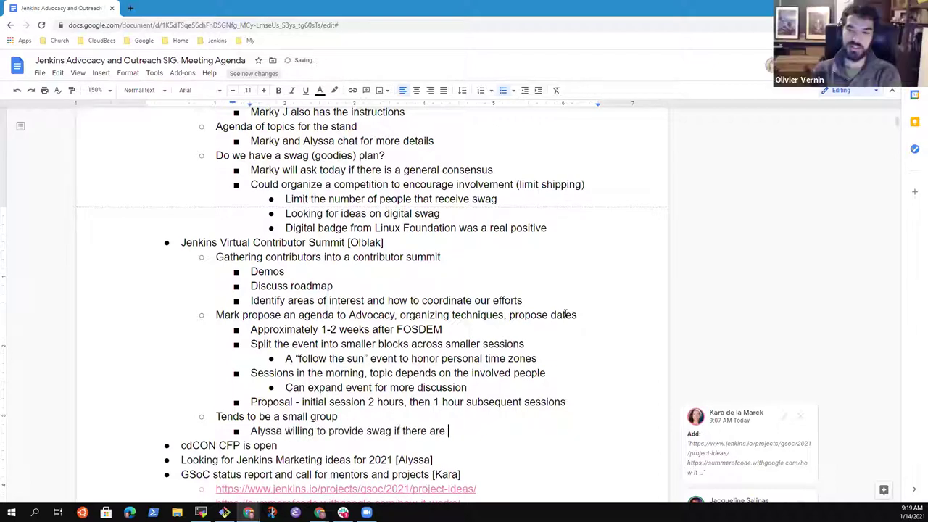
text(relatively few)
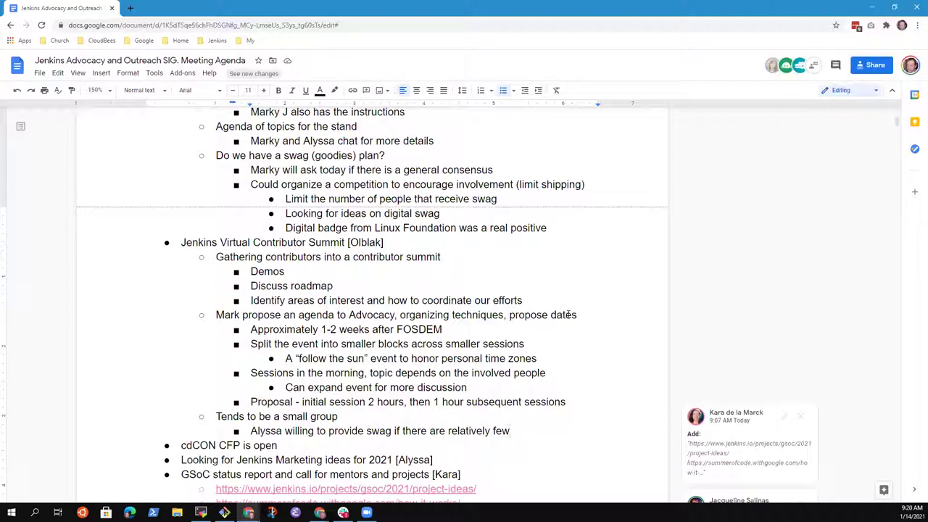
Step: Add a bullet at the same level after the swag offer reading "Don't really want to incent attendance purely for swag"
key(Return)
text(Don't real)
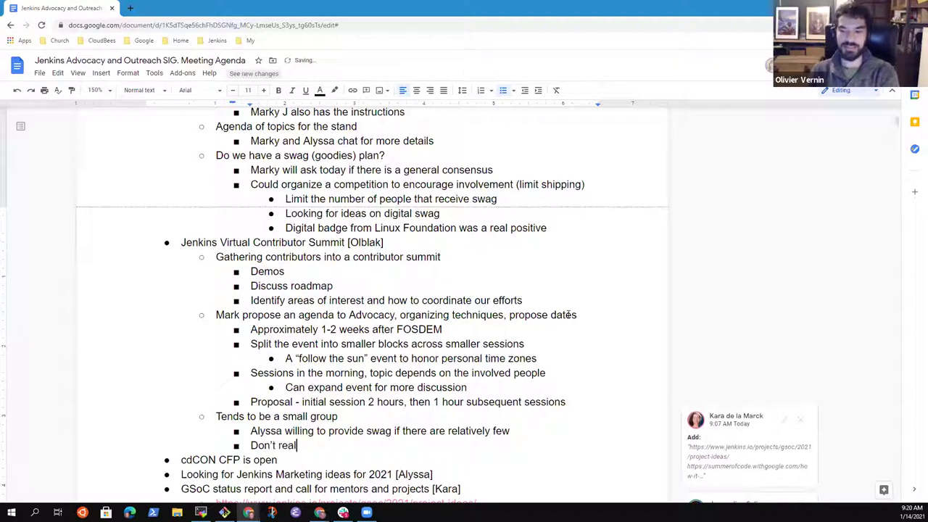
text(ly want)
key(BackSpace)
key(BackSpace)
key(BackSpace)
key(BackSpace)
text(want to incv)
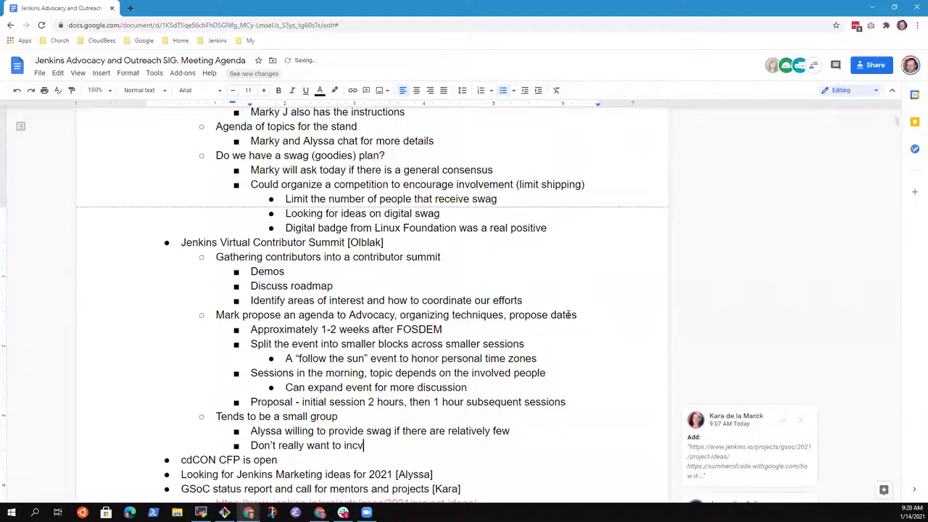
key(BackSpace)
text(ent attendance pe)
key(BackSpace)
text(urely for swag)
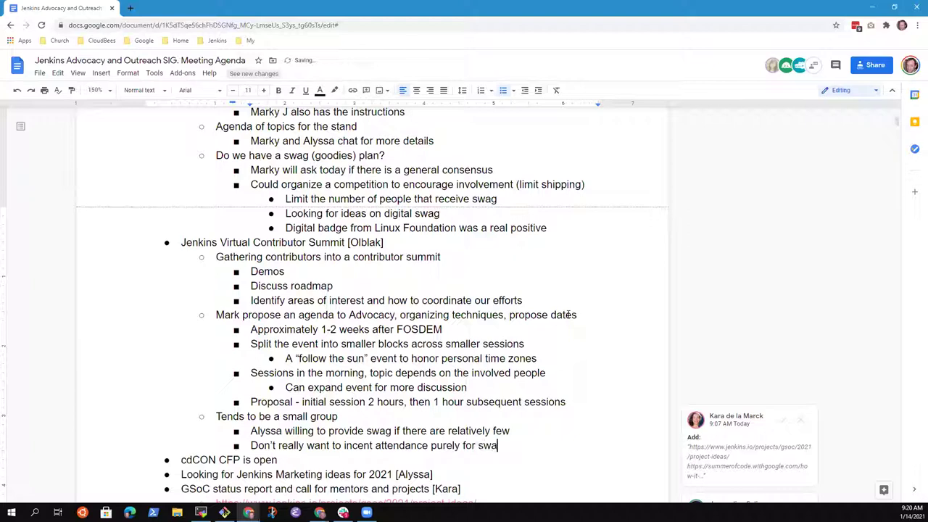
Step: Append "(thanks for helping)" to the end of the bullet about providing swag
key(Return)
key(Up)
key(Up)
key(End)
text((thanks)
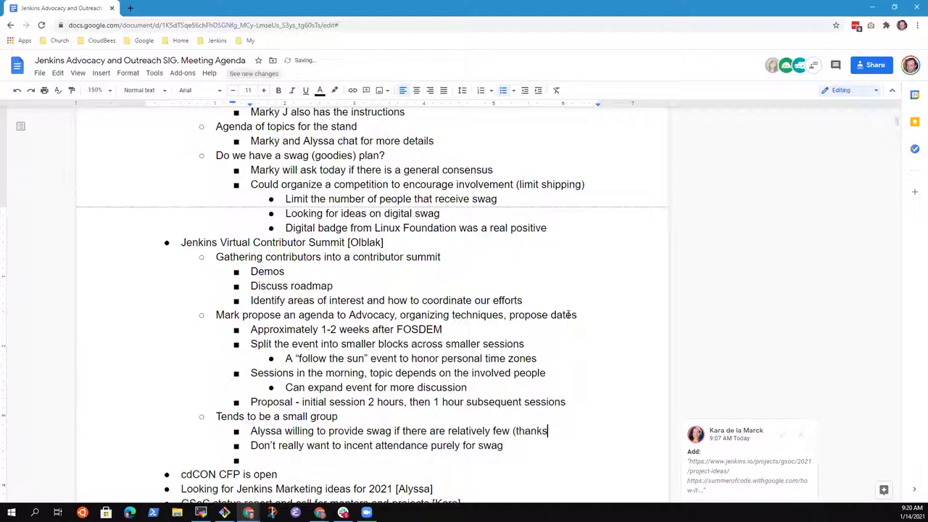
text( for helping))
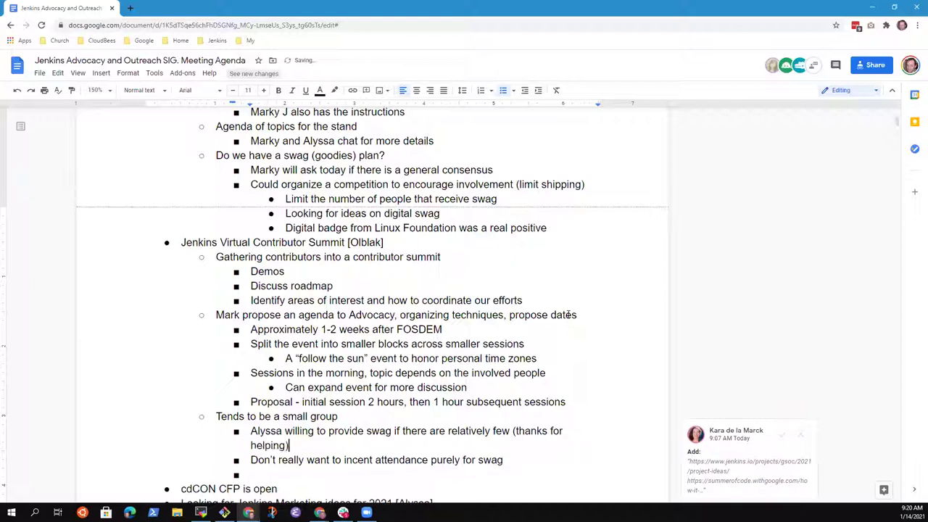
Step: Reword the ending of the swag offer bullet to "(thanks for help)"
key(ctrl+shift+Left)
key(BackSpace)
text(fo)
key(BackSpace)
text(or)
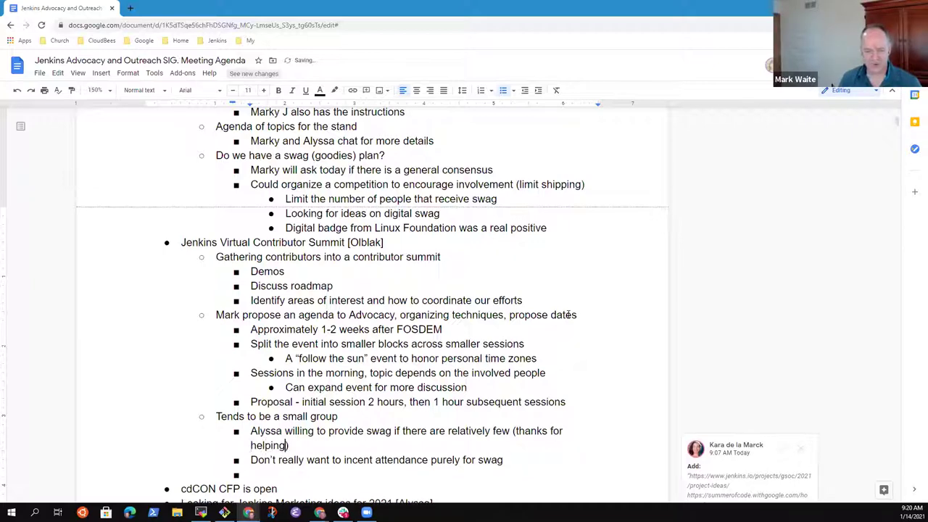
key(Delete)
key(Delete)
key(Delete)
Step: Remove the empty bullet below the note about not incenting attendance purely for swag
key(Down)
key(Down)
key(BackSpace)
key(BackSpace)
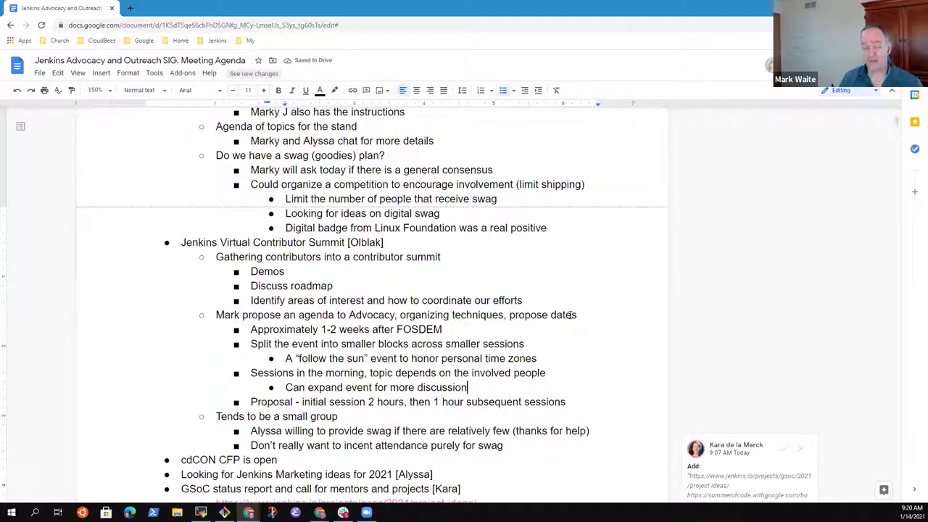
Step: Review the agenda proposal line and its sub-points under the Jenkins Virtual Contributor Summit topic
key(Up)
key(Up)
key(Up)
key(Up)
key(Up)
key(Up)
key(Up)
key(Up)
key(Home)
key(shift+End)
key(Down)
key(Down)
key(Down)
key(Down)
key(Down)
key(Down)
key(Down)
key(Down)
key(Down)
key(Down)
key(Down)
key(Down)
key(Down)
key(Down)
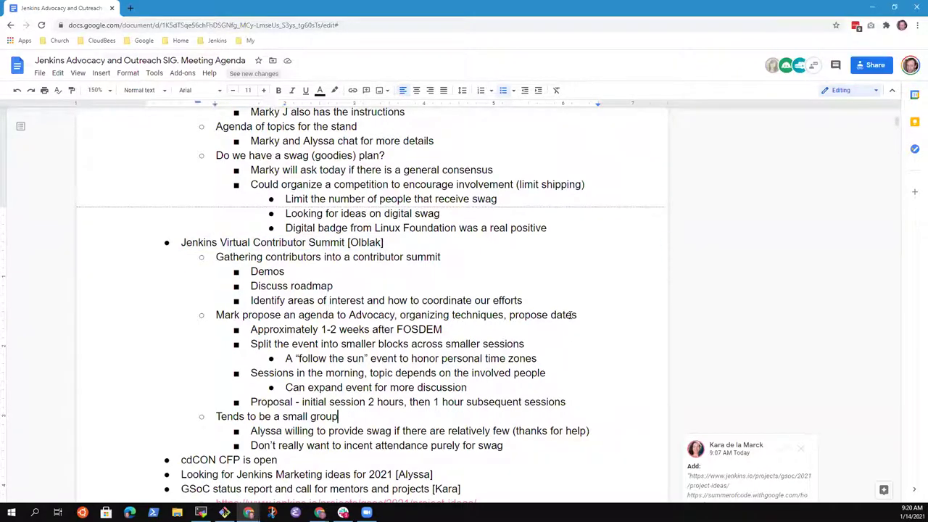
key(End)
key(Return)
key(shift+Tab)
key(Up)
key(Up)
key(Up)
key(Up)
key(Up)
key(Up)
key(Up)
key(Up)
key(Up)
key(Up)
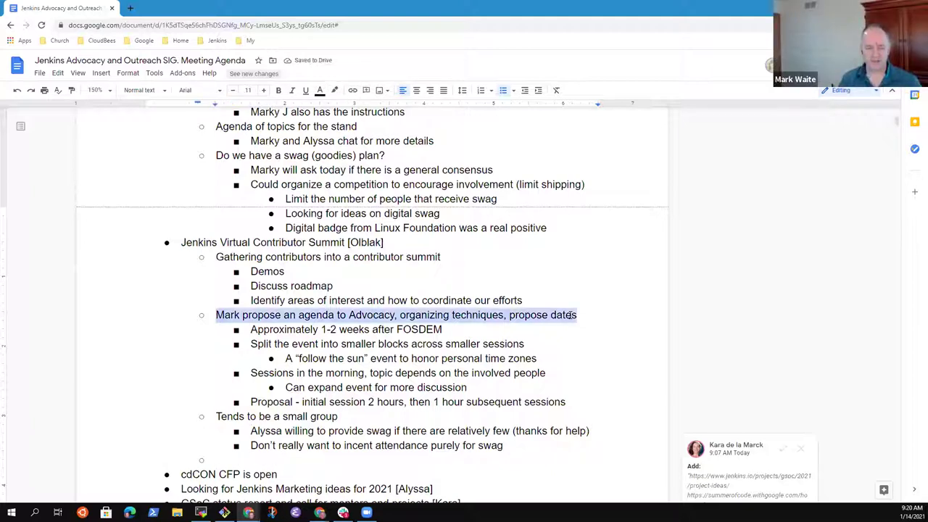
key(shift+End)
key(Down)
key(Down)
key(Down)
key(Down)
key(Down)
key(Down)
key(ctrl+shift+8)
key(BackSpace)
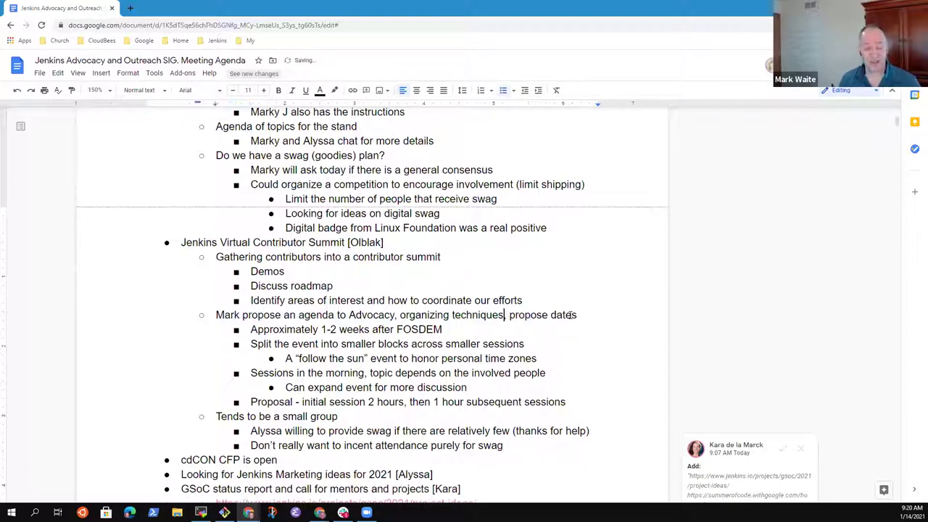
Step: Highlight the line about proposing an agenda and dates, and reread the summit's session proposal beneath it
triple_click(571, 315)
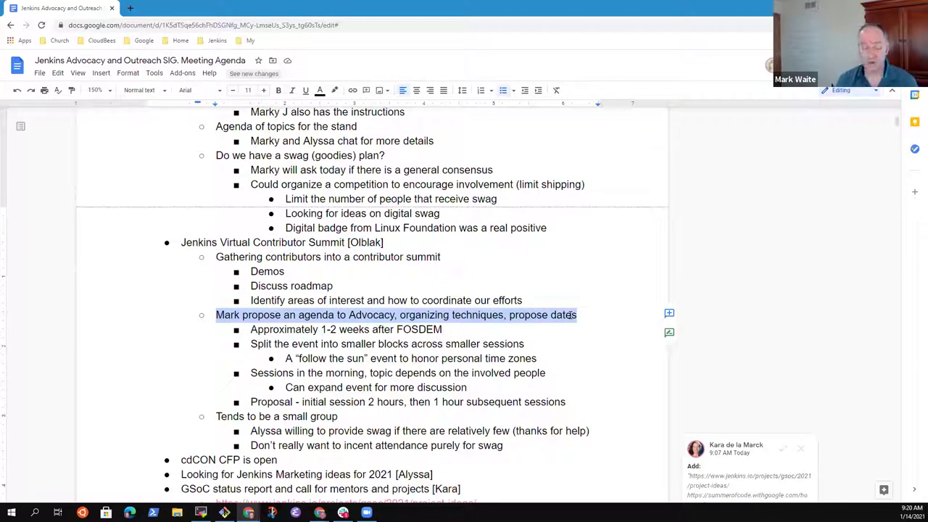
key(Down)
key(Down)
key(Down)
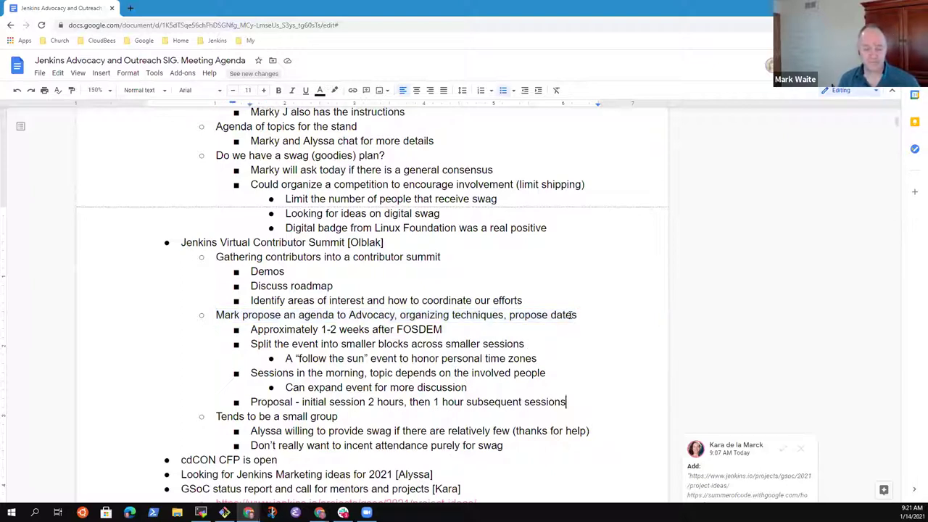
key(Up)
key(Up)
key(Up)
key(Up)
key(Up)
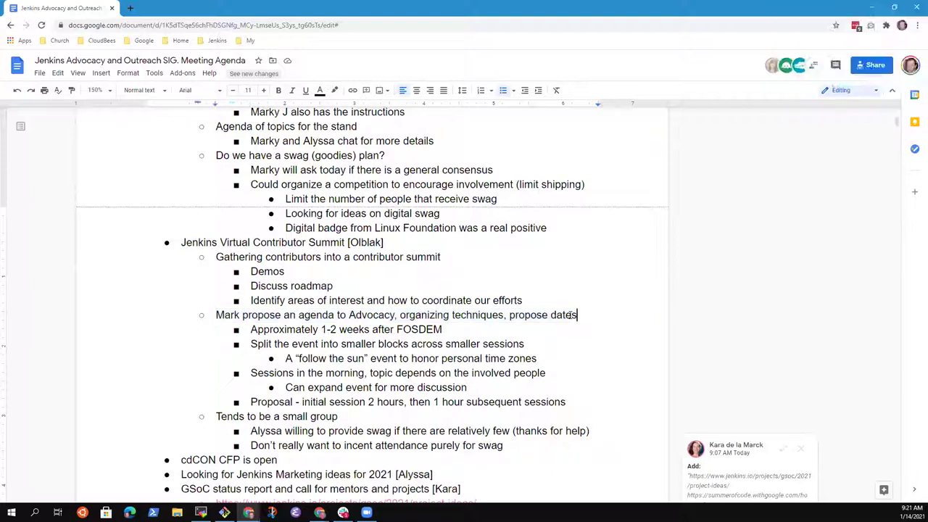
key(Down)
key(Down)
key(Up)
key(Up)
key(Up)
key(shift+Home)
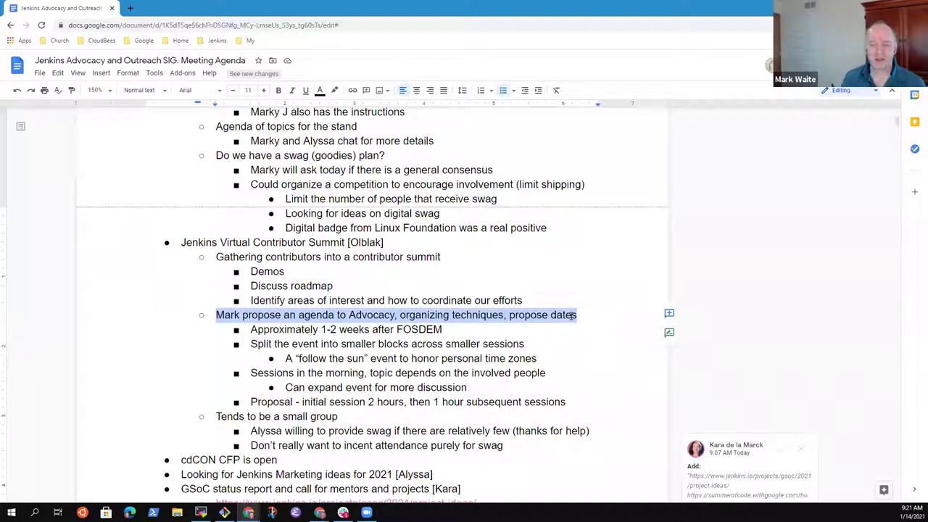
key(Down)
key(Down)
key(Down)
key(Down)
key(Down)
key(Down)
key(Down)
key(Down)
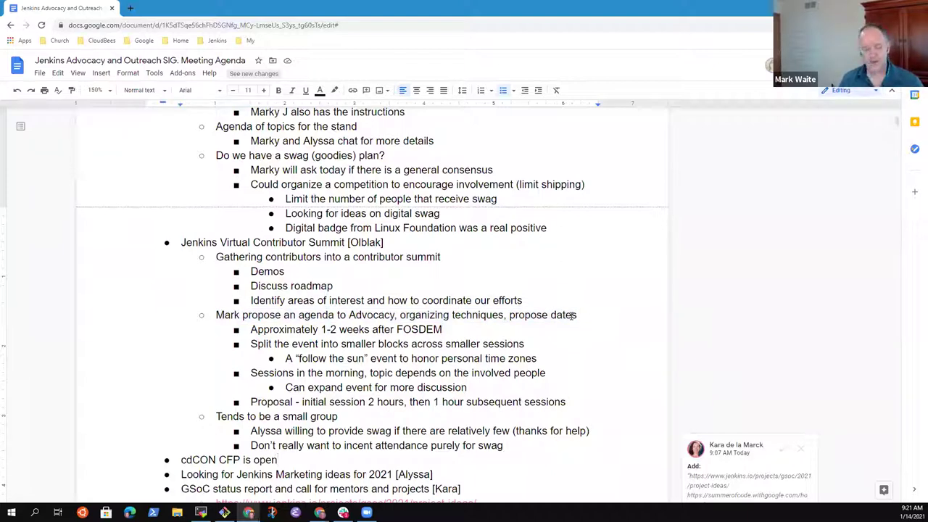
key(Up)
key(Up)
key(Up)
key(Up)
key(Up)
key(Up)
key(Up)
key(Up)
key(Up)
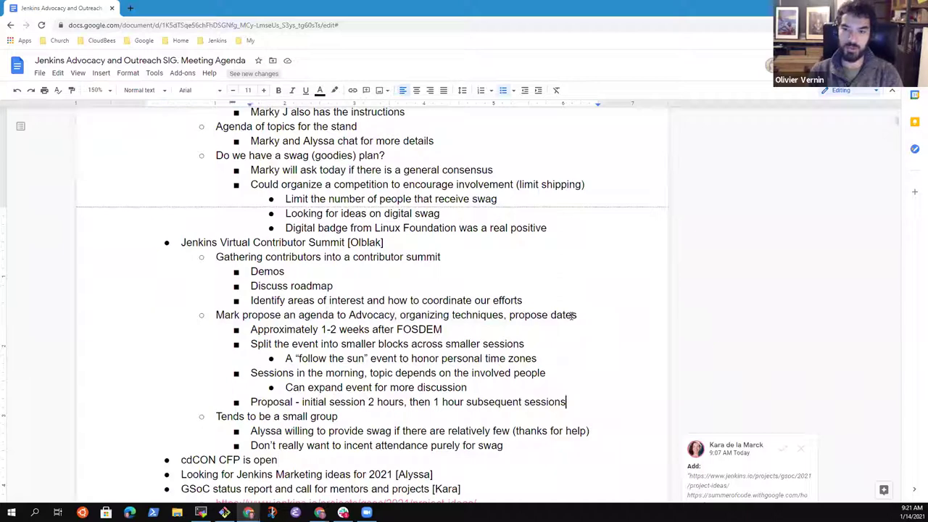
key(Up)
key(Down)
key(Down)
key(Home)
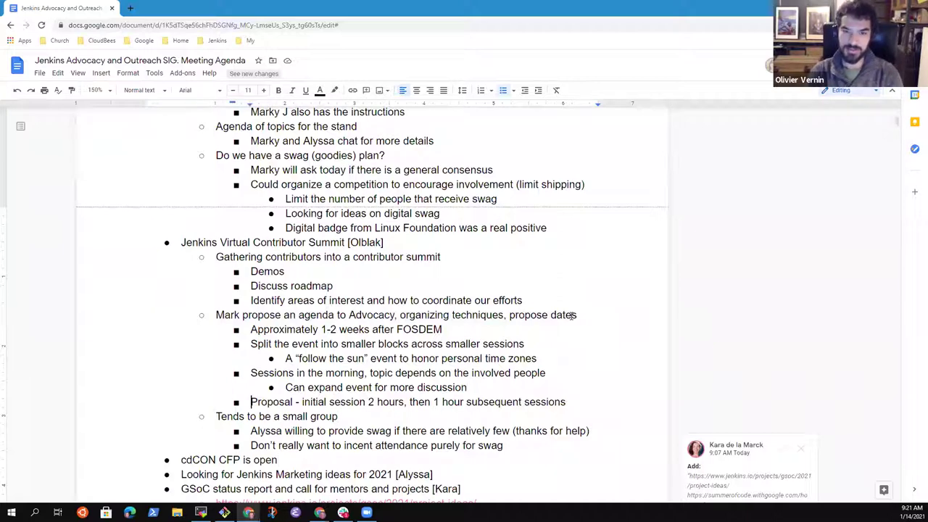
Step: Add a second-level bullet at the end of the Fosdem stand notes reading "Leading the Jenkins stand -" followed by the lead's first name
key(Up)
key(Up)
key(Up)
key(Up)
key(Up)
key(Up)
key(Up)
key(Up)
key(Up)
key(Up)
key(Up)
key(Up)
key(Return)
key(shift+Tab)
key(shift+Tab)
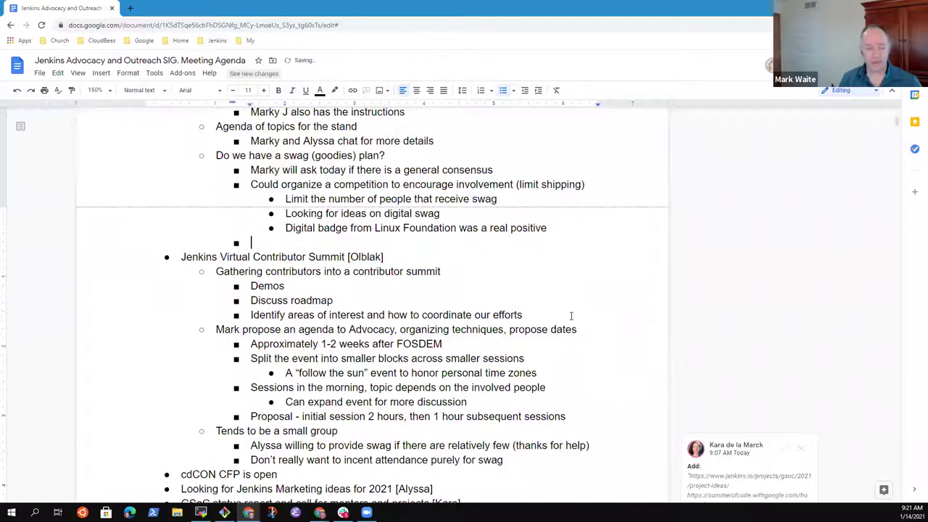
text(Leading the )
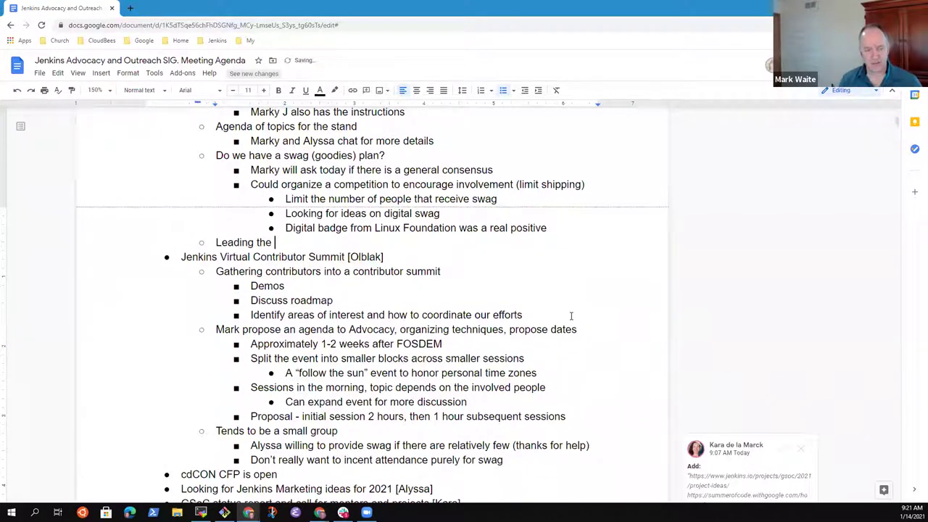
text(Jenkins stand)
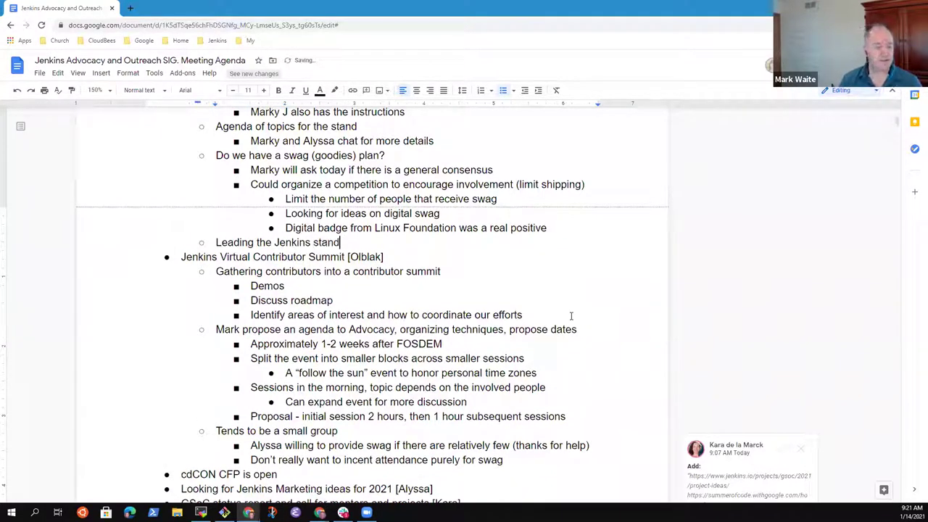
text( -)
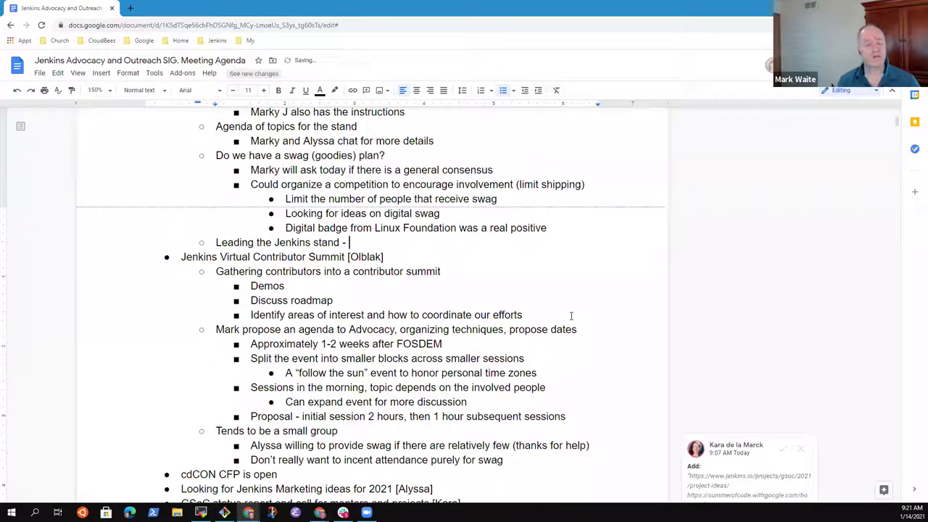
scroll(452, 254, up, 2)
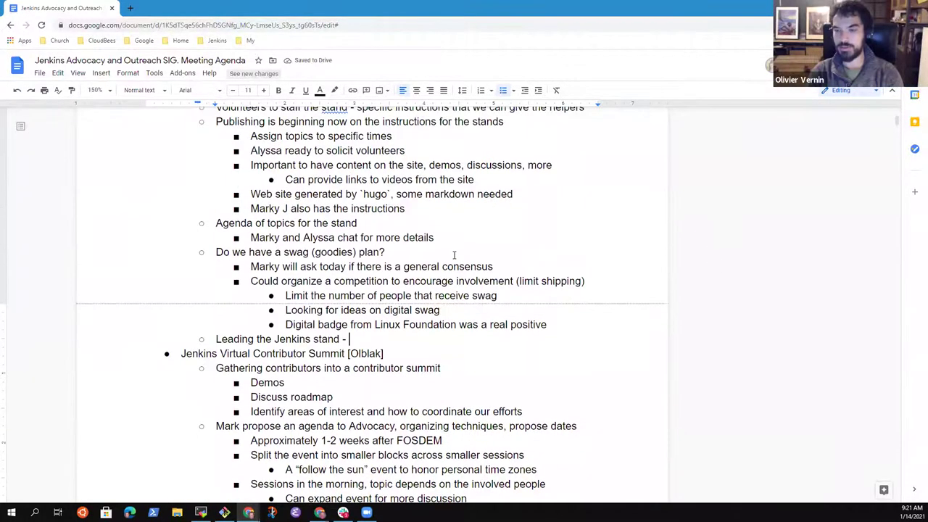
scroll(454, 257, up, 2)
scroll(455, 261, down, 2)
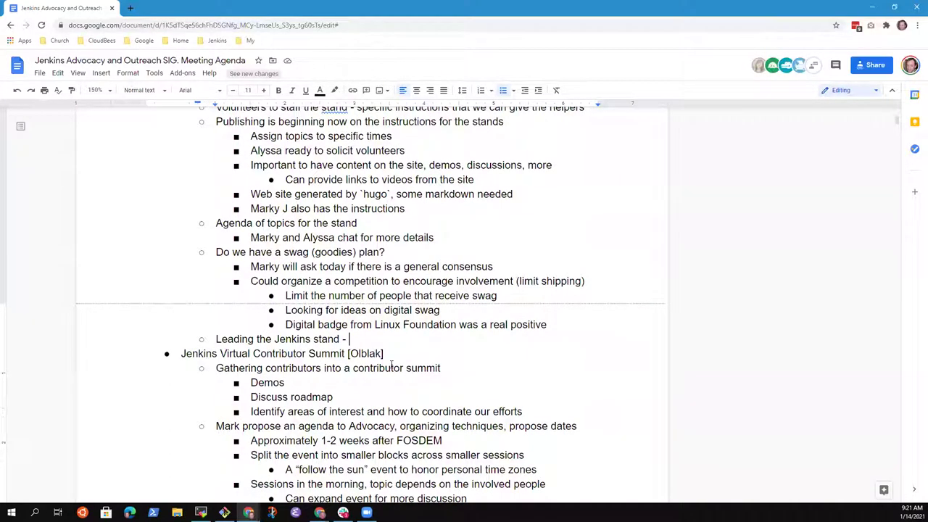
text(Alyssa)
Step: Add a nested bullet under the stand lead entry reading "Work with" followed by the two collaborators' first names
key(Return)
key(Tab)
text(Work with Marky)
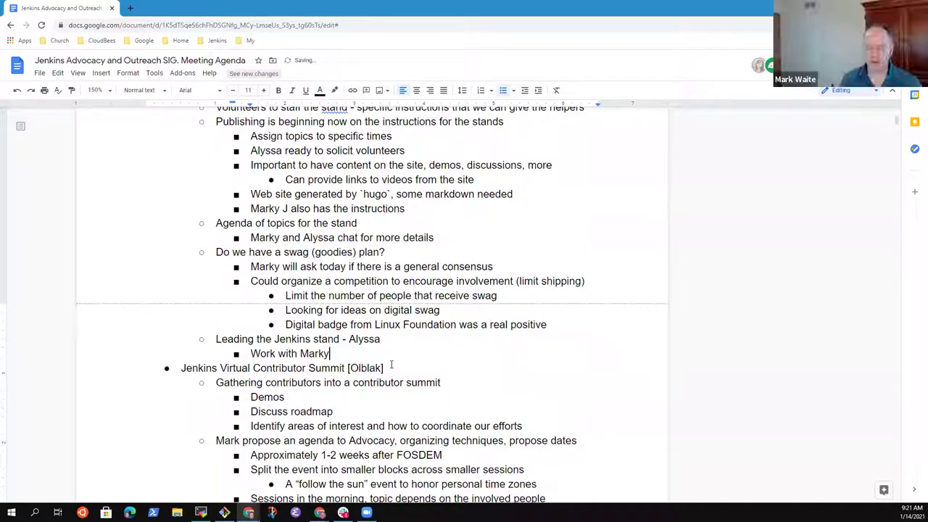
text( and Olivier)
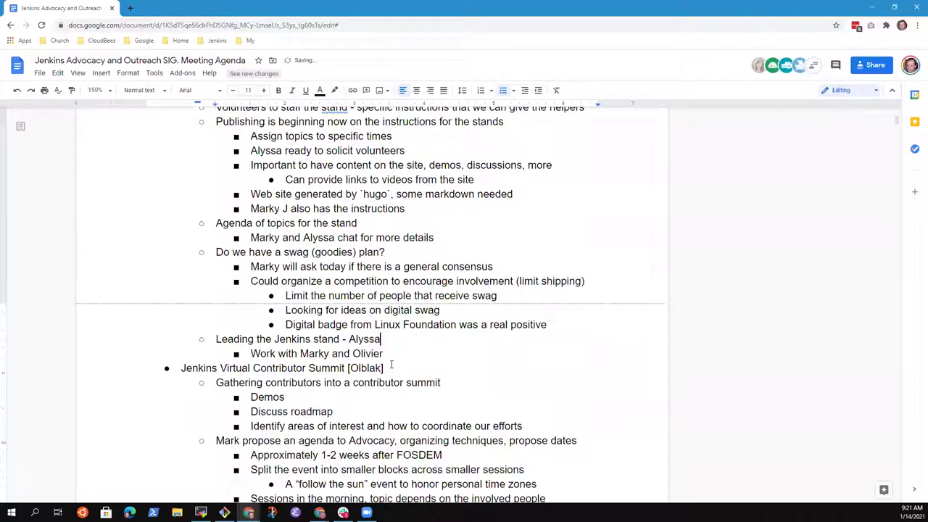
Step: Replace "Fosdem" with "FOSDEM" in the Jenkins Stand topic under 14 Jan 2021
key(Home)
key(Up)
key(Up)
key(Up)
key(Up)
key(Up)
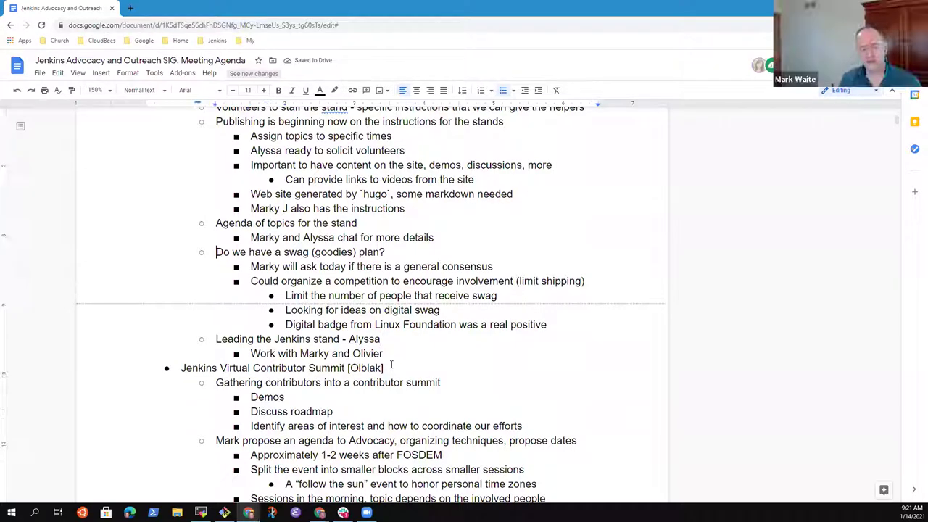
scroll(391, 364, up, 3)
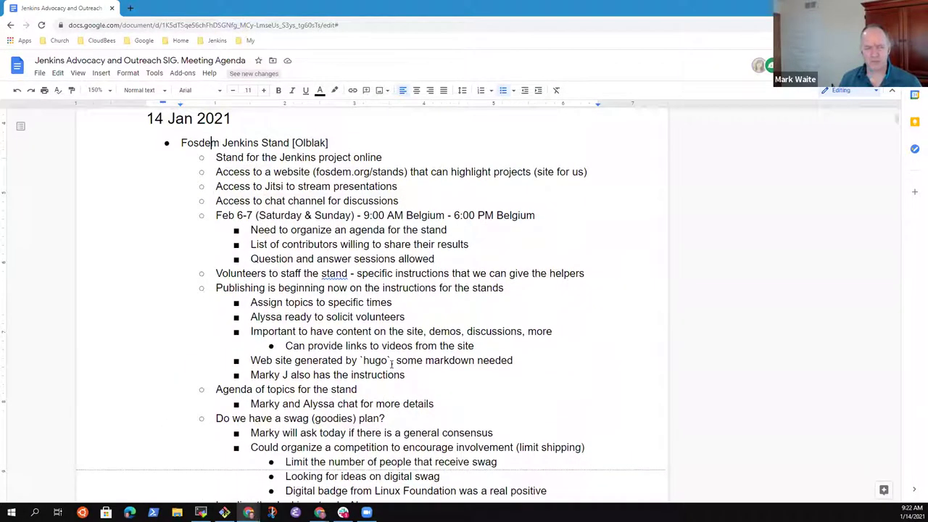
key(Home)
key(ctrl+shift+Right)
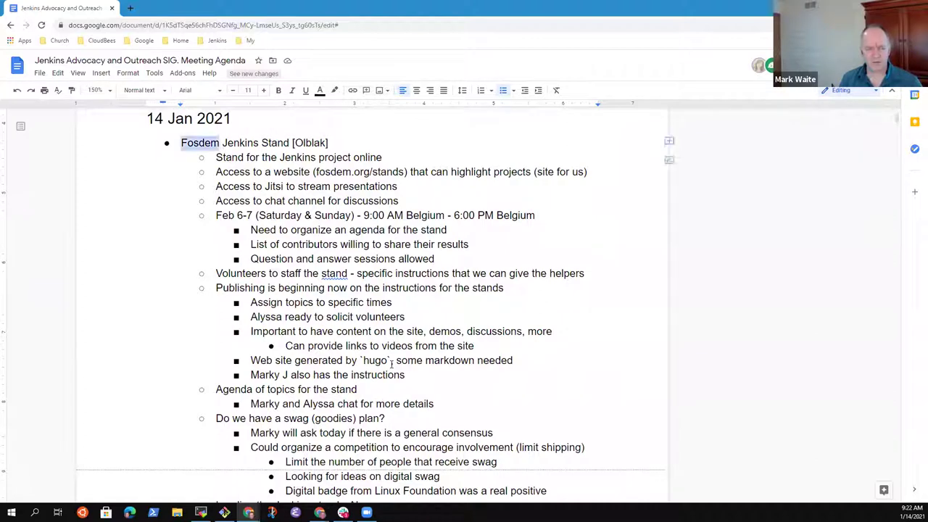
text(FOSDEM)
key(Down)
key(Down)
key(Down)
key(Down)
key(Down)
key(Down)
key(Down)
key(Down)
key(Down)
key(Down)
key(Down)
key(Down)
key(Down)
key(Down)
key(Down)
key(Down)
key(Down)
key(Down)
key(Down)
key(Down)
key(Down)
key(Down)
key(Down)
key(Down)
key(Down)
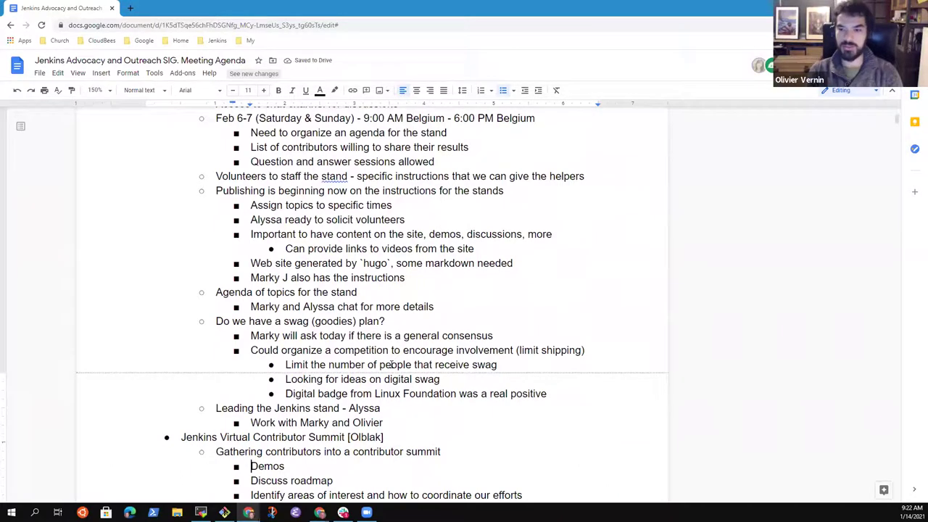
Step: Append an ampersand and the co-lead's first name to the "Leading the Jenkins stand" line in the FOSDEM notes
key(Down)
key(Down)
key(Down)
key(Down)
key(Down)
key(Down)
key(Down)
key(Down)
key(Down)
key(Down)
key(Up)
key(Up)
key(Up)
key(Up)
key(Up)
key(Up)
key(Up)
key(Up)
key(Up)
key(Up)
key(Up)
key(Up)
key(Up)
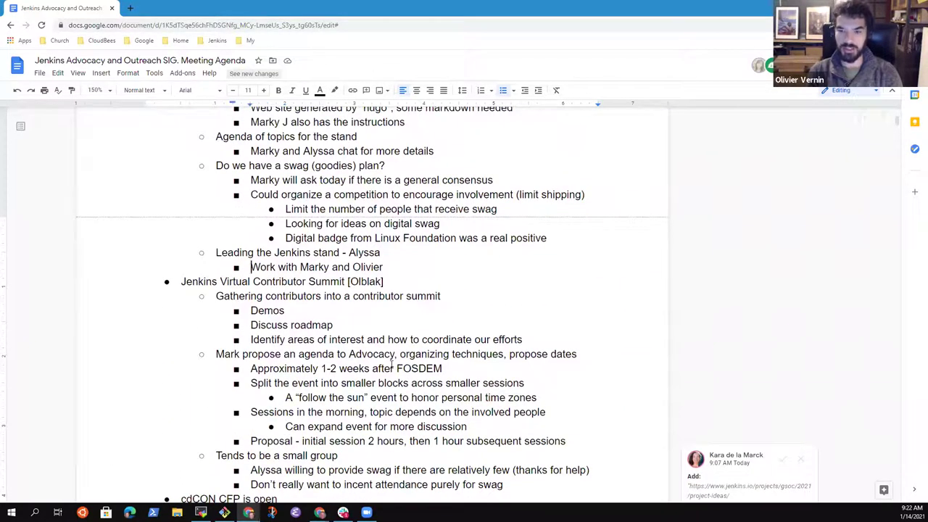
key(Up)
key(shift+End)
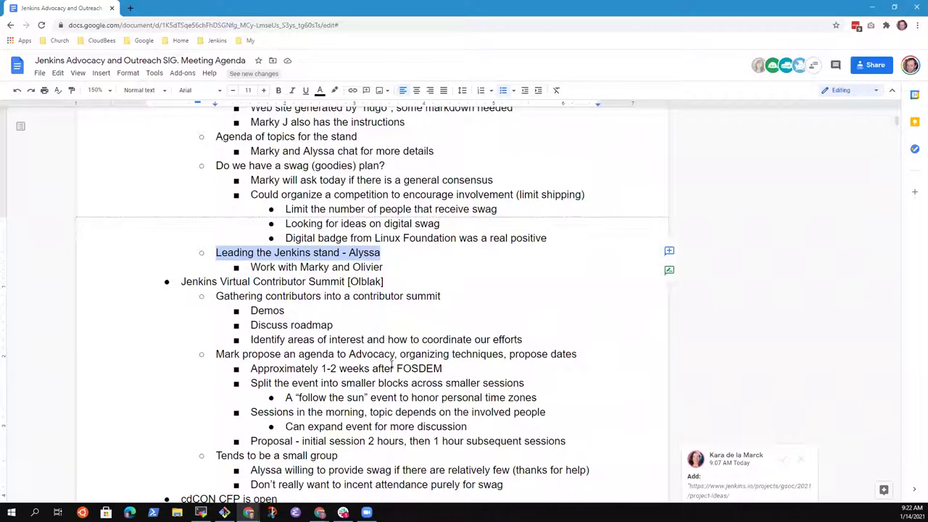
key(Right)
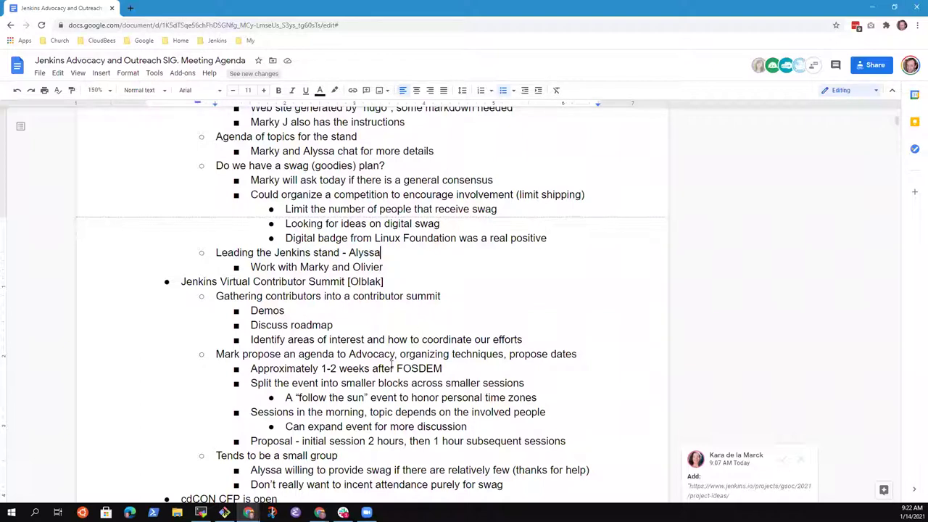
text(& Marky)
key(shift+Home)
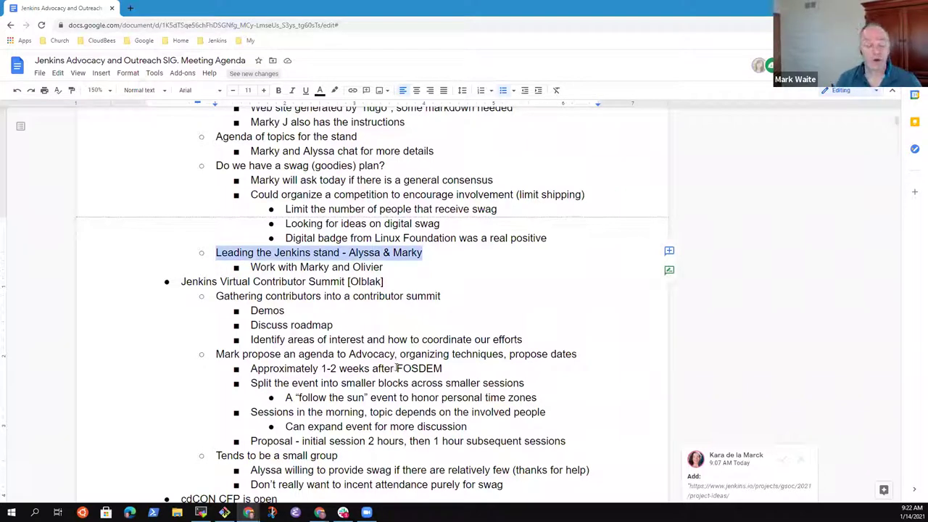
Step: Review the Jenkins Virtual Contributor Summit notes and the topics that follow, from cdCON to the GSoC status report
key(Down)
key(Down)
key(Down)
key(Down)
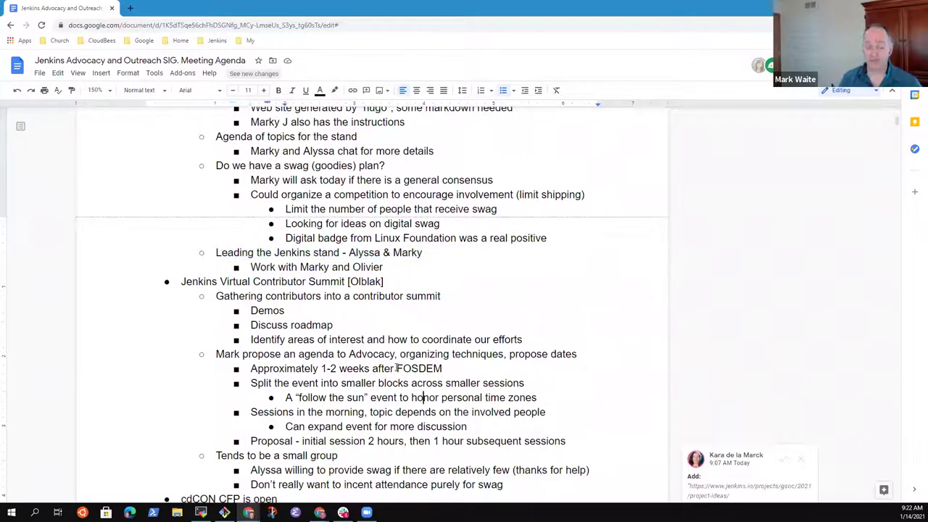
key(Up)
key(Up)
key(Up)
key(Up)
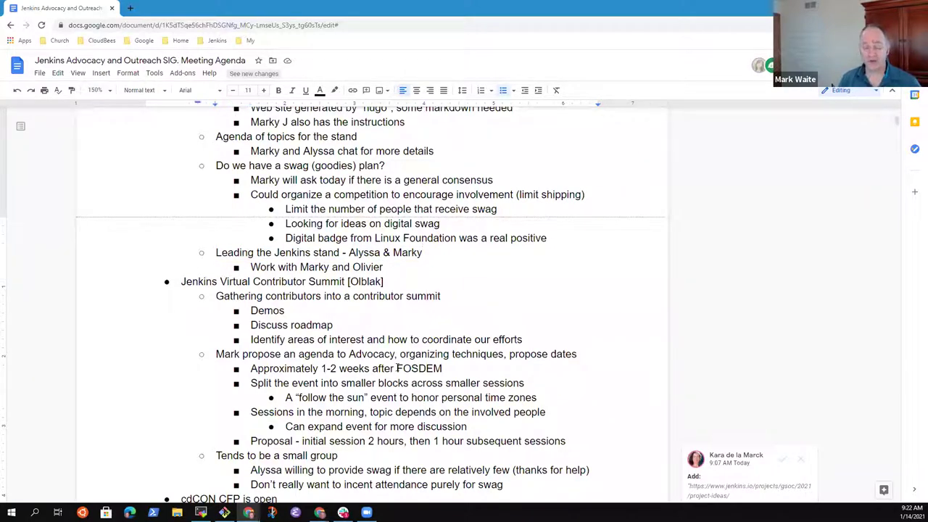
key(Down)
key(Down)
key(Down)
key(Down)
key(Down)
key(Down)
key(Down)
key(Down)
key(Down)
key(Down)
key(Down)
key(Down)
key(Down)
key(Down)
key(Down)
key(Down)
key(Down)
key(Down)
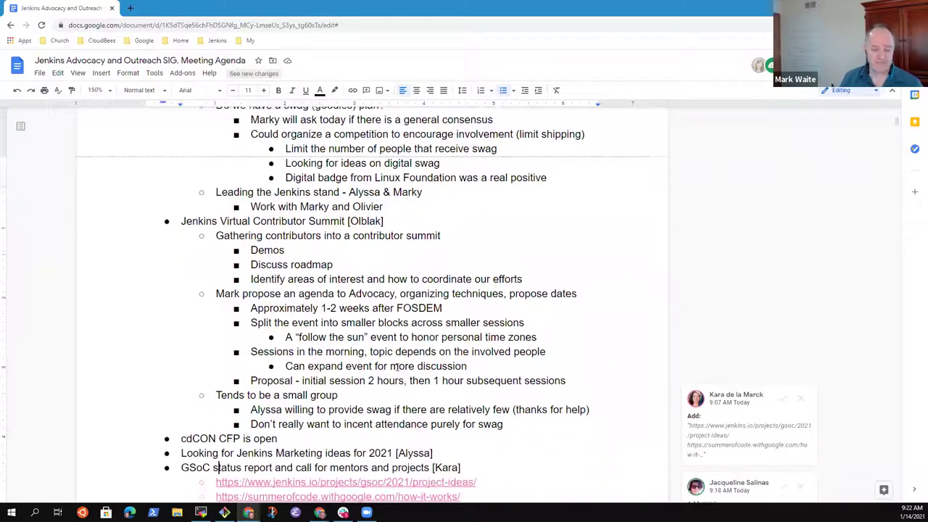
key(Up)
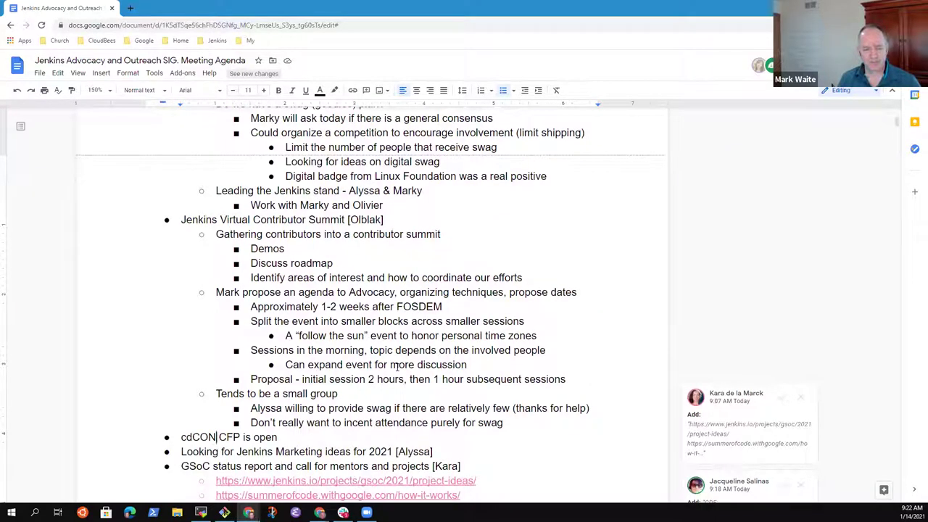
key(Up)
key(Up)
key(Up)
key(Up)
key(Up)
key(Up)
key(Up)
key(Up)
key(Up)
key(Up)
key(Up)
key(Up)
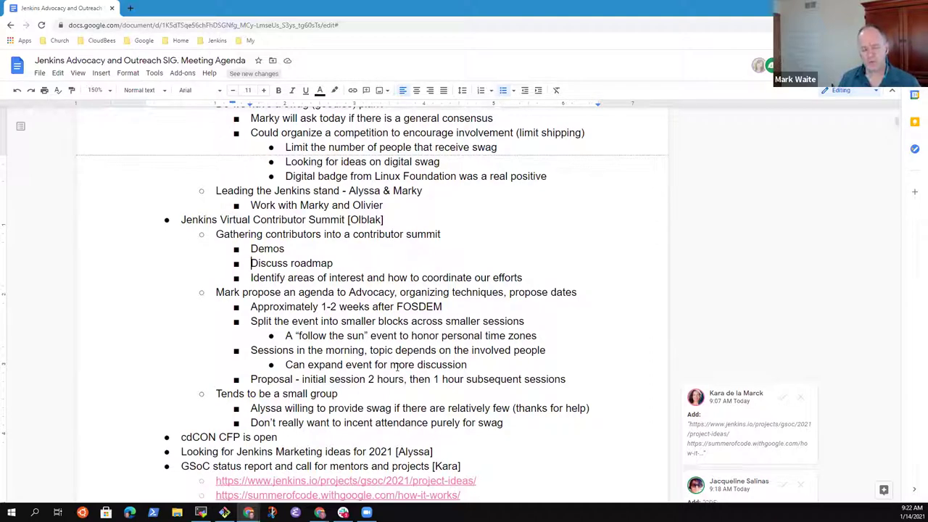
Step: Append the presenter's first name in square brackets to the "cdCON CFP is open" topic
key(Down)
key(Down)
key(Down)
key(Down)
key(Down)
key(Down)
key(Down)
key(Down)
key(Down)
key(Down)
key(Down)
key(Down)
key(Up)
text([Jac)
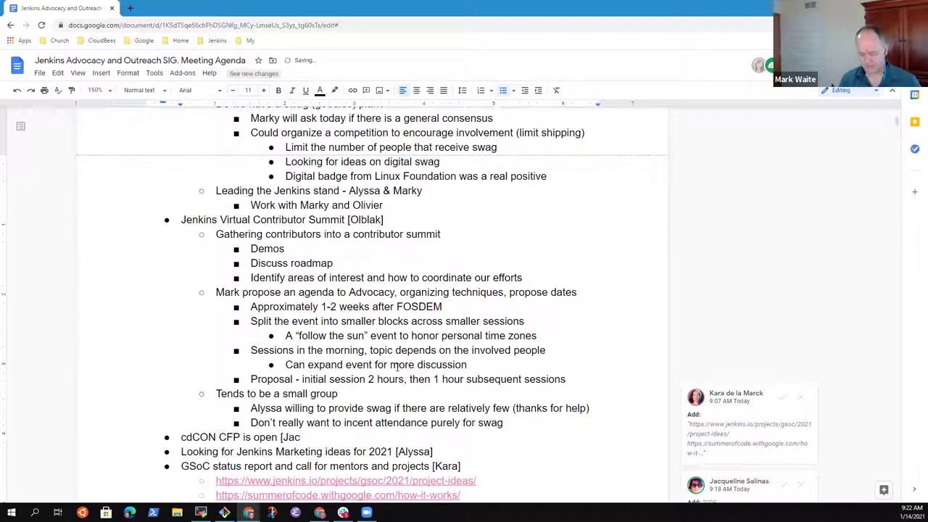
text(i])
Step: Add a second-level bullet under the cdCON CFP topic reading "Looking for speakers from Jenkins and Jenkins X"
key(Return)
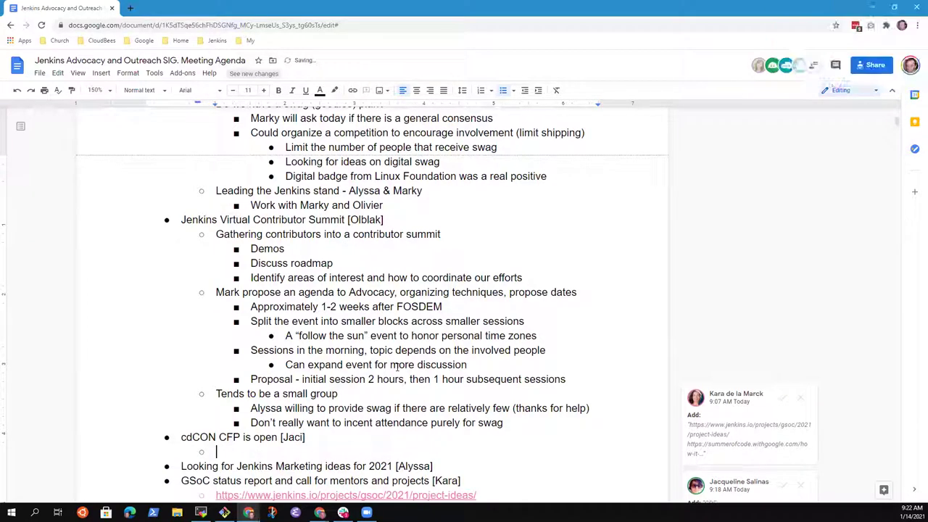
key(Tab)
scroll(433, 366, down, 3)
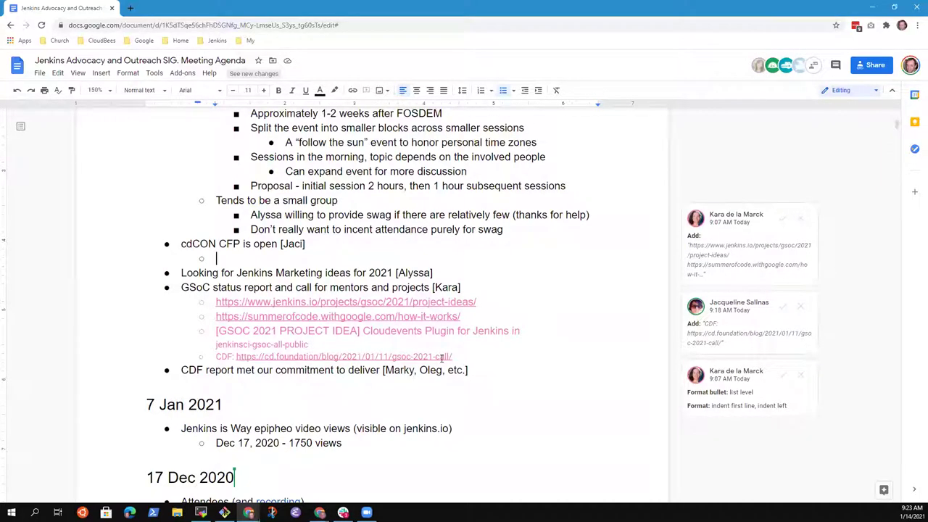
text(Looking for speakers from Jenkins and Jenkins C)
key(BackSpace)
text(X)
Step: Add a nested bullet under the speakers note reading "Spread the word that the CFP is open, ready to hear from you"
key(Return)
key(Tab)
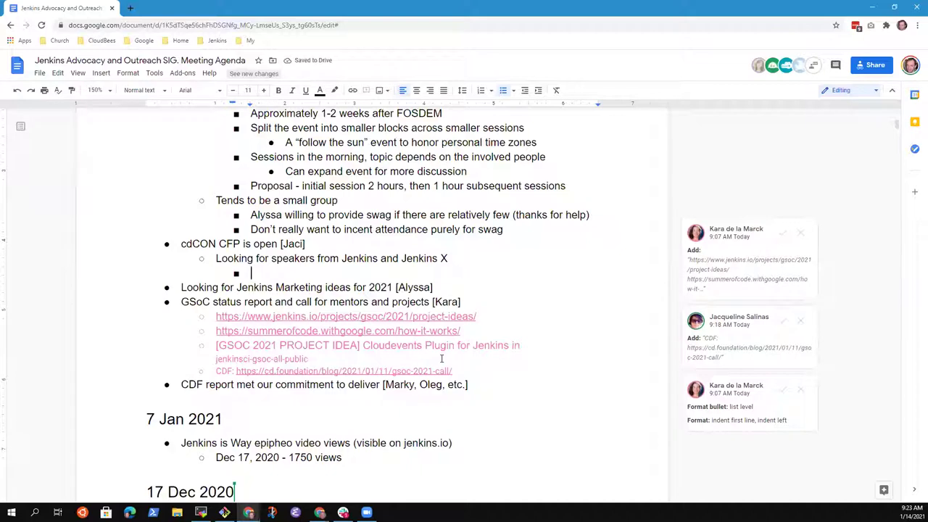
text(Spread the word )
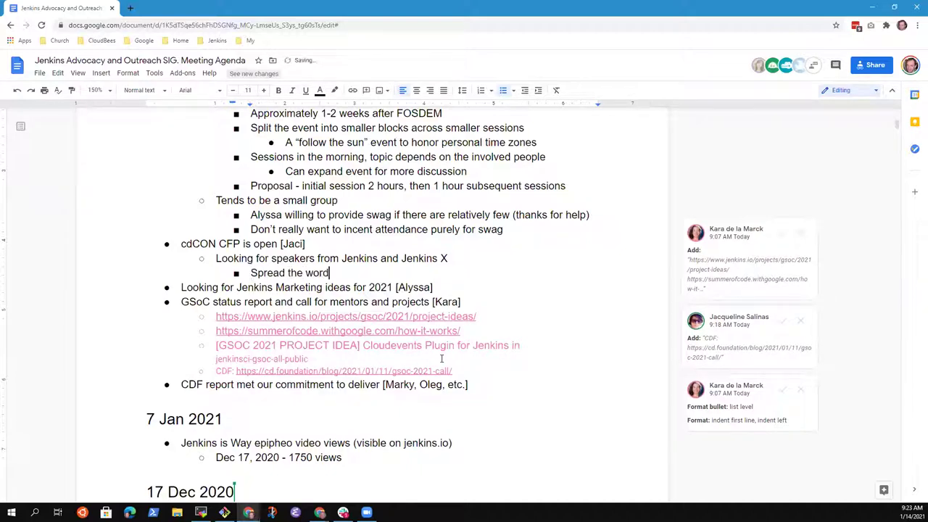
text(that the CFP is ope)
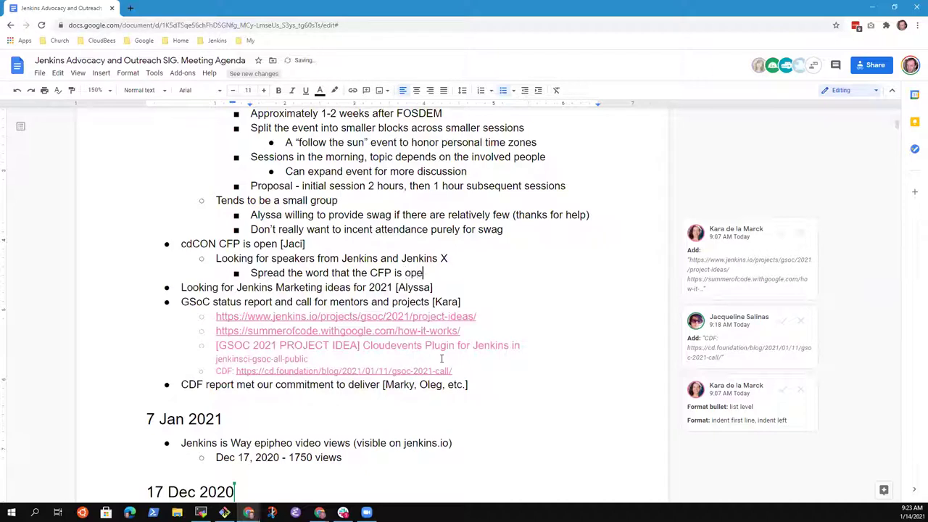
text(n, ready to he)
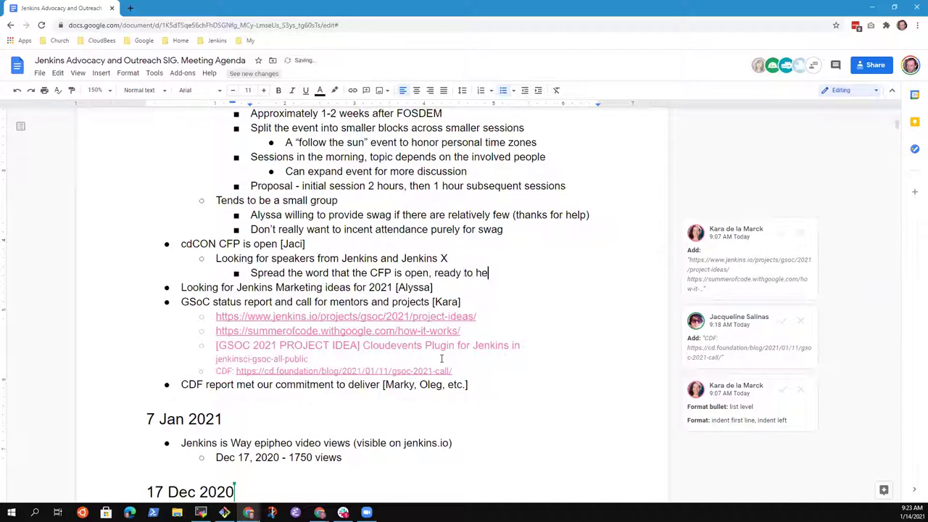
text(ar from you)
Step: Add another nested bullet under the speakers note reading "Volunteers needed to review the submissions to the tracks"
key(Return)
text(Volunteers)
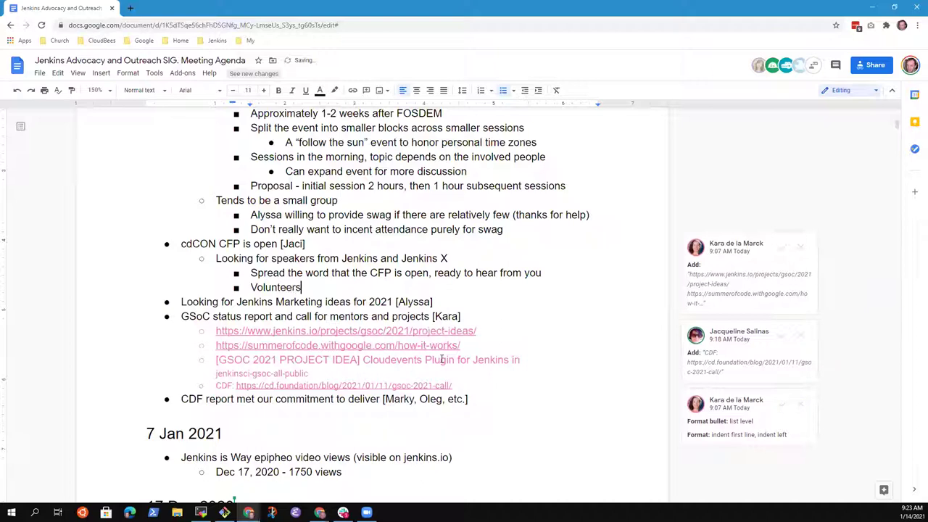
text( to review the submissions)
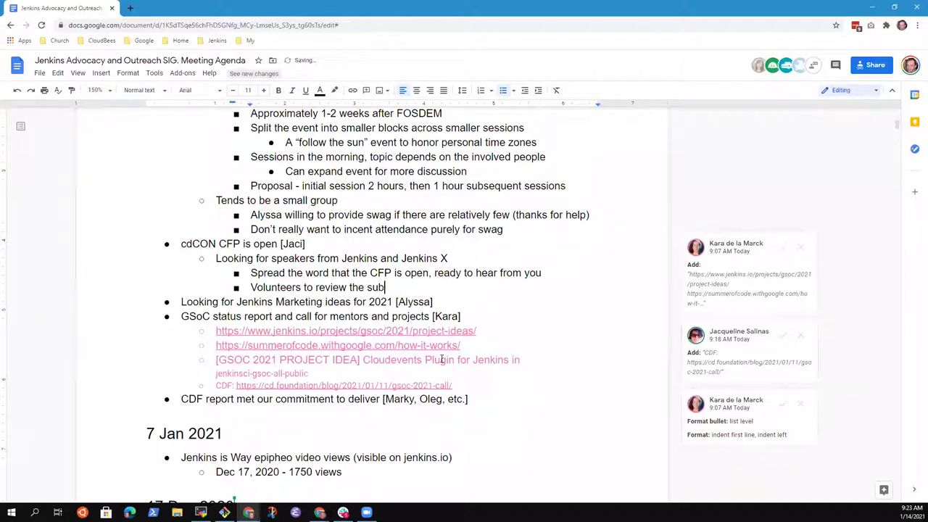
key(ctrl+Left)
key(ctrl+Left)
key(ctrl+Left)
key(ctrl+Left)
text(needed )
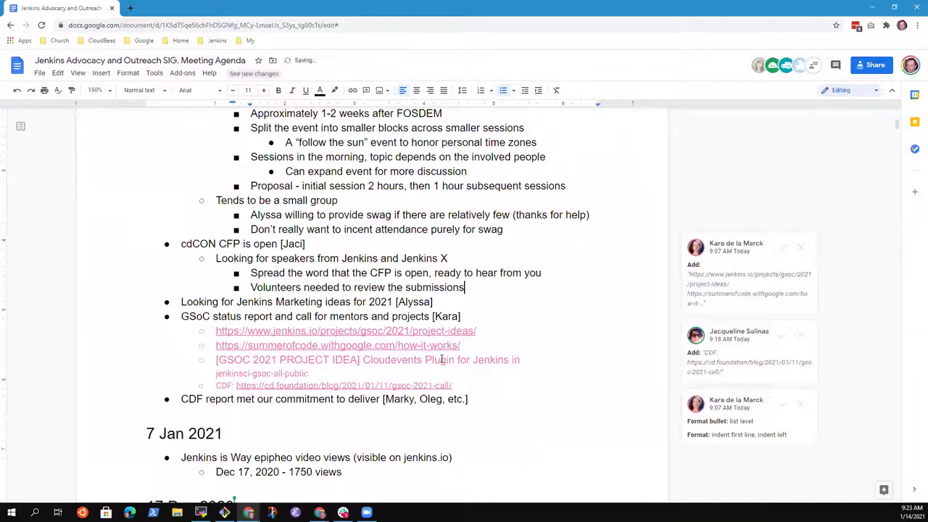
text( to the tracks)
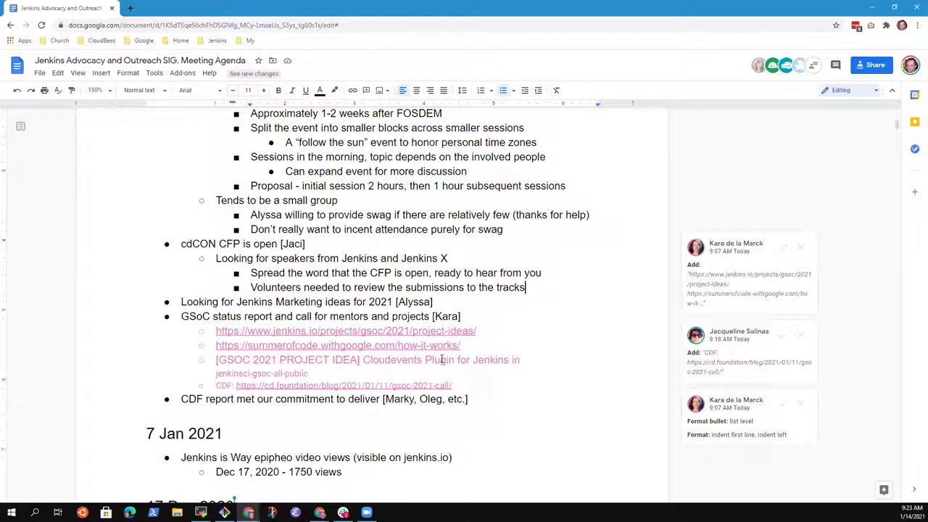
Step: Add a second-level bullet under the cdCON CFP topic reading "Free this year, registration is already open"
key(Return)
key(shift+Tab)
text(Free th)
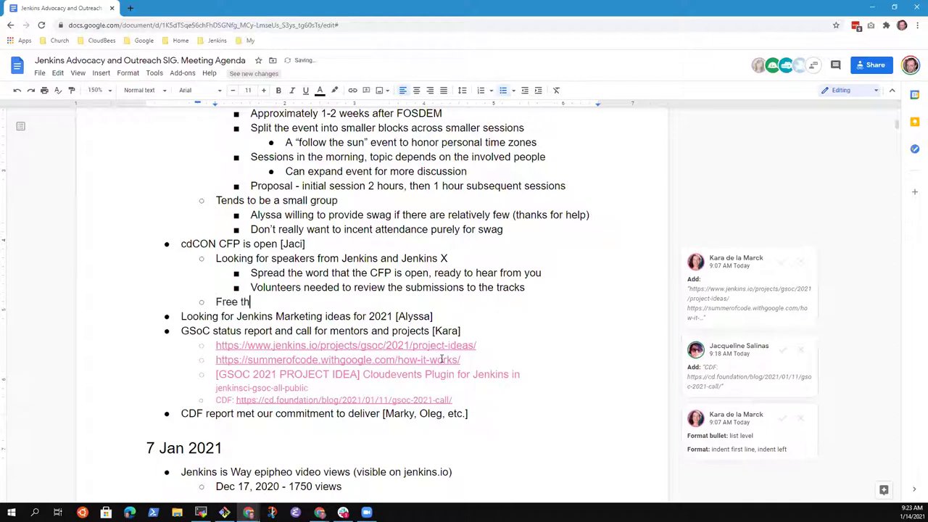
text(is year, registration is a)
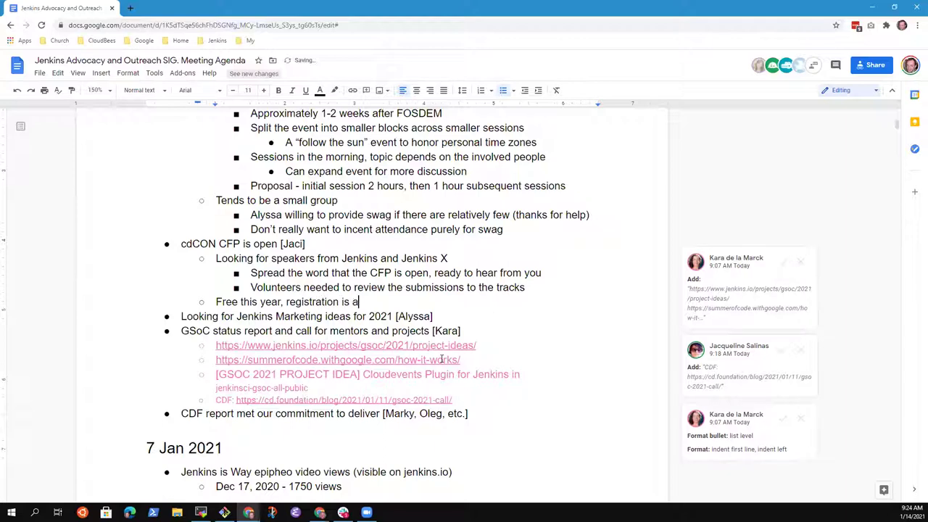
text(lready open)
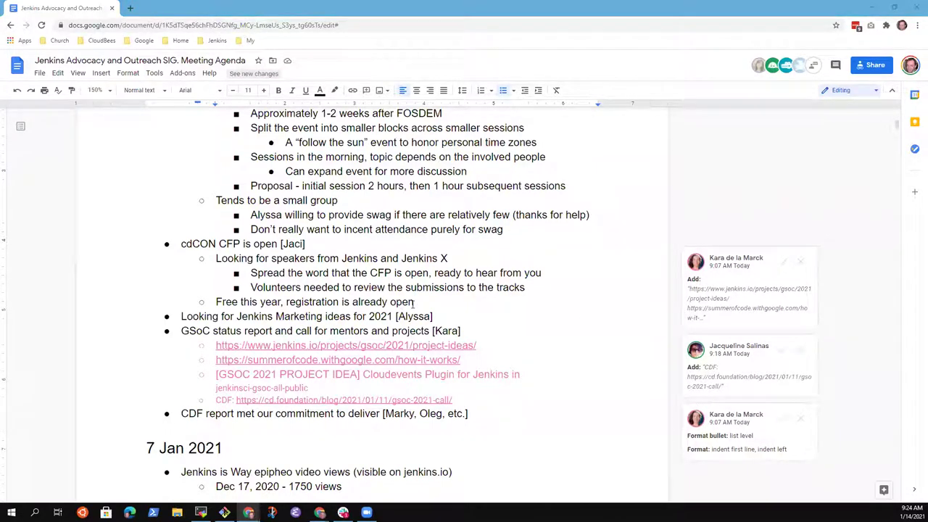
Step: Start a new second-level bullet below the free registration note under the cdCON CFP topic
click(459, 299)
key(Up)
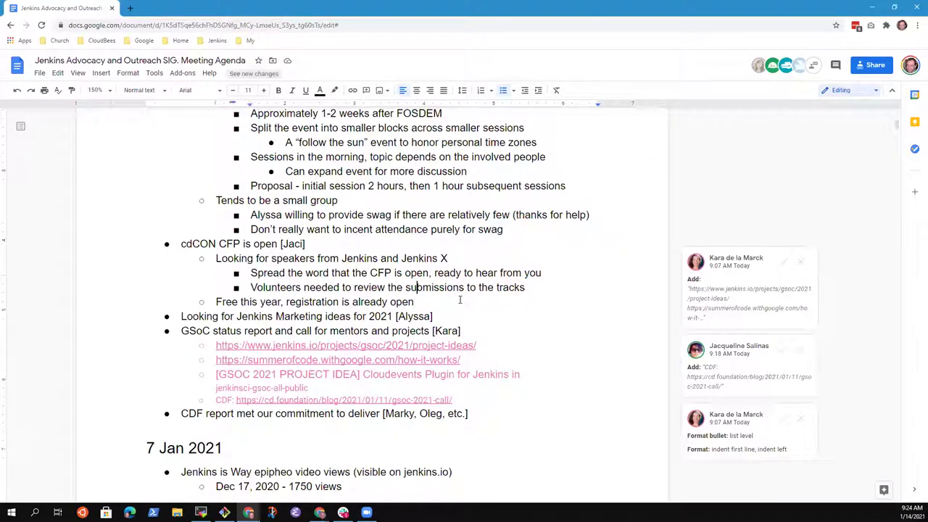
key(End)
key(Down)
key(Return)
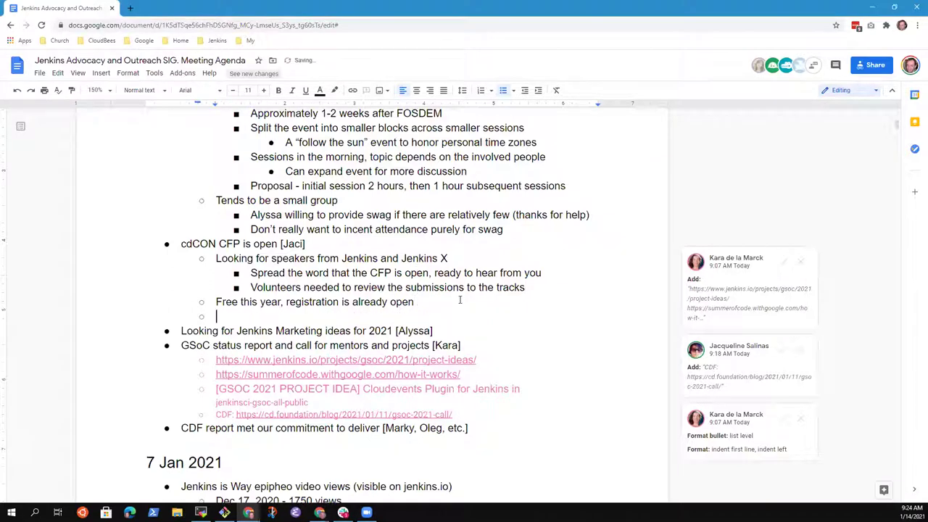
Step: Draft the new bullet with the presenter's first name and "send announcement to the Jenkins users mailing list and"
text(Jaci send announcement to the)
key(BackSpace)
key(BackSpace)
key(BackSpace)
text(the Jenkins users mailing list and)
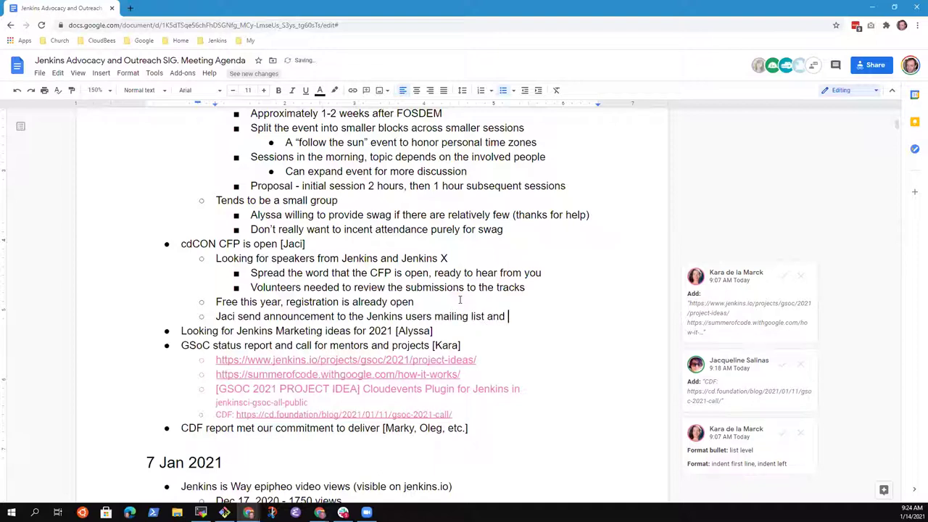
Step: Replace the bullet's text with the responsible person's first name followed by "send to dev list and users list"
key(shift+Home)
text(Alys)
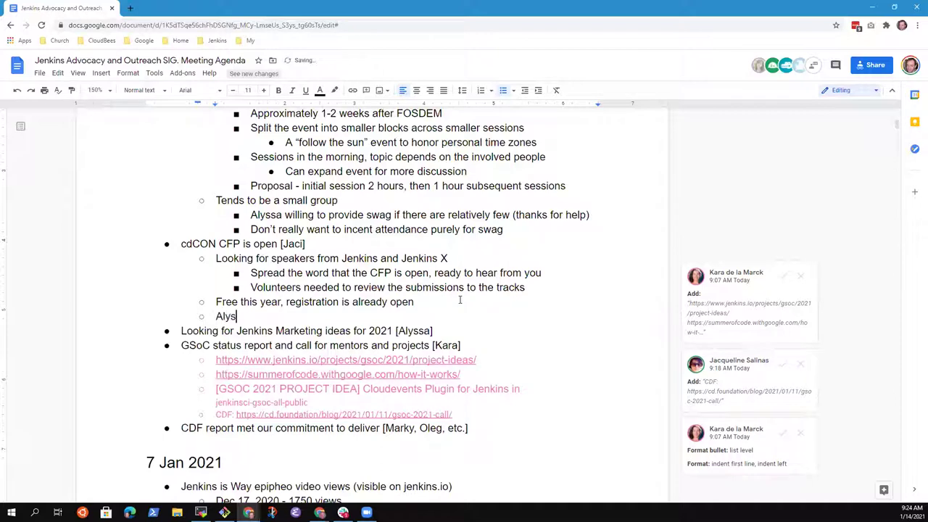
text(sa send to dev list and )
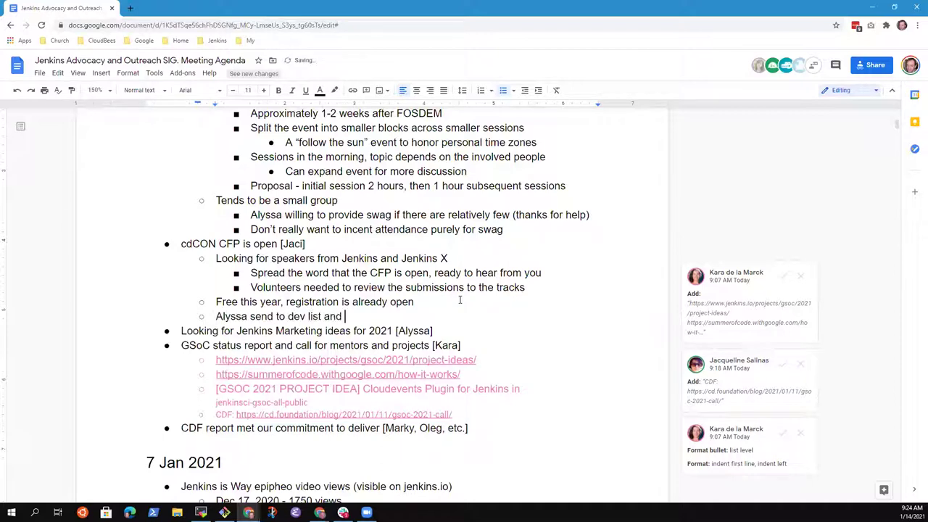
text(users list)
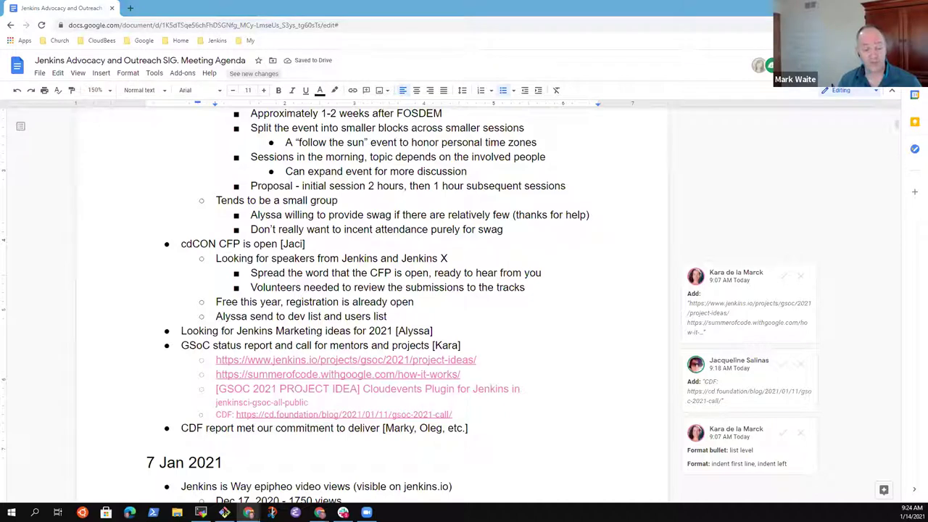
click(397, 314)
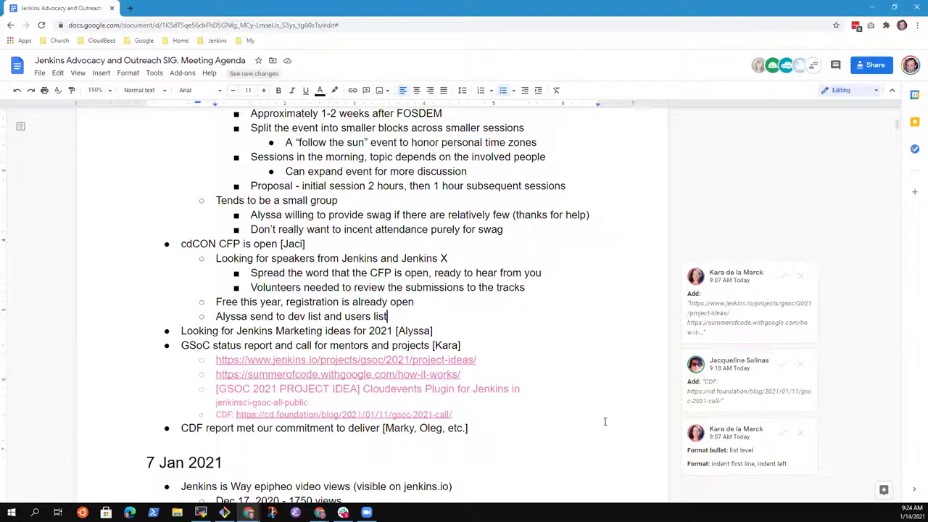
Step: Highlight the "cdCON CFP is open" topic line above its notes
key(Down)
key(End)
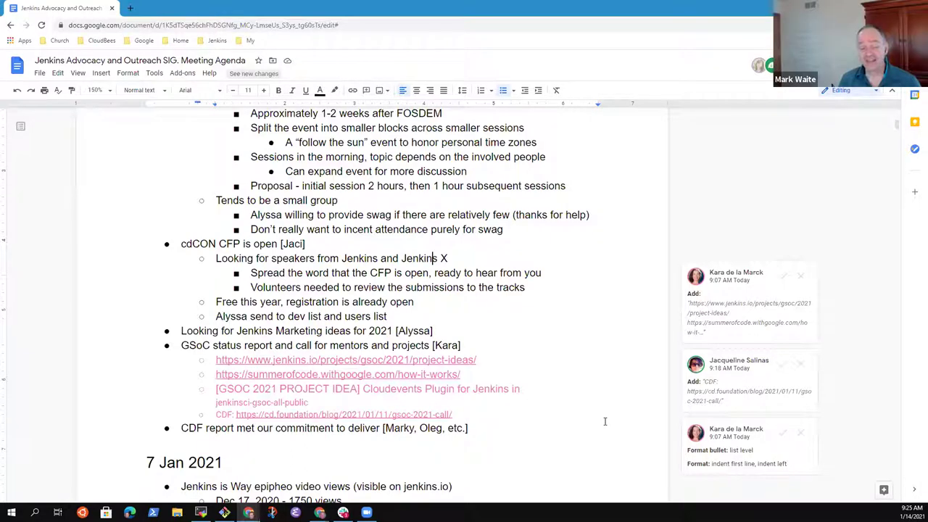
key(Up)
key(Up)
key(Up)
key(Up)
key(Up)
key(Home)
key(shift+End)
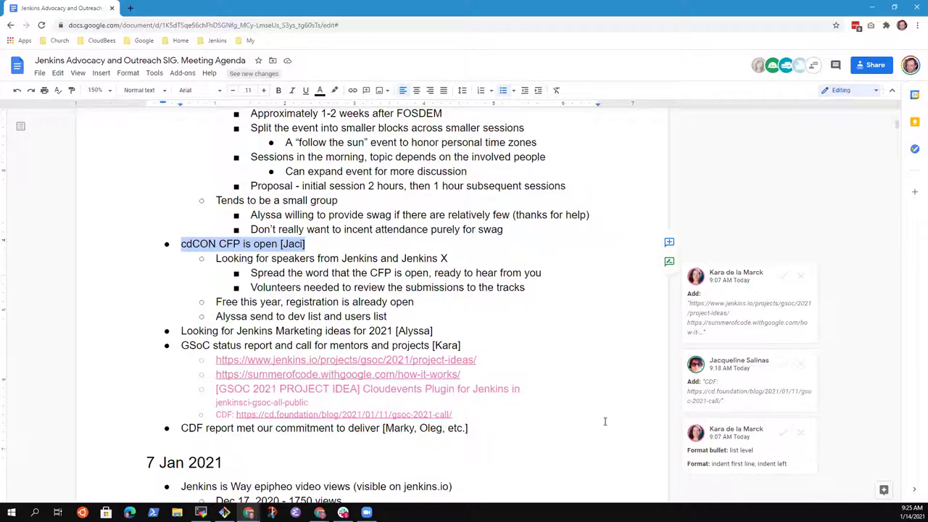
Step: Add the second-level bullet "Encourage diversity in many ways" at the end of the cdCON CFP topic's notes
key(Down)
key(Down)
key(Down)
key(Down)
key(Down)
key(End)
key(Return)
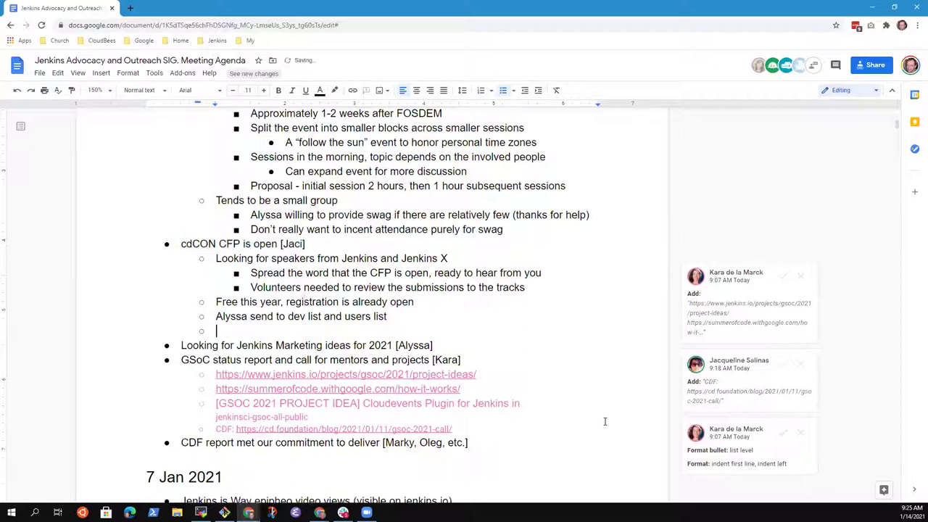
text(Encourage )
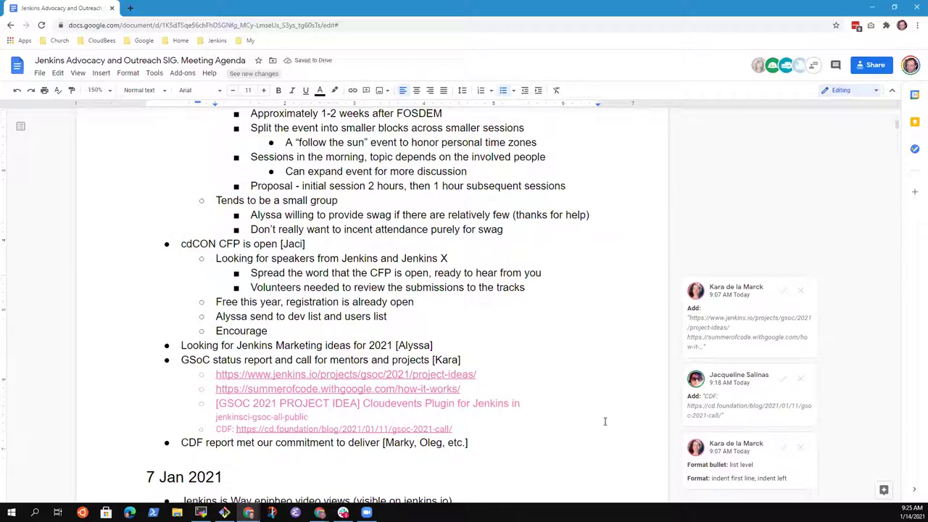
text(diversity in)
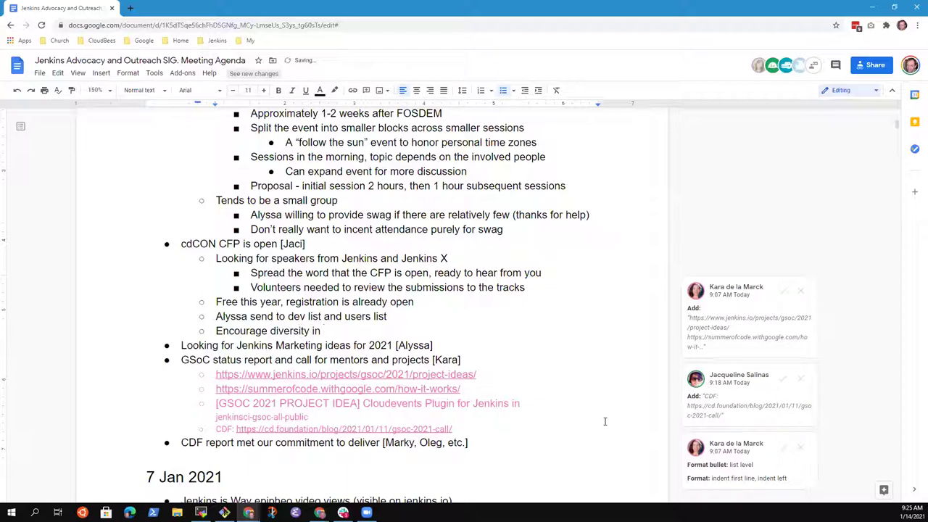
text(every way)
key(BackSpace)
key(BackSpace)
key(BackSpace)
key(BackSpace)
key(BackSpace)
key(BackSpace)
key(BackSpace)
key(BackSpace)
key(BackSpace)
key(BackSpace)
key(BackSpace)
key(BackSpace)
text(in many ways)
Step: Add the second-level bullet "CloudBees has provided some marketing budget for Jenkins this year" under the Jenkins Marketing ideas topic
key(Down)
key(End)
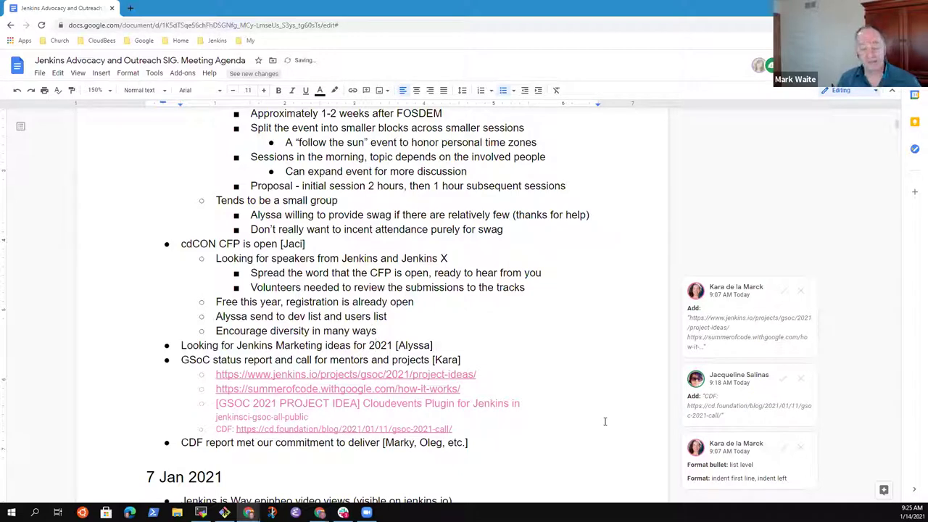
key(shift+Home)
key(End)
key(Return)
key(Tab)
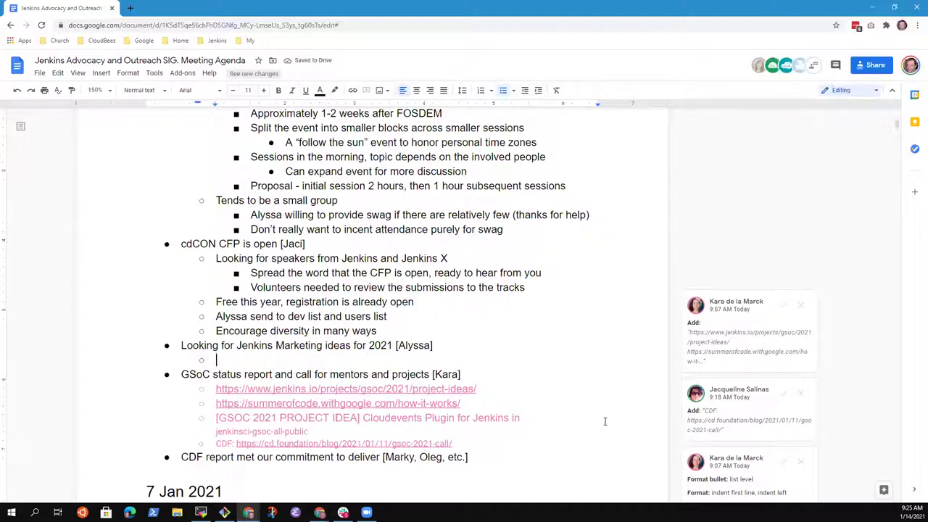
text(CloudBees has )
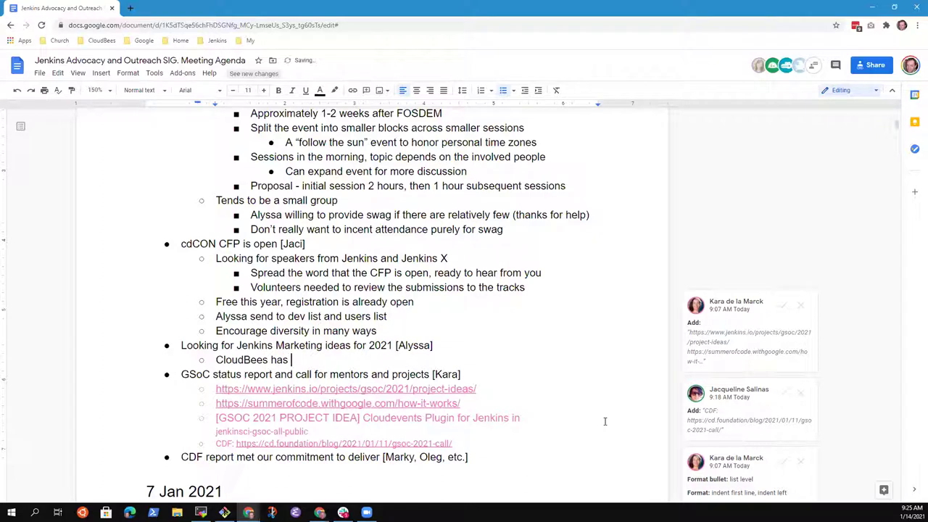
text(provided some market)
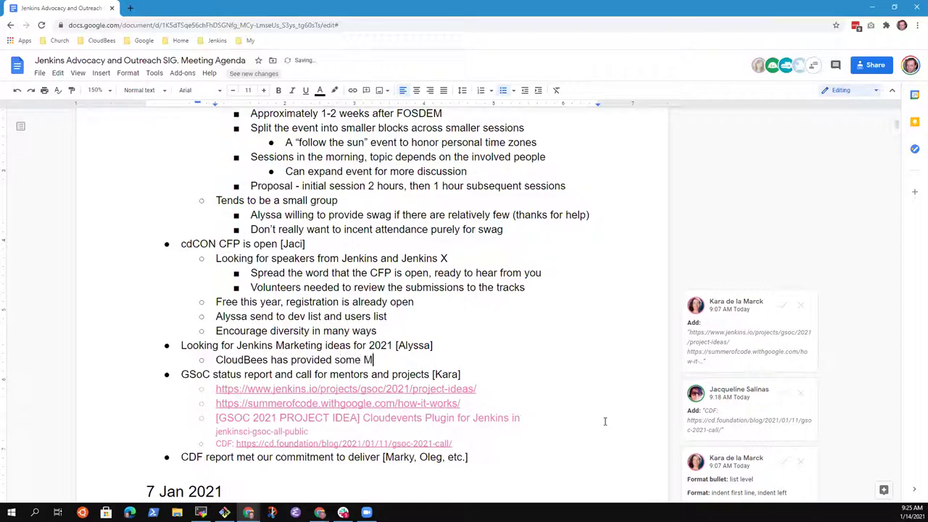
text(ing budget for Jenkins )
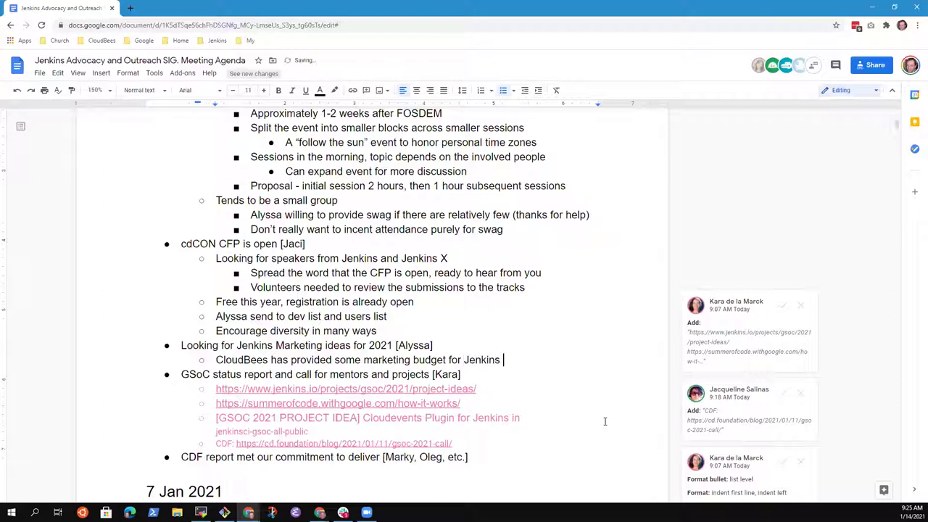
text(this year)
Step: Add the bullet "Discussed ideas earlier this week" with "Jenkins is the Way campaign continues" nested one level below it
key(Return)
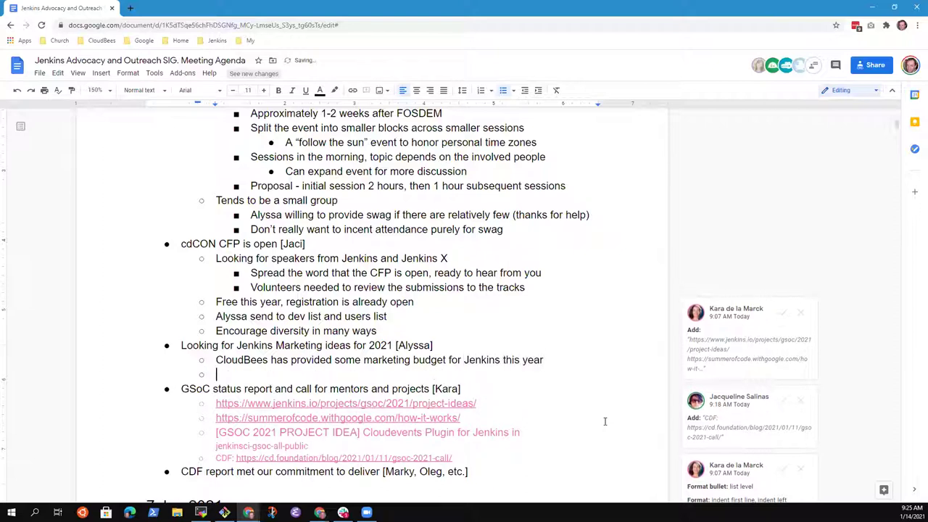
text(Discussed)
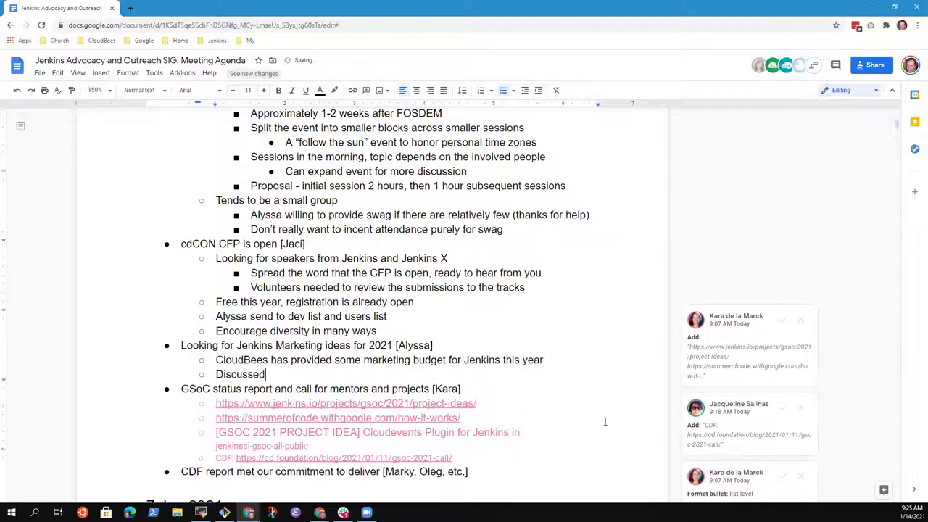
text( ideas earlier this week)
key(Return)
key(Tab)
text(Jenkins )
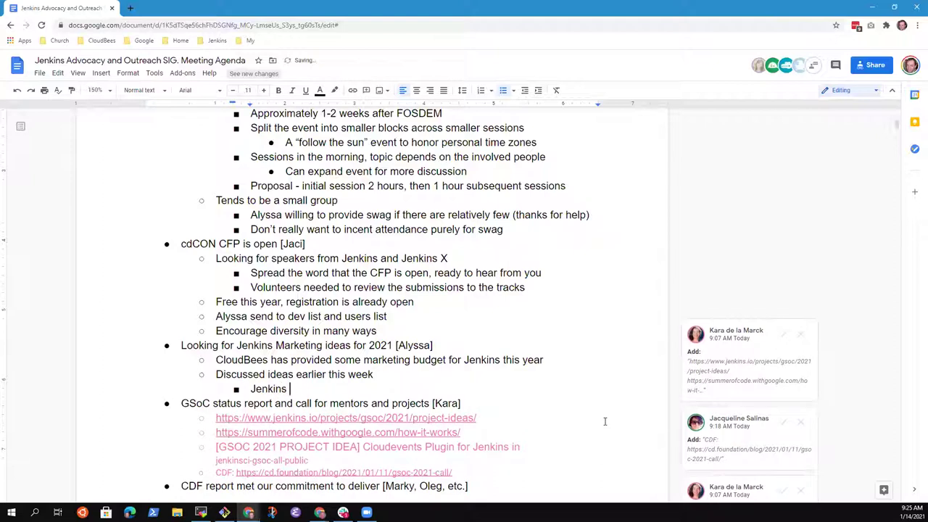
text(is the Way cam)
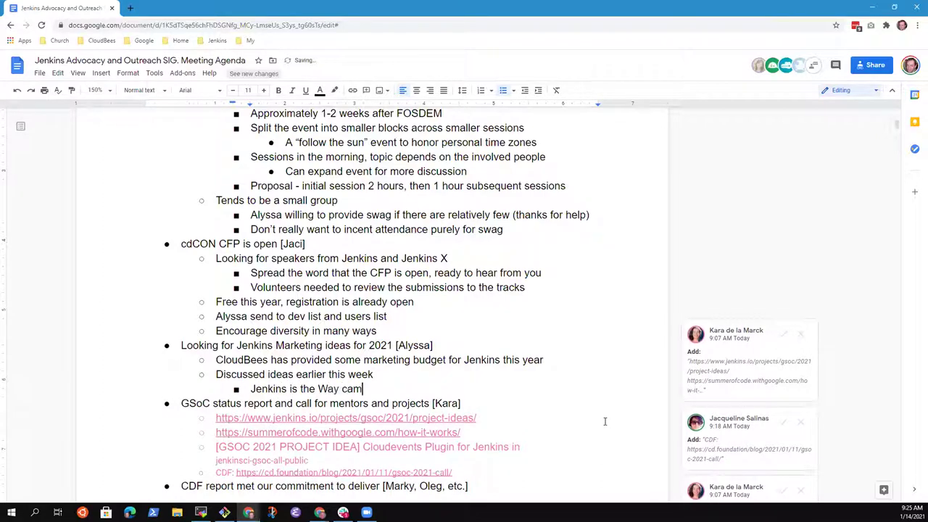
text(paign continues)
Step: List "User stories", "Case studies" and "Testimonial videos" as nested bullets under the Jenkins is the Way campaign note
key(Return)
key(Tab)
text(Case)
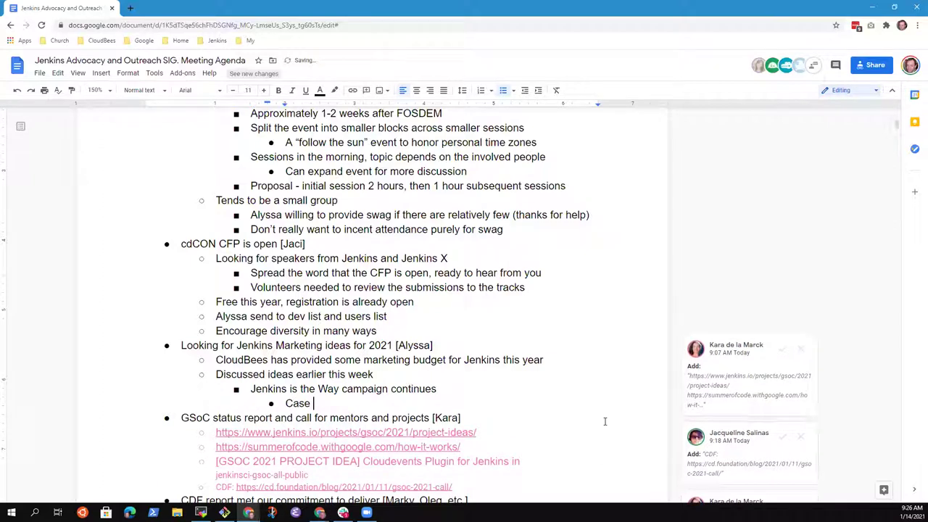
key(ctrl+BackSpace)
text(User store)
key(BackSpace)
key(BackSpace)
text(ries)
key(Return)
text(Case )
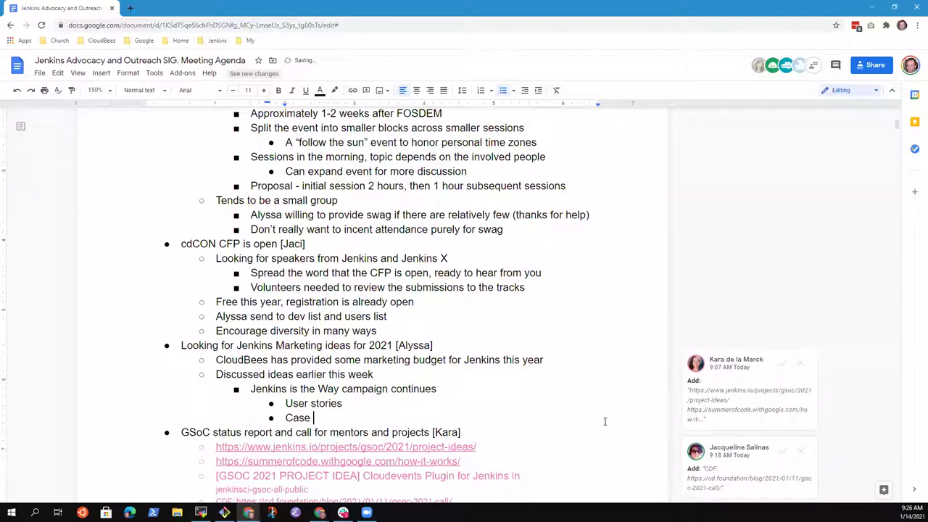
text(studies)
key(Return)
text(Testimon)
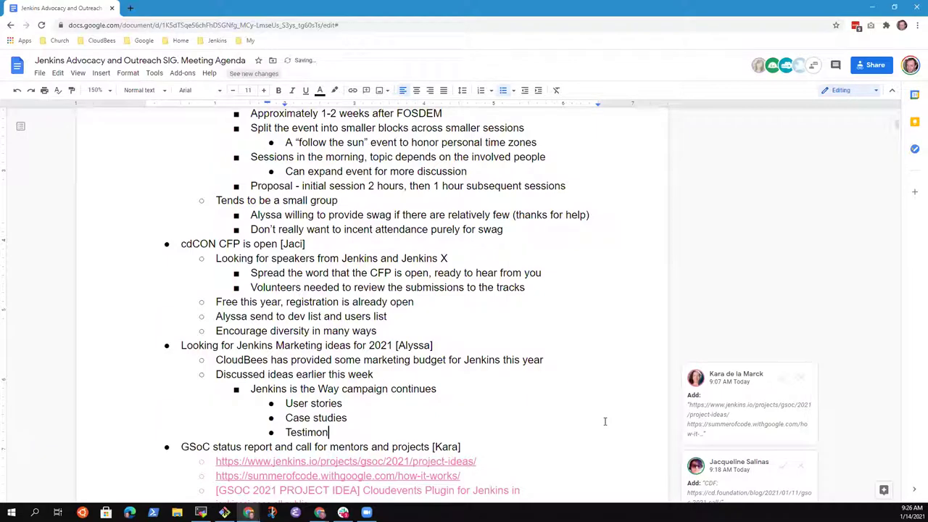
text(iab)
text(l fi)
text(videos)
key(Return)
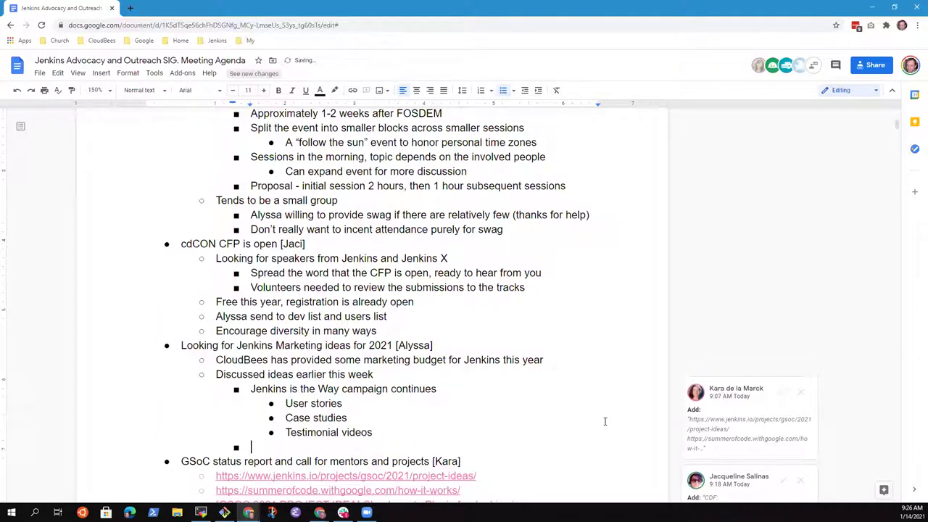
text(Considering )
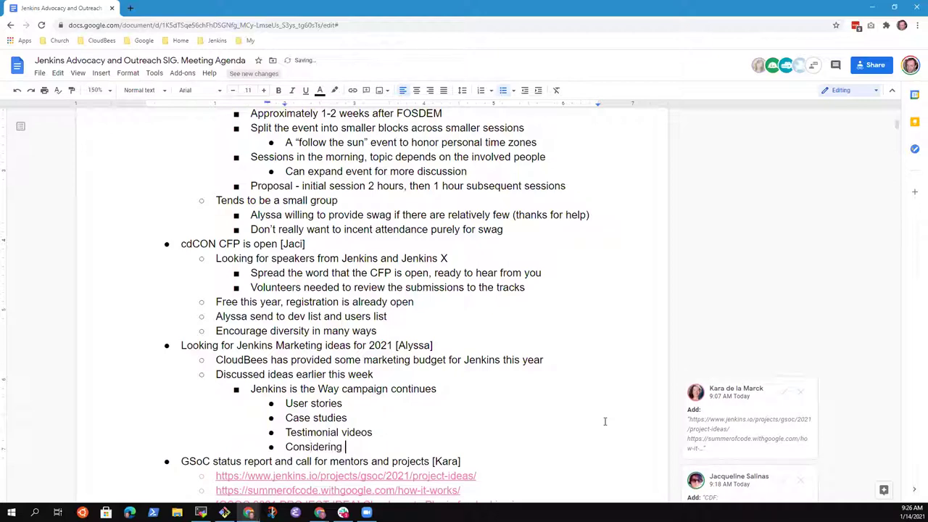
text(targeting)
key(BackSpace)
key(BackSpace)
key(BackSpace)
key(BackSpace)
key(BackSpace)
key(BackSpace)
key(BackSpace)
key(BackSpace)
key(BackSpace)
key(BackSpace)
key(BackSpace)
key(BackSpace)
key(BackSpace)
key(BackSpace)
key(BackSpace)
key(BackSpace)
key(BackSpace)
key(BackSpace)
key(BackSpace)
key(BackSpace)
key(BackSpace)
Step: Add "Looking for stories from projects that use Jenkins" as the bullet below "Testimonial videos"
text(Looking )
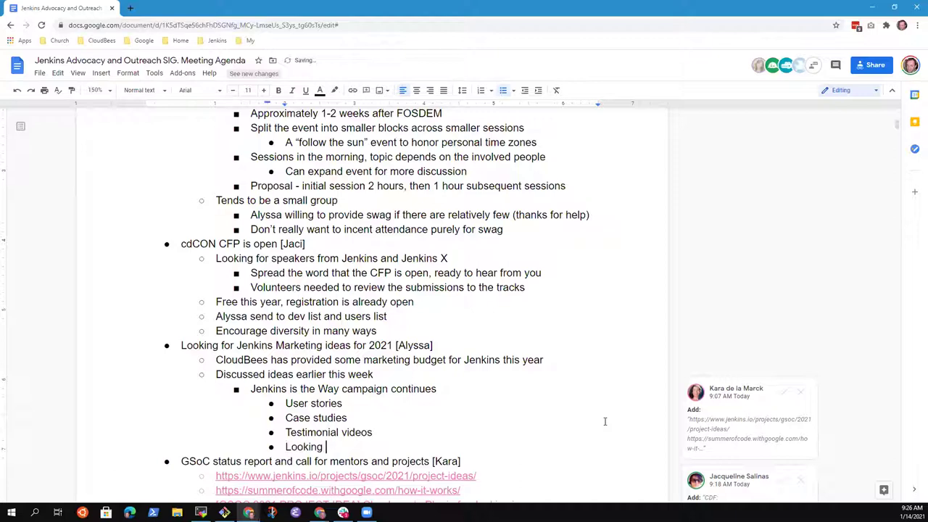
text(for stories form)
key(BackSpace)
key(BackSpace)
key(BackSpace)
key(BackSpace)
key(BackSpace)
key(BackSpace)
text(from large)
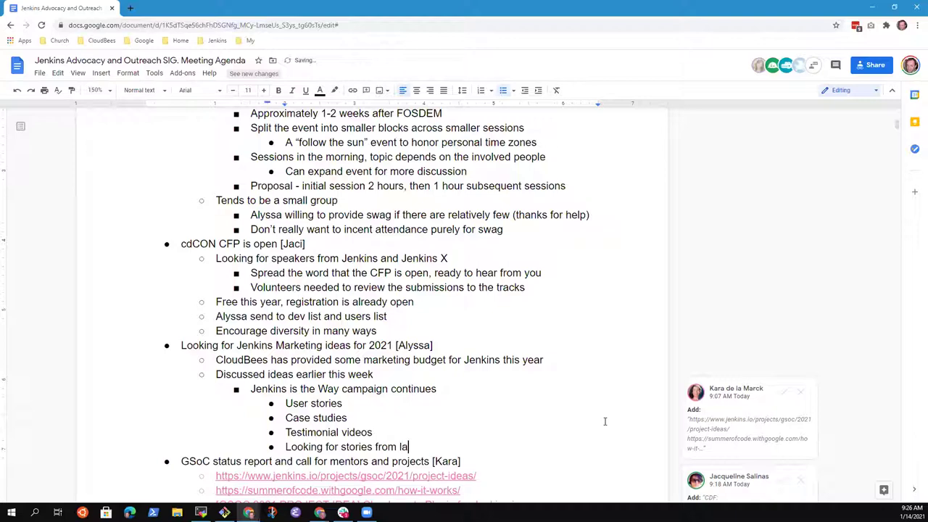
key(BackSpace)
key(BackSpace)
key(BackSpace)
key(BackSpace)
key(BackSpace)
text(projects that use Jenkins)
key(Return)
key(Tab)
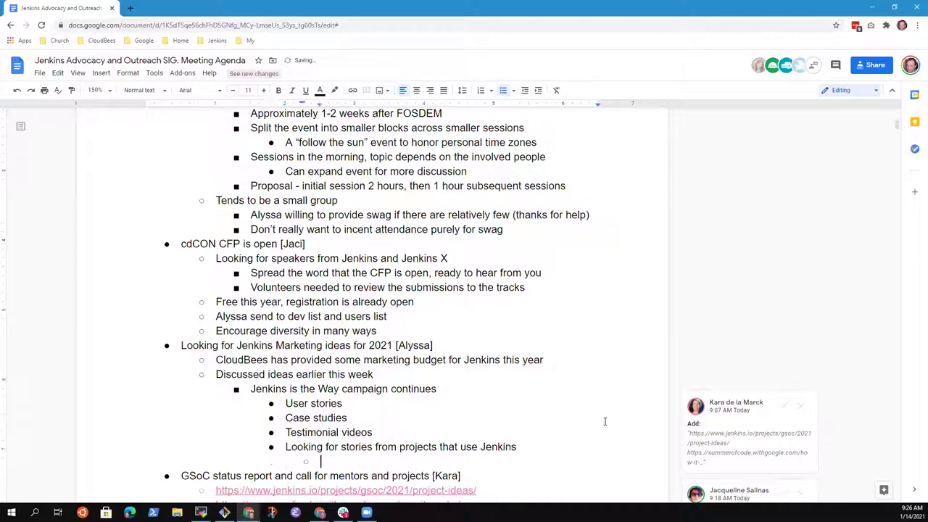
text(FreeBSD)
key(Return)
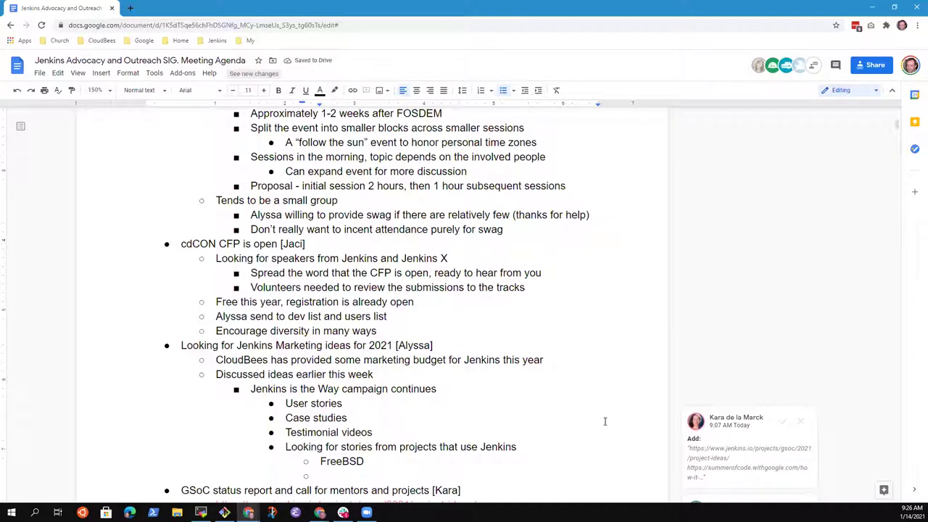
key(BackSpace)
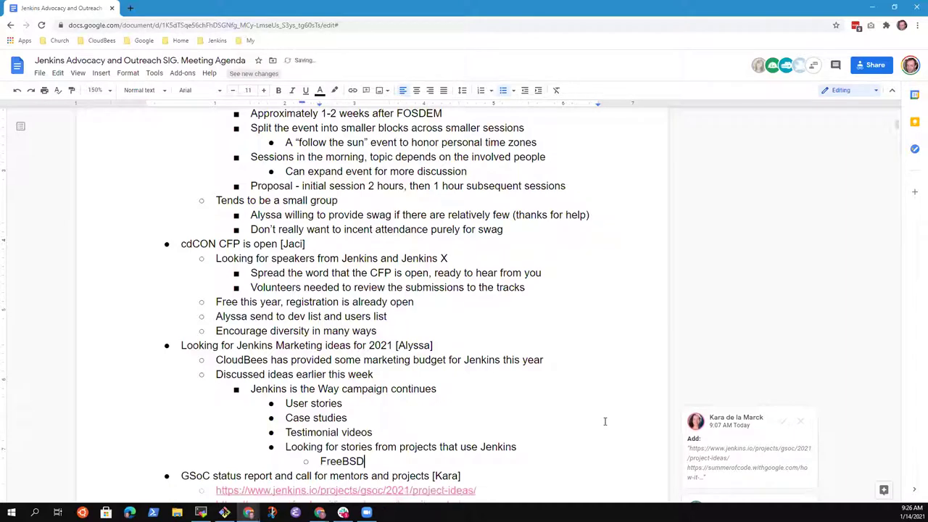
key(ctrl+BackSpace)
key(BackSpace)
key(BackSpace)
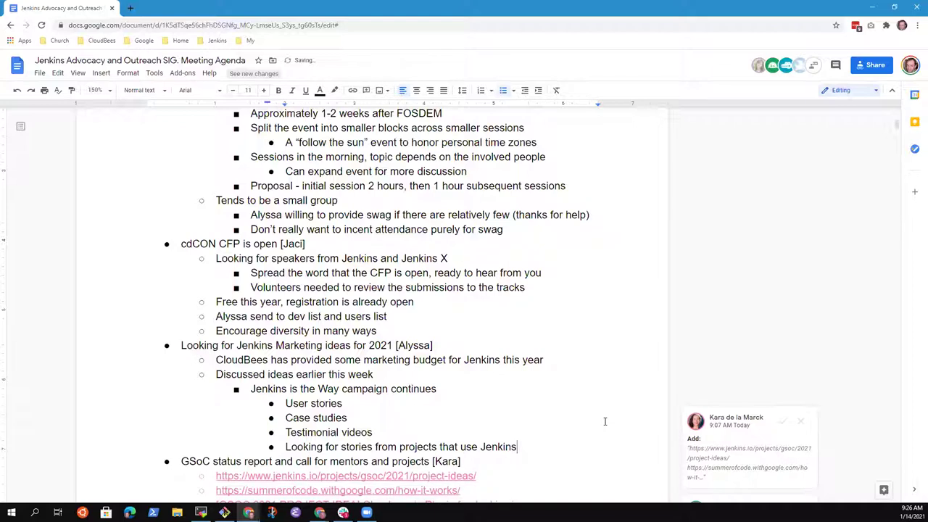
Step: Start a new second-level bullet below the Jenkins is the Way campaign notes
key(Return)
key(shift+Tab)
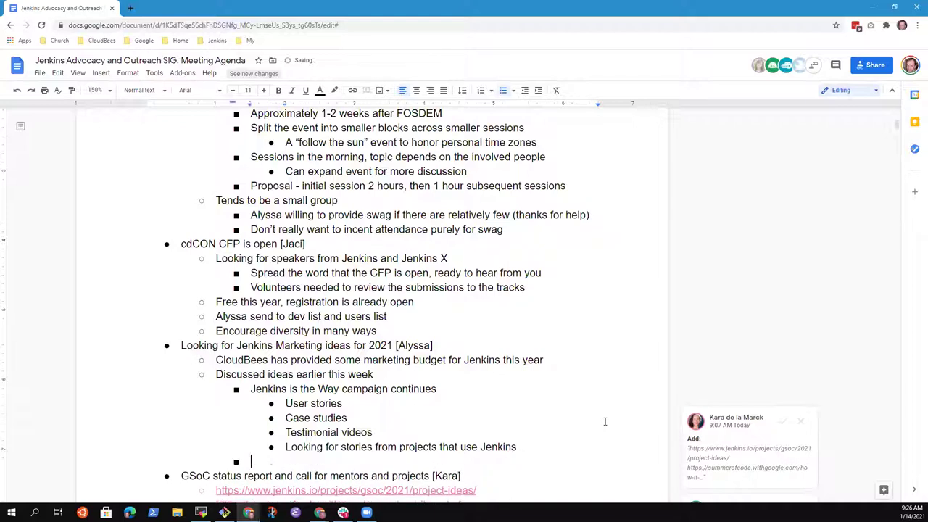
key(shift+Tab)
text(Ways that we)
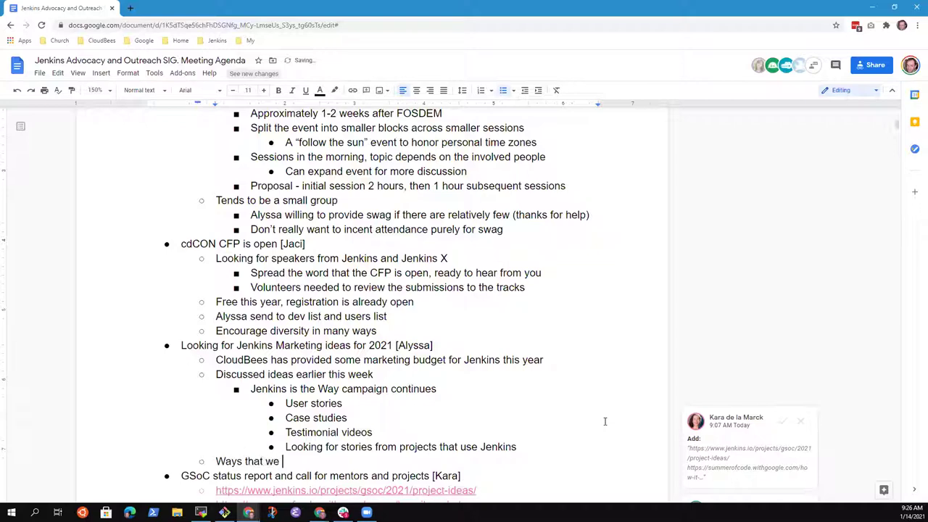
key(shift+Home)
key(BackSpace)
text(Ideas)
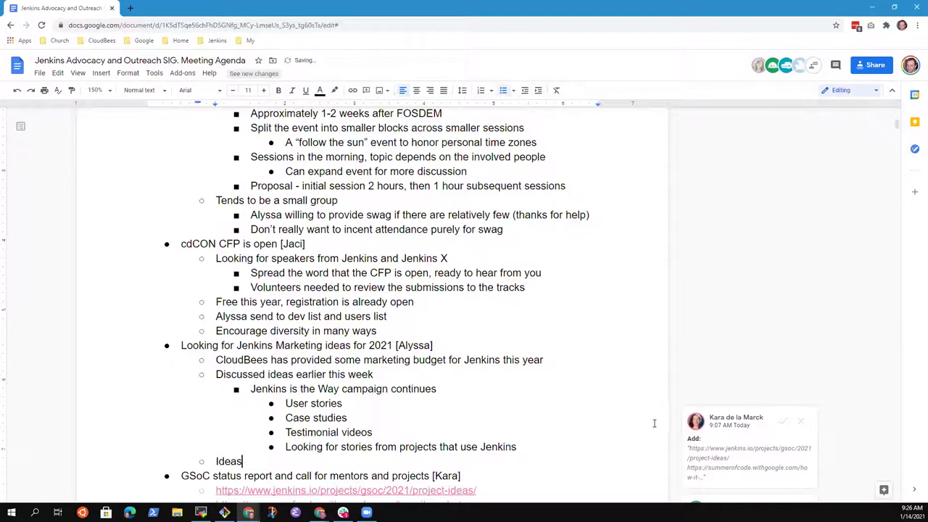
scroll(524, 327, down, 3)
text(of wayd)
key(BackSpace)
text(s to)
key(shift+Home)
key(BackSpace)
Step: Enter "cdCON colocated event dedicated to Jenkins" as the text of the empty second-level bullet
text(cdC)
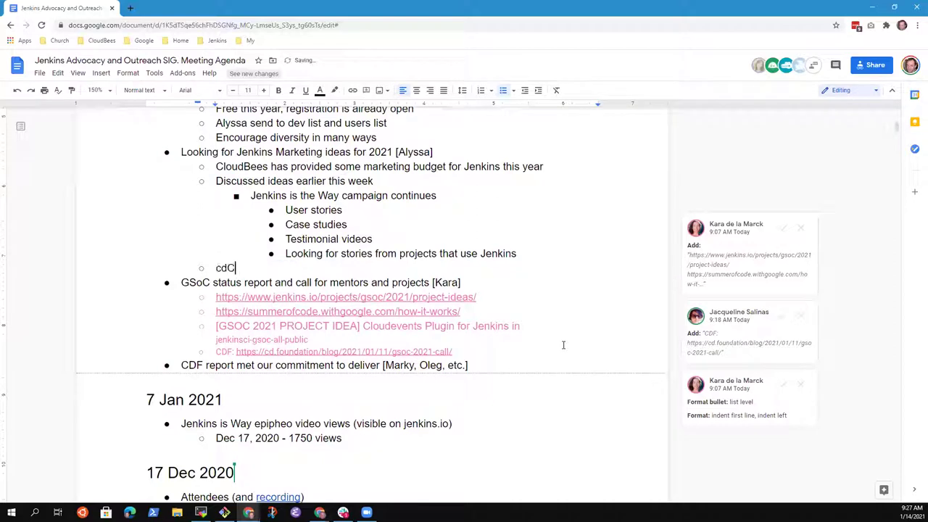
text(ON colocated even)
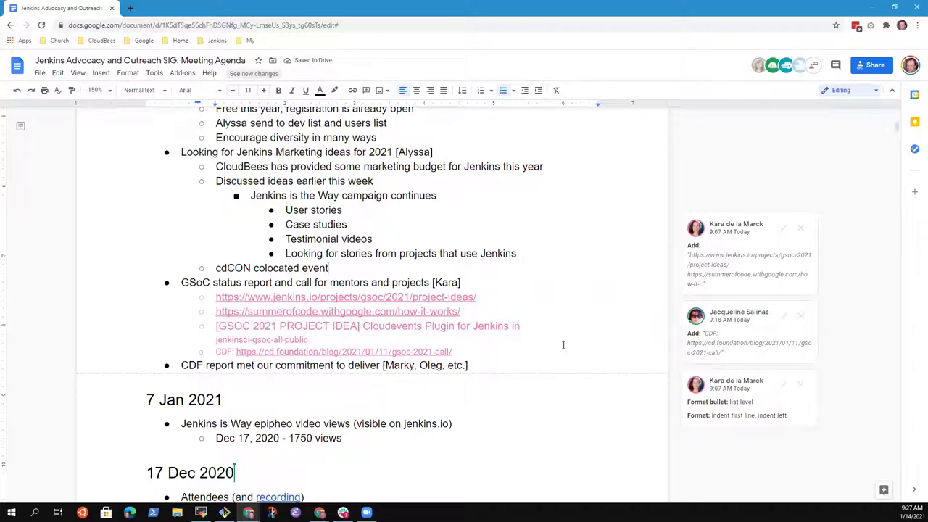
text(t)
text( to)
key(BackSpace)
key(BackSpace)
key(BackSpace)
text(dedicated to Jenkins)
Step: Add the nested bullet "Day prior to the conference that is dedicated to Jenkins" under the cdCON colocated event note
key(Return)
key(Tab)
text(Day prior to )
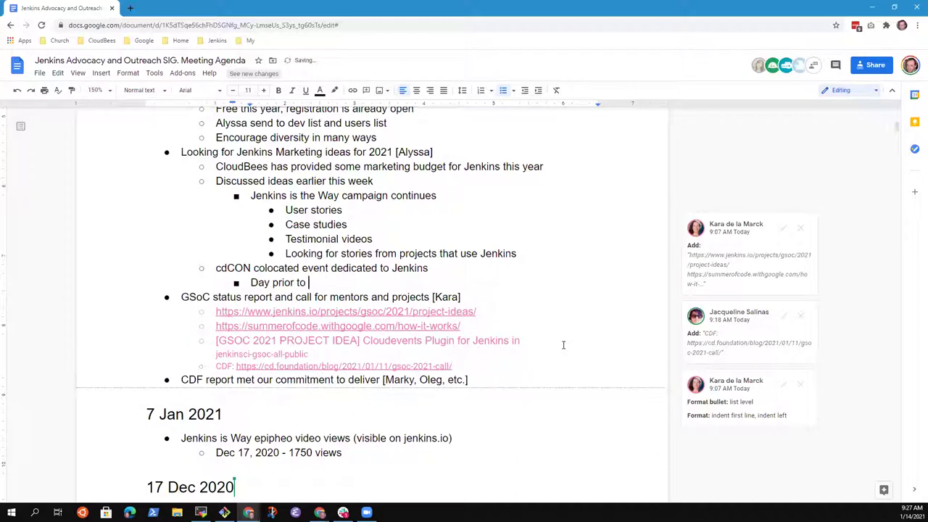
text(the conver)
key(BackSpace)
key(BackSpace)
key(BackSpace)
text(ferenec)
key(BackSpace)
key(BackSpace)
key(BackSpace)
text(nce that is ded)
text(c)
key(BackSpace)
text(icated )
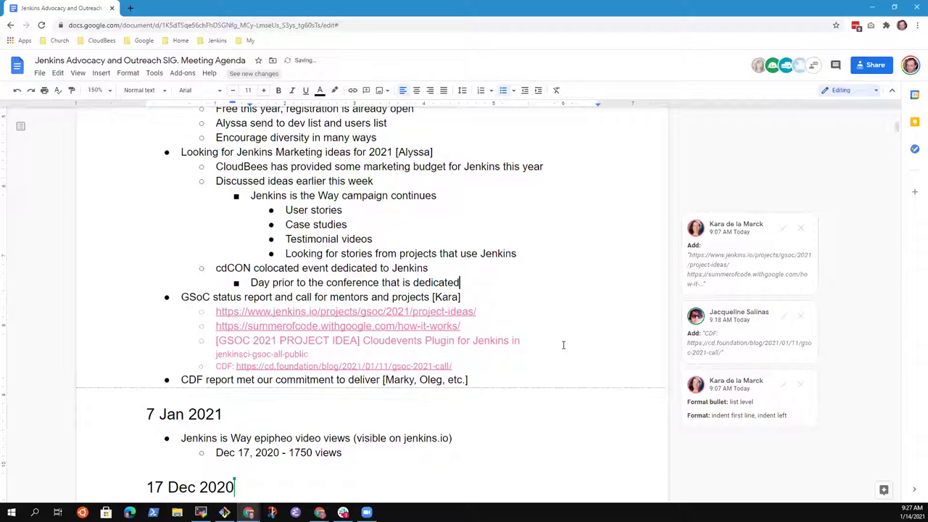
text(to Jenkins)
Step: Add the bullet "Sponsored by CloudBees" below the note about the day prior to the conference
key(Return)
text(Sponsored bny)
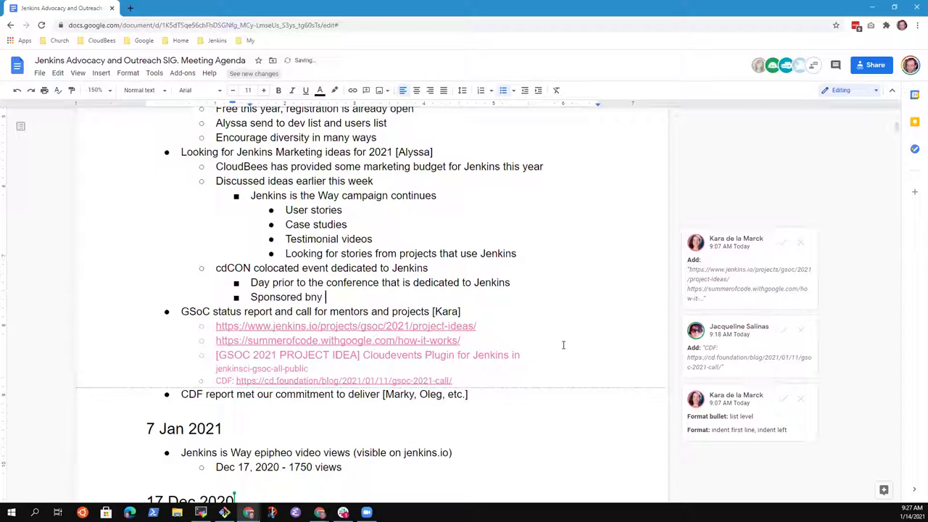
key(BackSpace)
text(CloudBees)
Step: Add the bullet "Can we include CloudBees content? Yes" below the sponsorship note
key(Return)
text(Can we incl)
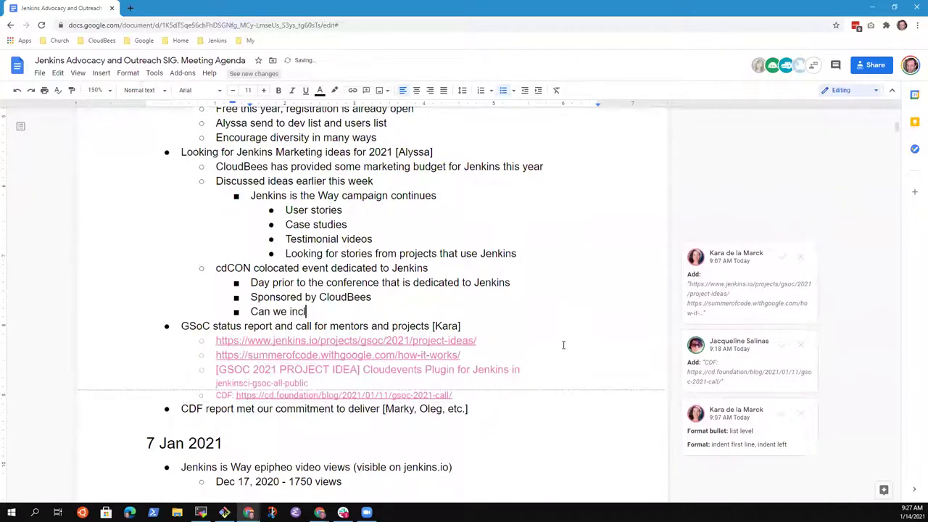
text(ude CloudBees c)
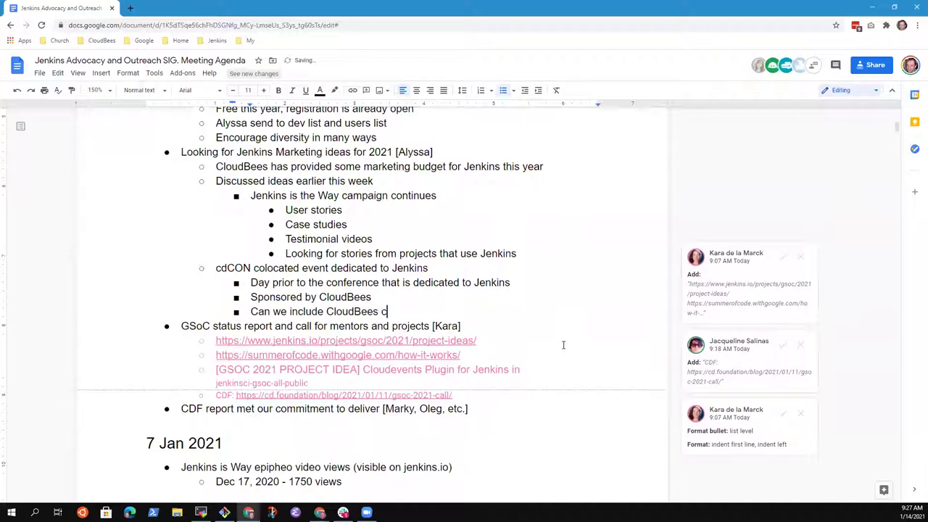
text(ontent)
text(? - )
text(Ues)
key(BackSpace)
key(BackSpace)
text(Yes)
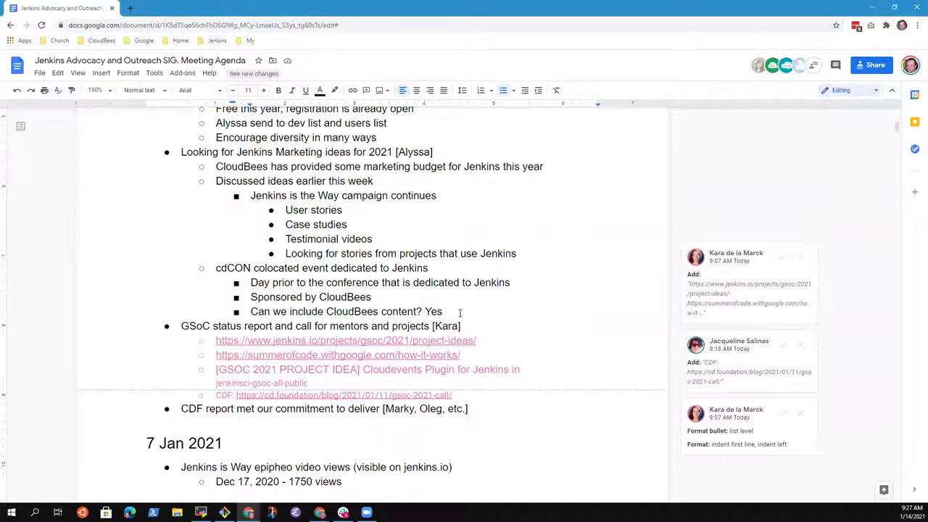
Step: Nest the sponsorship bullet under the day-prior note and reword it as "Can be announced as sponsored by CloudBees"
key(Tab)
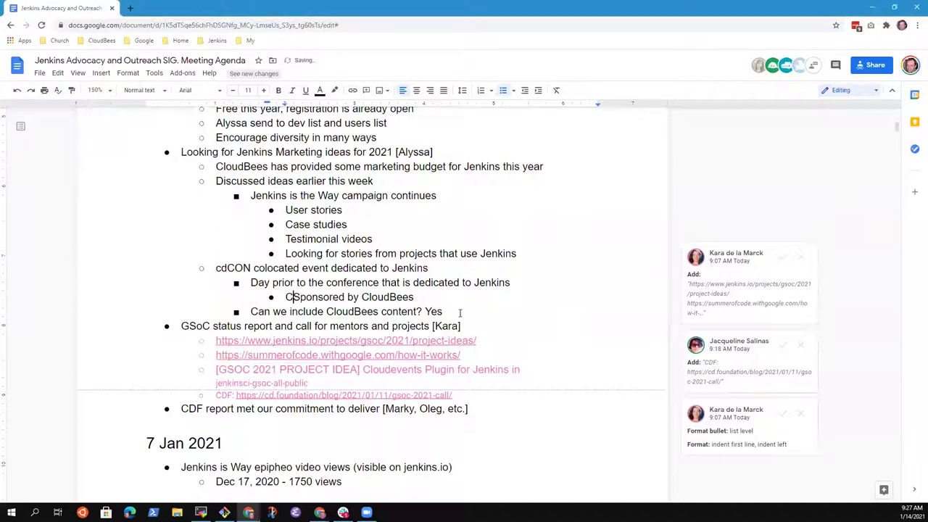
text(Can be)
key(ctrl+shift+Left)
key(ctrl+shift+Left)
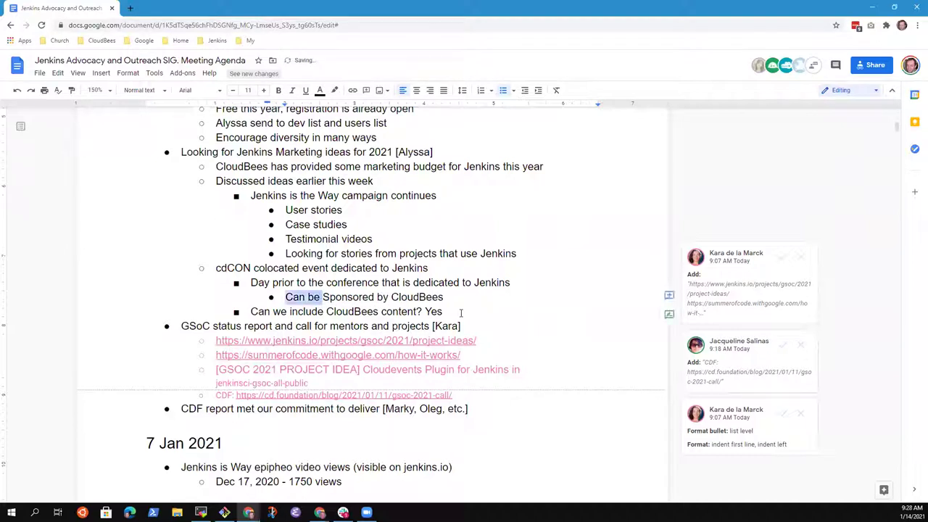
text(Can be announce)
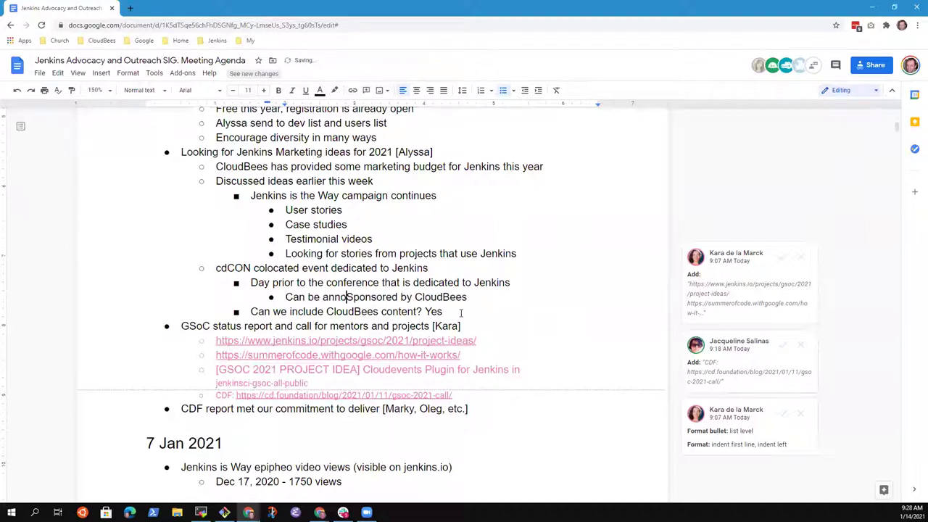
text(d as)
key(Delete)
text(s)
key(Down)
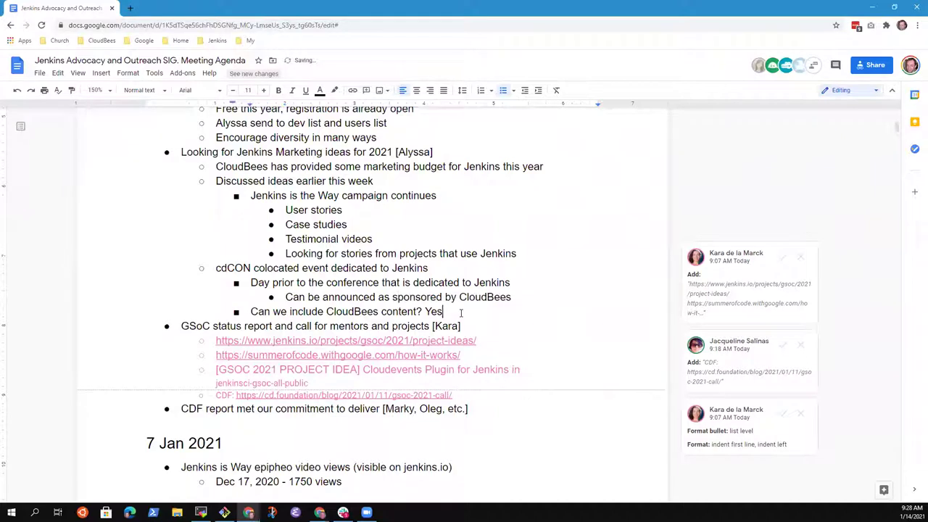
Step: Below the CloudBees content note, add the bullet "Would be in addition to the Diamond sponsorship CloudBees is already doing for cdCON"
key(Return)
text(Would be)
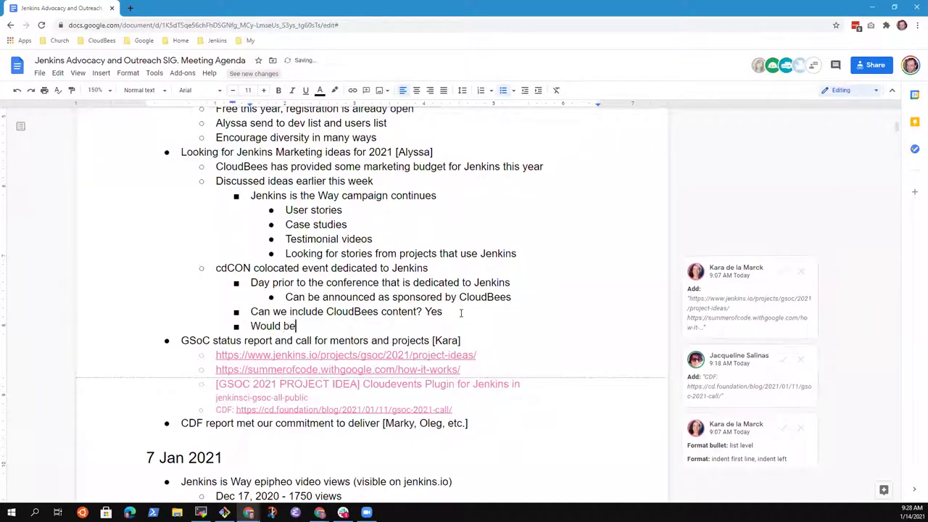
text( in a)
key(BackSpace)
text(in addition to the Dim)
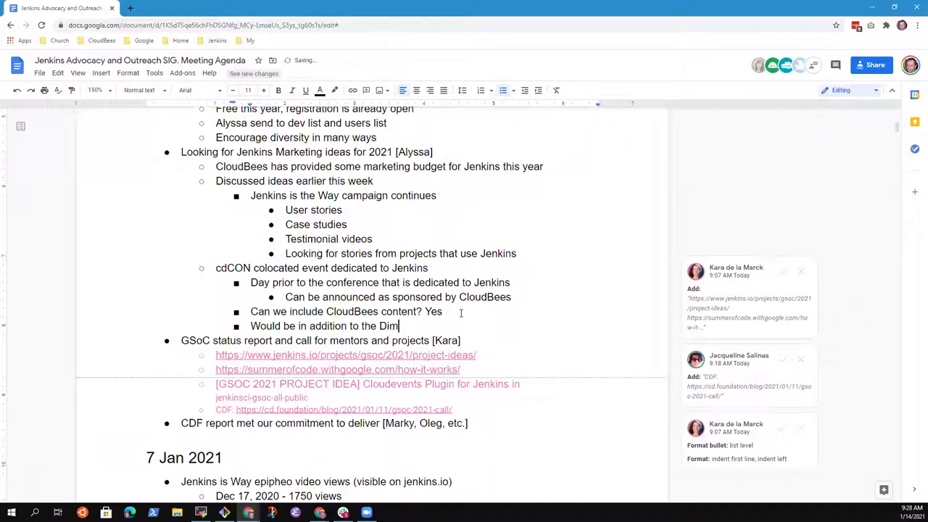
key(BackSpace)
text(amond sponsorshg)
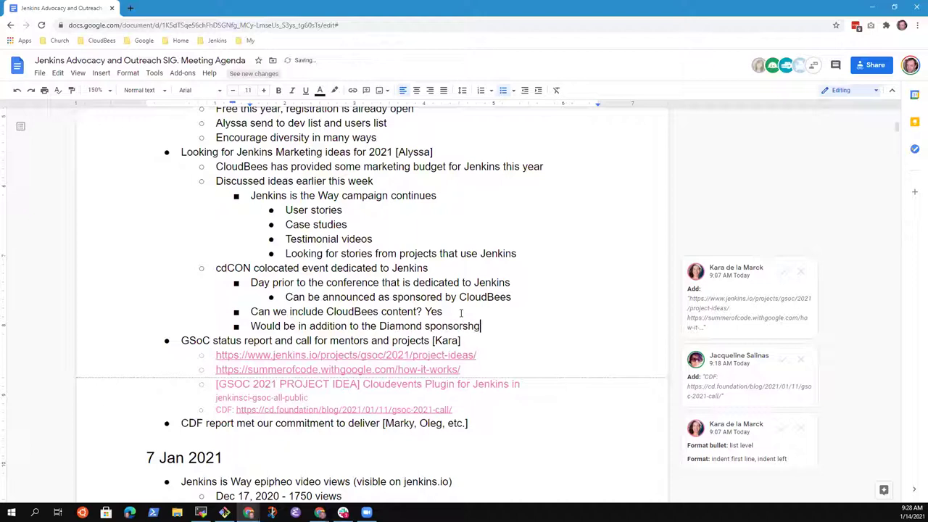
key(BackSpace)
text(ip CloudBees is already )
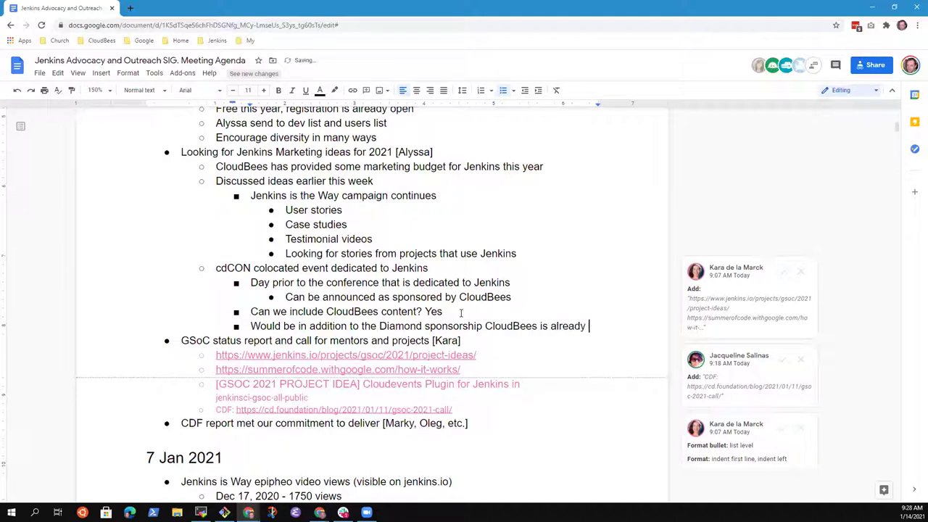
text(doing for cdCON)
Step: Add the bullet "Conference is a single day event" below the Diamond sponsorship note
key(Return)
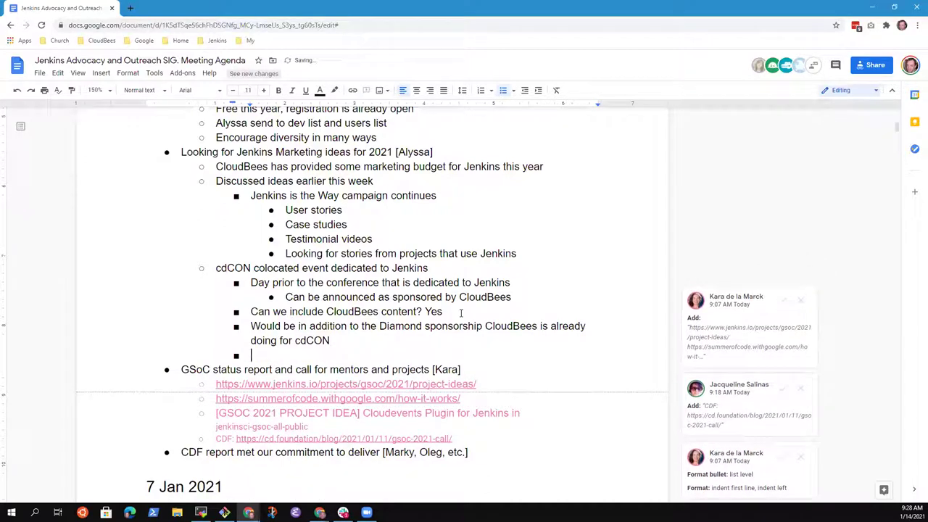
text(Conference is a single daty)
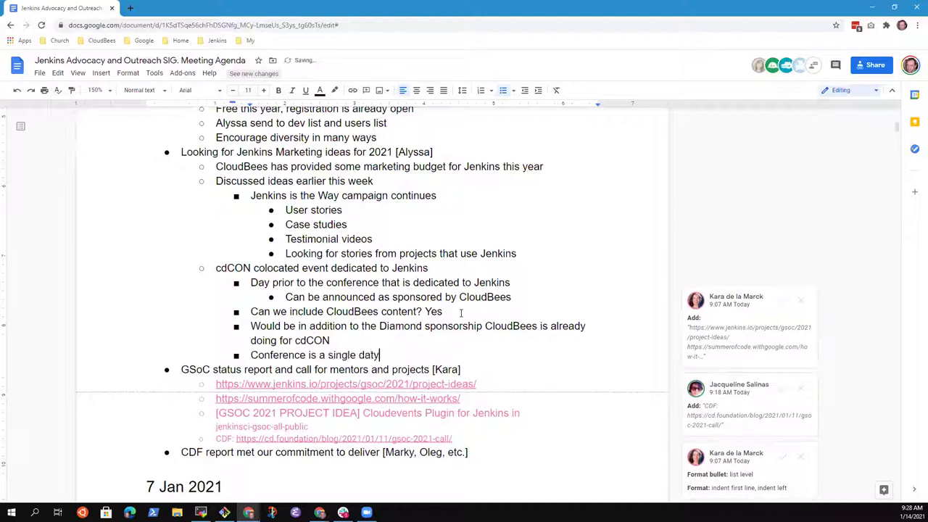
key(BackSpace)
key(BackSpace)
text(y event)
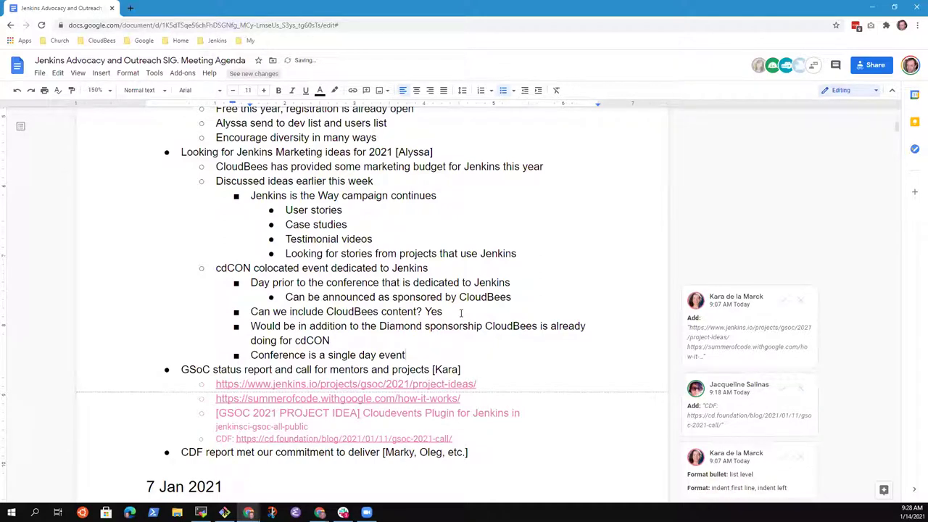
Step: Add the nested bullet "Work to better integrate Jenkins content into the cdCON event" under the single day event note
key(Return)
key(Tab)
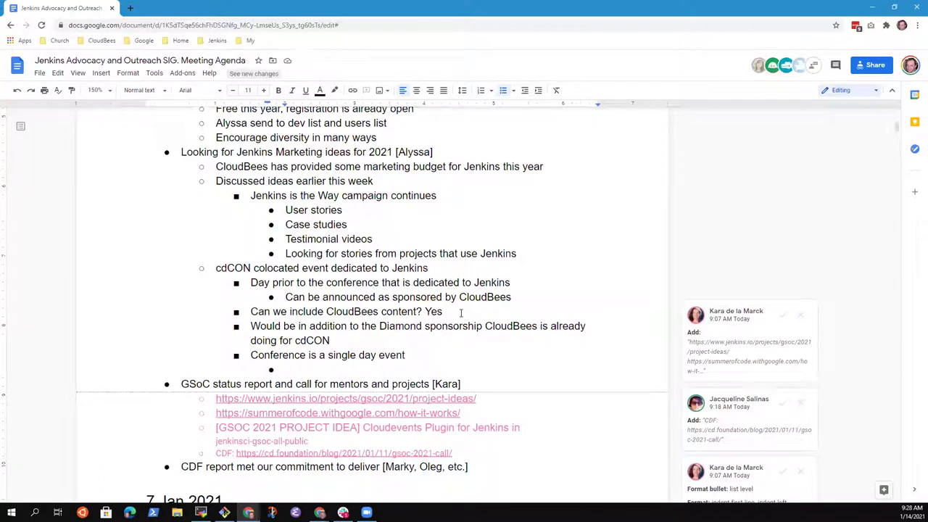
text(Jenkins content)
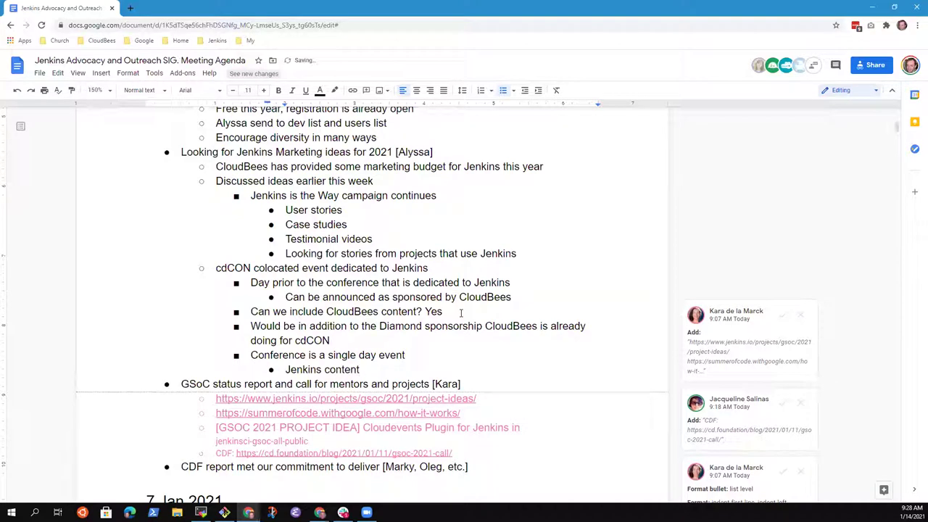
key(ctrl+BackSpace)
key(ctrl+BackSpace)
text(Work to )
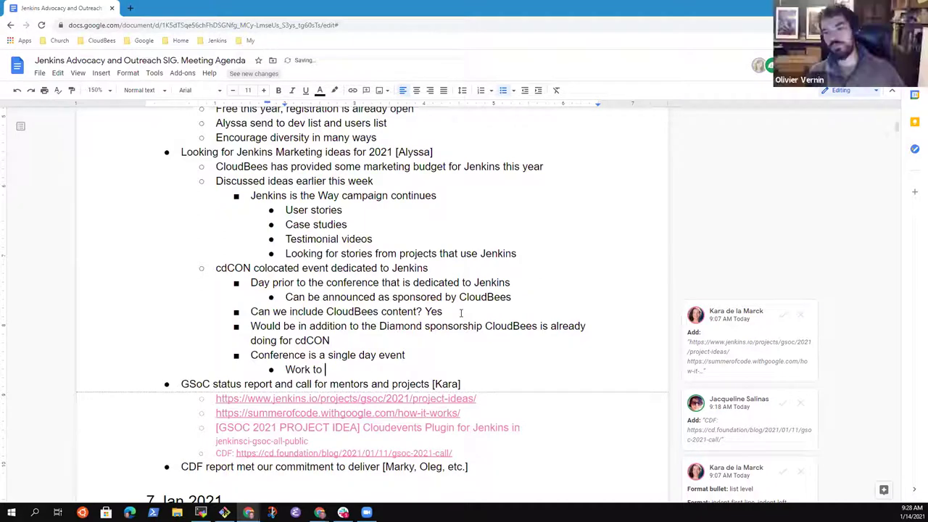
text(better inte)
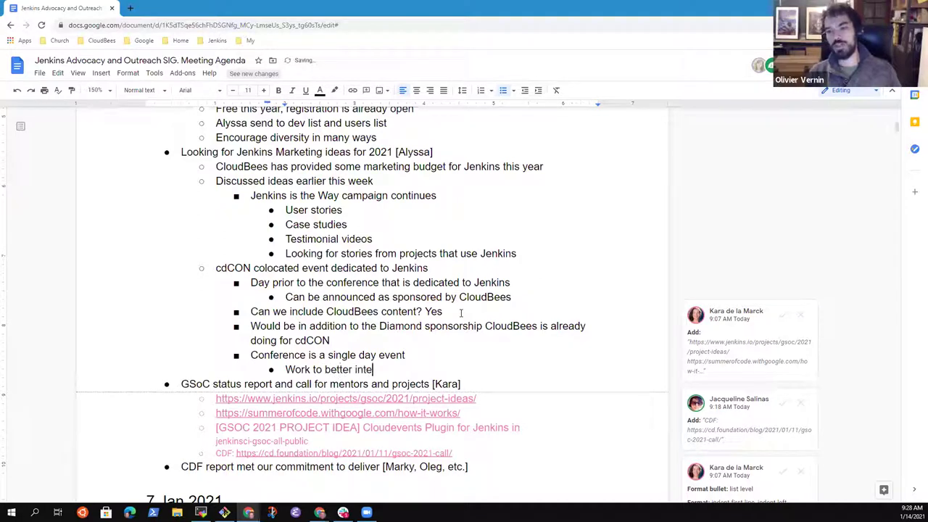
text(rgrate )
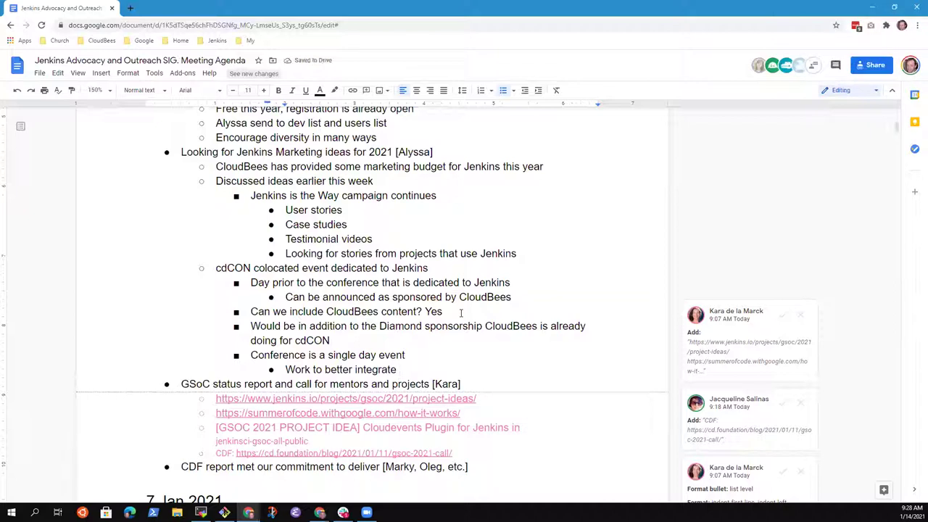
text(Jenkins conten)
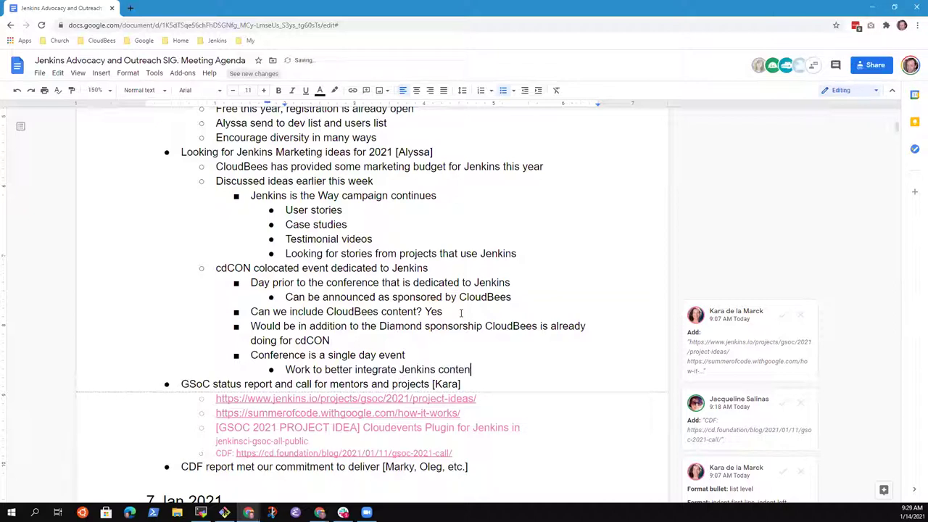
text(t into the cdCON event)
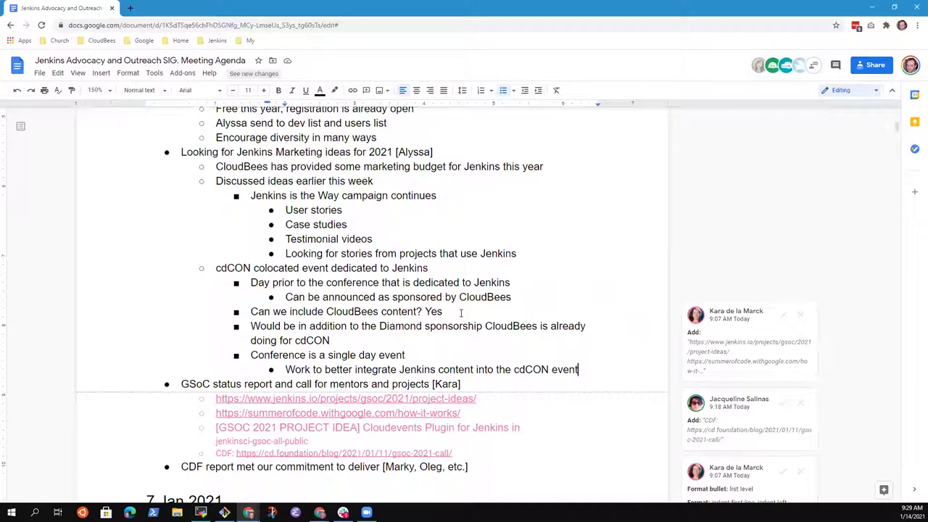
Step: Add the second-level bullet "Other events where Jenkins could be more widely visible" after the cdCON colocated event notes
key(Return)
key(shift+Tab)
key(shift+Tab)
text(O)
key(BackSpace)
text(Other )
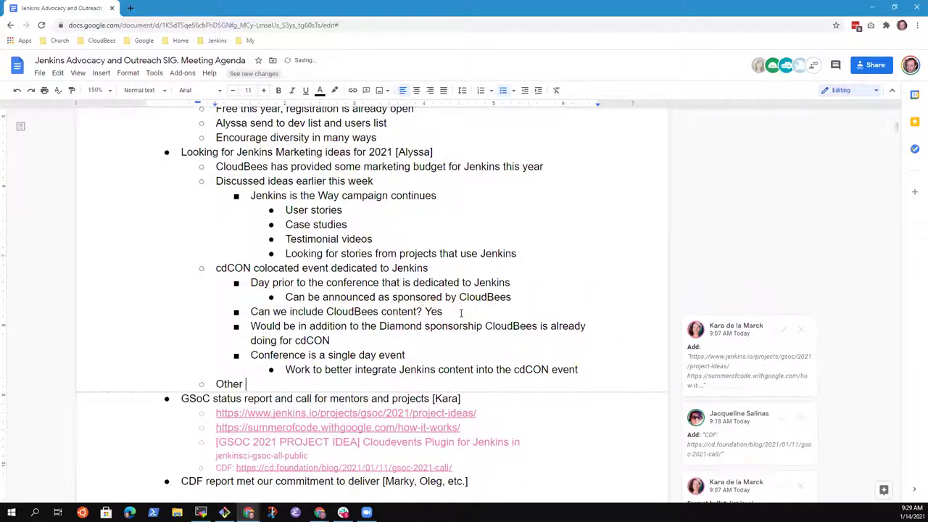
text(events where )
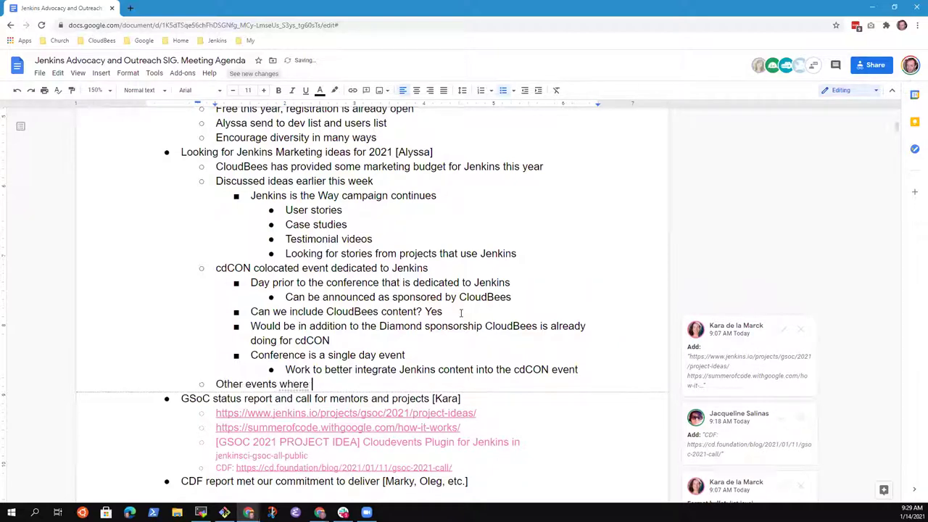
text(Jenkins could)
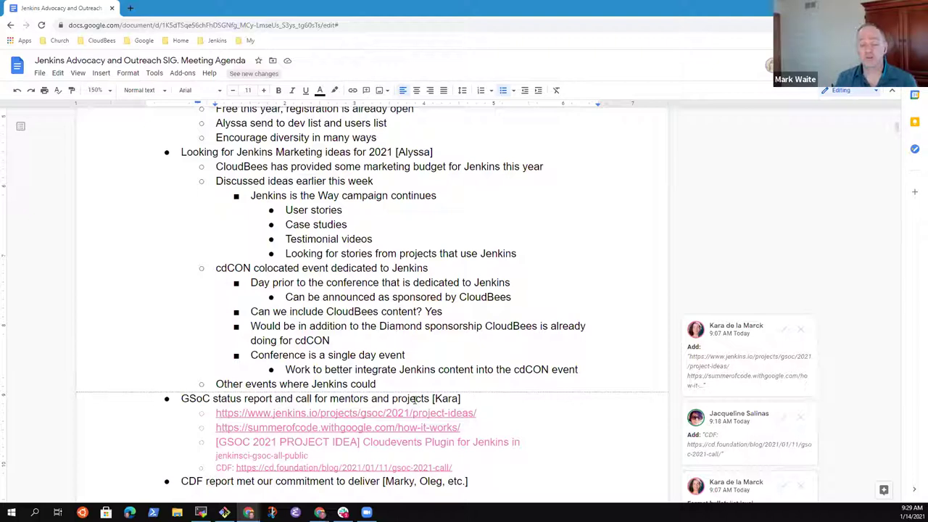
key(BackSpace)
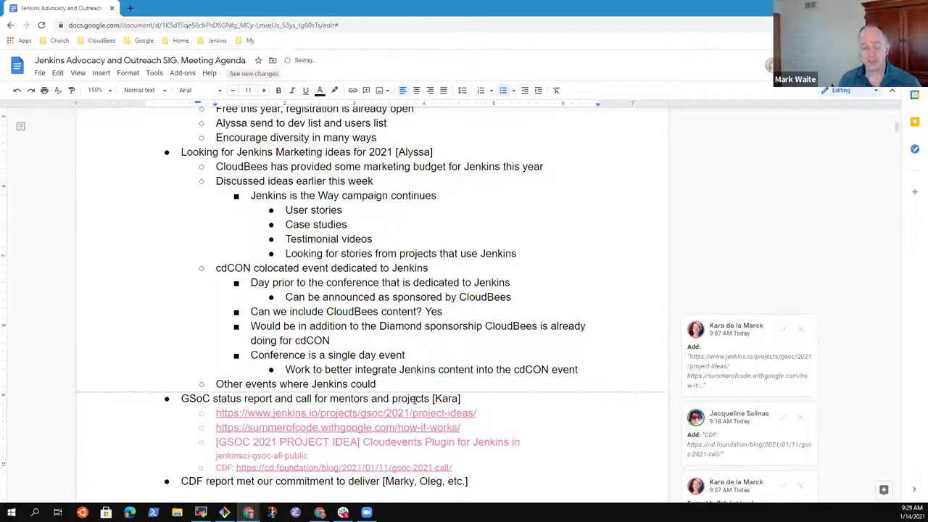
text(be )
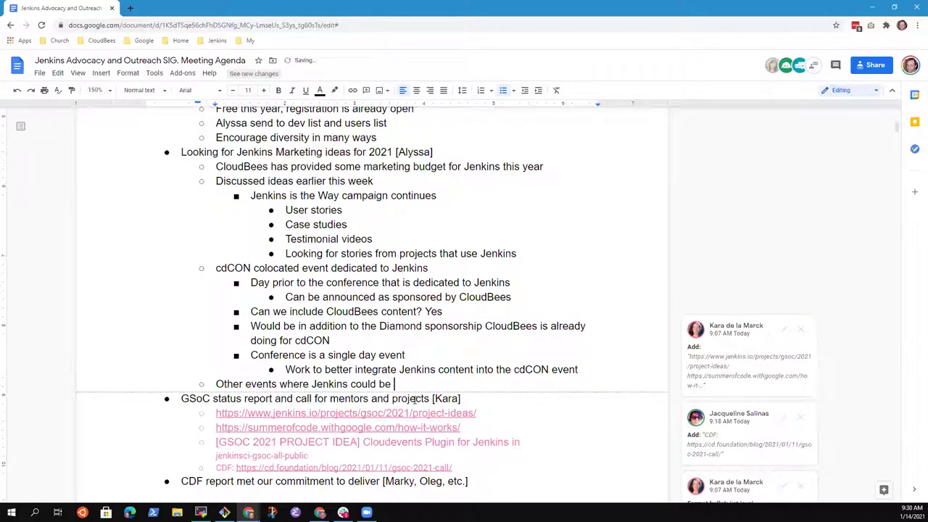
text(more widely vis)
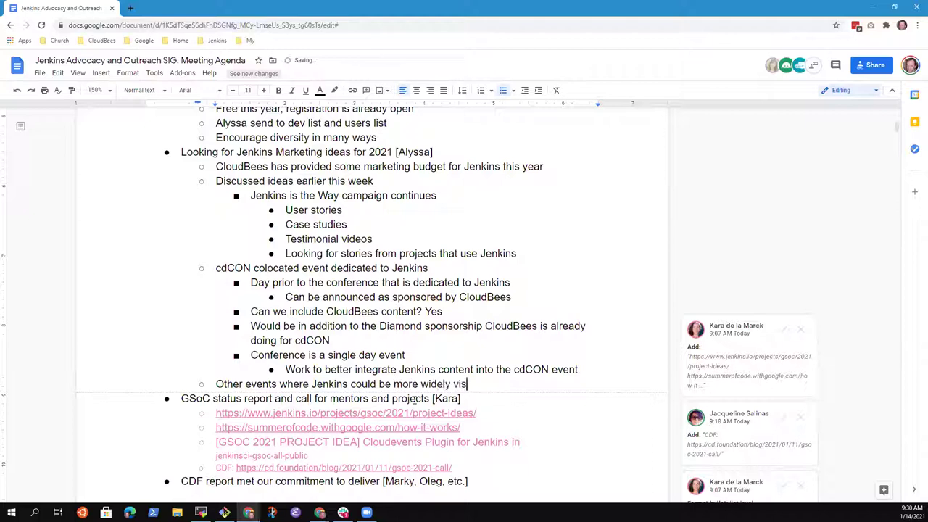
text(ible)
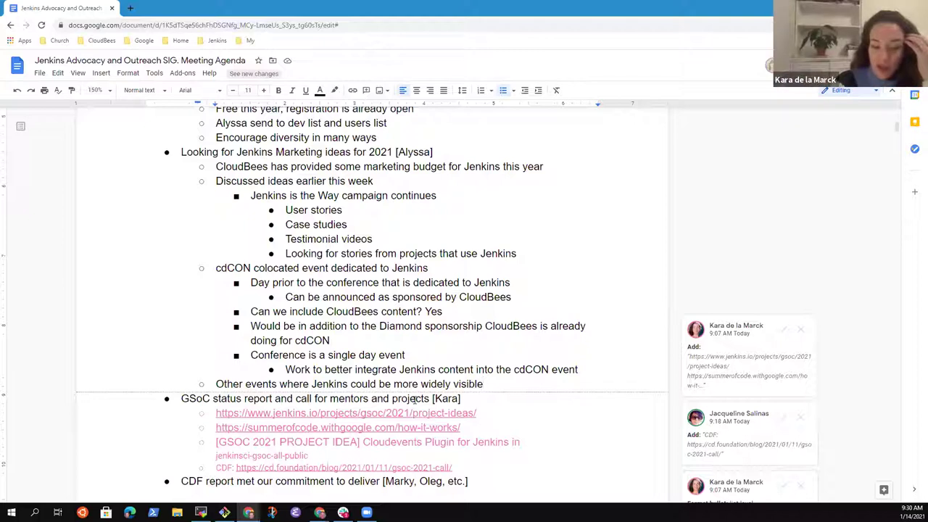
Step: Under the events note, add a nested bullet: the GSoC presenter's first name plus "received an invite mentioning that there was some marketing interest in other areas"
key(Return)
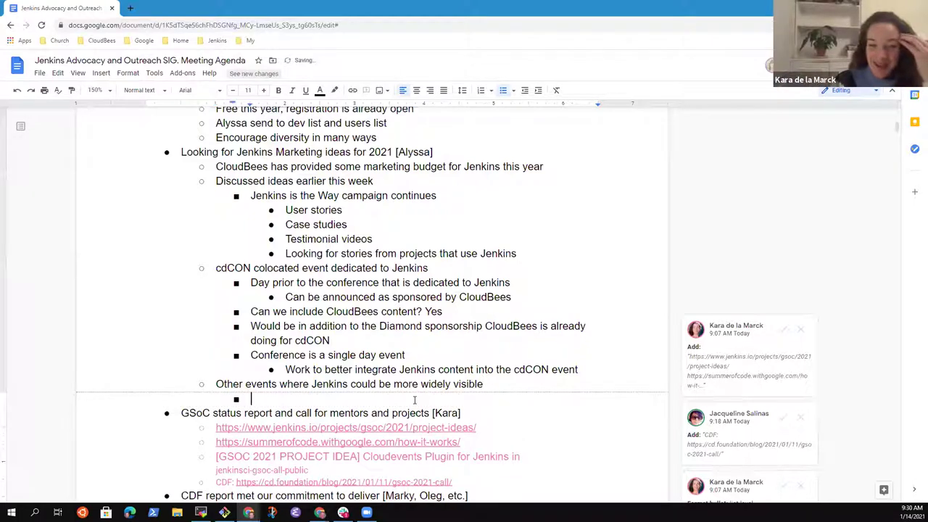
key(Tab)
text(Kara received a)
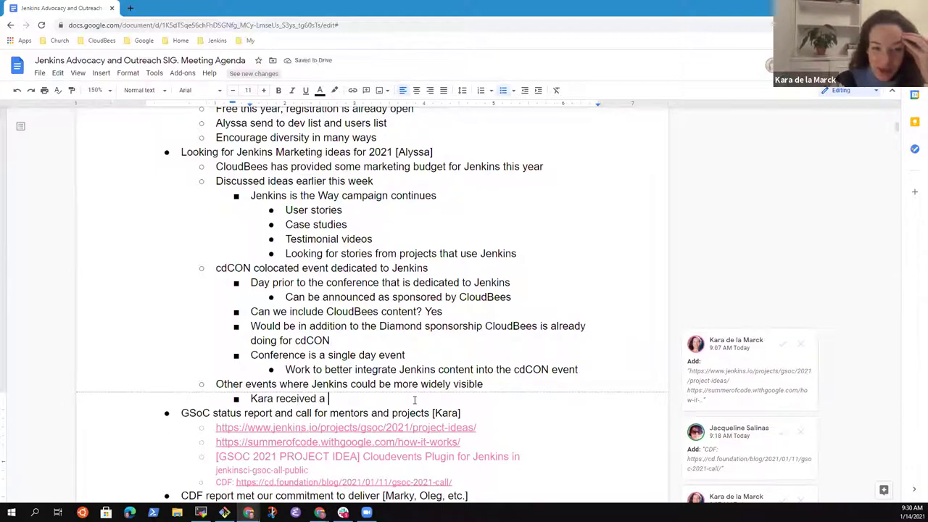
key(BackSpace)
text(n invitation)
key(ctrl+BackSpace)
text(invite)
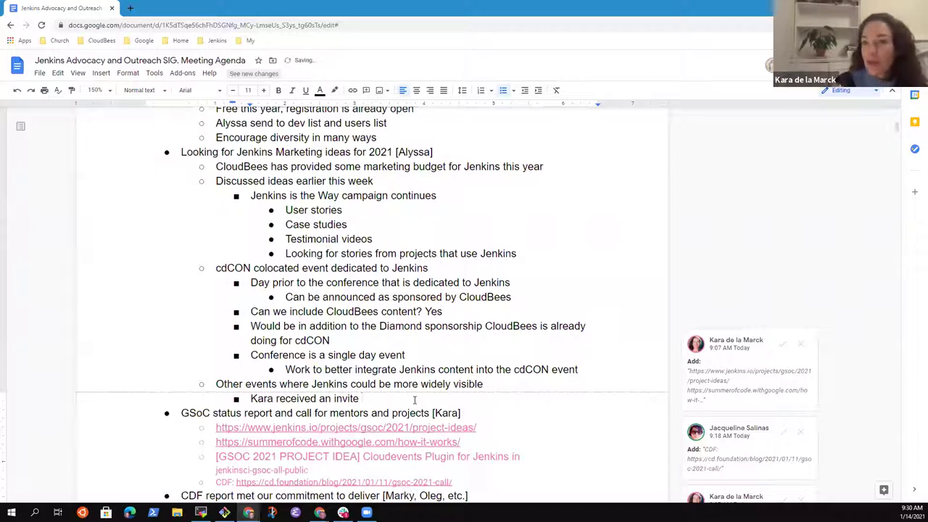
text(menti)
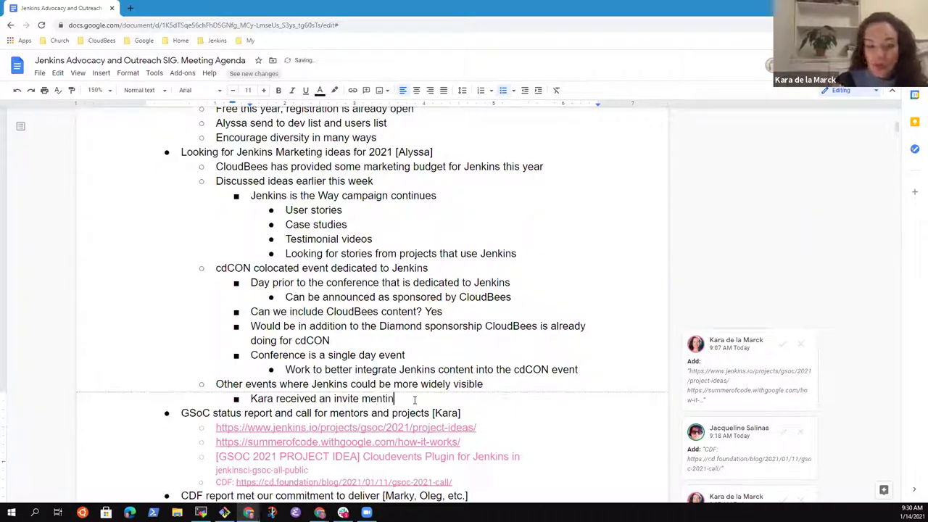
text(oning that th)
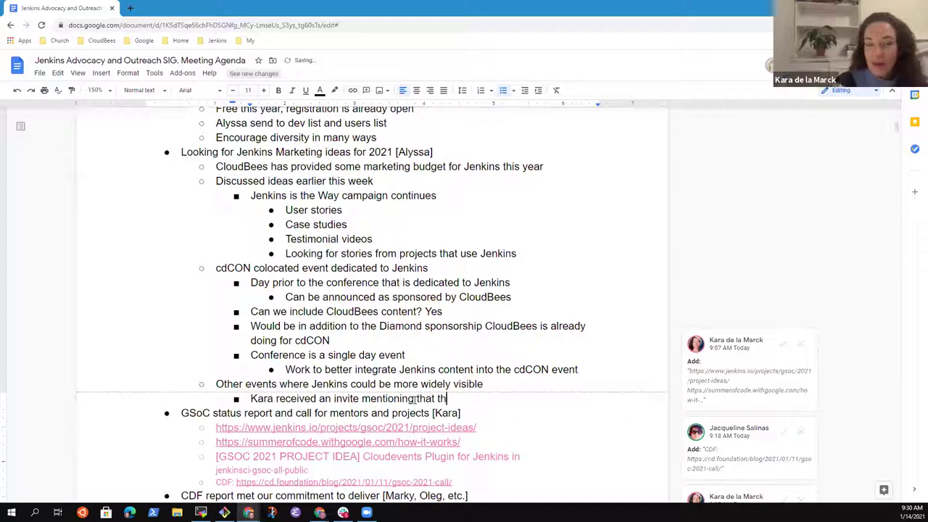
text(ere was some )
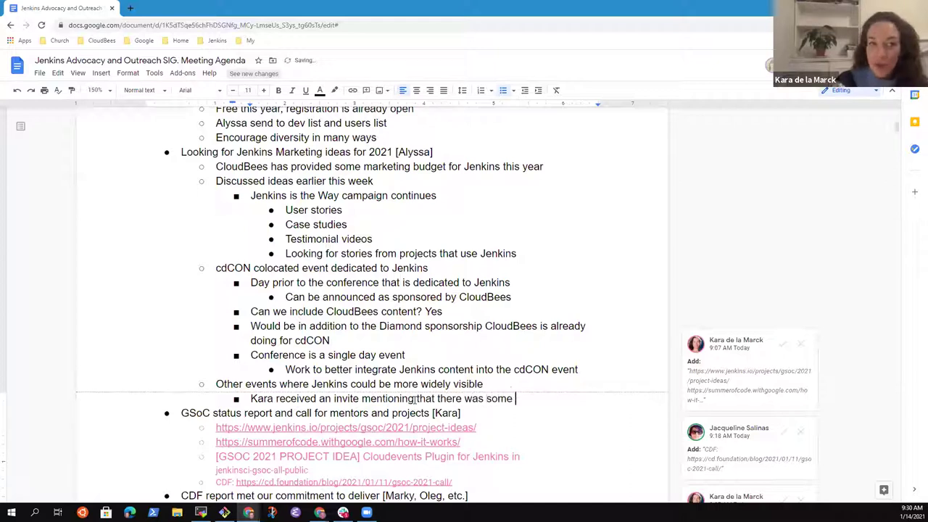
text(marketing)
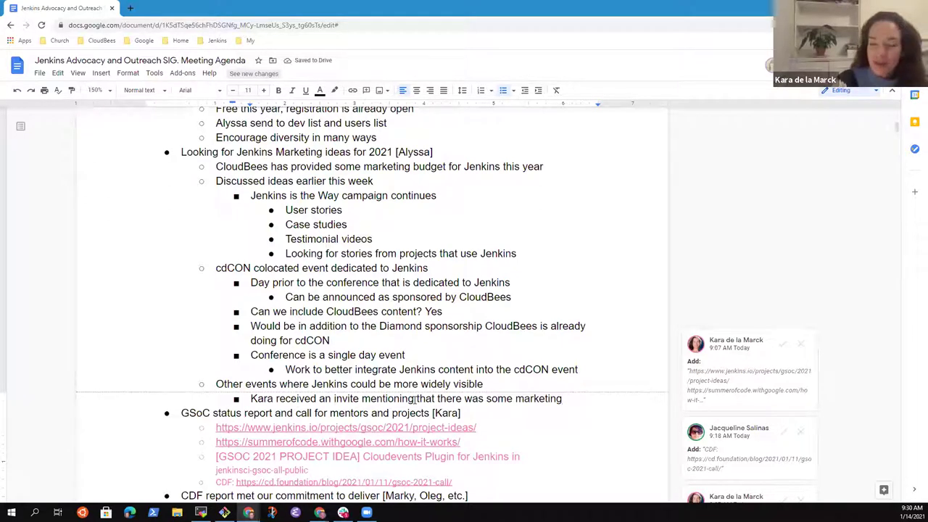
text(interest in other areas)
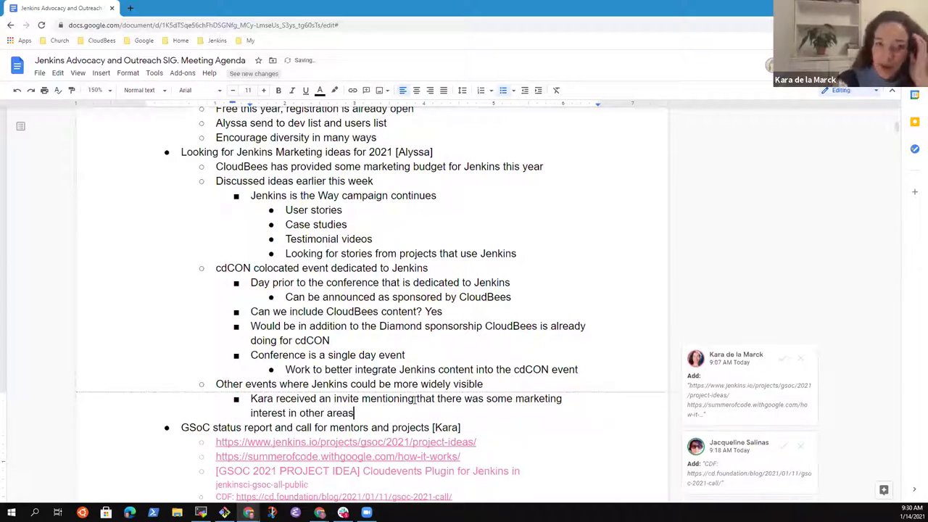
Step: Add the nested bullet "Speaking engagements" under the other events note, above the invite bullet
key(Up)
key(Down)
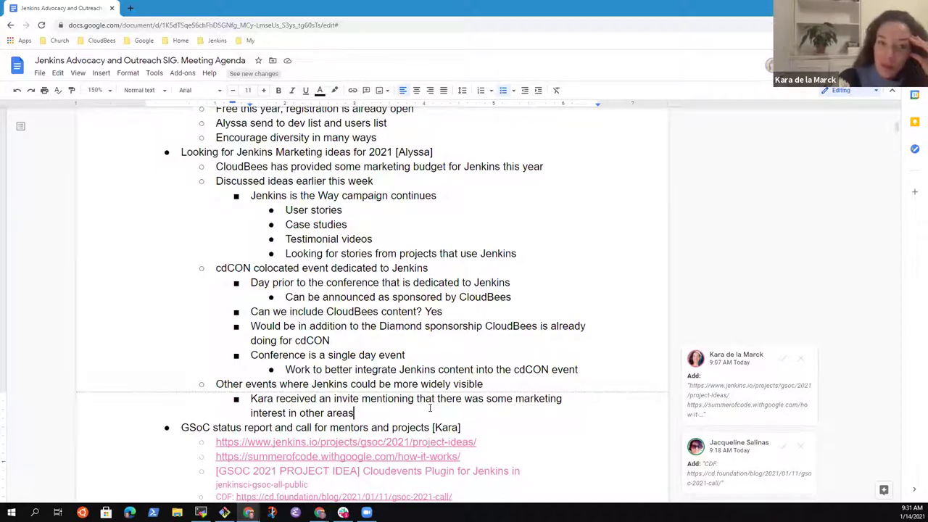
key(Up)
key(Home)
key(Return)
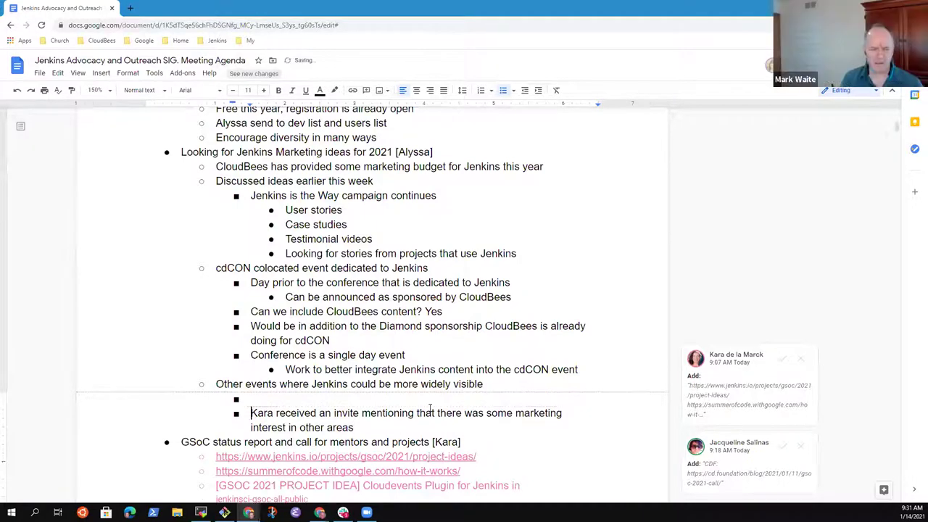
key(Up)
text(Sopex)
key(BackSpace)
key(BackSpace)
key(BackSpace)
key(BackSpace)
key(BackSpace)
text(Speaking )
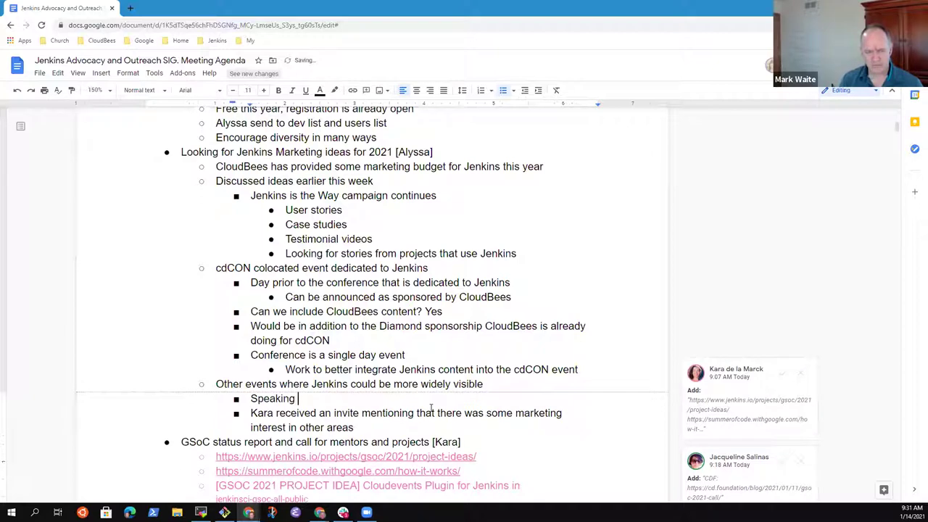
text(engagements)
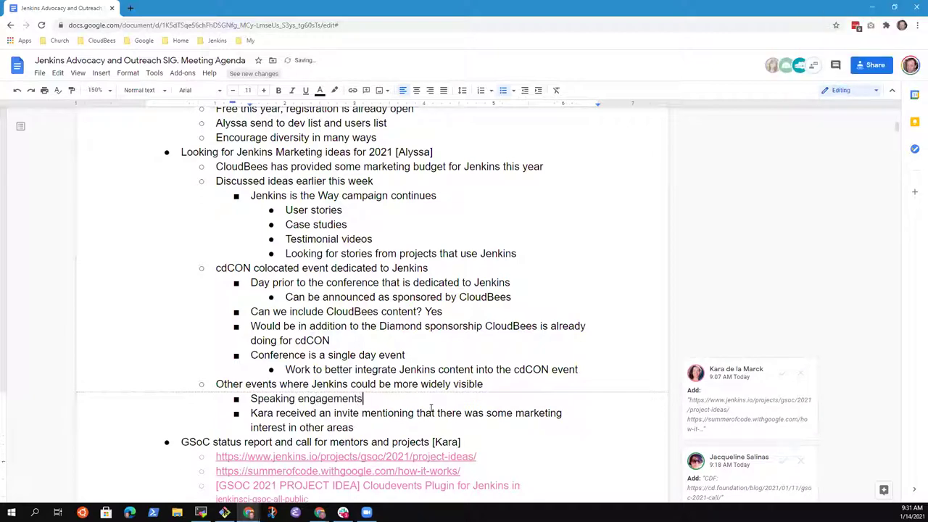
Step: Below the invite note, add a second-level bullet: "CI/CD track being managed by" the track manager's full name, plus "might be another opportunity"
key(Down)
key(Down)
key(Return)
key(shift+Tab)
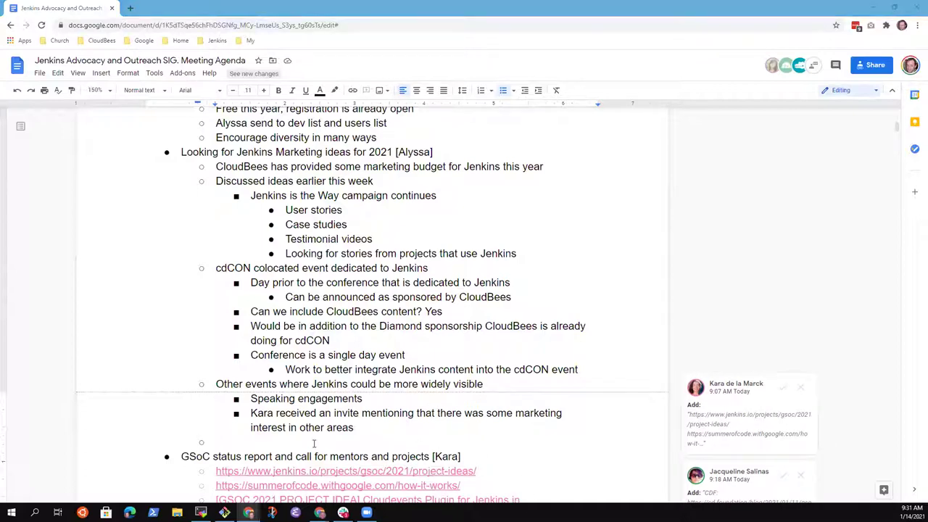
click(209, 443)
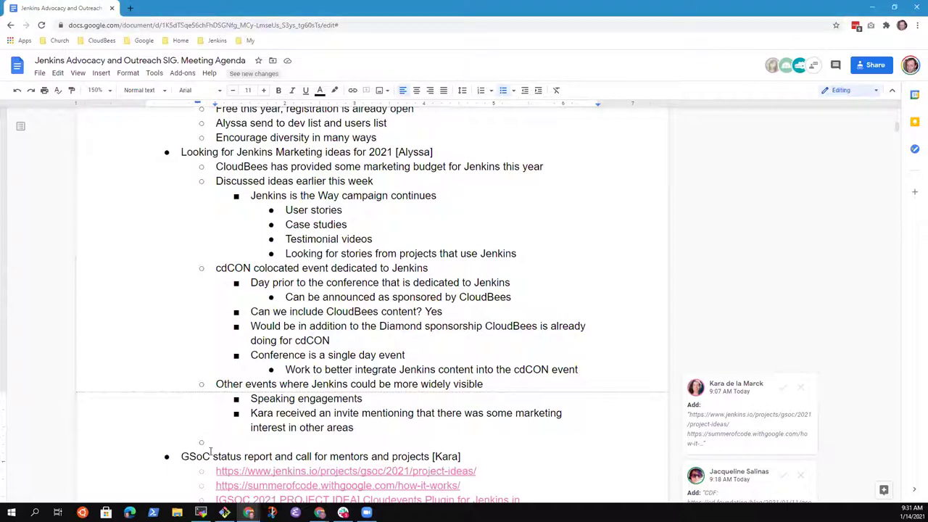
text(CI/CD track being m)
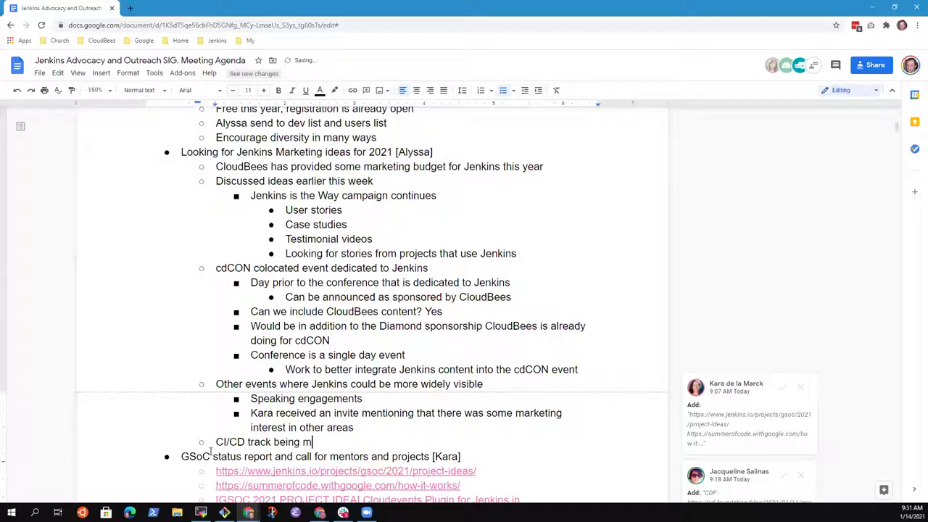
text(anaged by TRracy Ra)
key(ctrl+BackSpace)
key(ctrl+BackSpace)
text(Tracy Ragan)
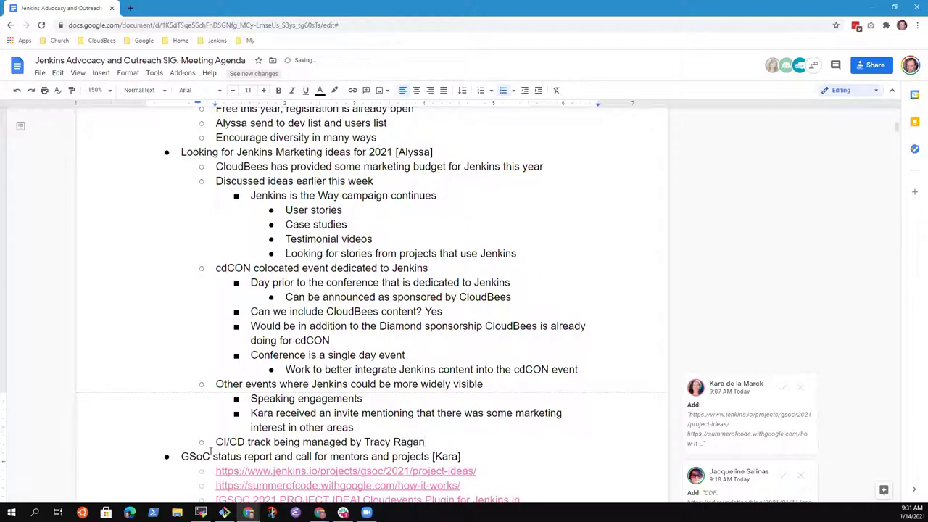
text( might be another op)
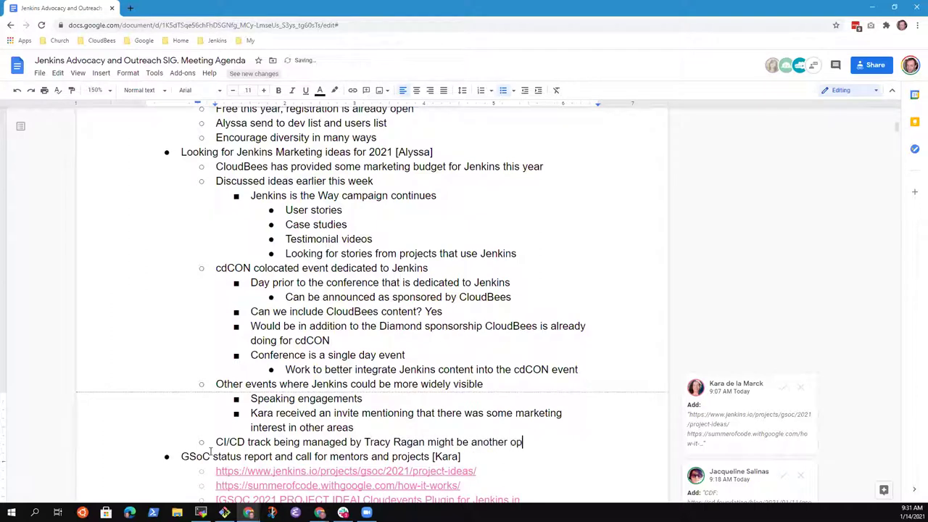
text(portuni)
key(BackSpace)
text(nity)
Step: Under the CI/CD track note, add a nested bullet to check with the track manager, by first name, "for the details"
key(Return)
key(Tab)
text(Cehc)
key(BackSpace)
key(BackSpace)
key(BackSpace)
key(BackSpace)
text(Check with Trya)
key(BackSpace)
key(BackSpace)
key(BackSpace)
text(racy for the details)
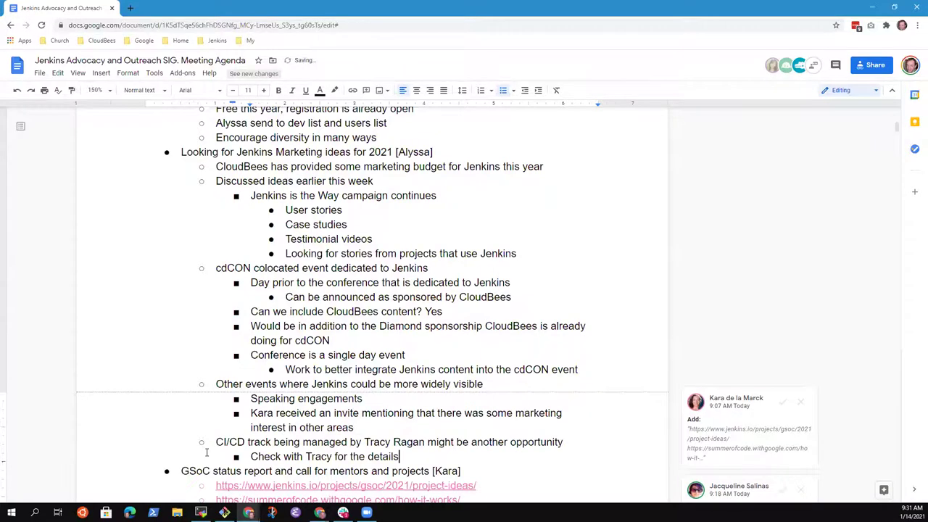
Step: Add the second-level bullet "Send recommendations to", the marketing topic owner's first name, and "in the SIG mailing list" after the CI/CD track notes
scroll(210, 451, down, 3)
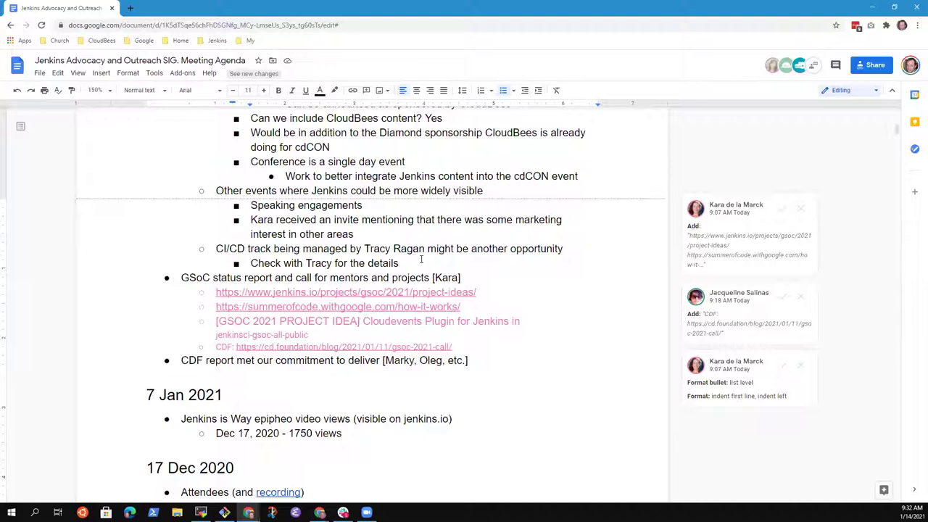
key(Return)
key(shift+Tab)
text(Send re)
text(commendations to )
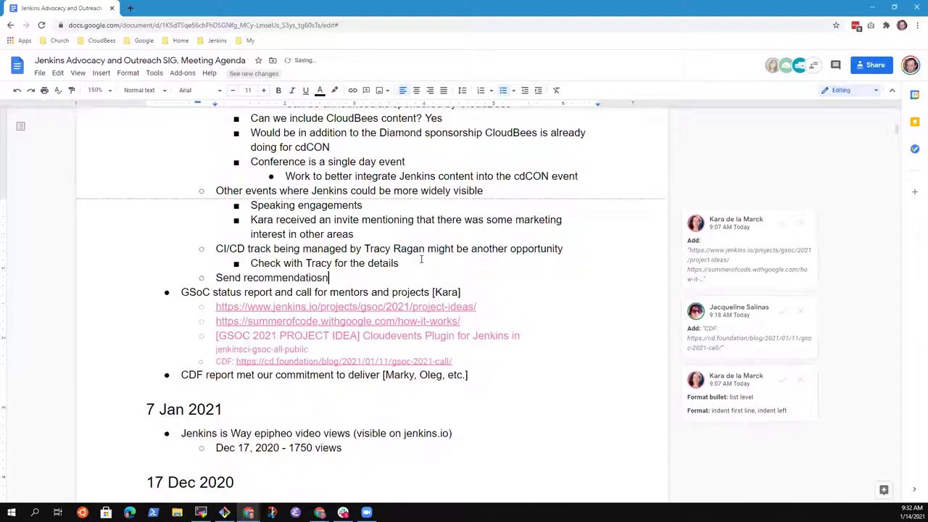
text(@Alyssa)
key(ctrl+BackSpace)
text(Alyssa in teh)
text( SI)
key(BackSpace)
key(BackSpace)
key(BackSpace)
key(BackSpace)
key(BackSpace)
key(BackSpace)
text(the SIG mailing list)
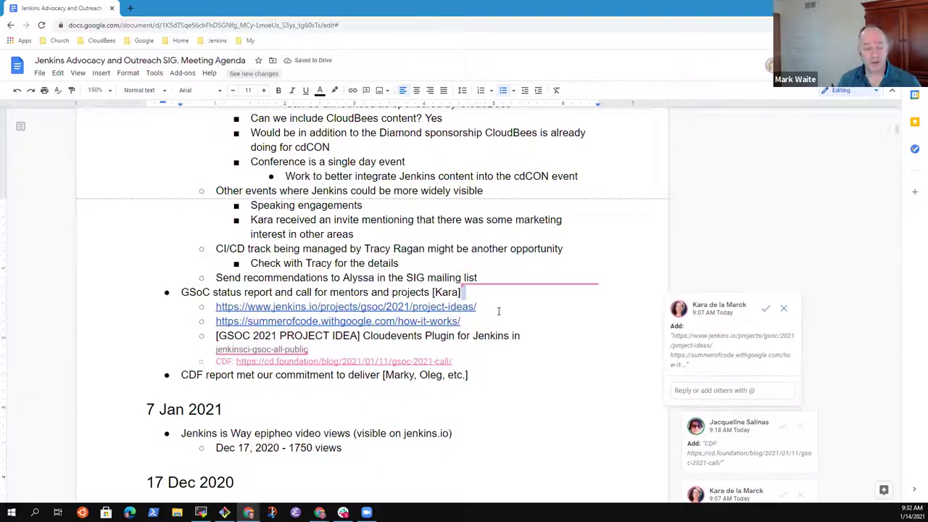
Step: Accept the pending suggestions for the GSoC links, the CDF blog link and the bullet formatting
key(shift+Down)
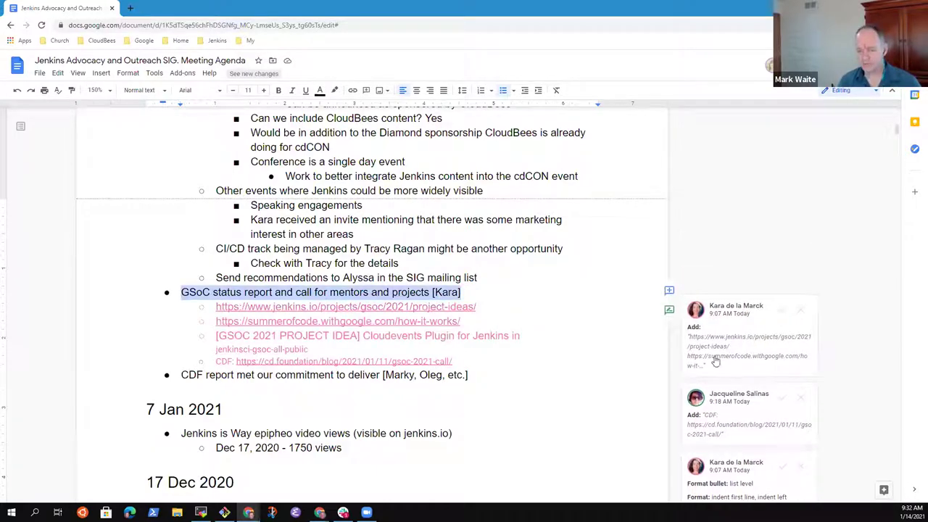
click(783, 310)
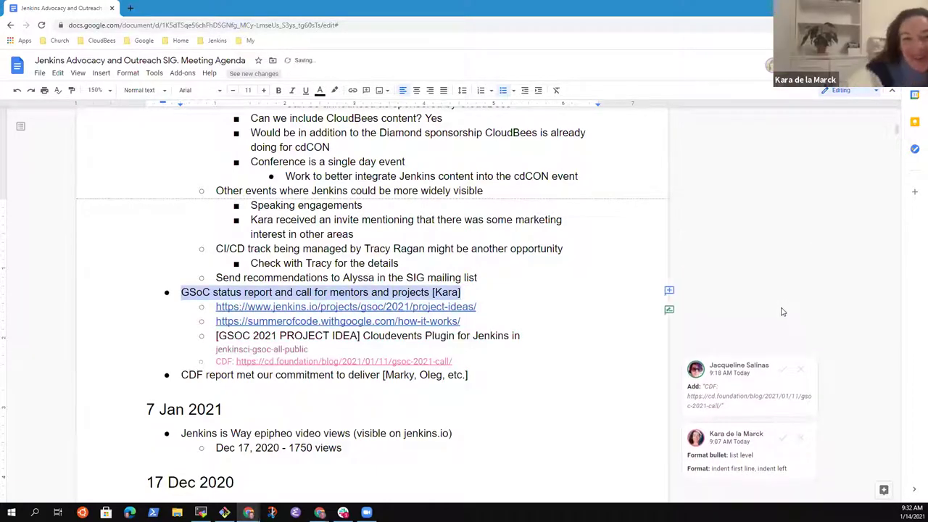
click(782, 369)
click(784, 380)
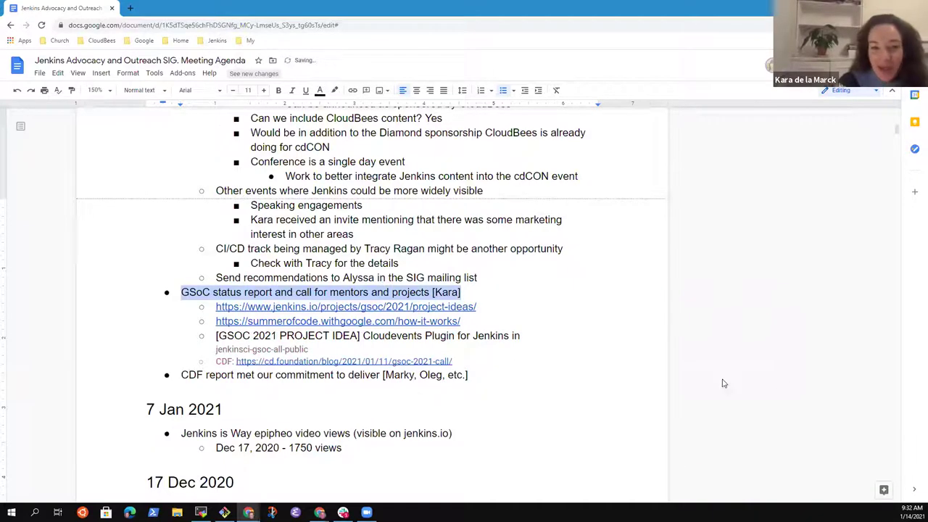
Step: Add the nested bullet "Four draft project ideas, additional mentors are needed" under the GSoC project-ideas link
click(508, 294)
key(Down)
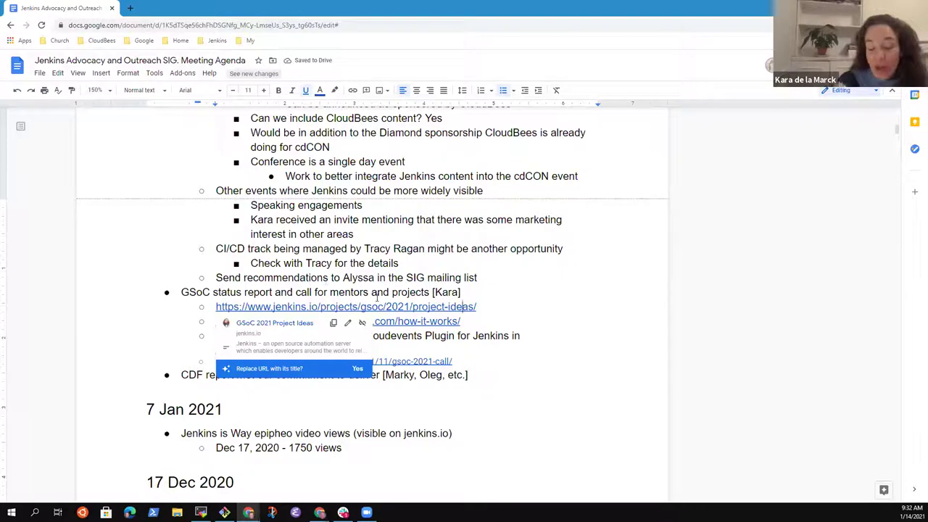
click(496, 306)
key(Return)
key(Tab)
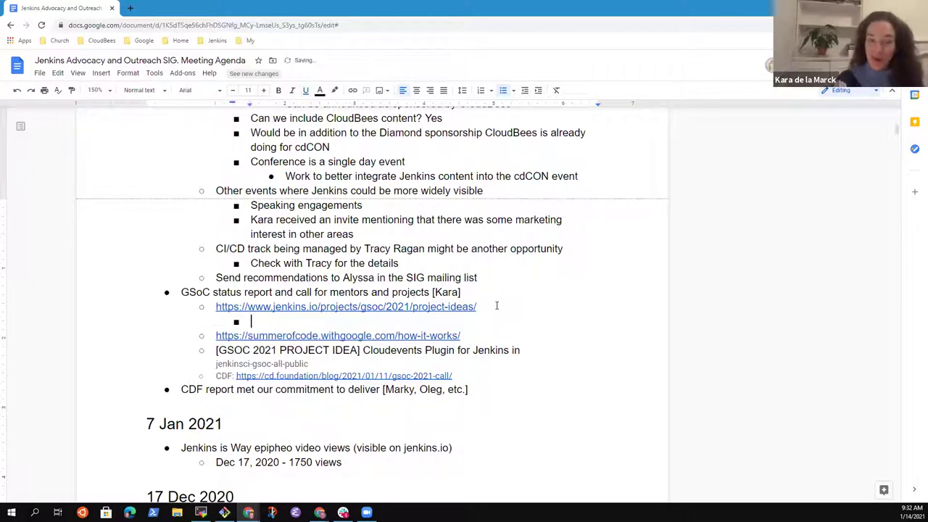
text(Four )
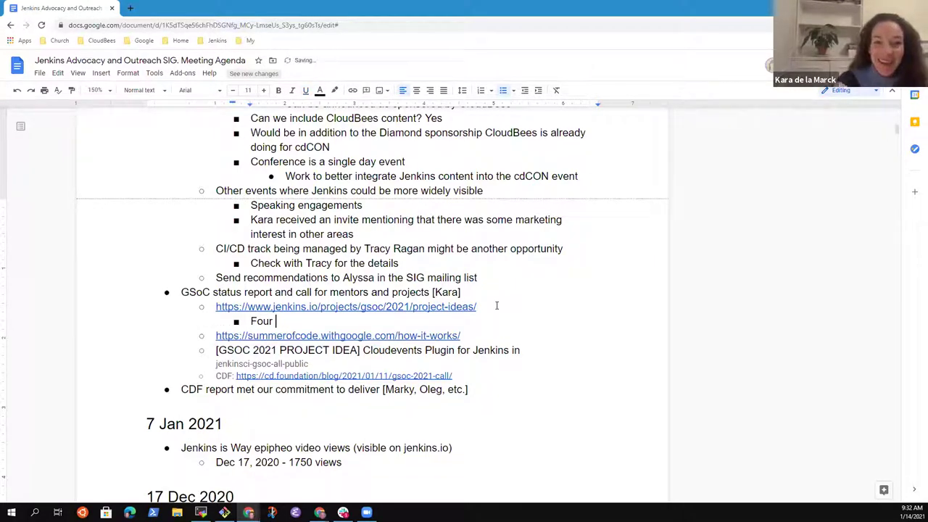
text(draft)
key(ctrl+BackSpace)
text(draft proj)
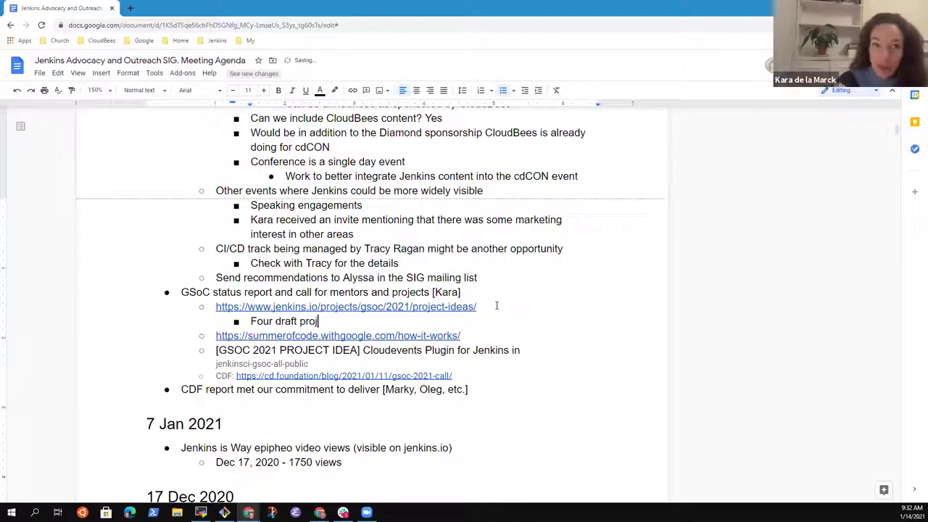
text(ect ideas)
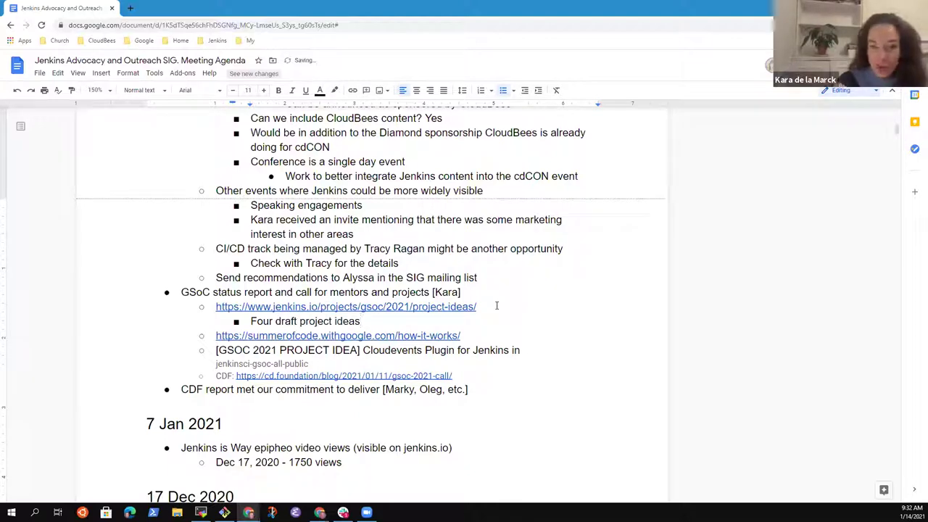
text(,)
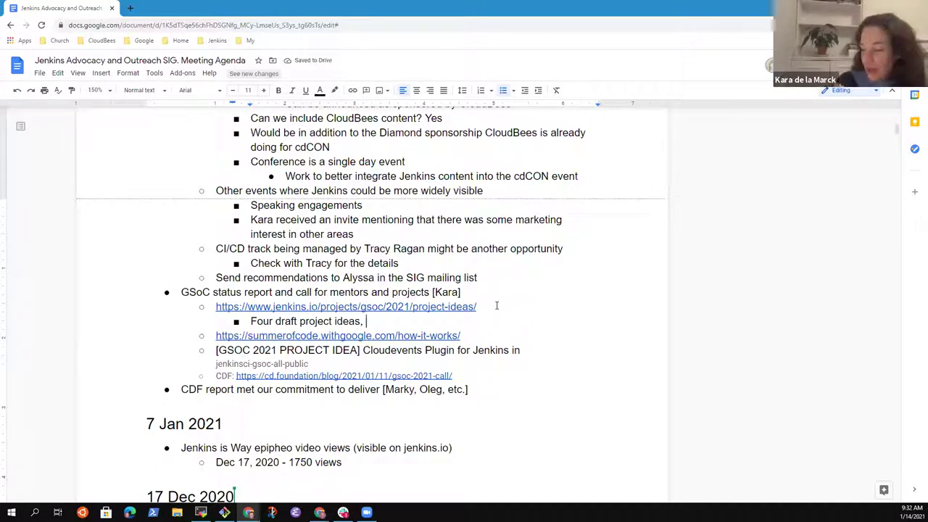
key(BackSpace)
key(BackSpace)
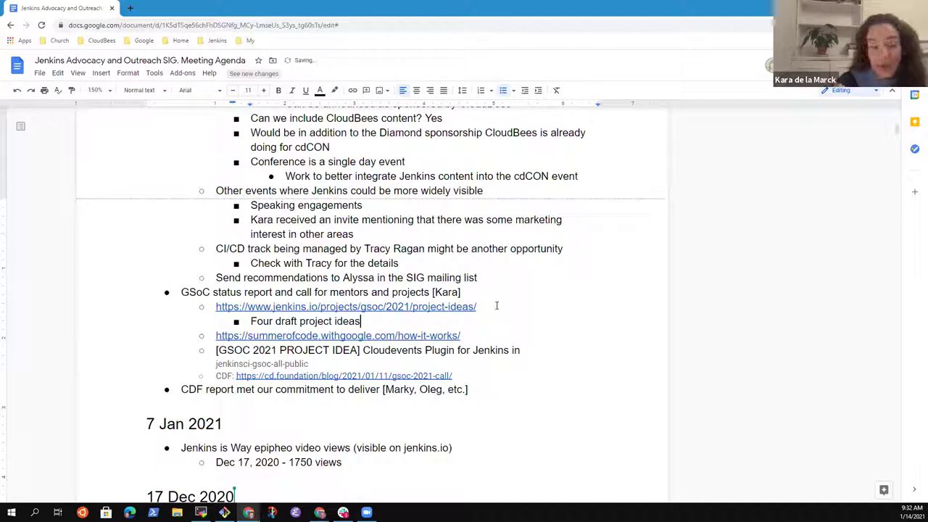
text(add)
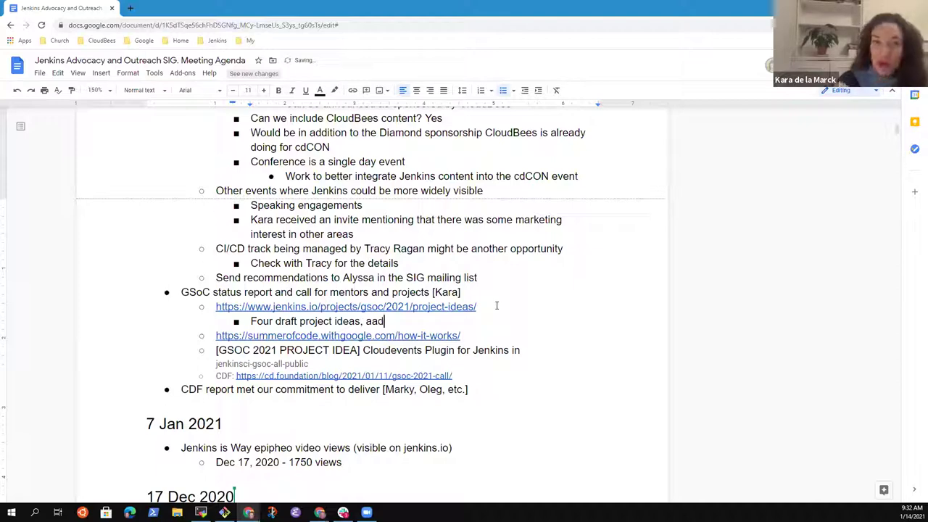
text(itional mentor)
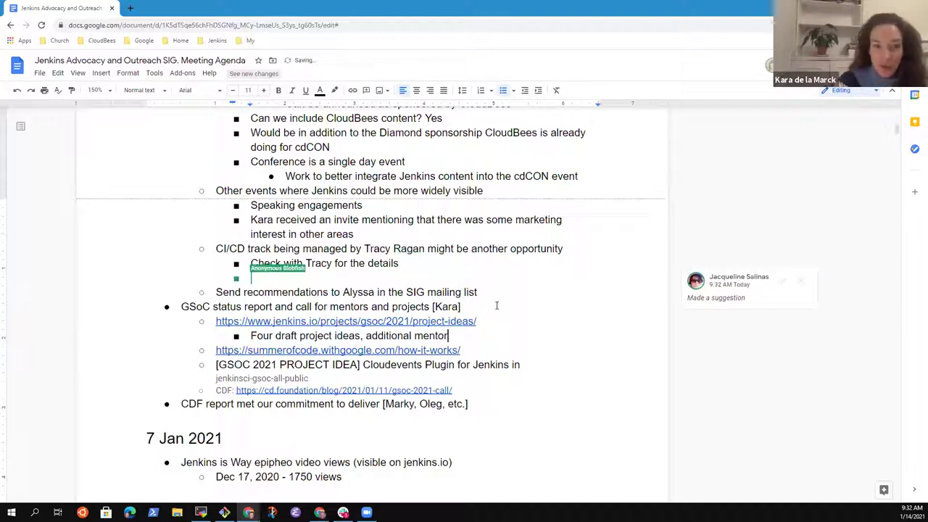
text(s are needed)
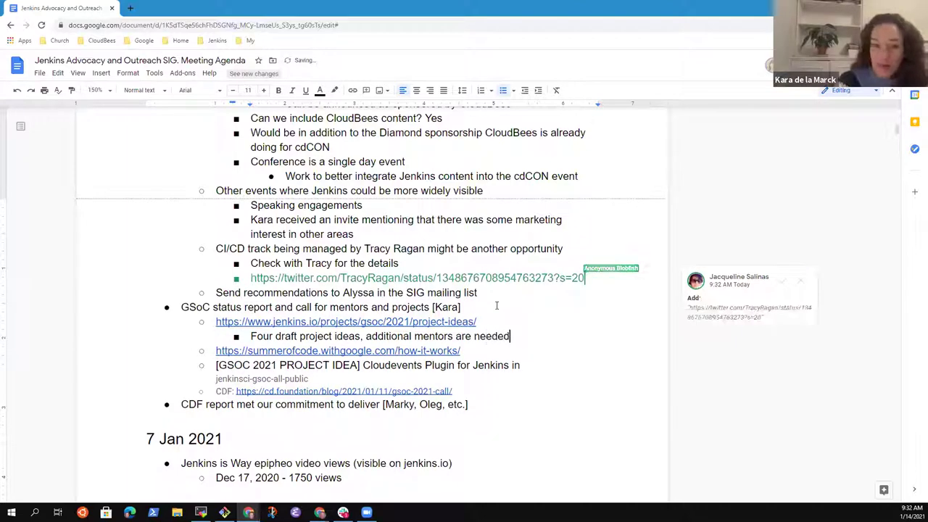
Step: Accept the suggested Twitter link under the CI/CD track and add the bullet "Open for additional project ideas" below the draft ideas note
click(783, 280)
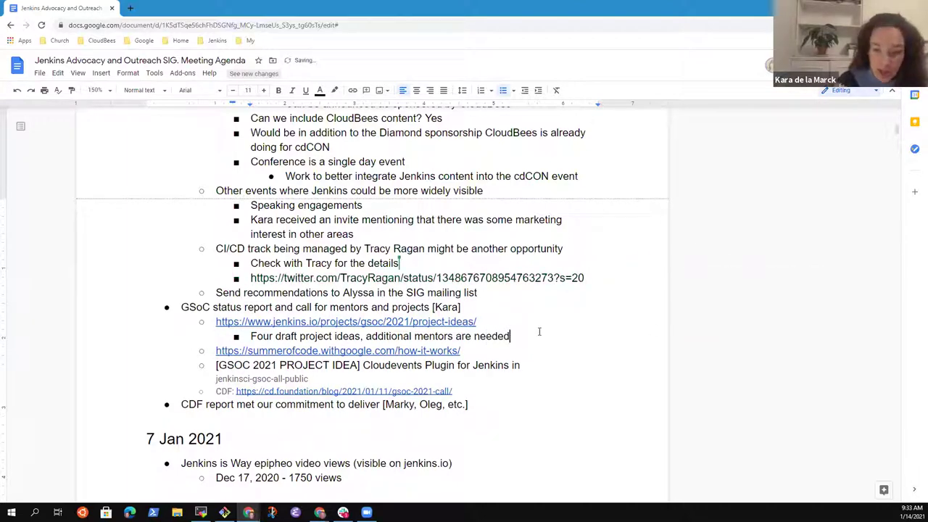
key(Return)
text(Open for a)
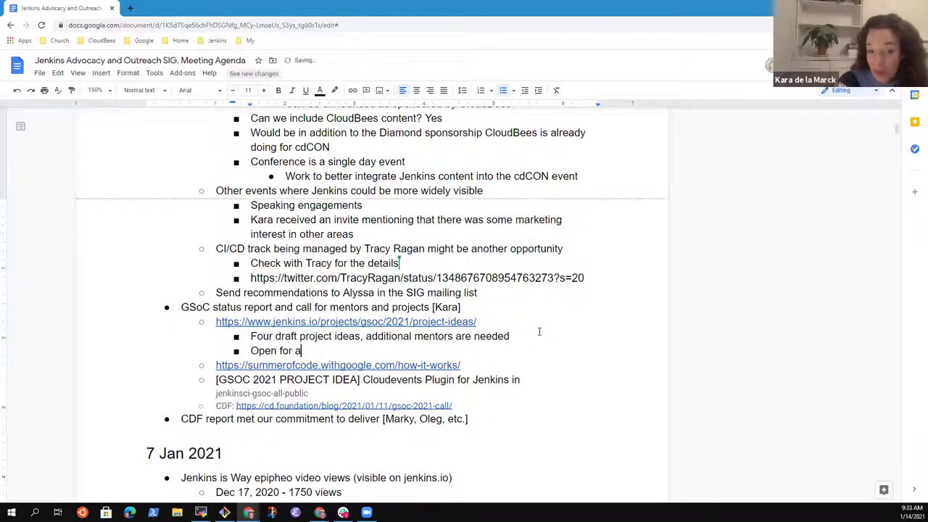
text(dditional project ideas)
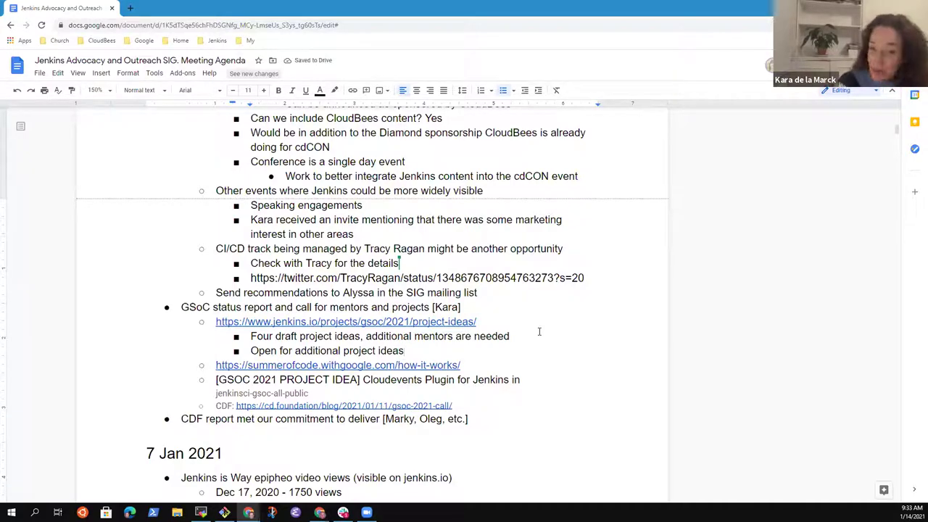
Step: Delete the "[GSOC 2021 PROJECT IDEA]" prefix from the Cloudevents Plugin bullet
key(Down)
key(Down)
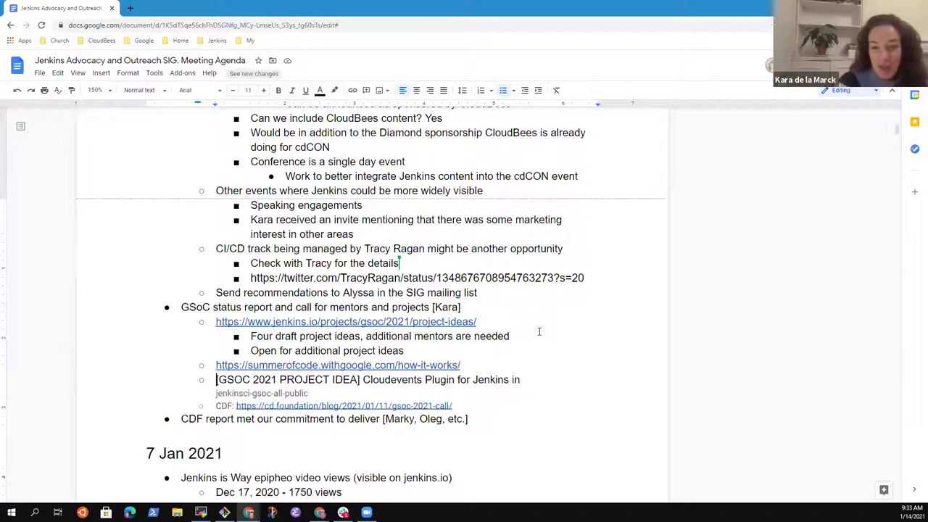
key(ctrl+shift+Right)
key(ctrl+shift+Right)
key(ctrl+shift+Right)
key(ctrl+shift+Right)
key(ctrl+shift+Right)
key(BackSpace)
Step: Add the bullet "Mentors needed - would like 10 or more project ideas" between the how-it-works link and the Cloudevents Plugin bullet
key(End)
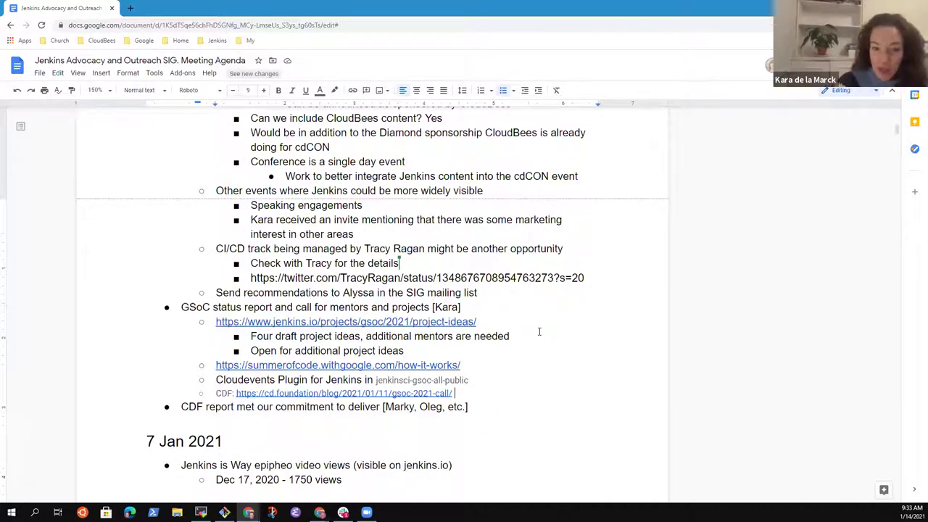
key(Return)
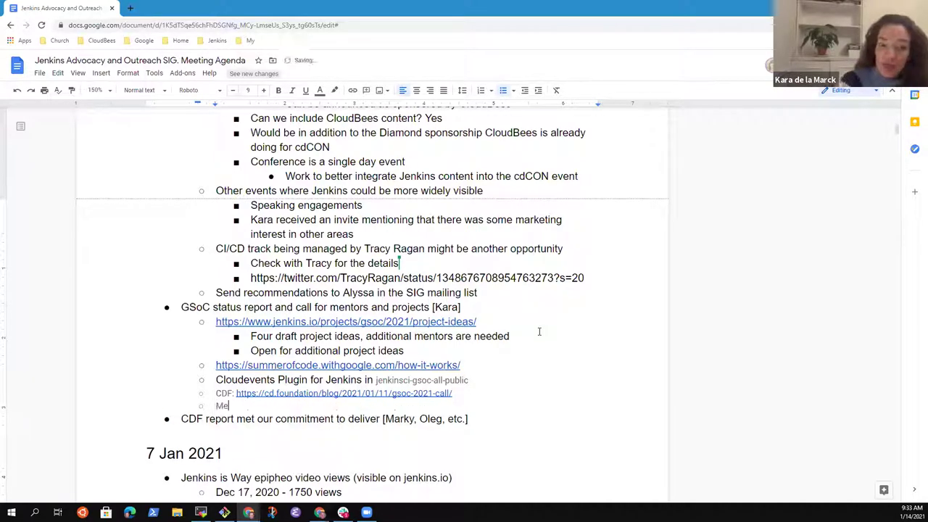
key(Up)
key(Up)
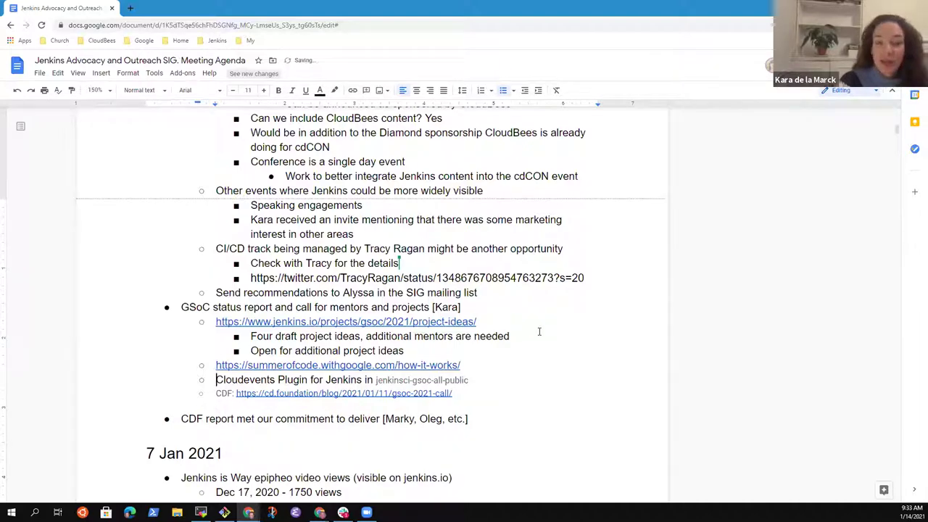
key(Return)
text(Mentors )
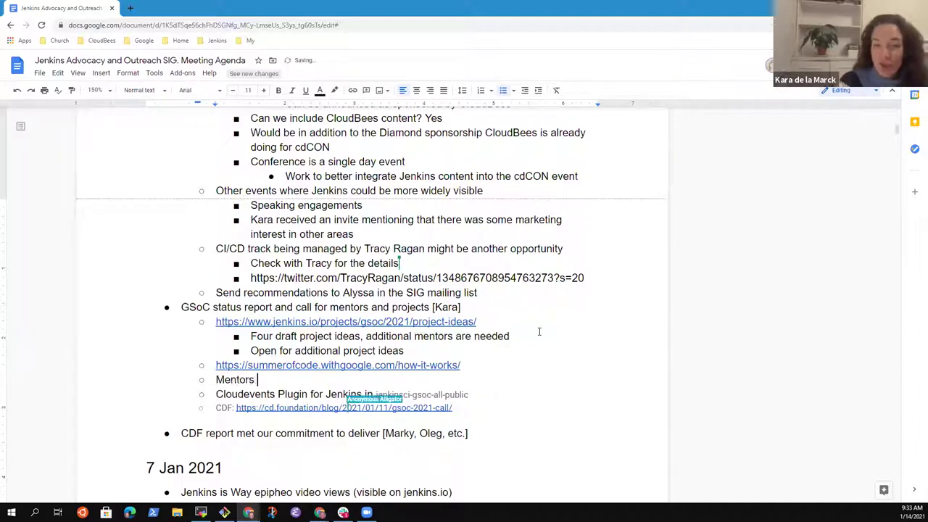
text(needed - would like )
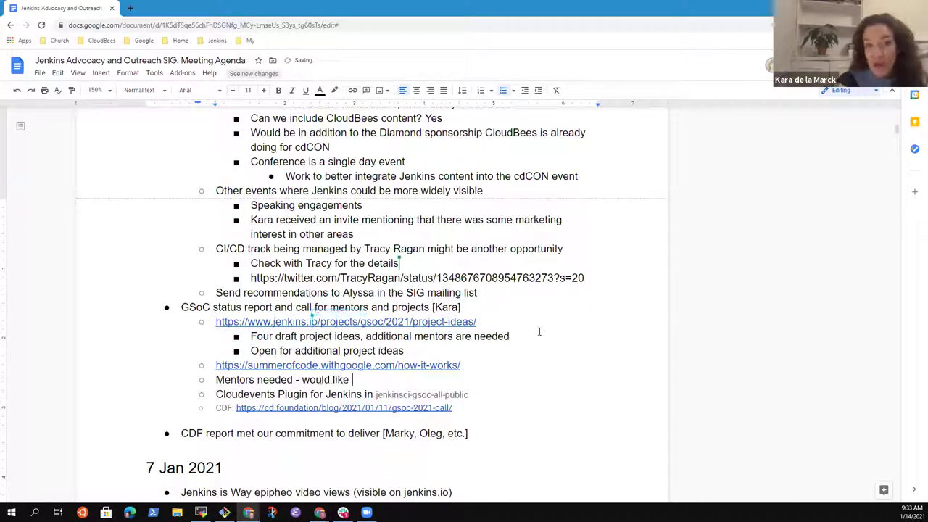
text(10 or more project ideas)
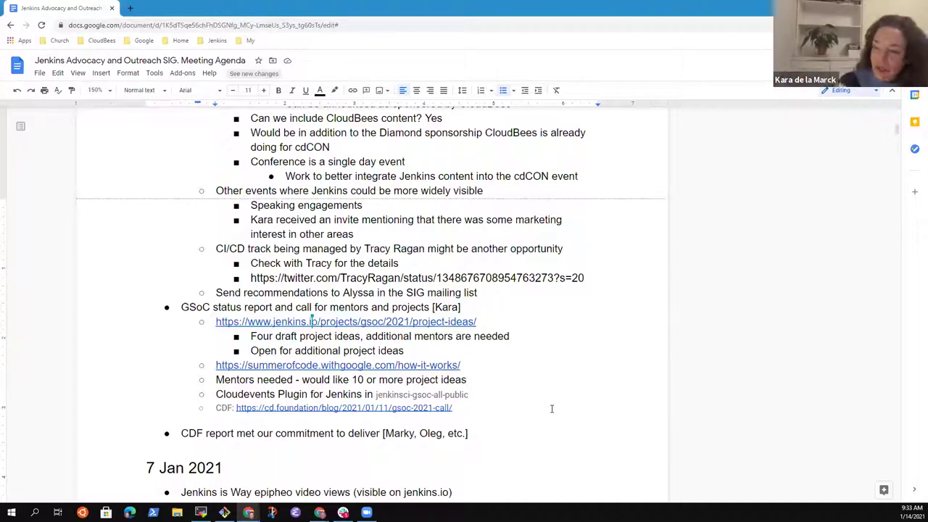
Step: Nest a bullet under the mentors note saying that the named volunteer "wants to mentor the Tekton client plugin idea"
key(Return)
key(Tab)
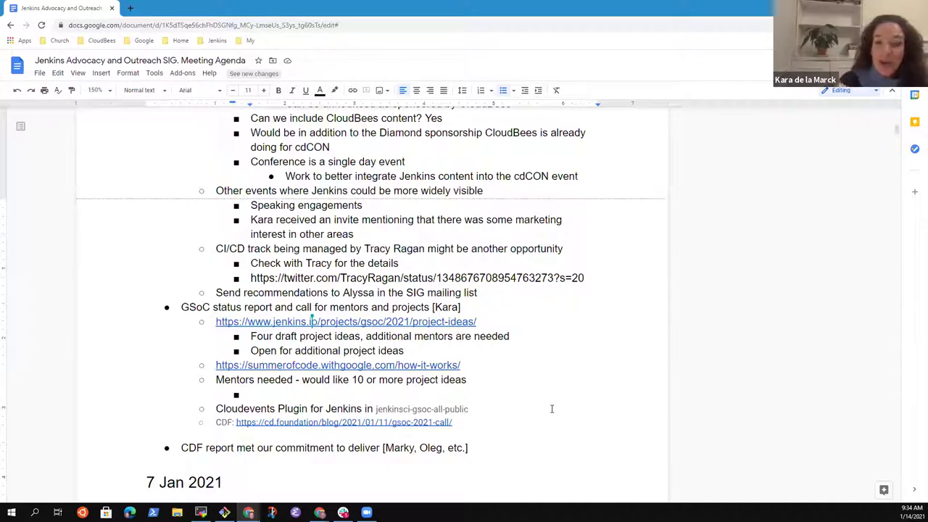
text(Gareth Evans wants to mentor)
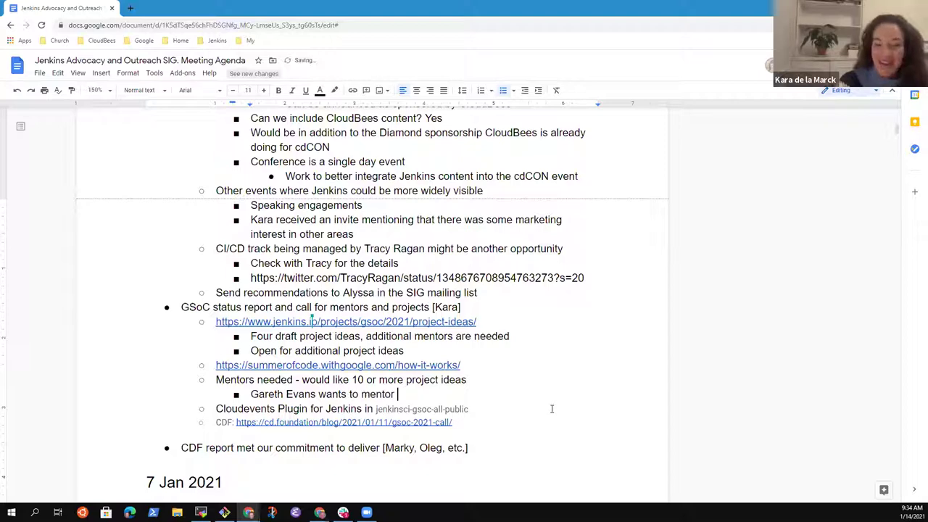
text( the T)
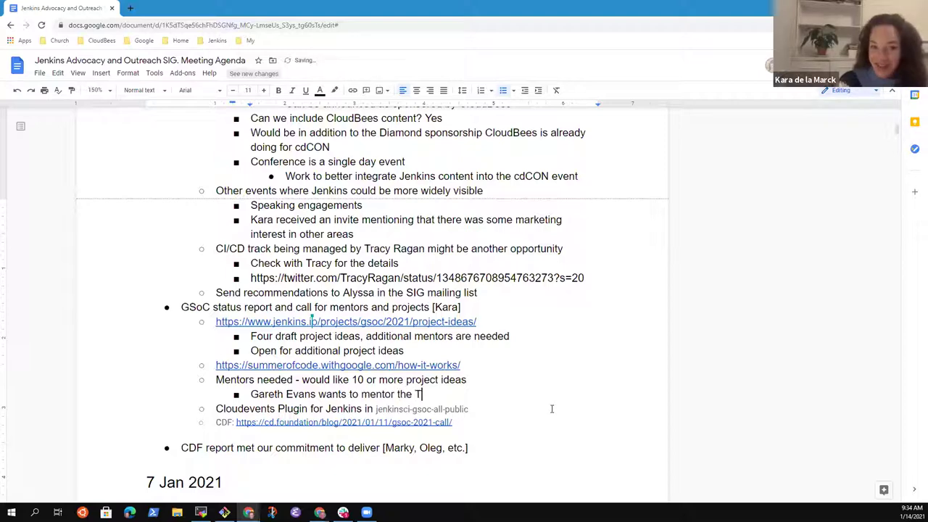
text(ekton client plugin idea)
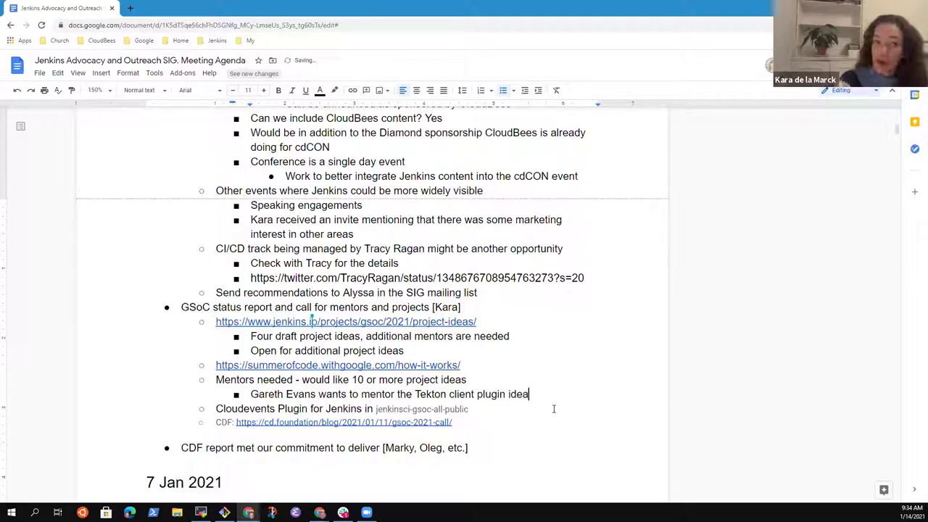
Step: Add the bullet "Promote GSoC in your channels" at the same level as the mentors note
key(Return)
key(shift+Tab)
text(Promote )
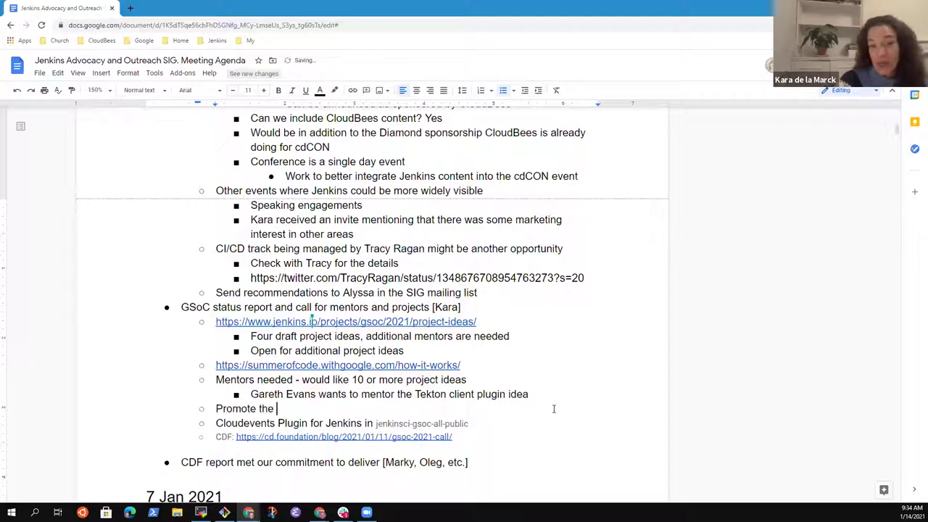
text(GSoC in )
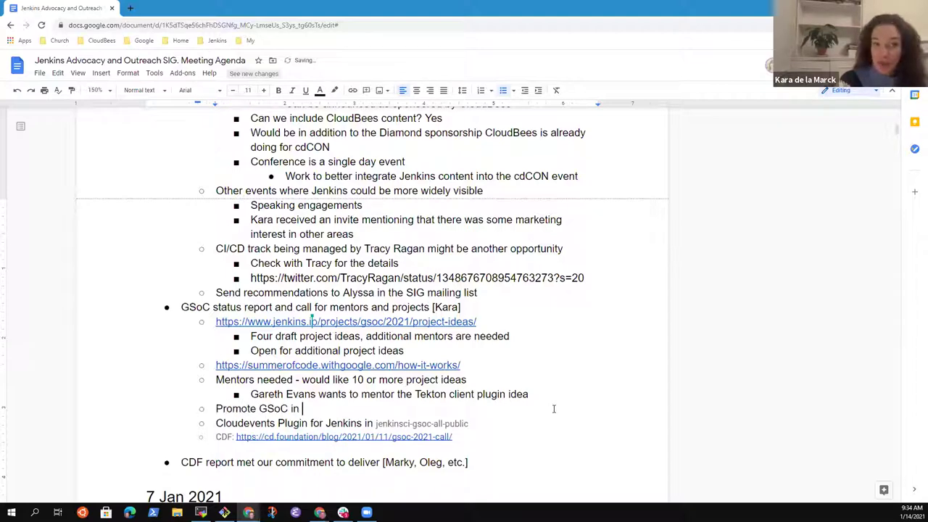
text(your channels,)
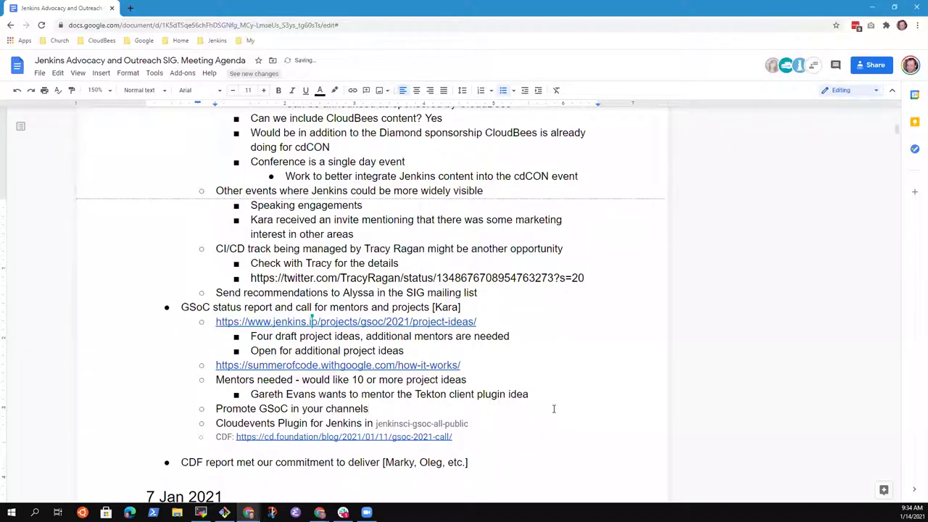
Step: Add the bullet "CDF Foundation has sent call for mentors on the CDF projects" below the GSoC promotion bullet
key(Return)
key(Tab)
key(shift+Tab)
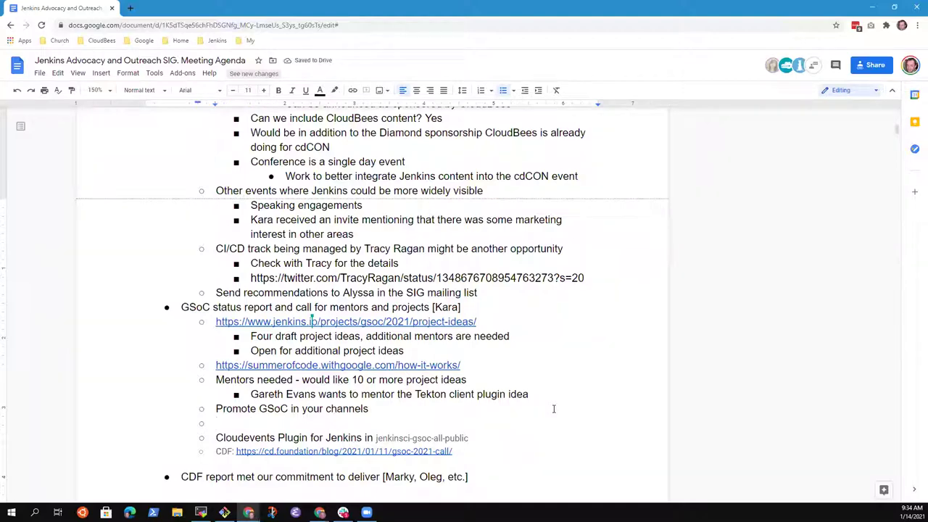
text(CDF Foundation )
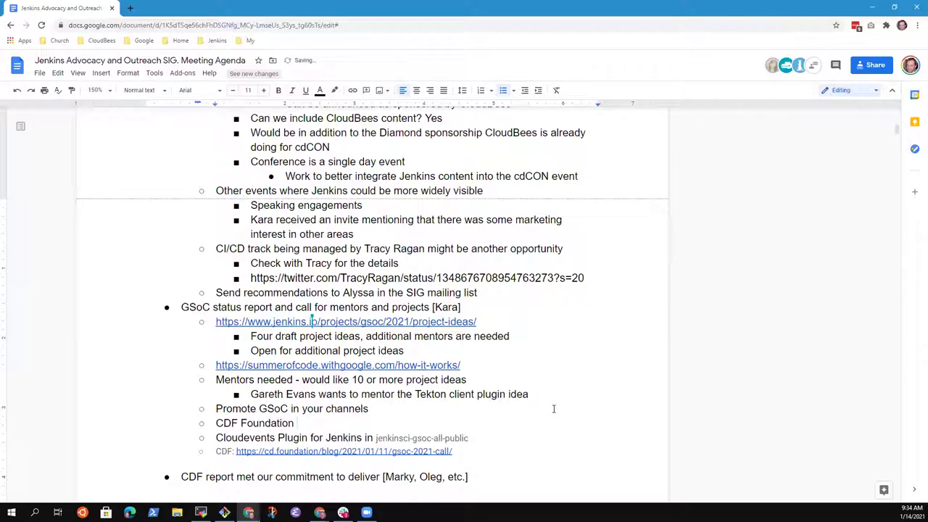
text(has sent call for mento)
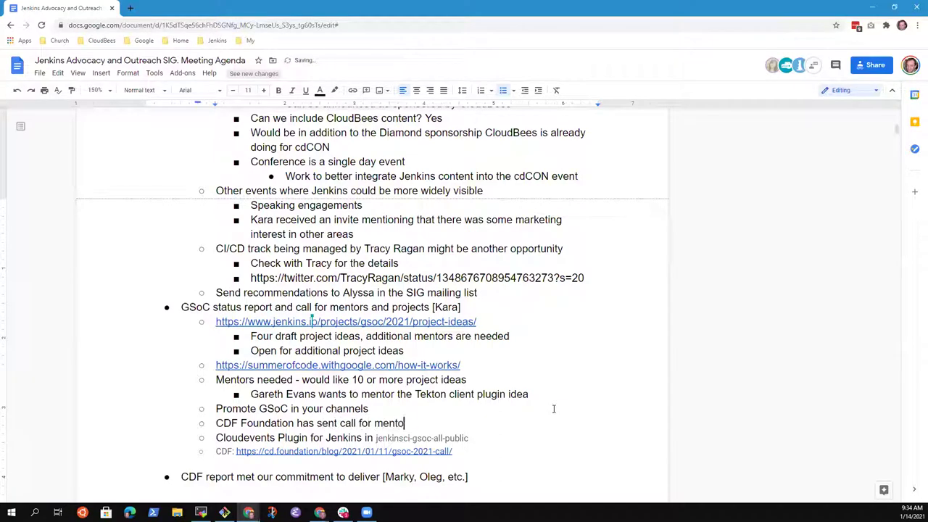
text(rs on the CDF project)
text(s)
Step: Nest the bullet "Seeking project ideas from the rest of the CDF projects" under the CDF Foundation bullet
key(Return)
key(Tab)
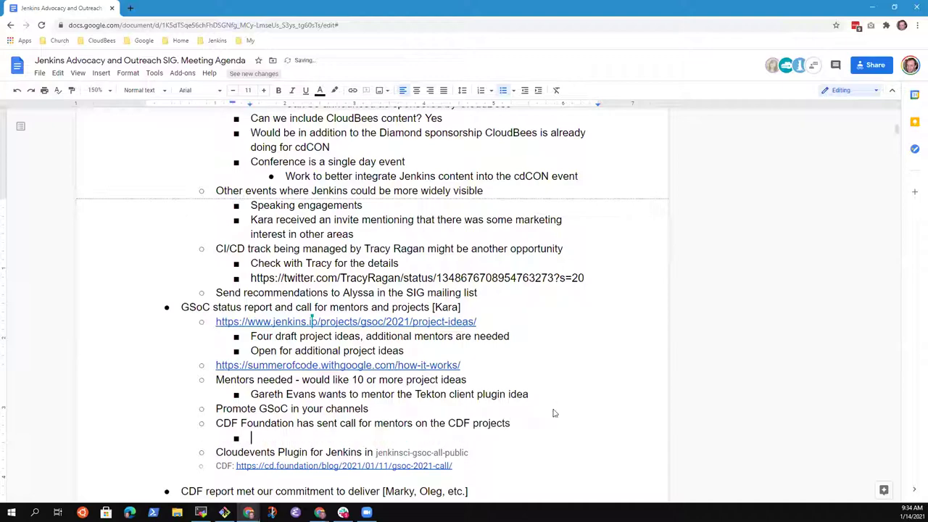
text(Seeking project id)
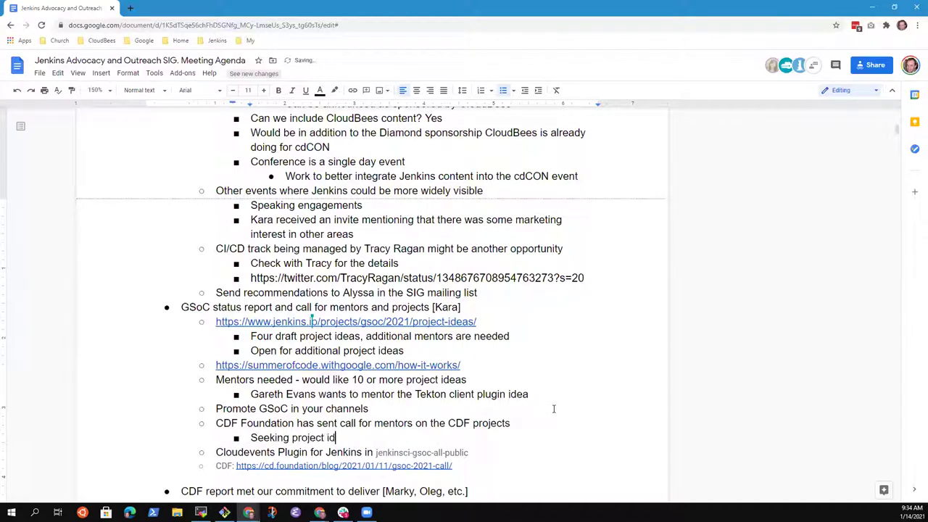
text(eas from the rest )
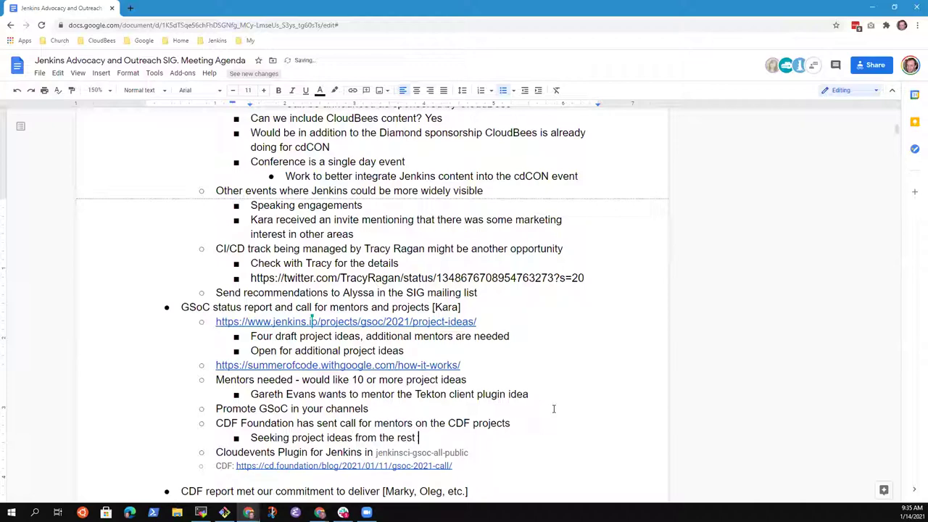
text(of the CDF projects)
Step: Add a nested CDF Foundation bullet stating that the named contact "will be the CDF org admin"
key(Return)
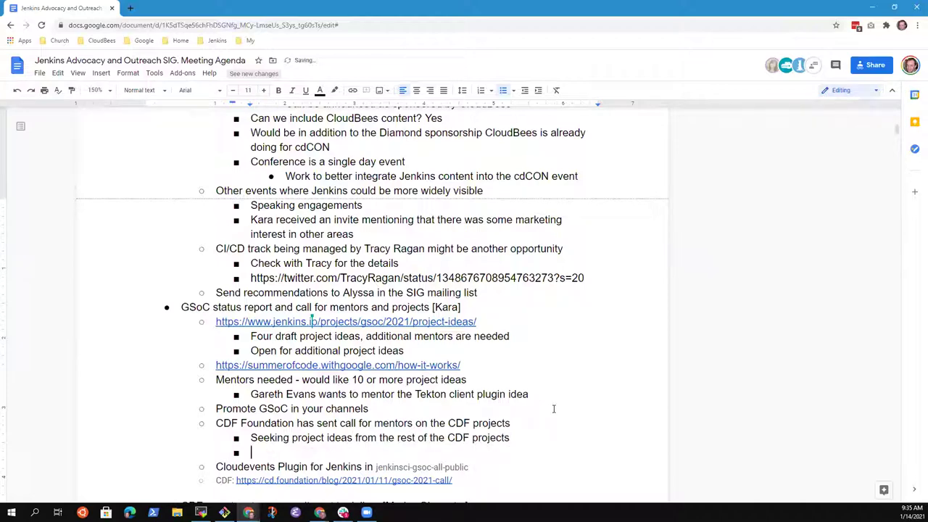
text(Tara Hernande)
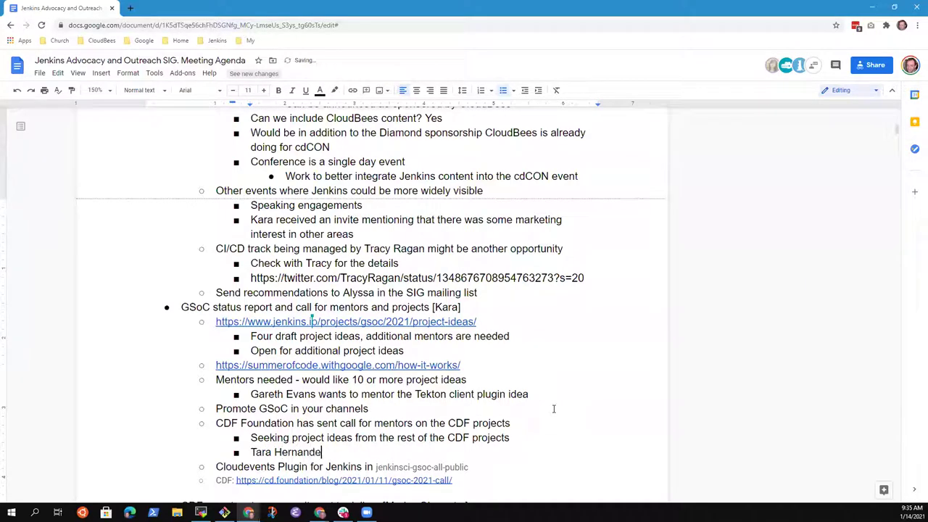
text(z will be the CDF org )
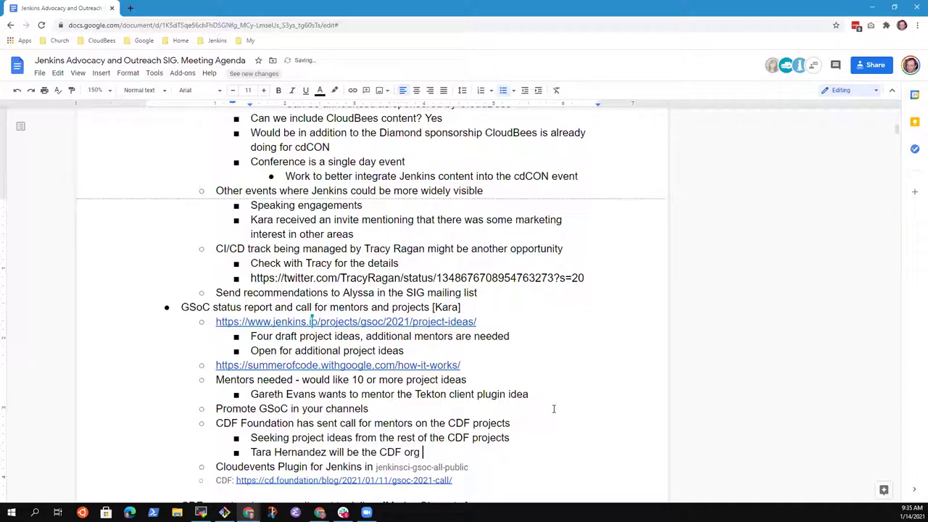
text(admin)
Step: Nest the bullet "Will submit the application to GSoC" under the CDF org admin bullet
key(Return)
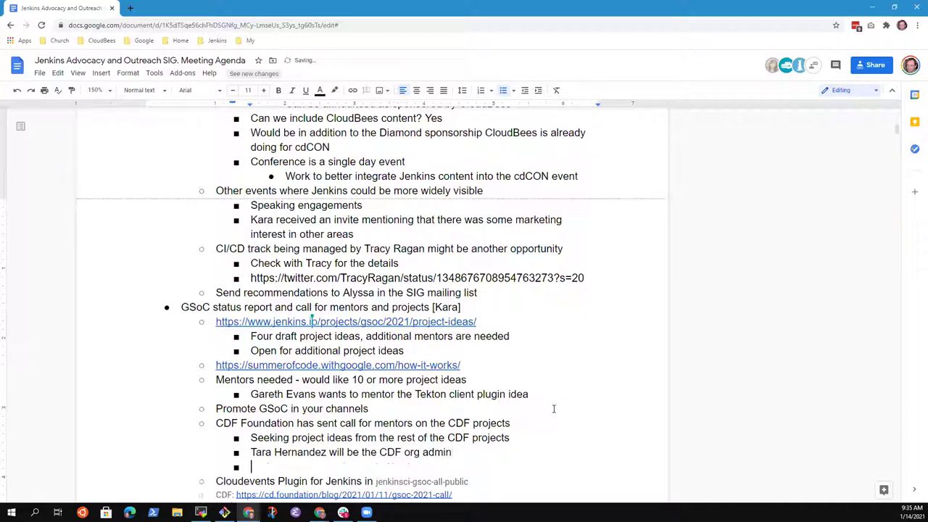
key(Tab)
text(WIll)
key(BackSpace)
key(BackSpace)
key(BackSpace)
key(BackSpace)
key(BackSpace)
text(Will submit the application to)
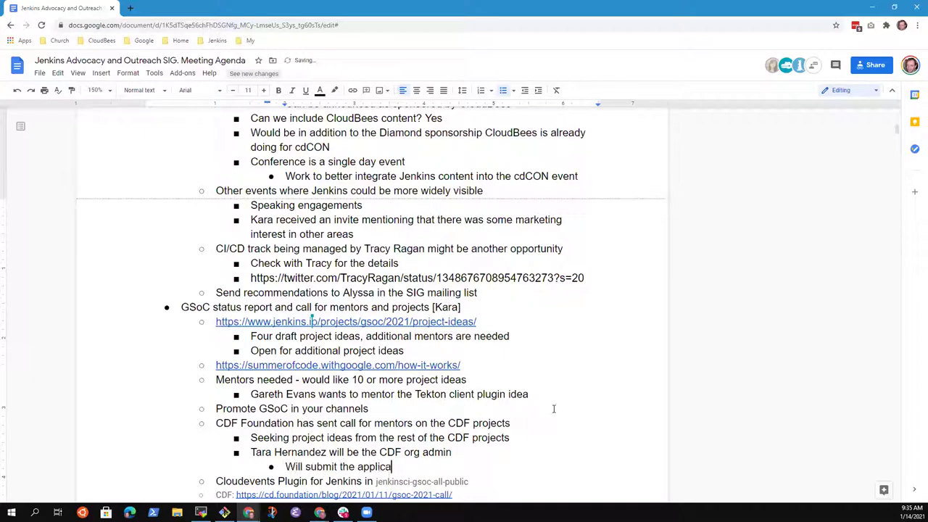
text(GSoC)
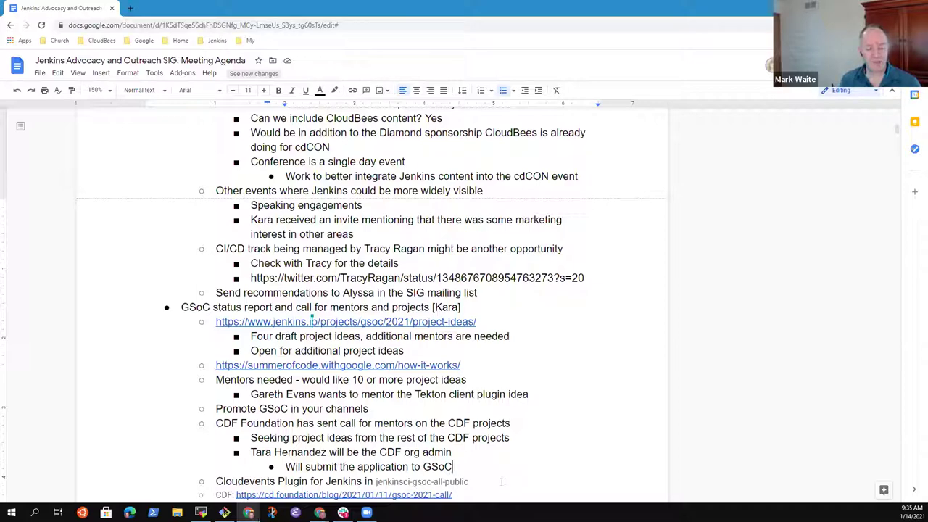
Step: Add the bullet "Jenkins project has template that we've used for past submissions" below the GSoC application bullet
key(Return)
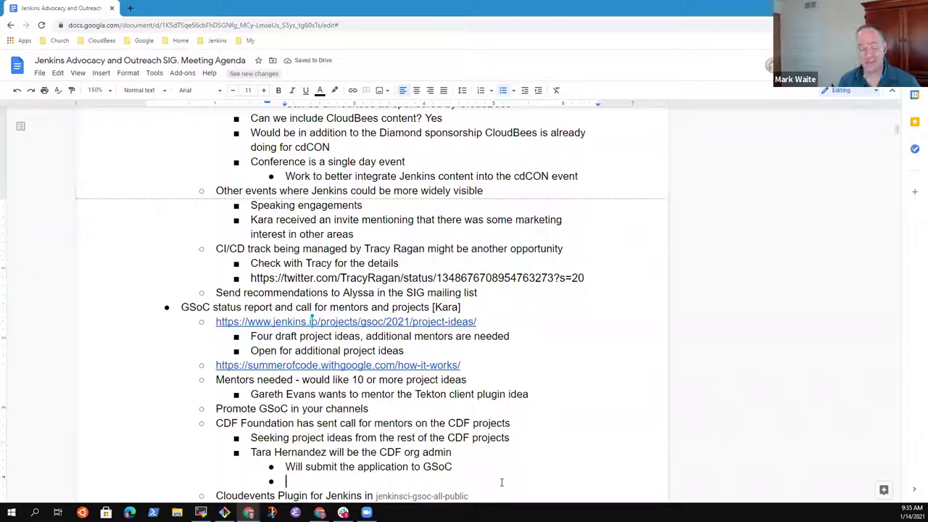
text(Jenkins )
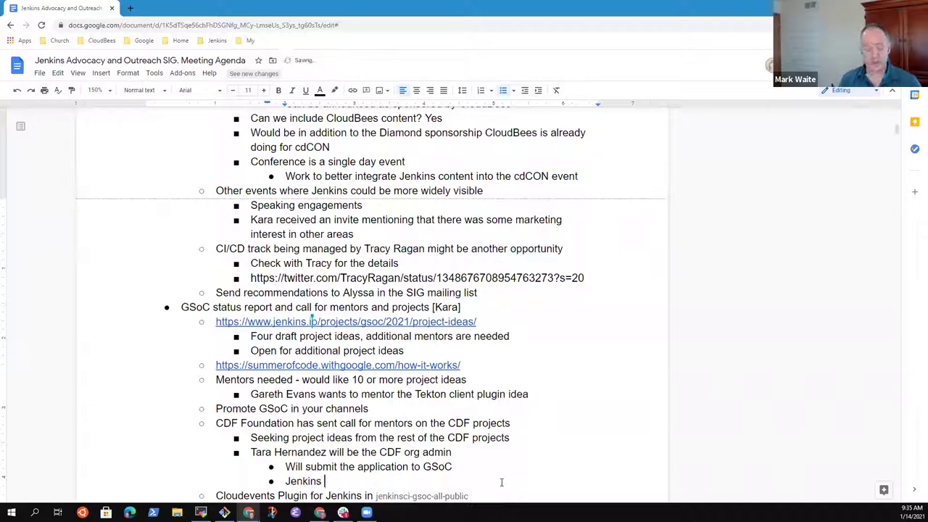
text(project has )
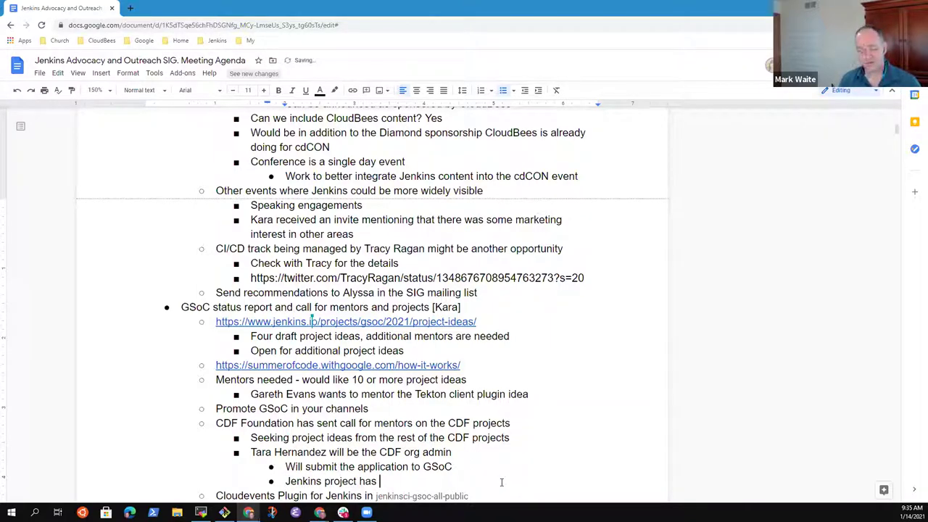
text(boiler)
key(ctrl+BackSpace)
text(template tha)
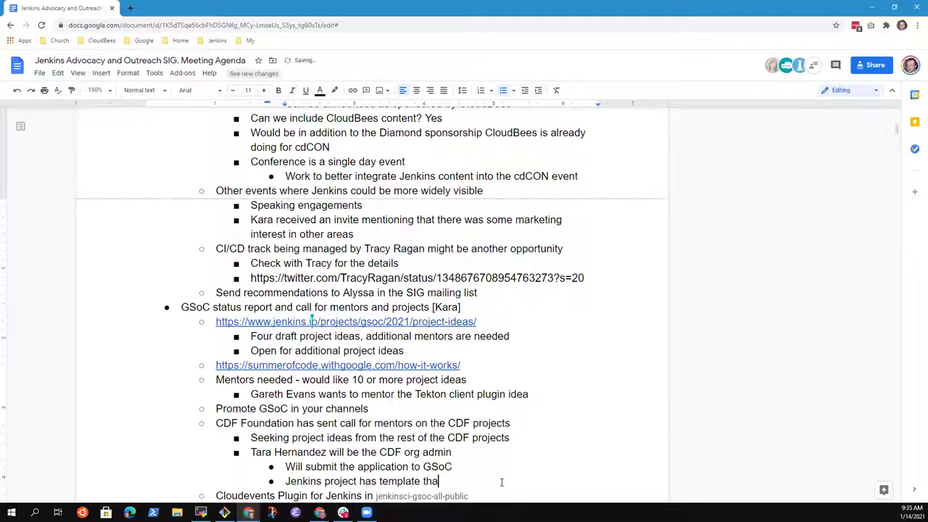
text(t we've used for past submissions)
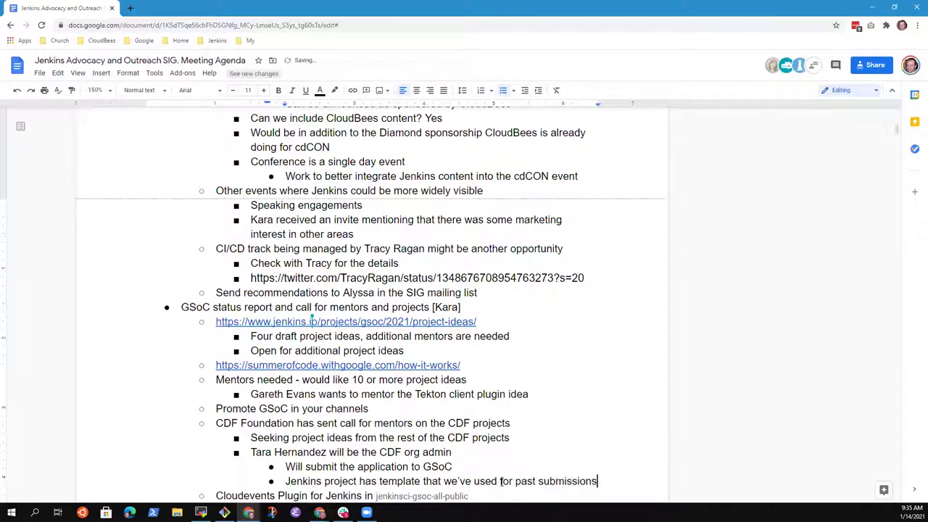
Step: Add the GSoC bullet "Considering may be best to include Jenkins in the CDF submission / umbrella" below the CDF Foundation notes
key(Down)
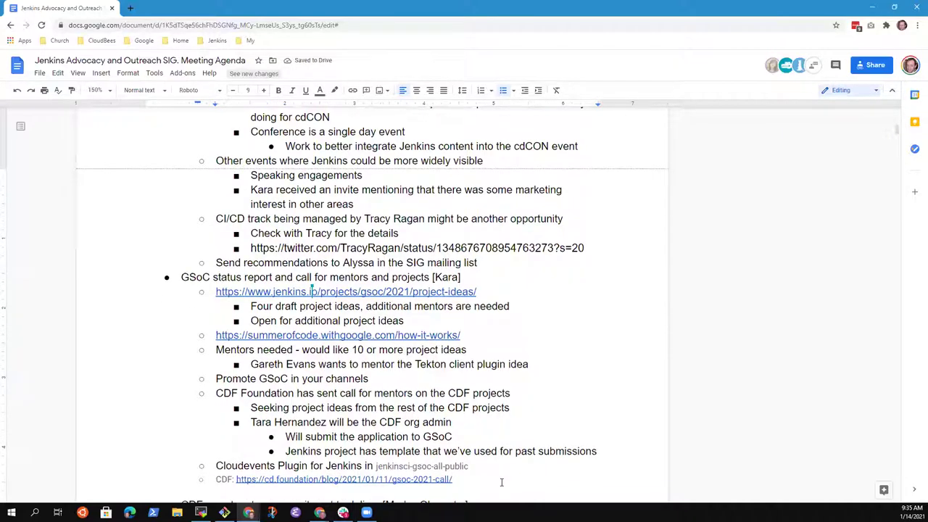
key(Up)
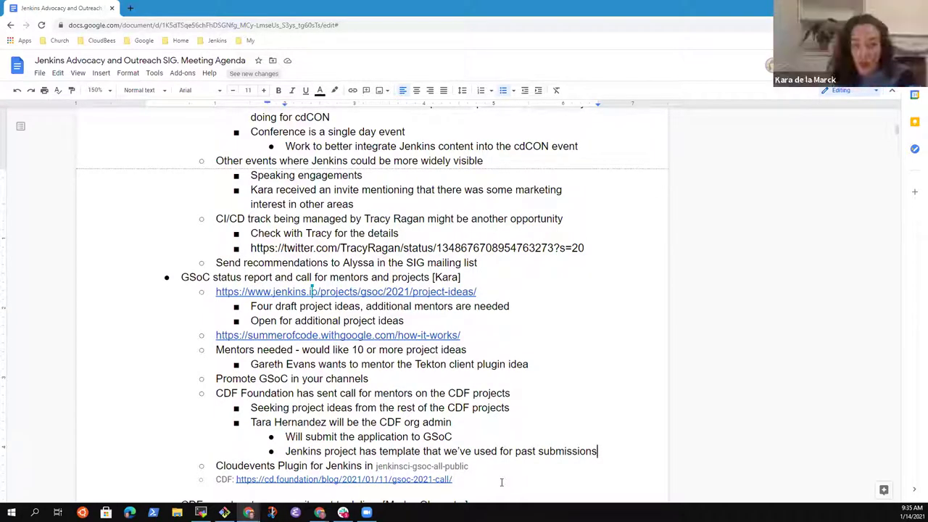
key(Return)
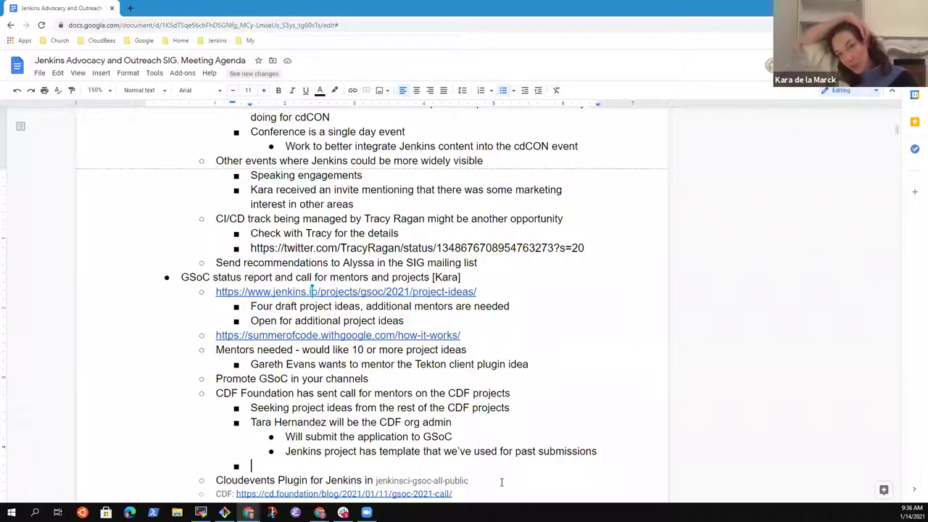
key(shift+Tab)
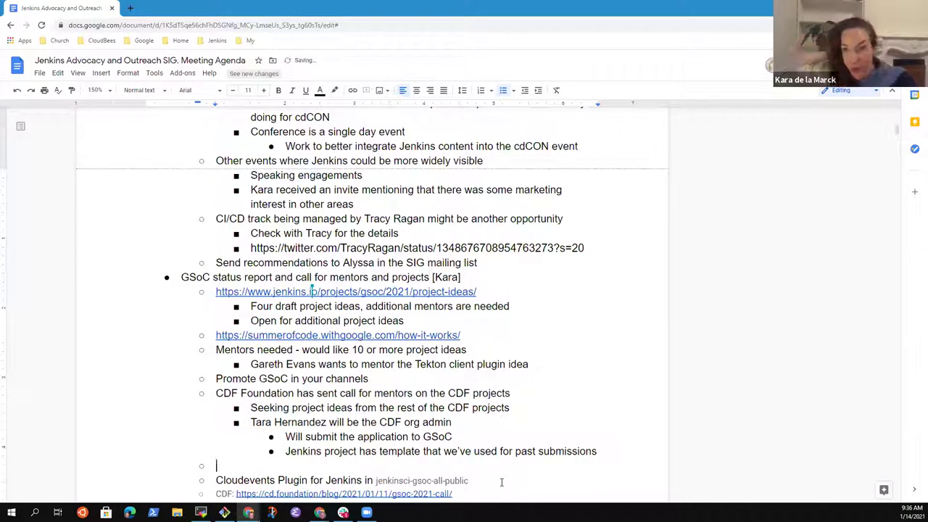
text(Considering )
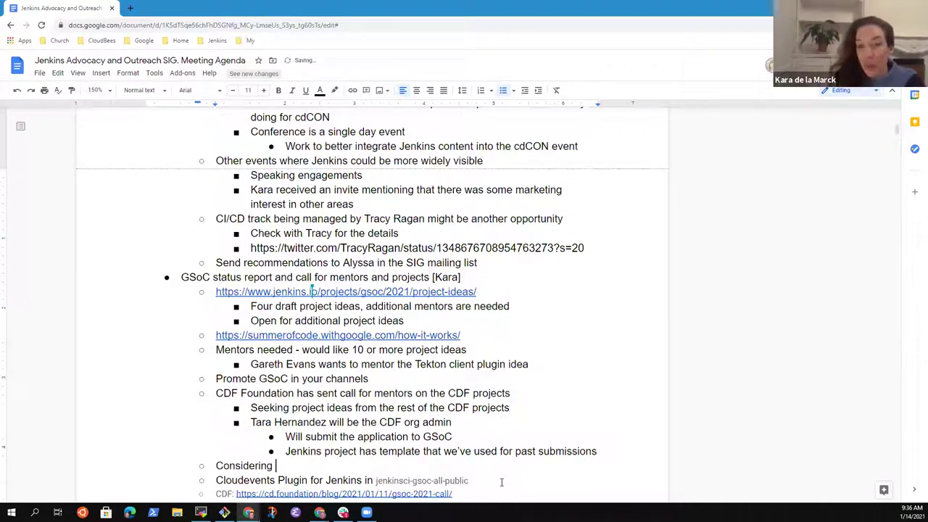
text(may bne)
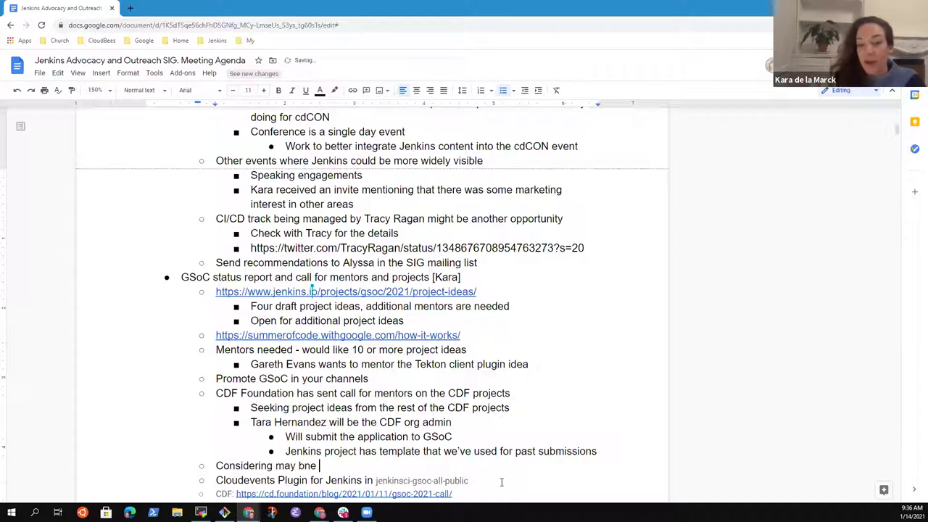
key(BackSpace)
key(BackSpace)
key(BackSpace)
text(e best to inc)
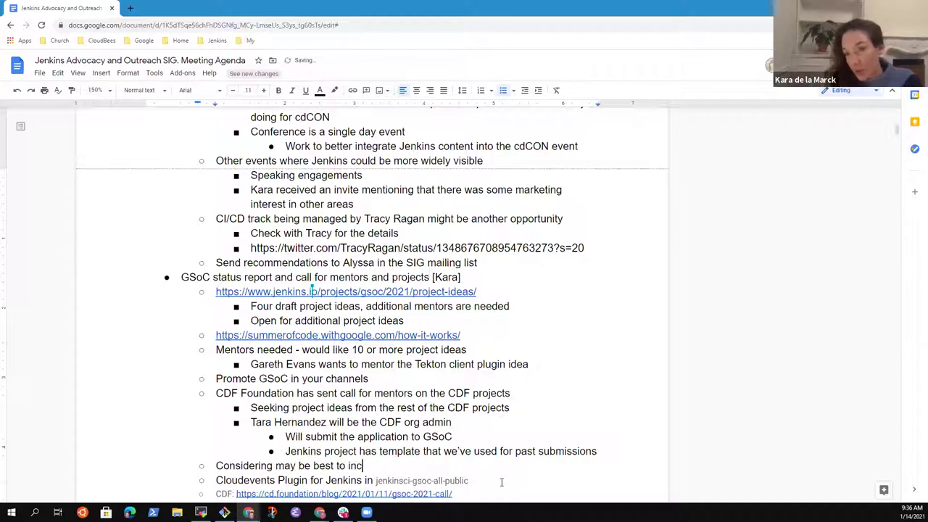
text(lude Jenkins in teh)
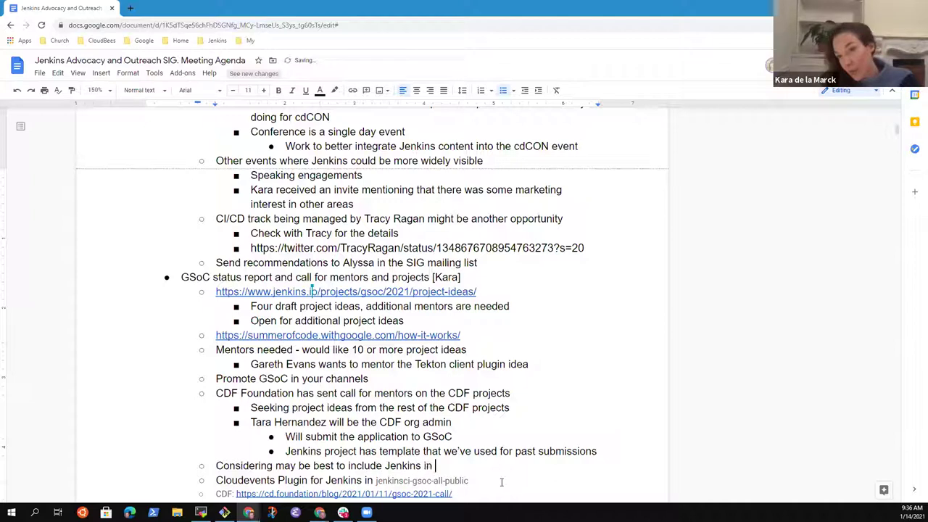
key(BackSpace)
key(BackSpace)
key(BackSpace)
key(BackSpace)
text(the CD)
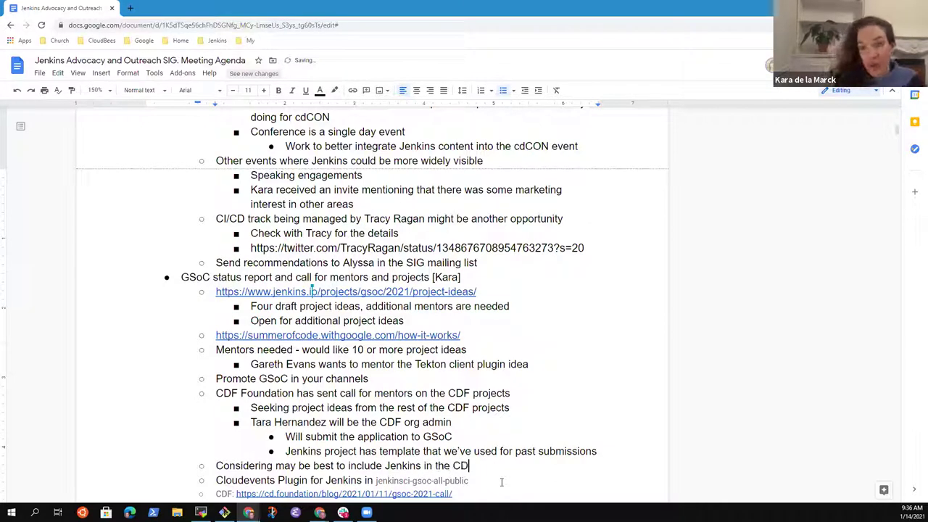
text(F submission)
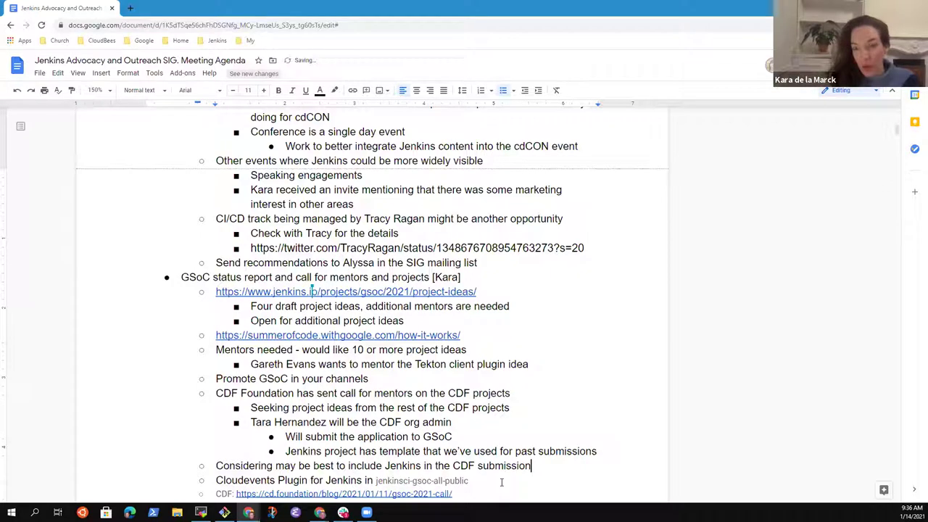
text( / umbrella)
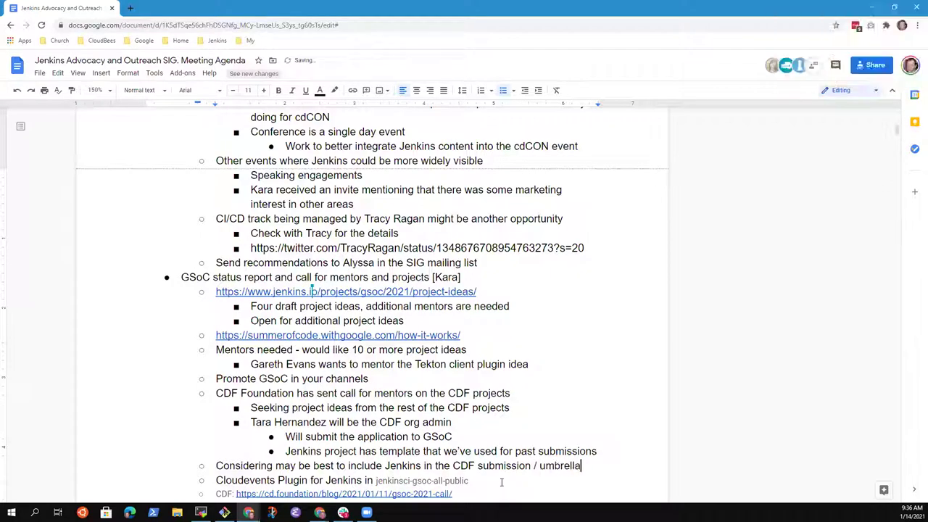
Step: Nest a bullet under the CDF umbrella item stating that the named contact "talked with the GSoC program and they confirmed it is OK"
key(Return)
key(Tab)
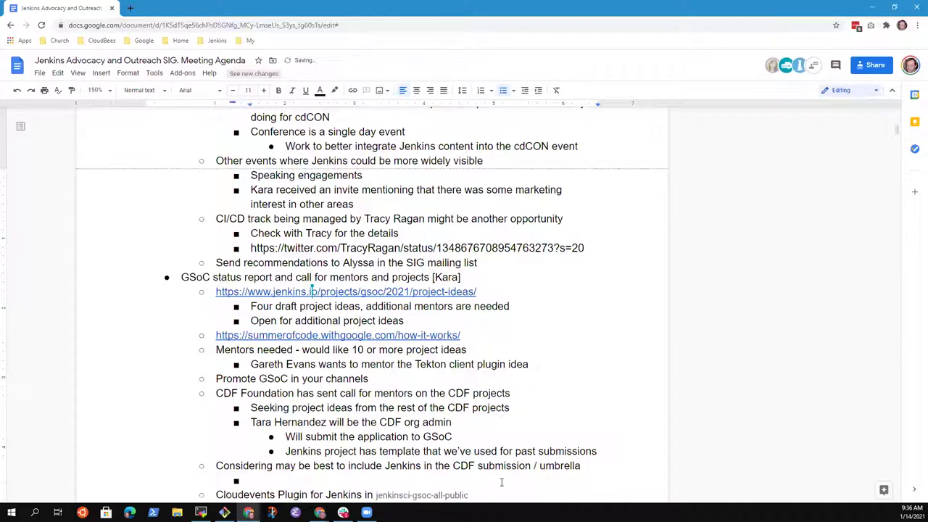
text(Jaci)
key(BackSpace)
key(BackSpace)
key(BackSpace)
key(BackSpace)
key(BackSpace)
text(Dan Lorenc talked with the )
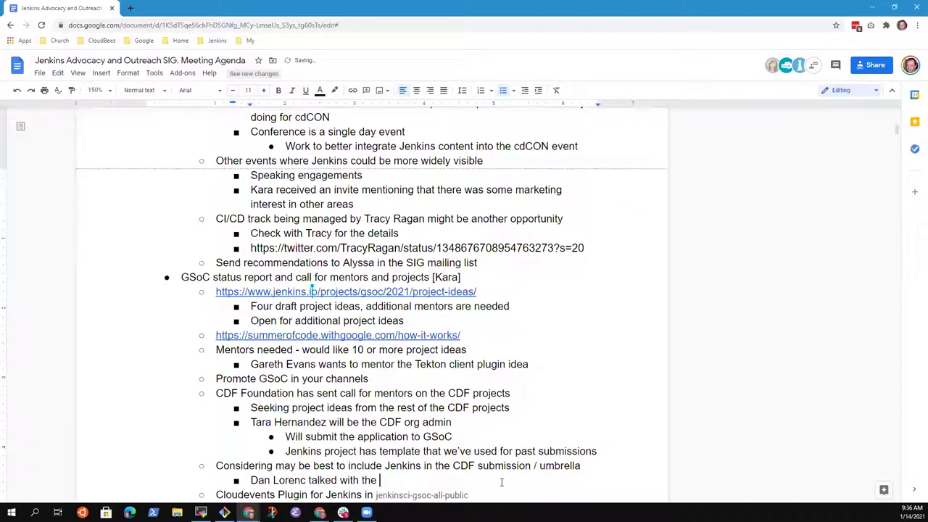
text(GSoC program and they confirm)
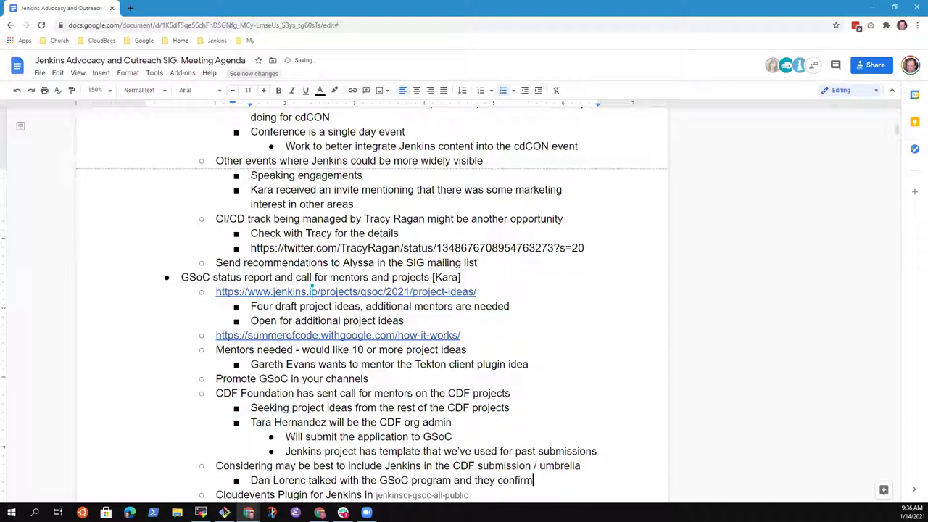
text(ed it is oK)
key(BackSpace)
key(BackSpace)
text(OK)
Step: Nest the bullet "Note in the application that the Jenkins allocation can be included in the CDF allocation" under the GSoC confirmation
key(Return)
key(Tab)
text(BNio)
key(BackSpace)
key(BackSpace)
key(BackSpace)
key(BackSpace)
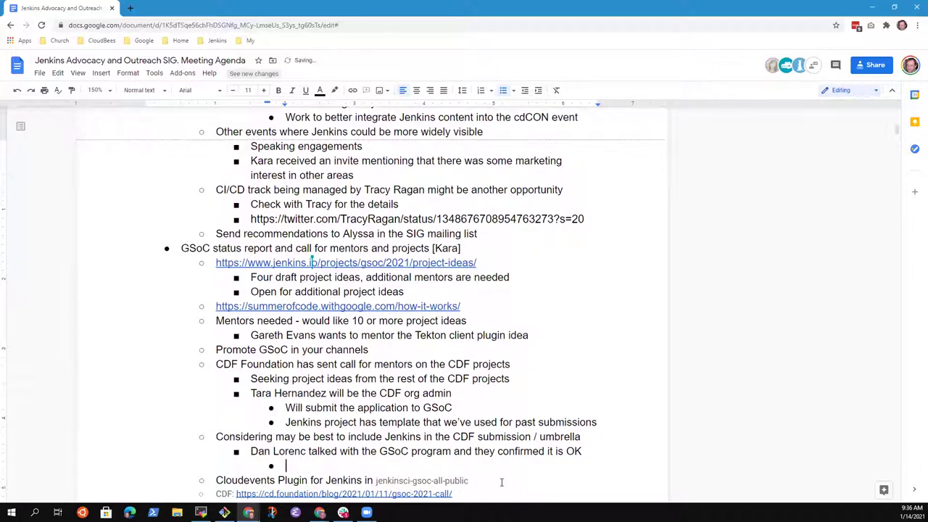
text(Note in the appl)
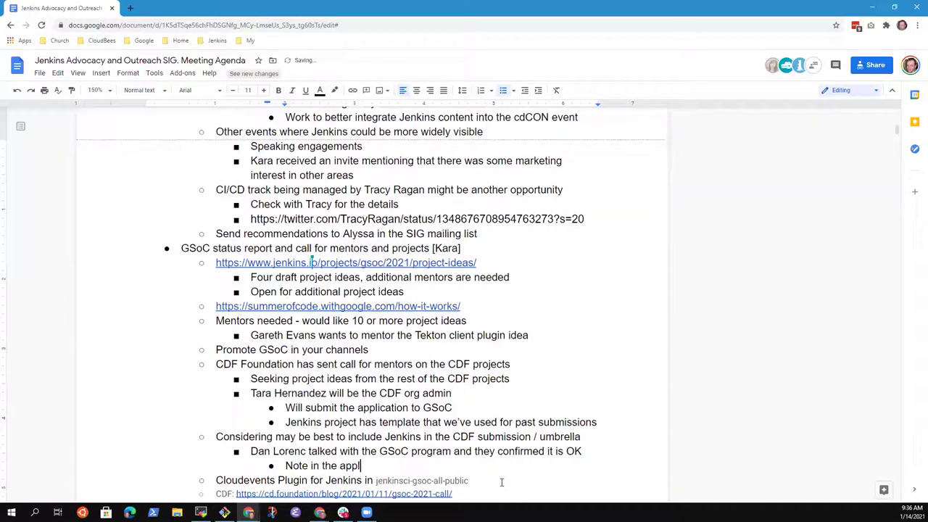
text(ication that the Jenkins allocation )
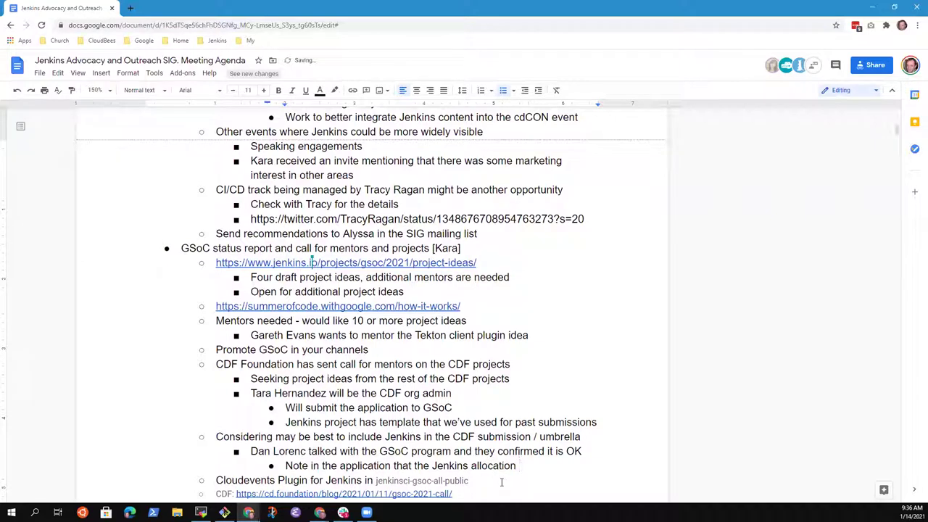
text(can be included in the CDF )
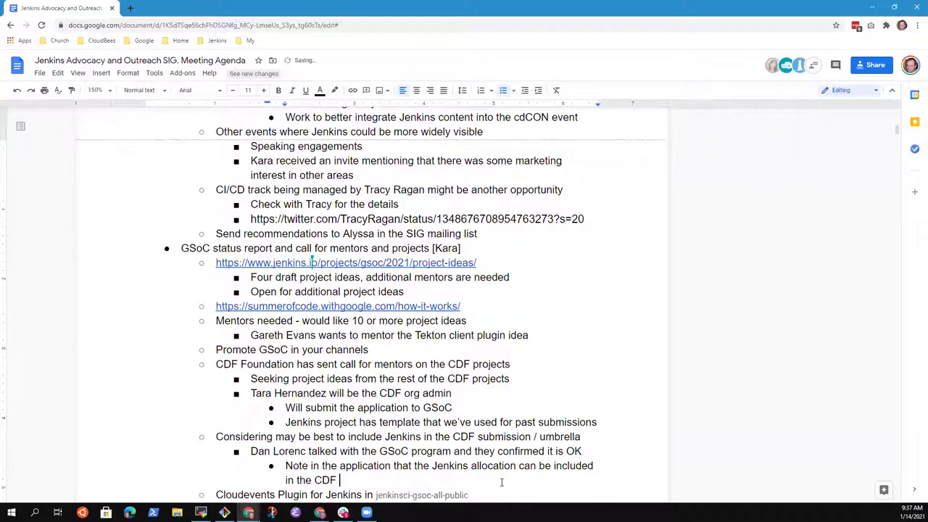
text(allocation)
Step: Add the sibling bullet "Make it clear in the application that this is a larger group" below the allocation note
key(Return)
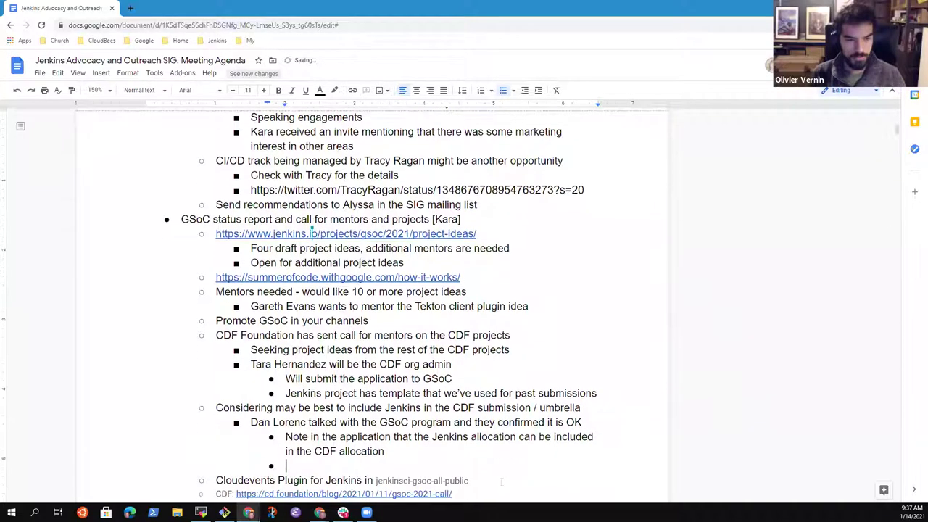
text(Make it clear int )
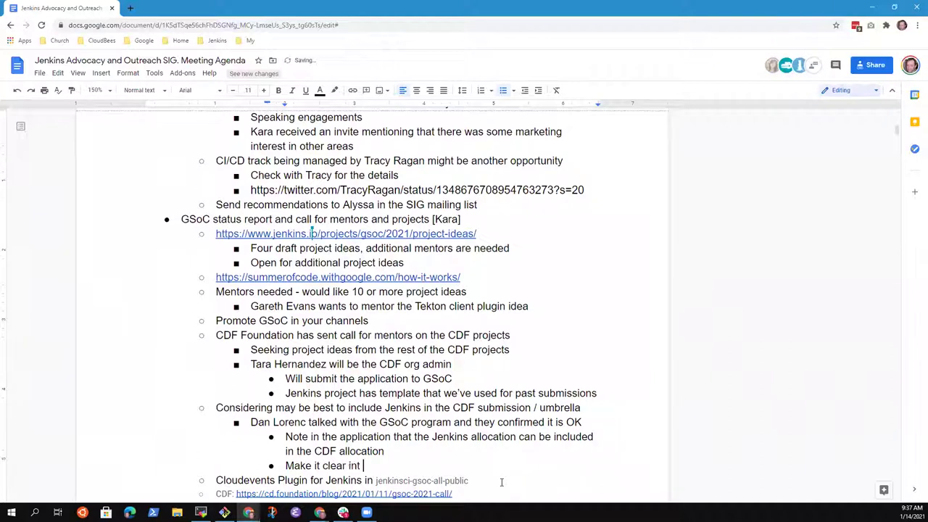
text(an)
key(BackSpace)
key(BackSpace)
key(BackSpace)
key(BackSpace)
text(the application that thi)
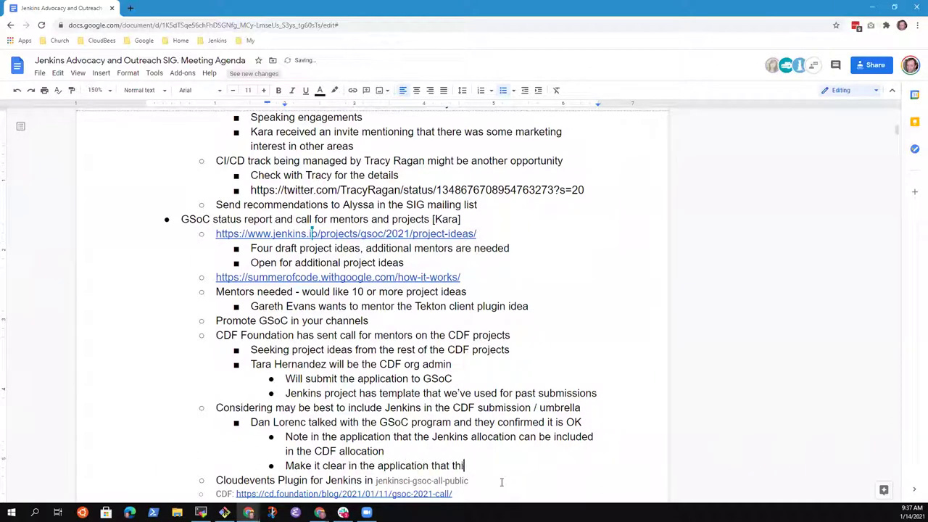
text(s is a large)
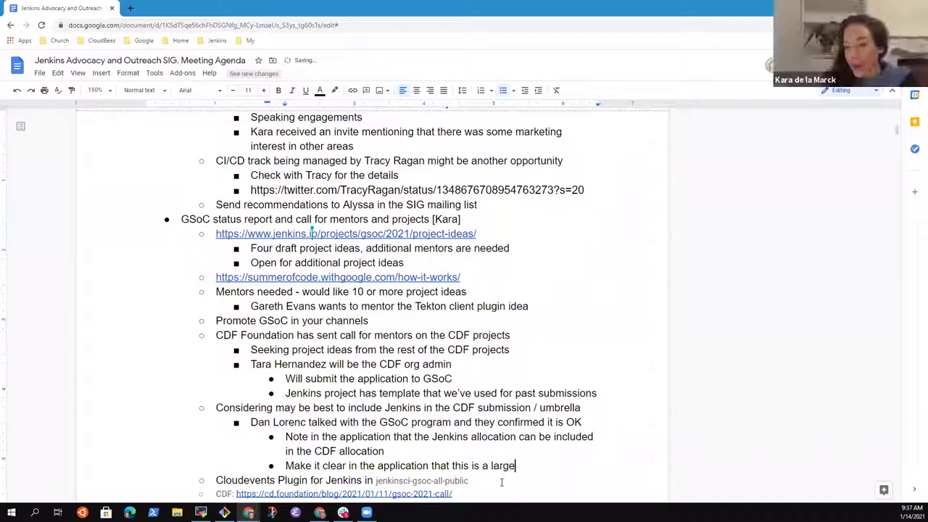
text(r group)
key(Down)
key(Down)
key(Down)
key(Down)
key(Up)
key(Up)
key(Up)
key(Up)
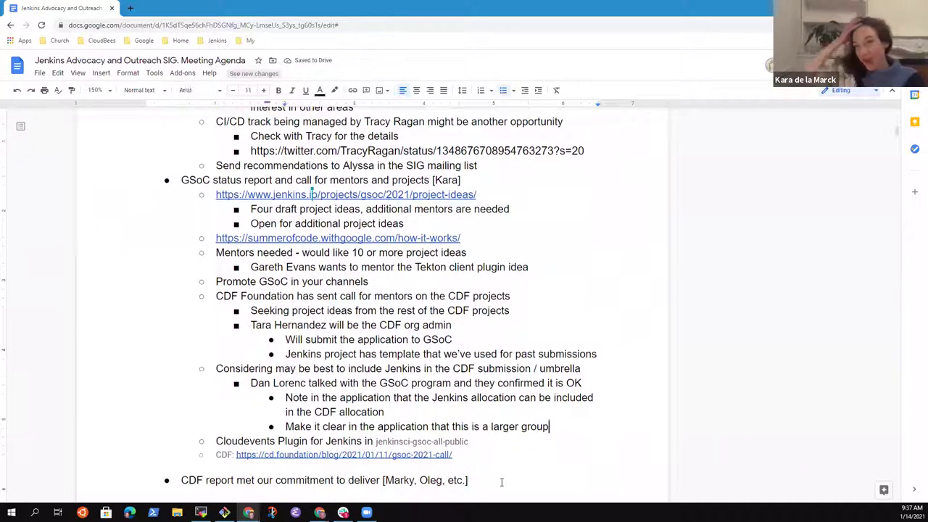
Step: Add the bullet "Other CDF meetings related to GSoC" at the same level as the CDF submission / umbrella bullet
key(Return)
key(shift+Tab)
key(shift+Tab)
text(Othe)
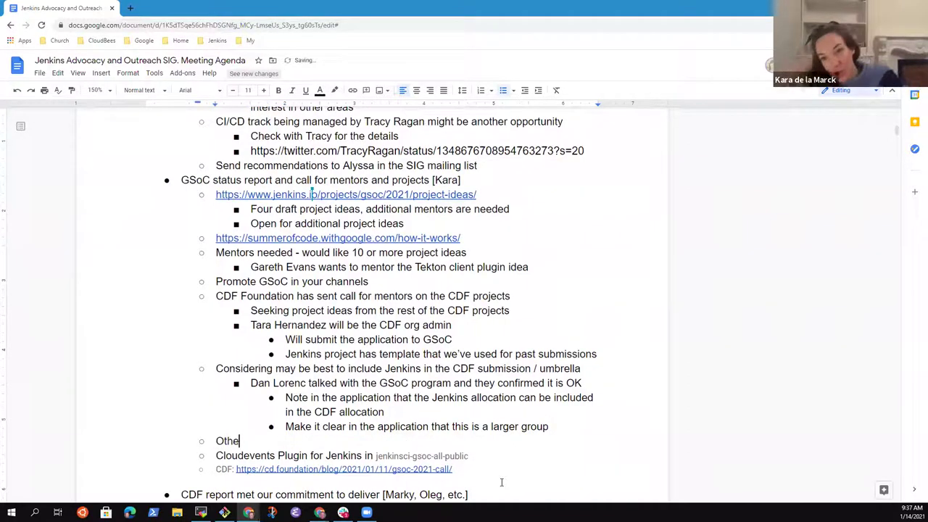
text(r CDF meetings )
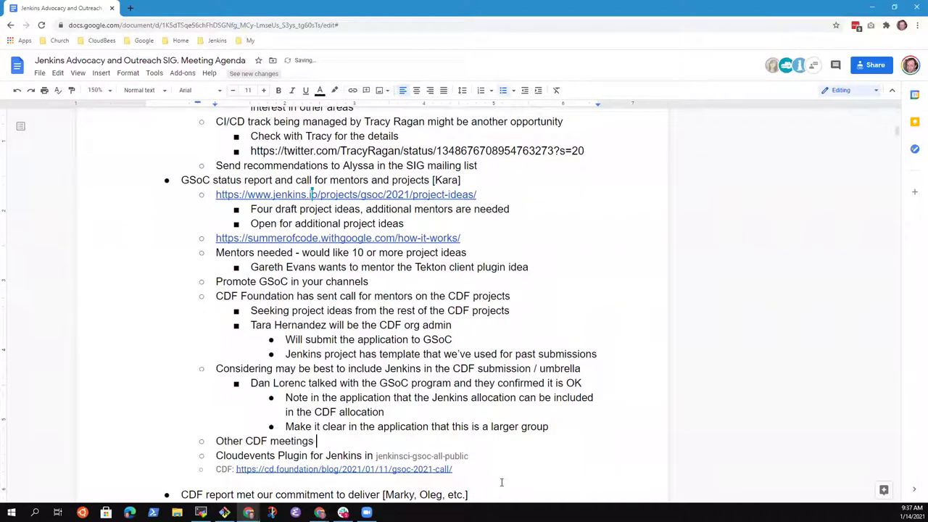
text(related to GSoC)
Step: Nest the bullet "Discussed at CDF TOC" under the other CDF meetings item, with the participants' names and "others" in parentheses
key(Return)
key(Tab)
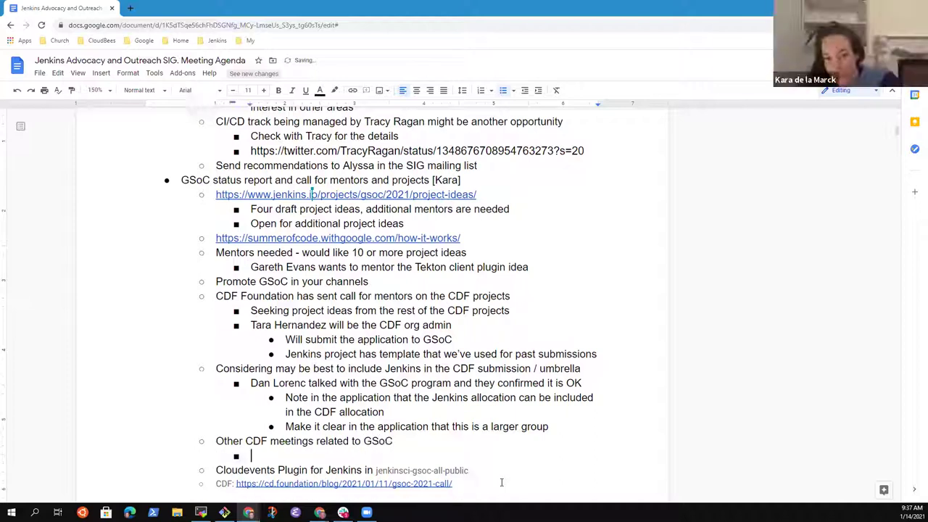
text(Discussed at )
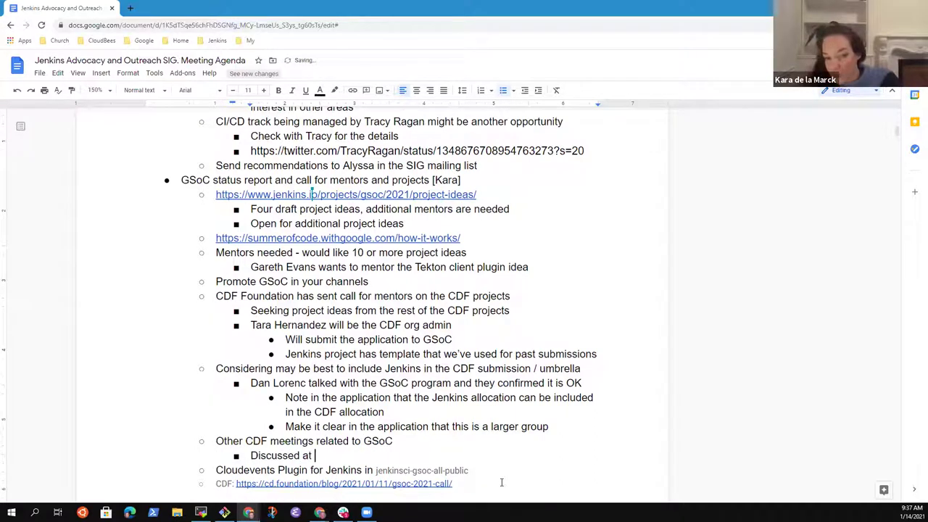
text(CDF TO)
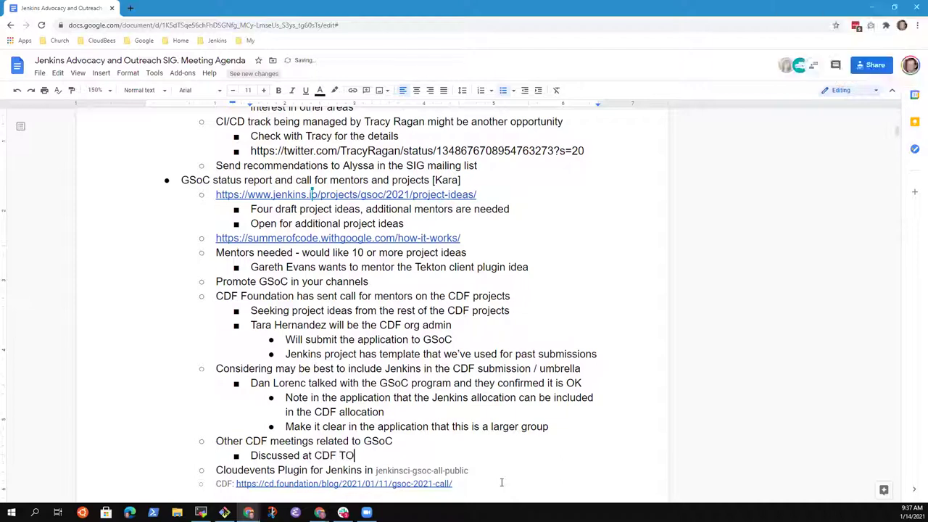
text(C (Dan Lorenc, T)
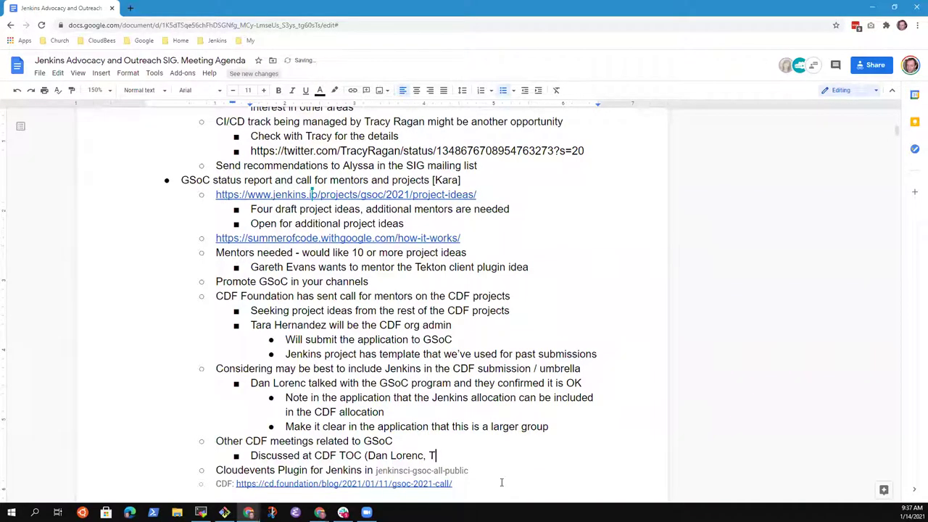
text(ara, others))
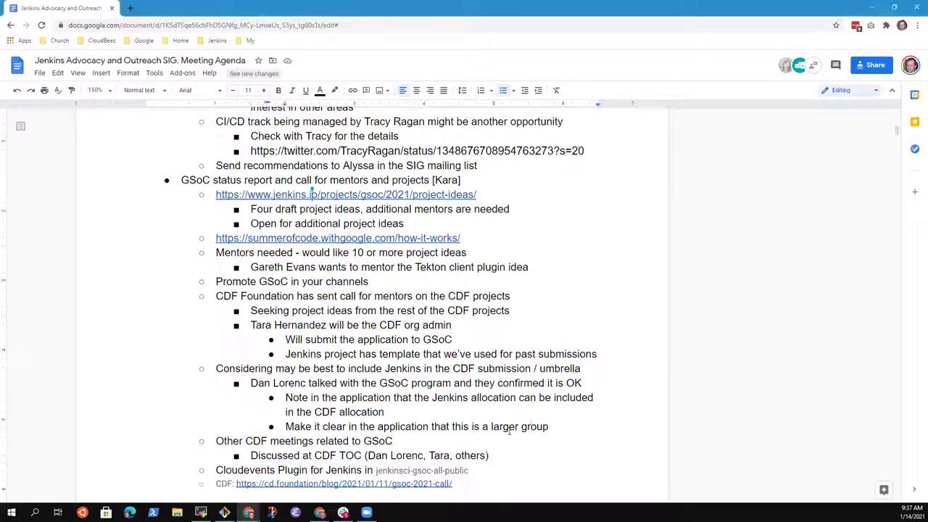
click(550, 428)
key(Up)
key(Down)
key(Down)
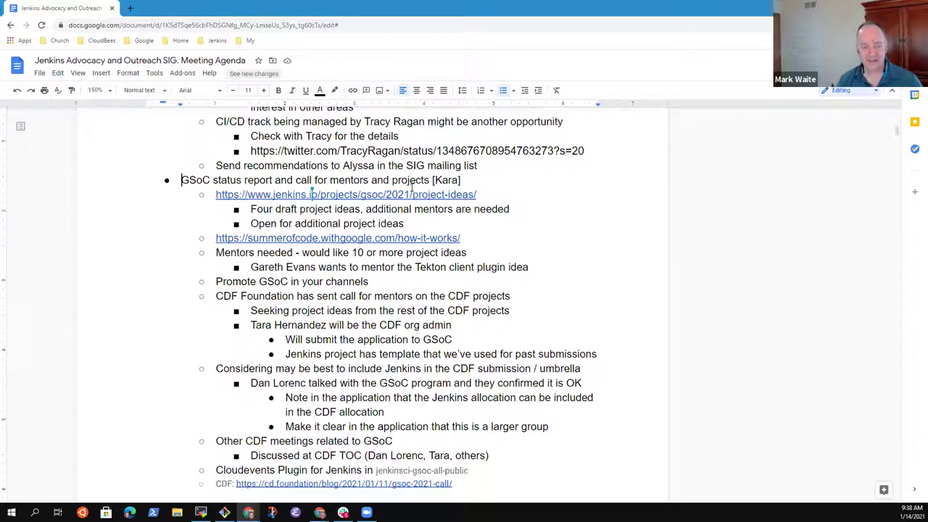
key(shift+End)
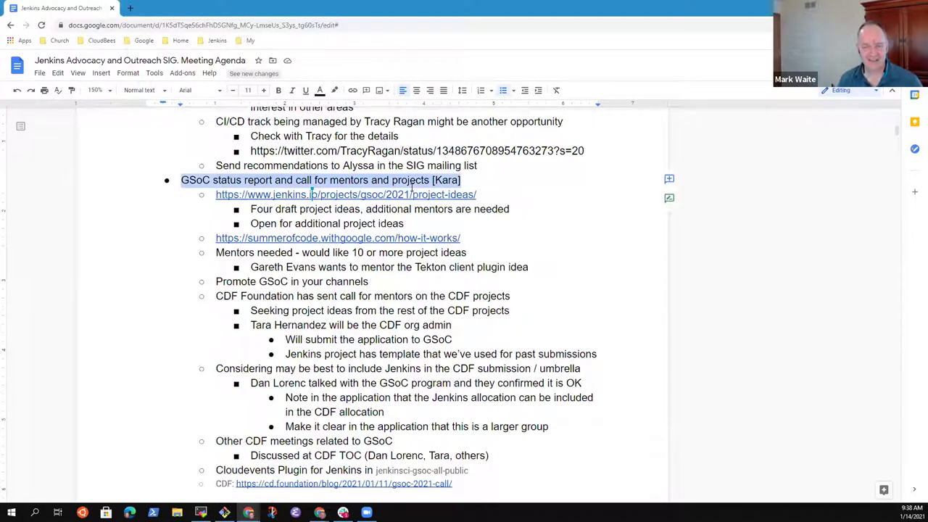
click(411, 188)
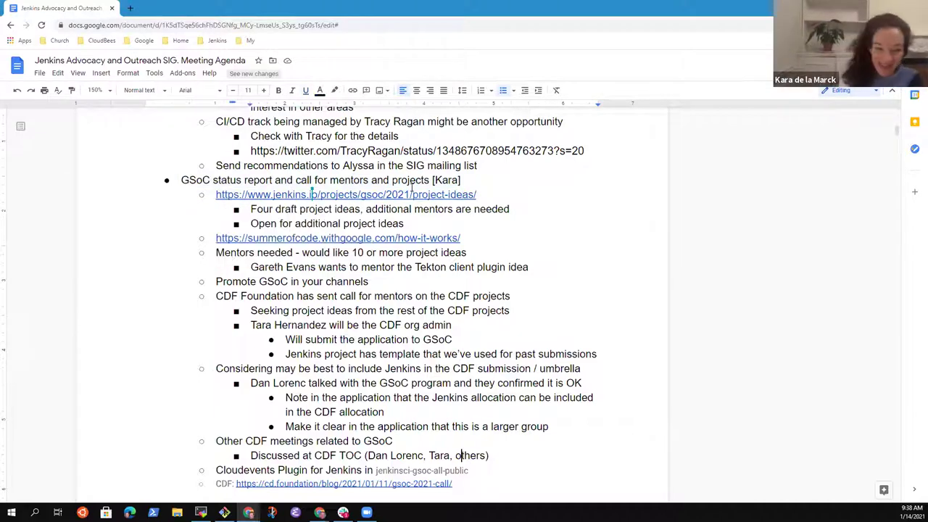
Step: Reword the CDF report bullet to "Met our commitment to deliver the CDF final report", keeping the bracketed names
scroll(412, 188, down, 3)
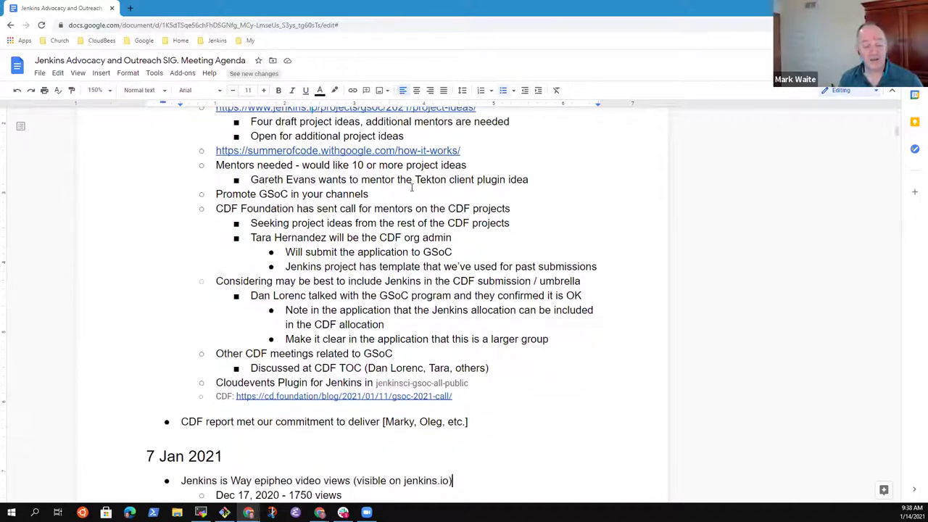
key(Up)
key(Up)
key(Home)
key(shift+End)
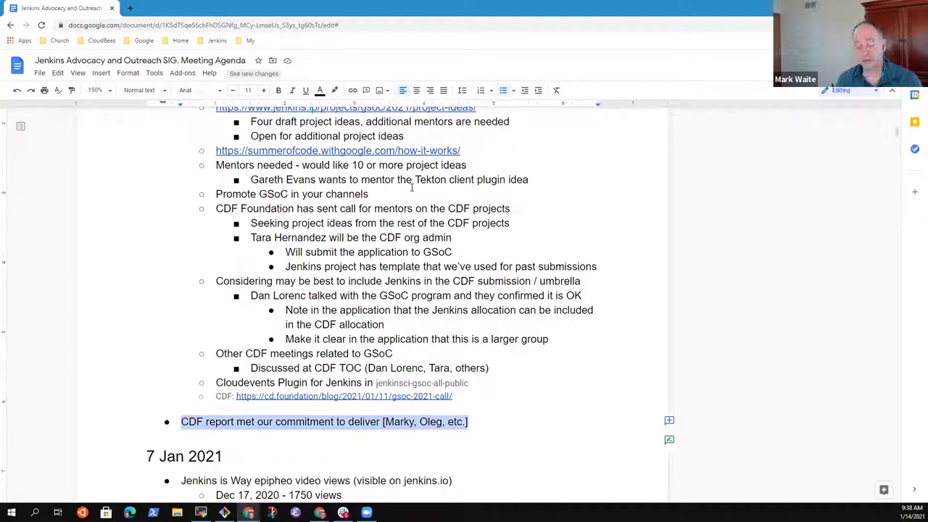
key(Left)
key(ctrl+shift+Right)
key(ctrl+shift+Right)
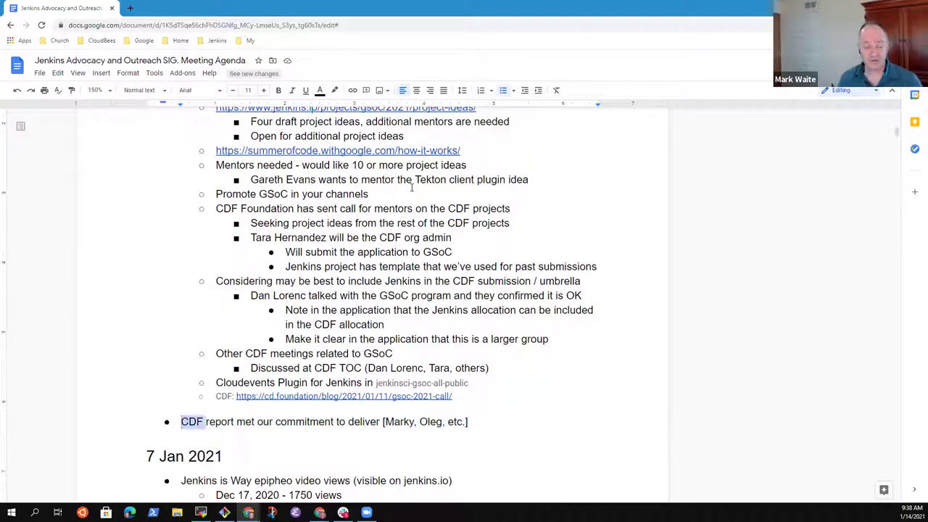
key(shift+Right)
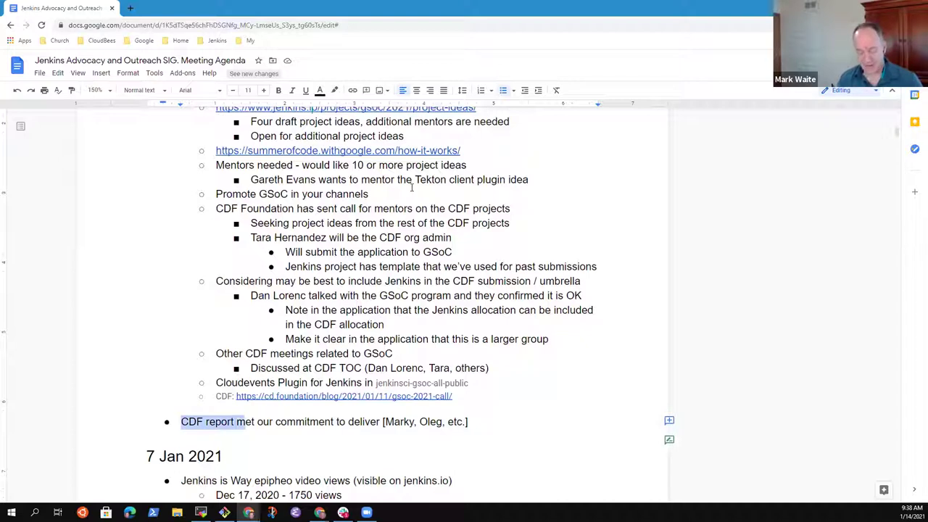
text(M)
key(ctrl+Right)
key(ctrl+Right)
key(ctrl+Right)
key(ctrl+Right)
text(the CDF final report)
key(End)
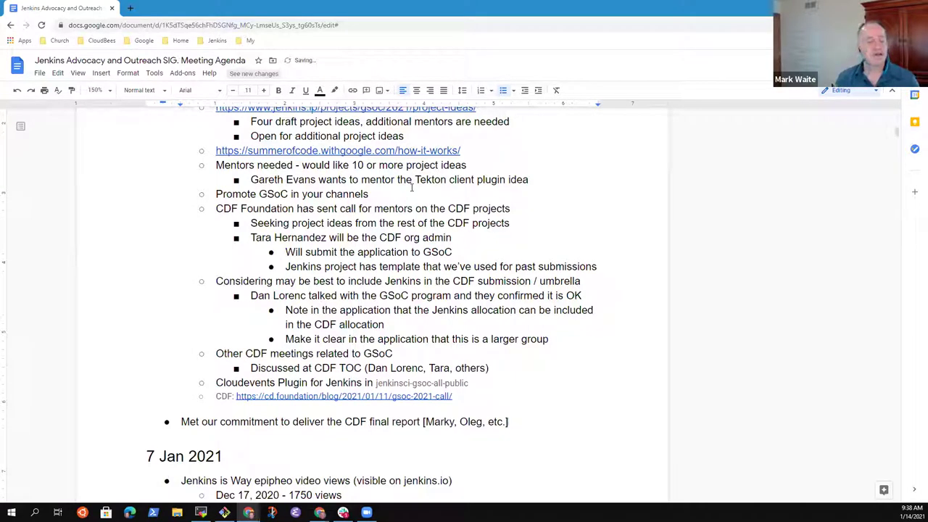